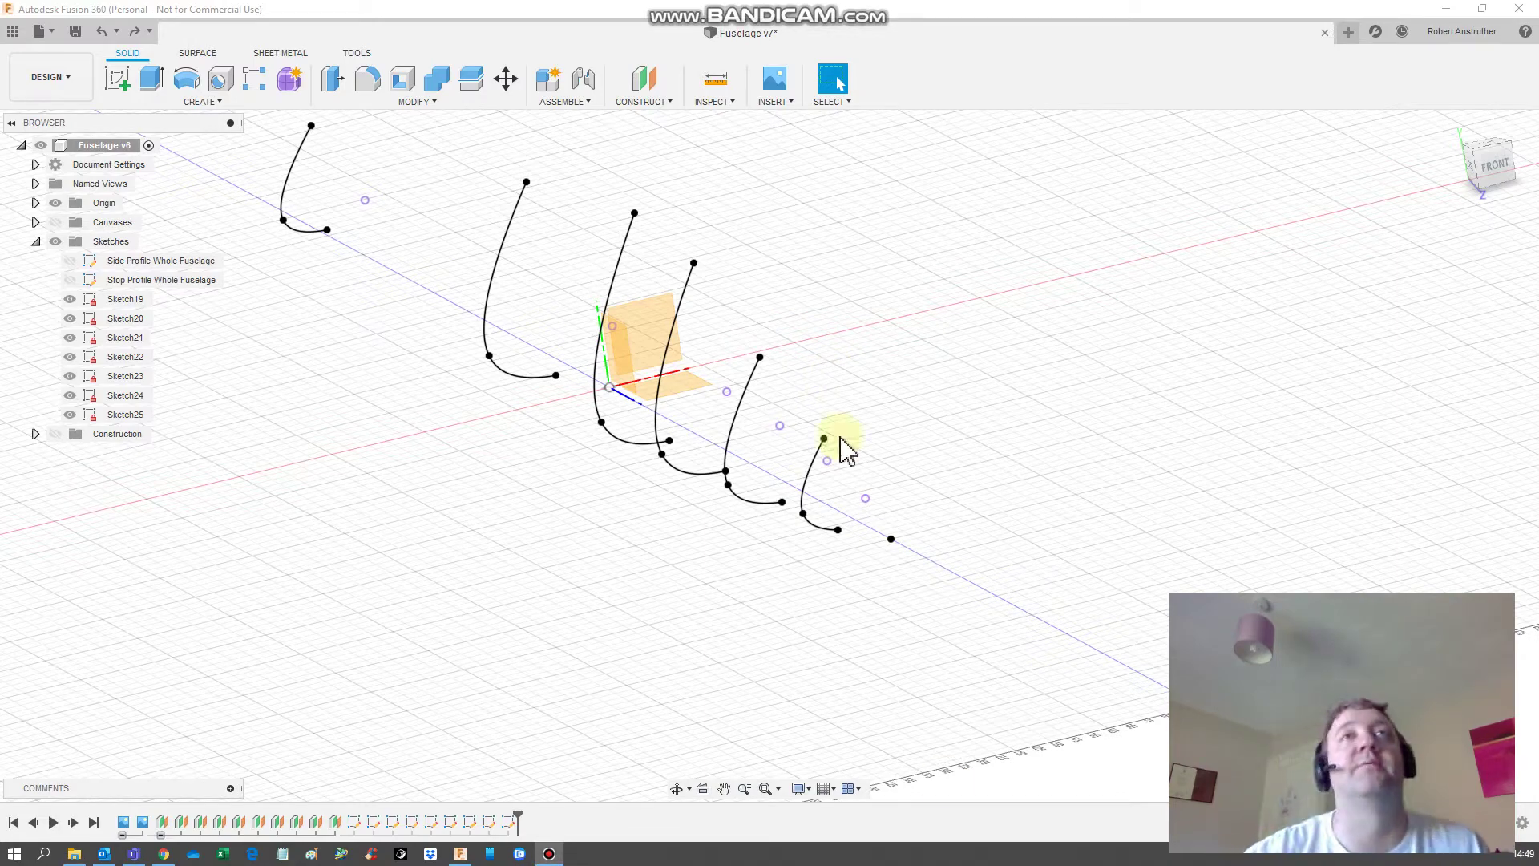
Step: Edit Sketch20 and move the lower-left tangent handle at the spline's top point about 6.5 mm in X and 15 mm in Y
scroll(869, 406, up, 3)
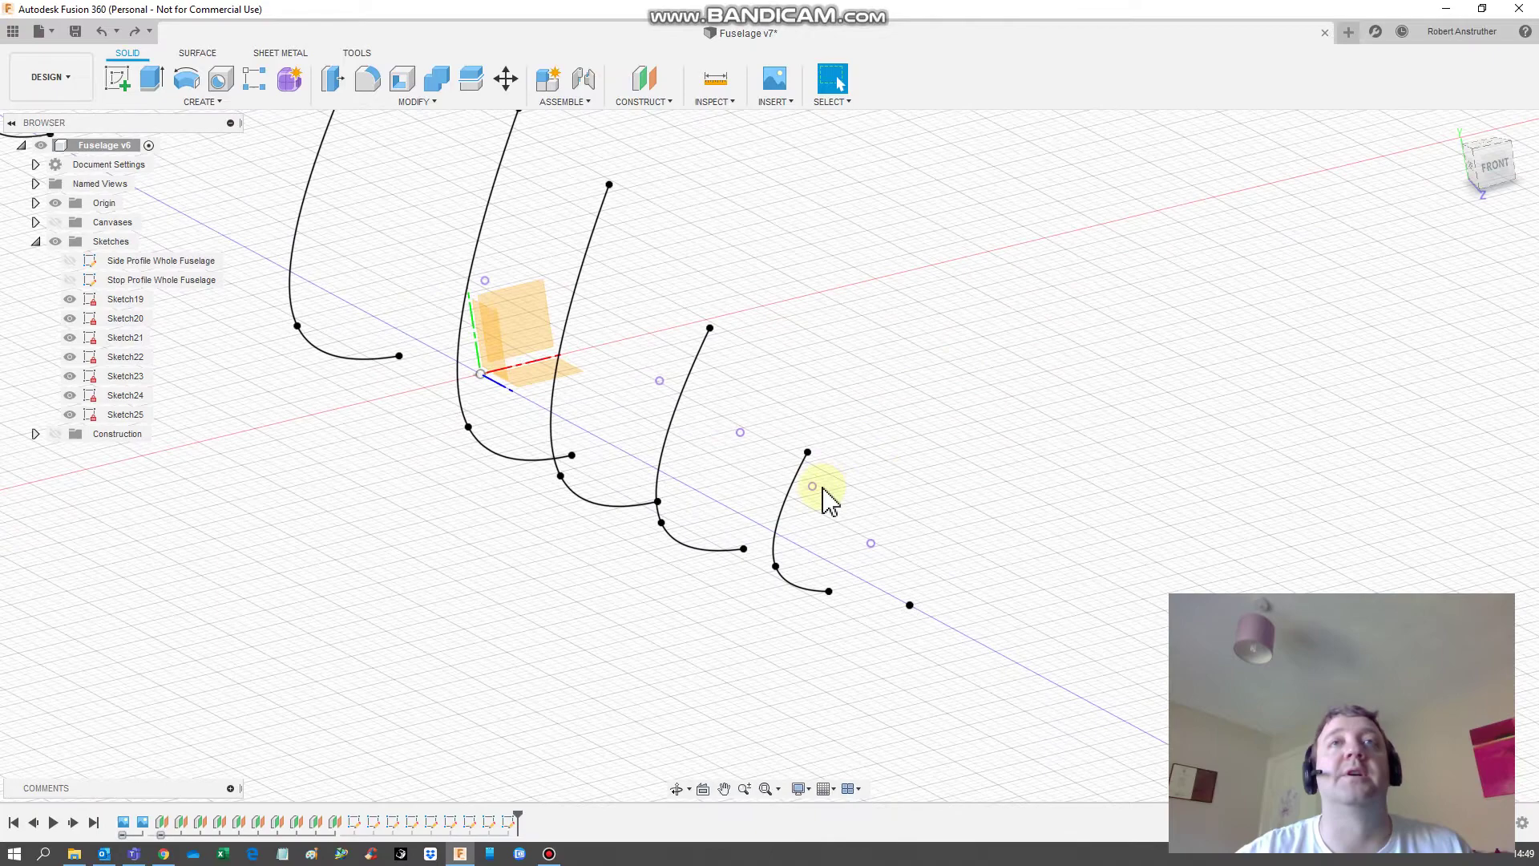
click(785, 505)
scroll(787, 507, up, 3)
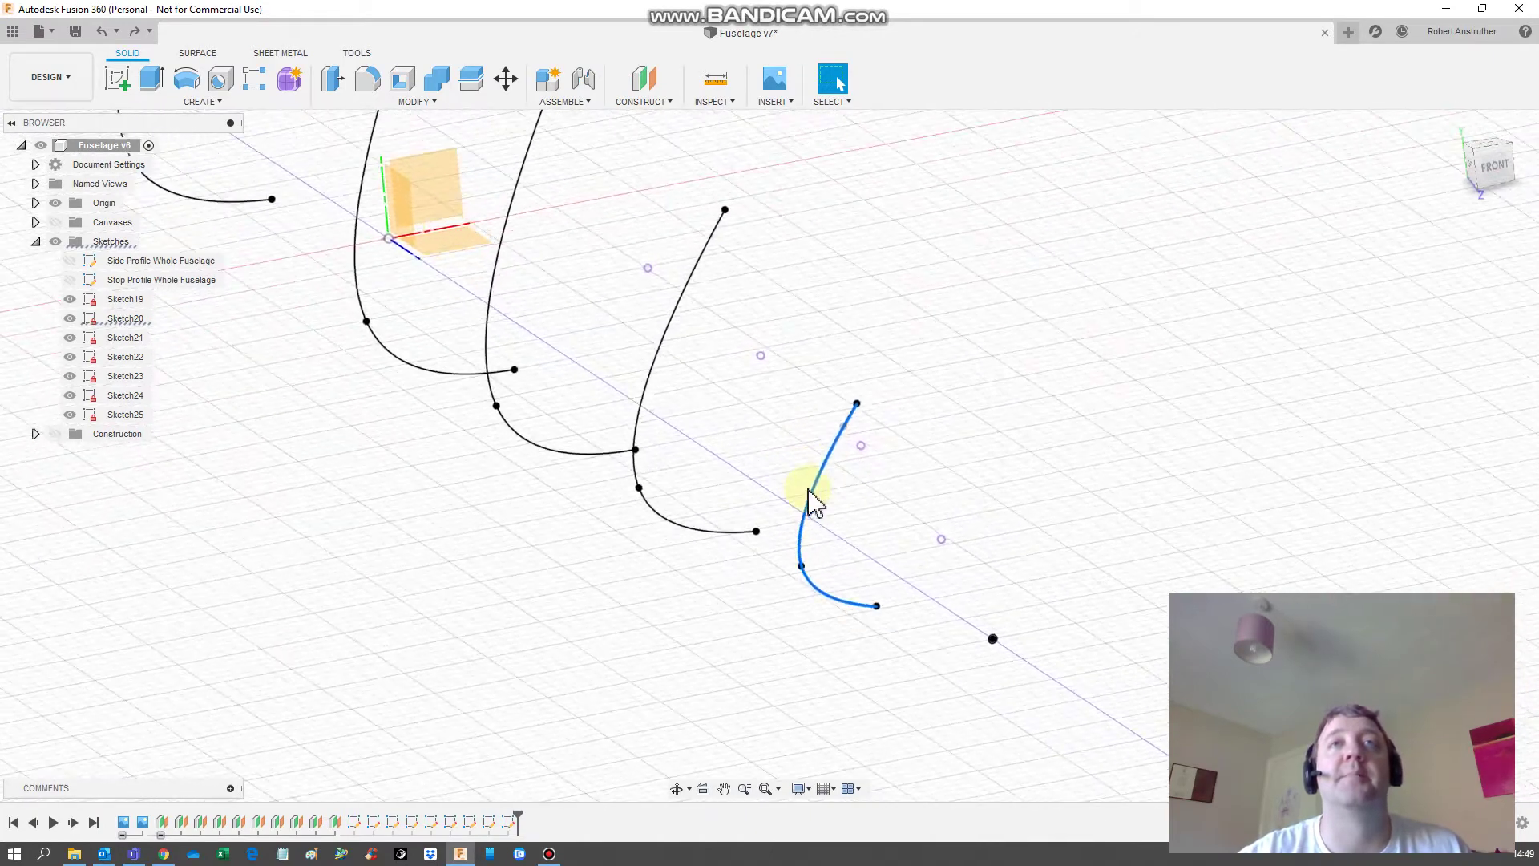
right_click(791, 394)
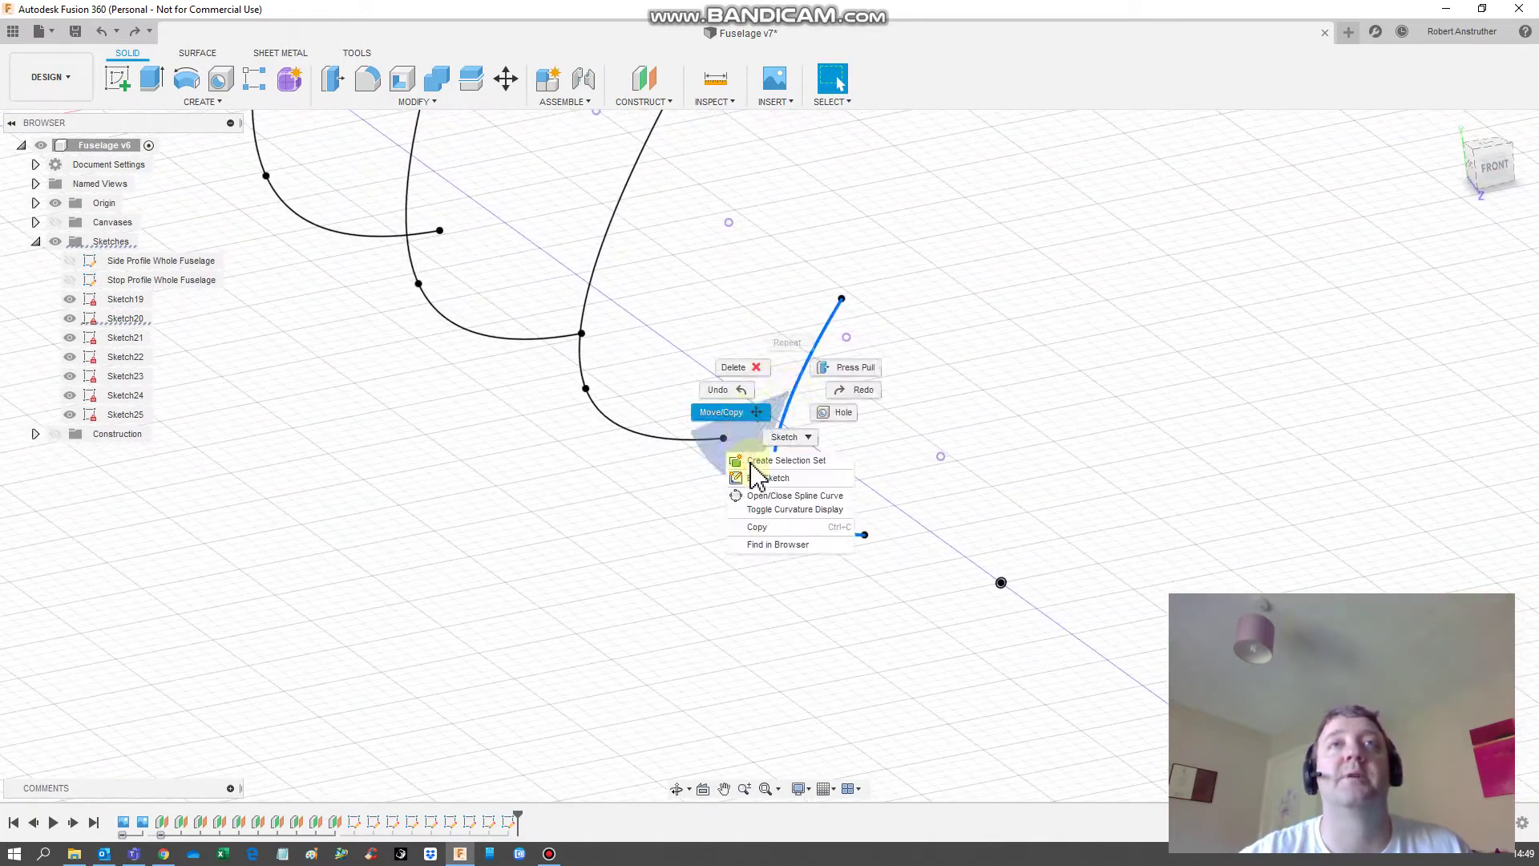
click(754, 484)
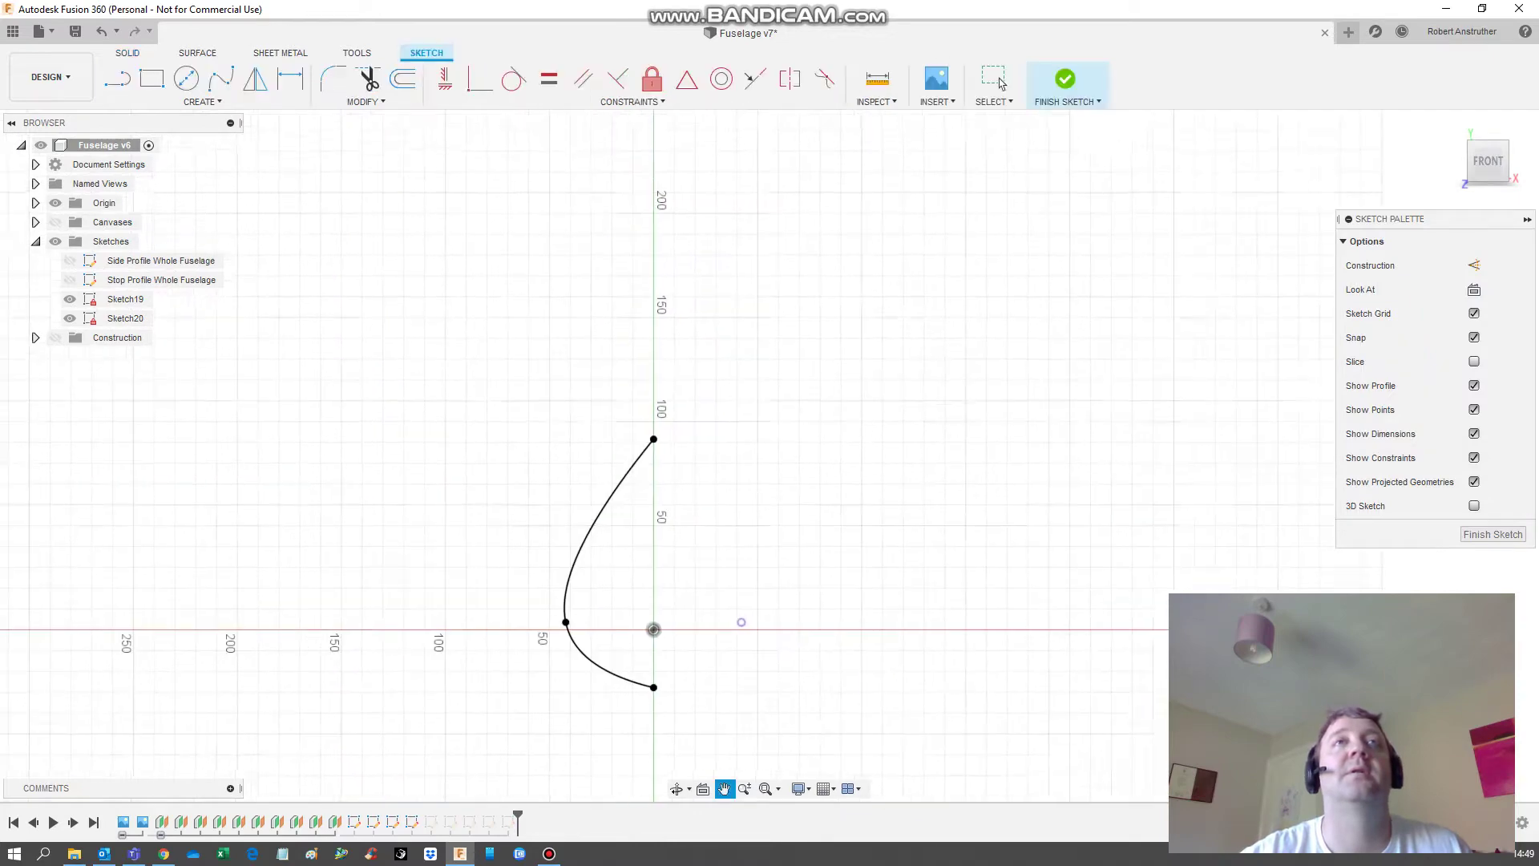
click(648, 416)
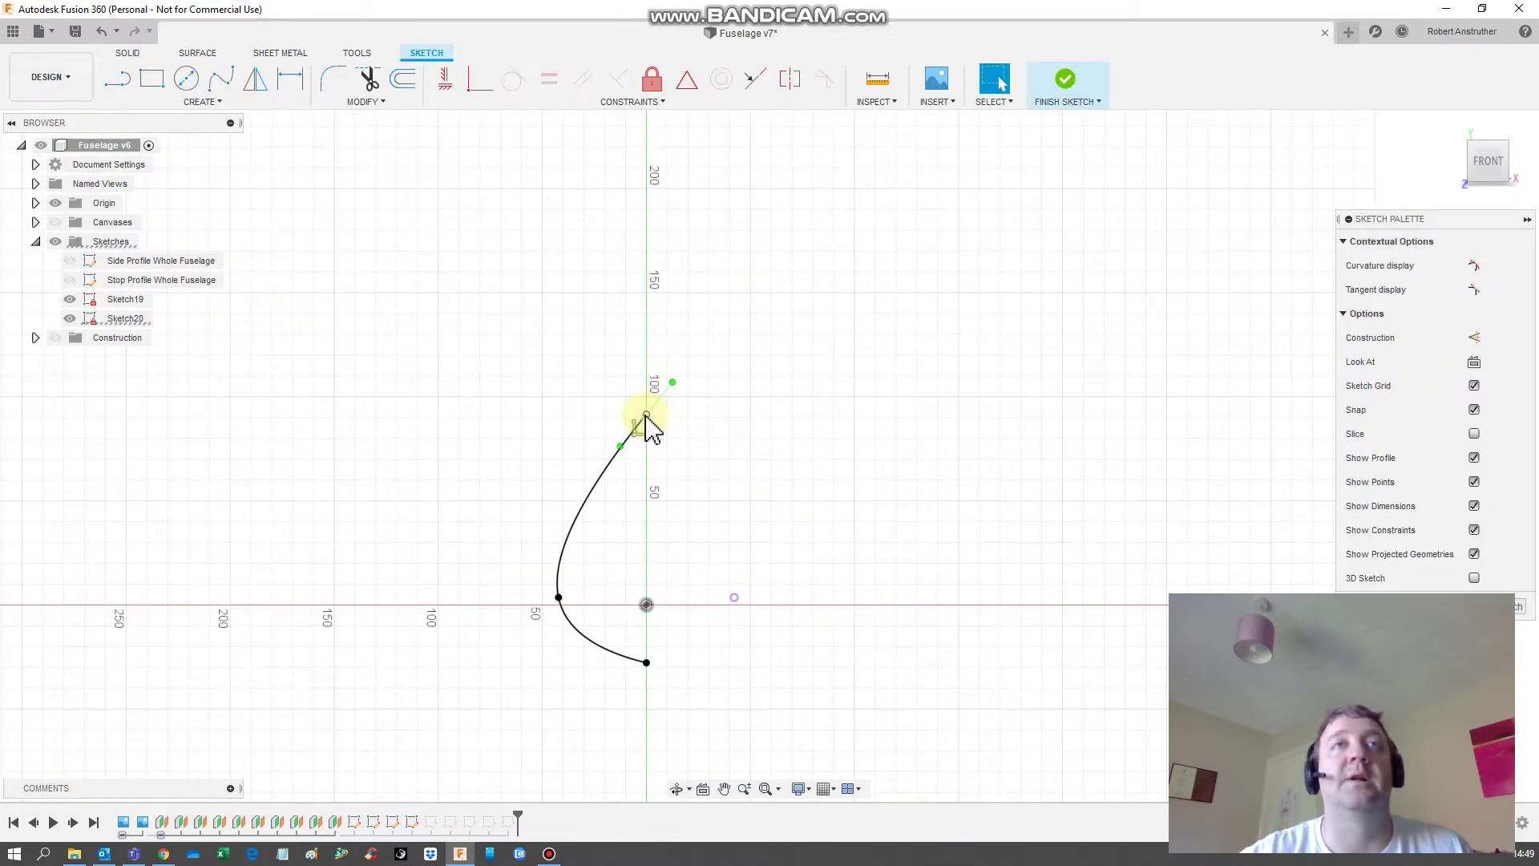
right_click(650, 425)
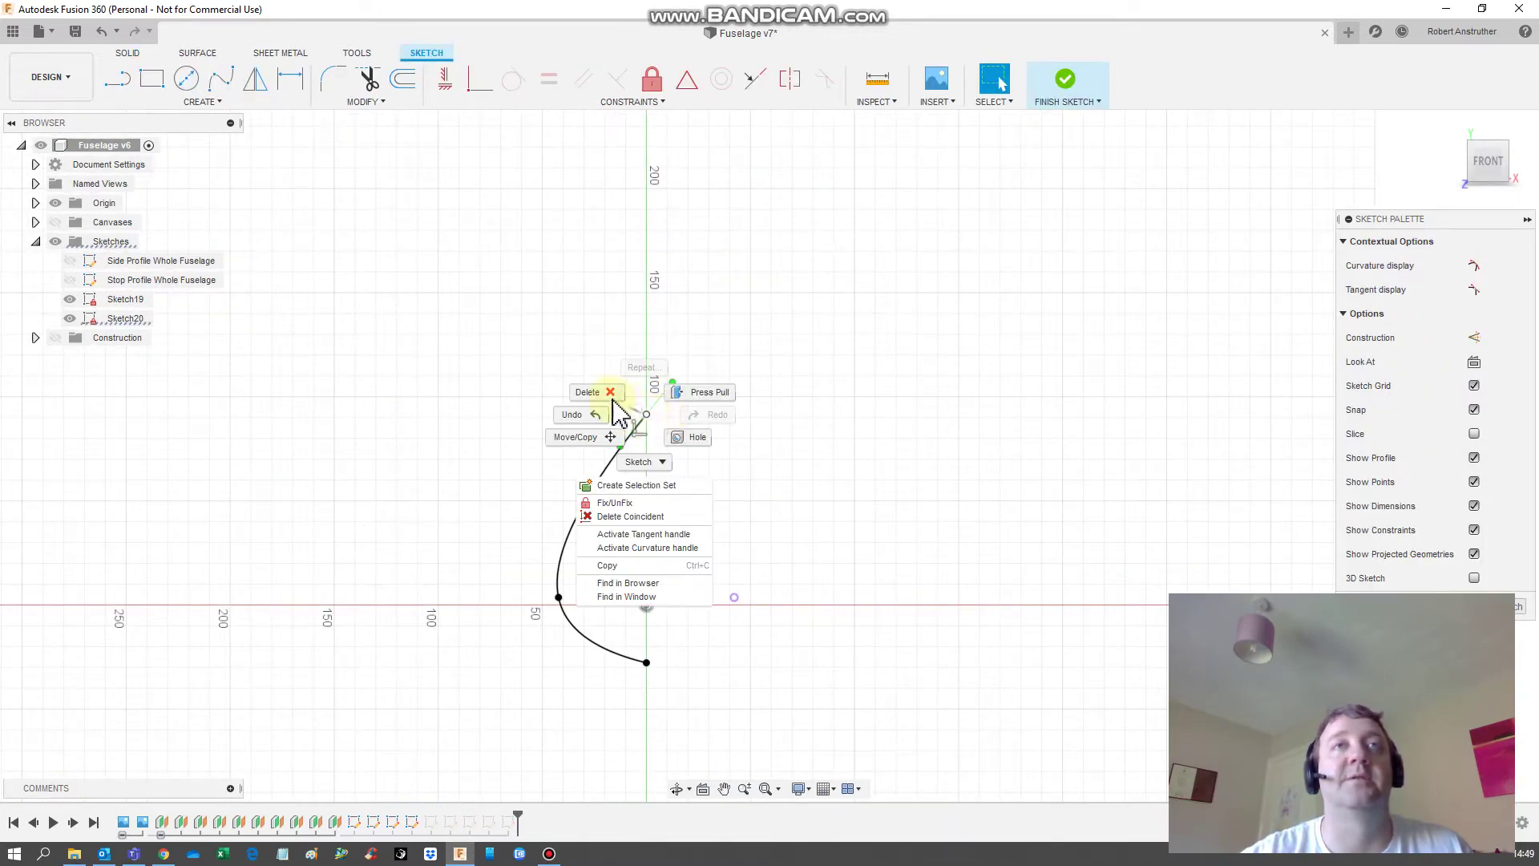
click(594, 437)
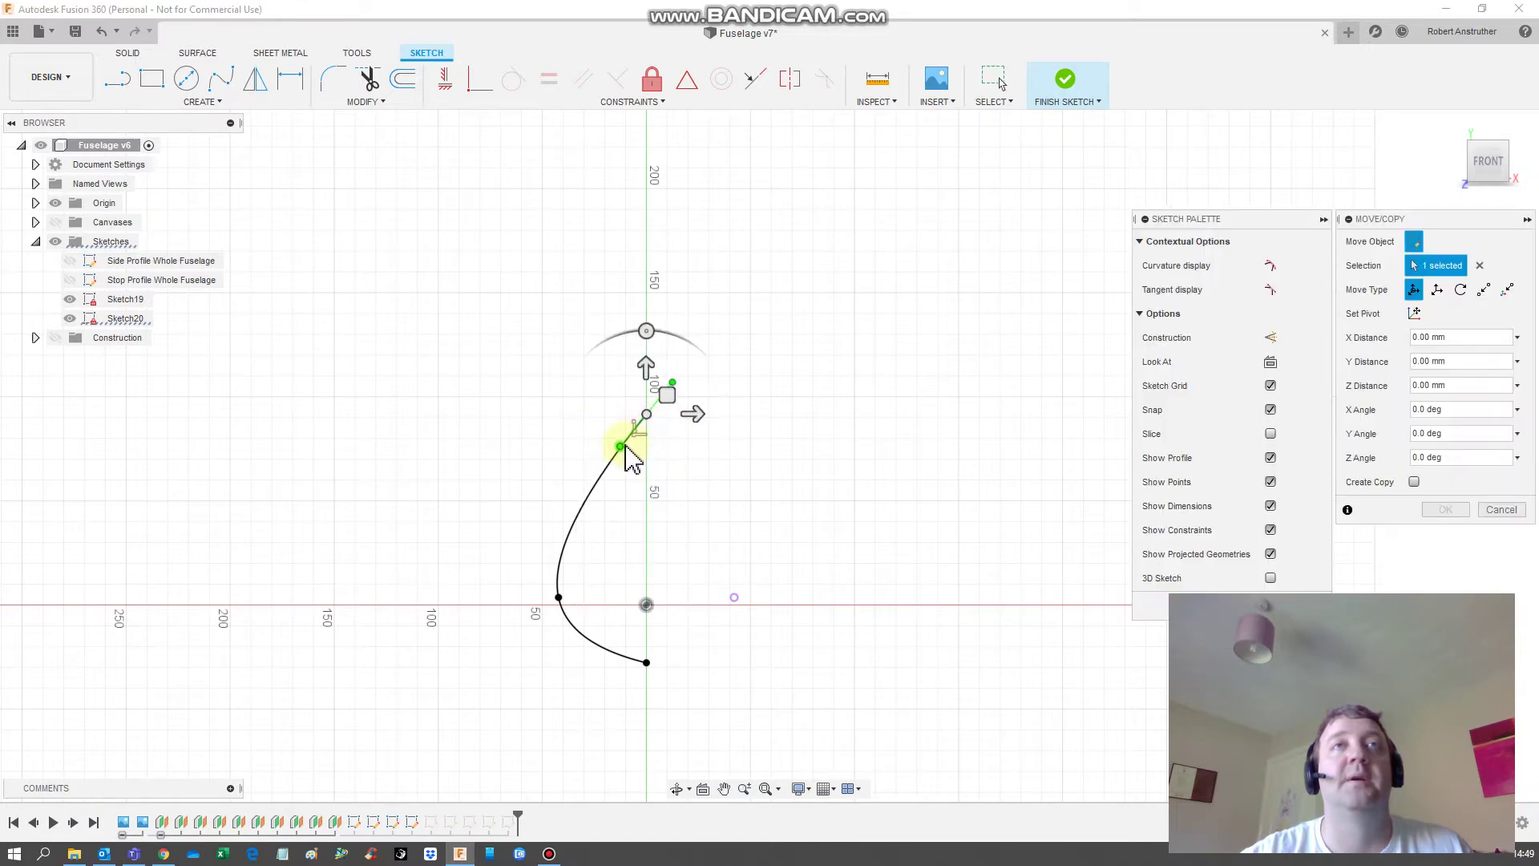
click(622, 447)
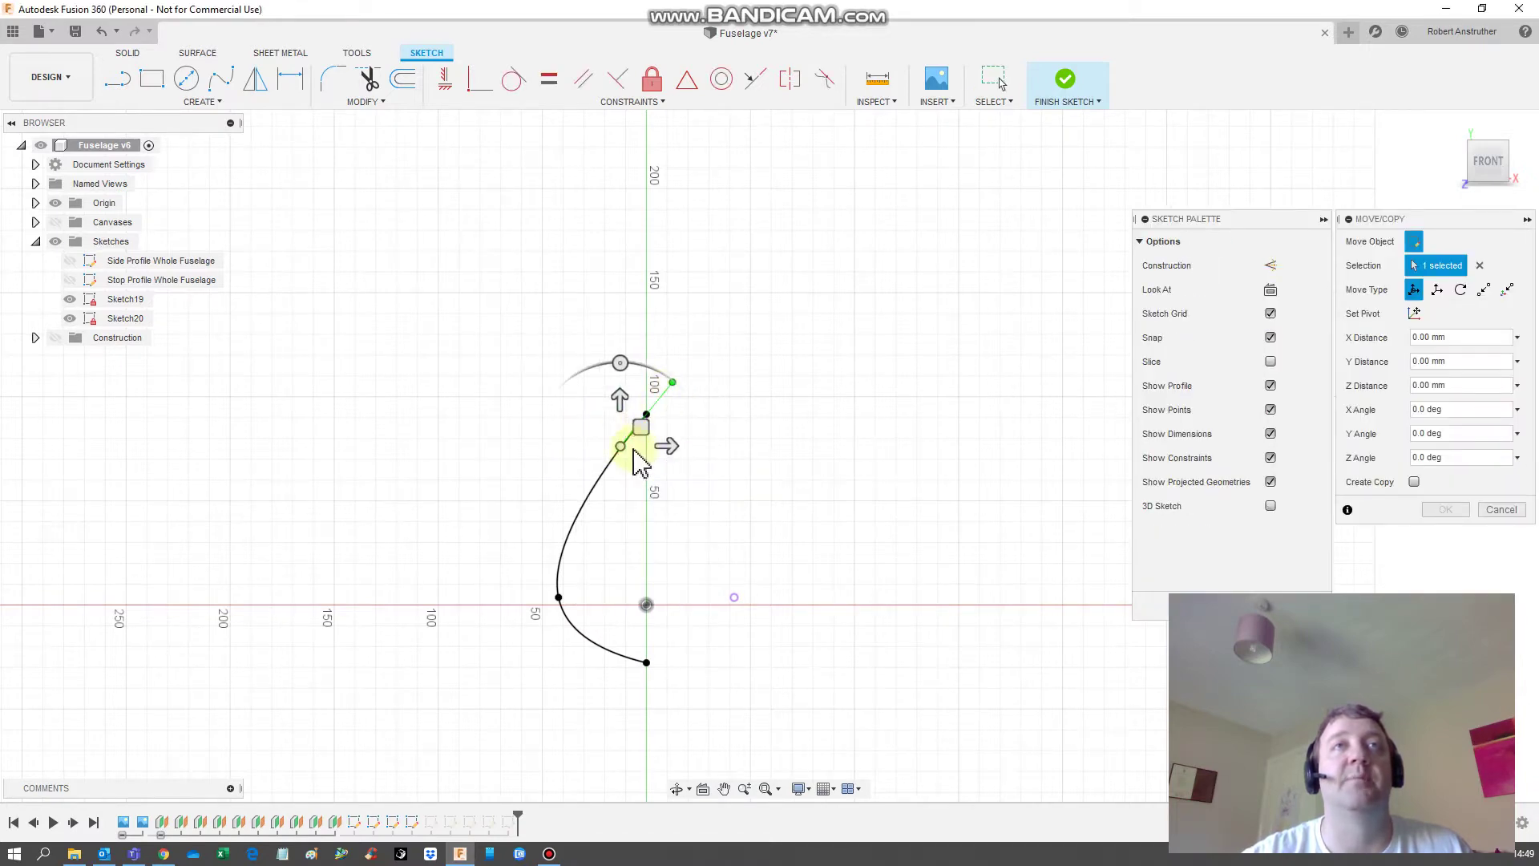
drag(622, 447, 638, 420)
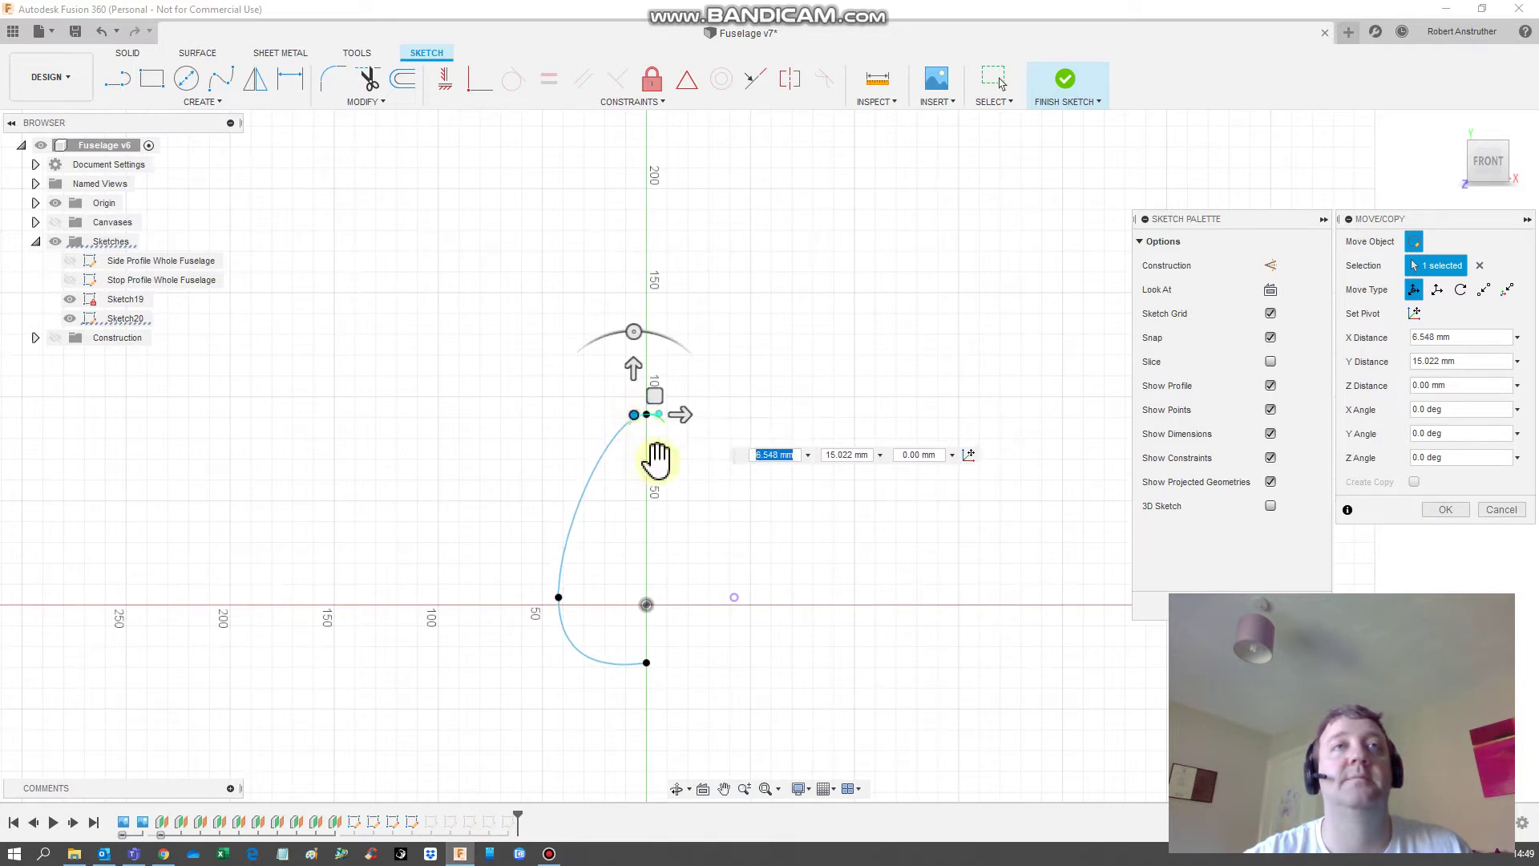
Step: Move the lower tangent handle of the Sketch20 spline's side point about -1.9 mm in X and 1.2 mm in Y, and finish the sketch
click(559, 597)
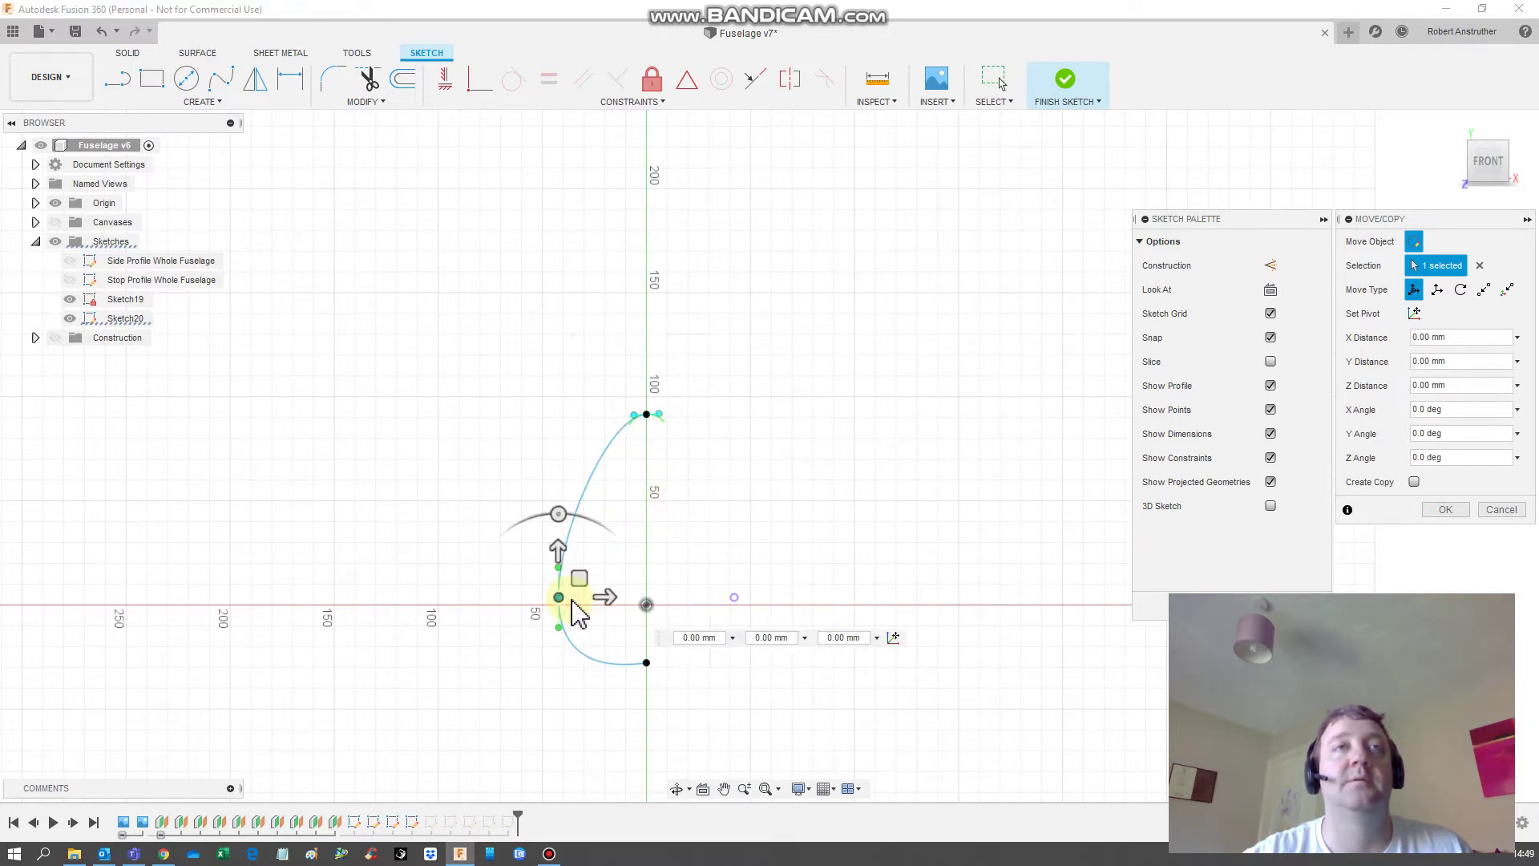
click(558, 551)
drag(559, 561, 558, 627)
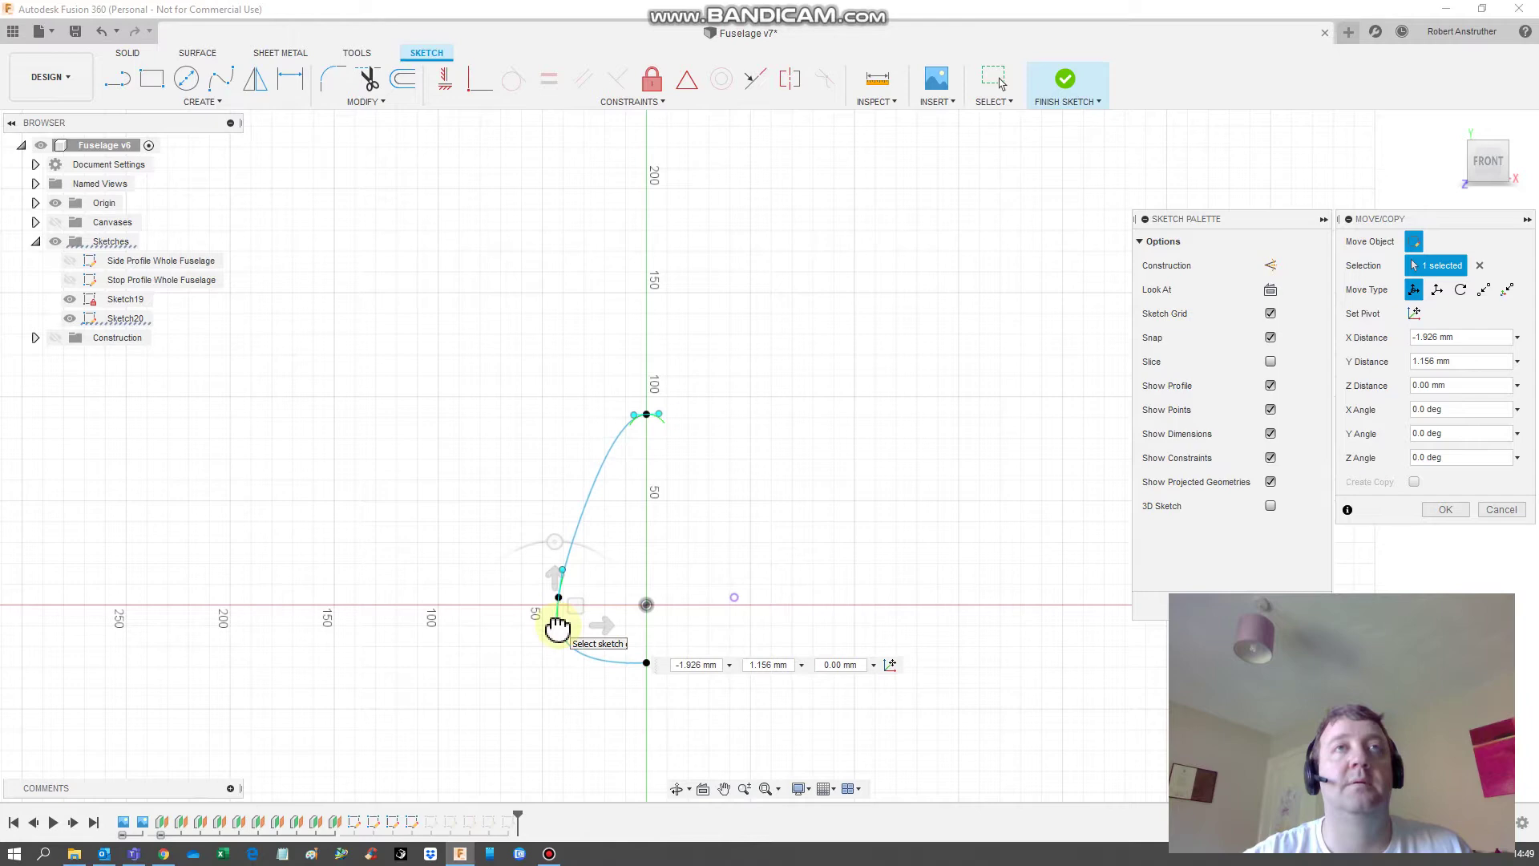
click(1065, 79)
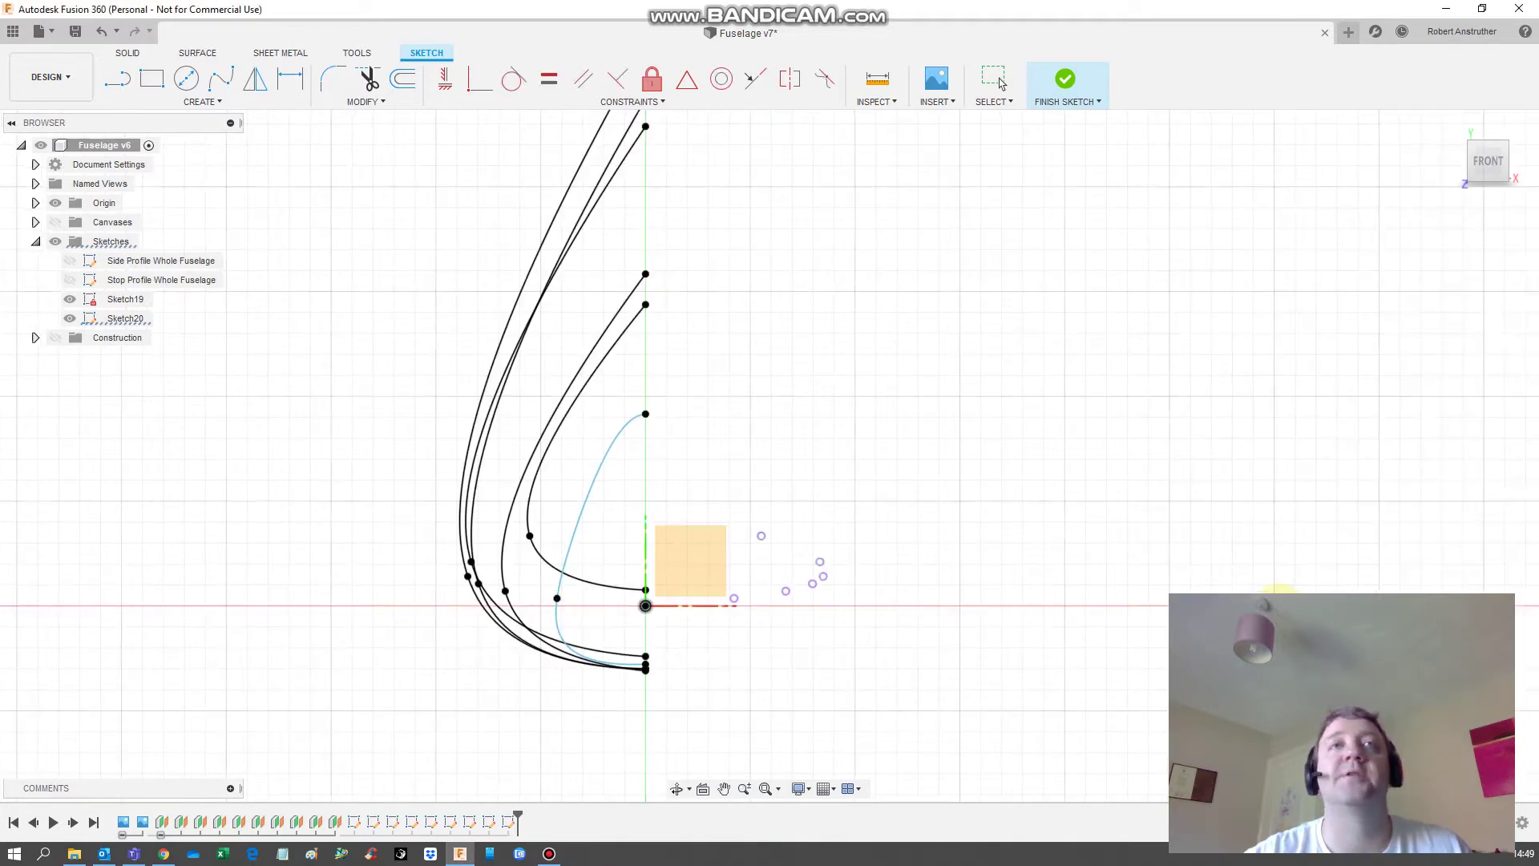
Step: Reopen Sketch20, mirror its half-profile spline across the vertical YZ origin plane, and finish the sketch
click(605, 449)
right_click(606, 449)
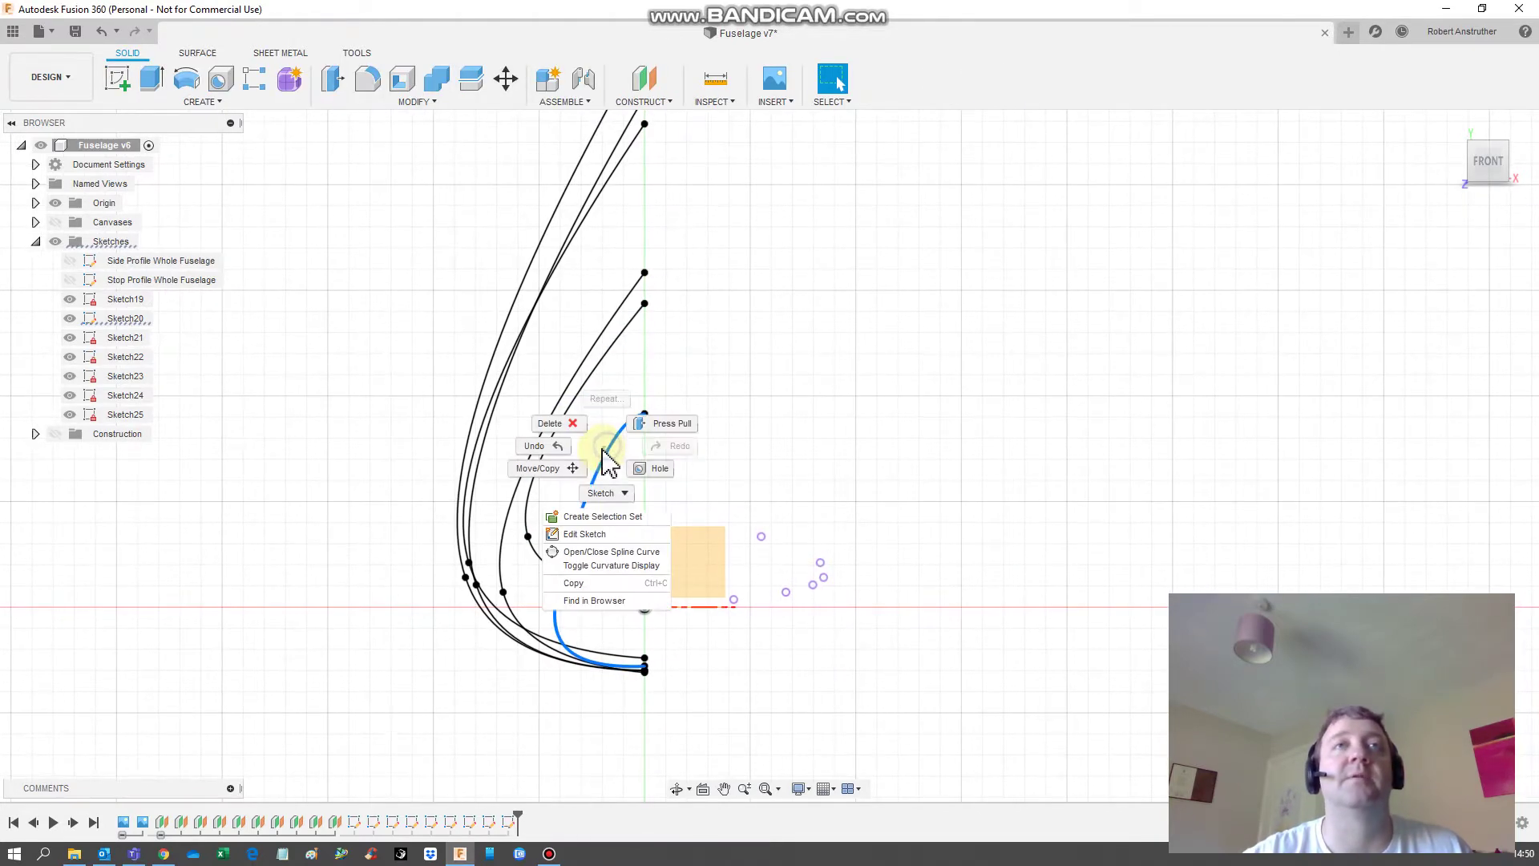
click(598, 532)
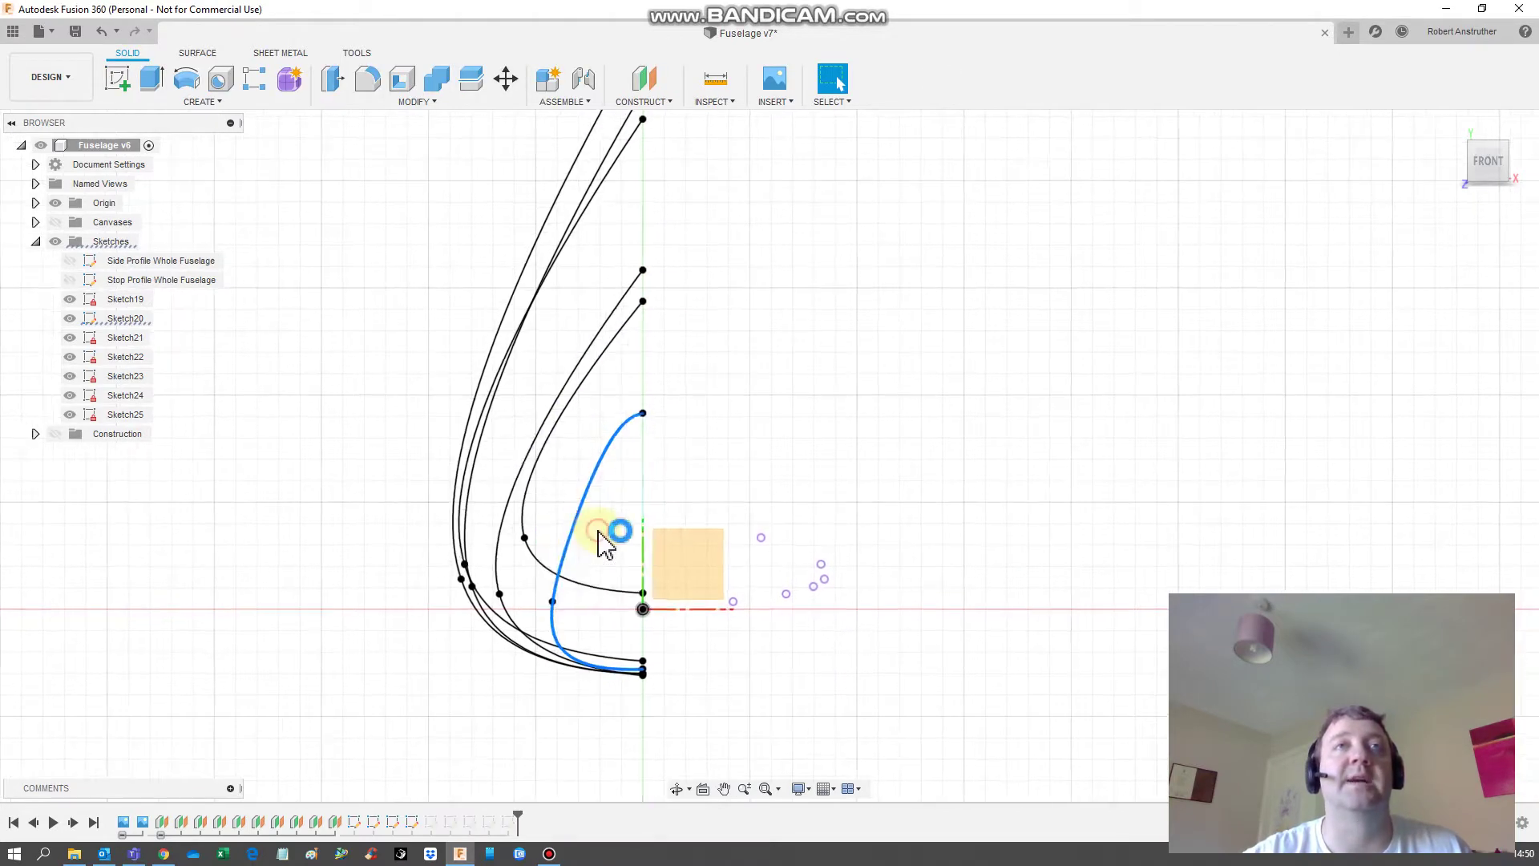
click(601, 458)
click(255, 79)
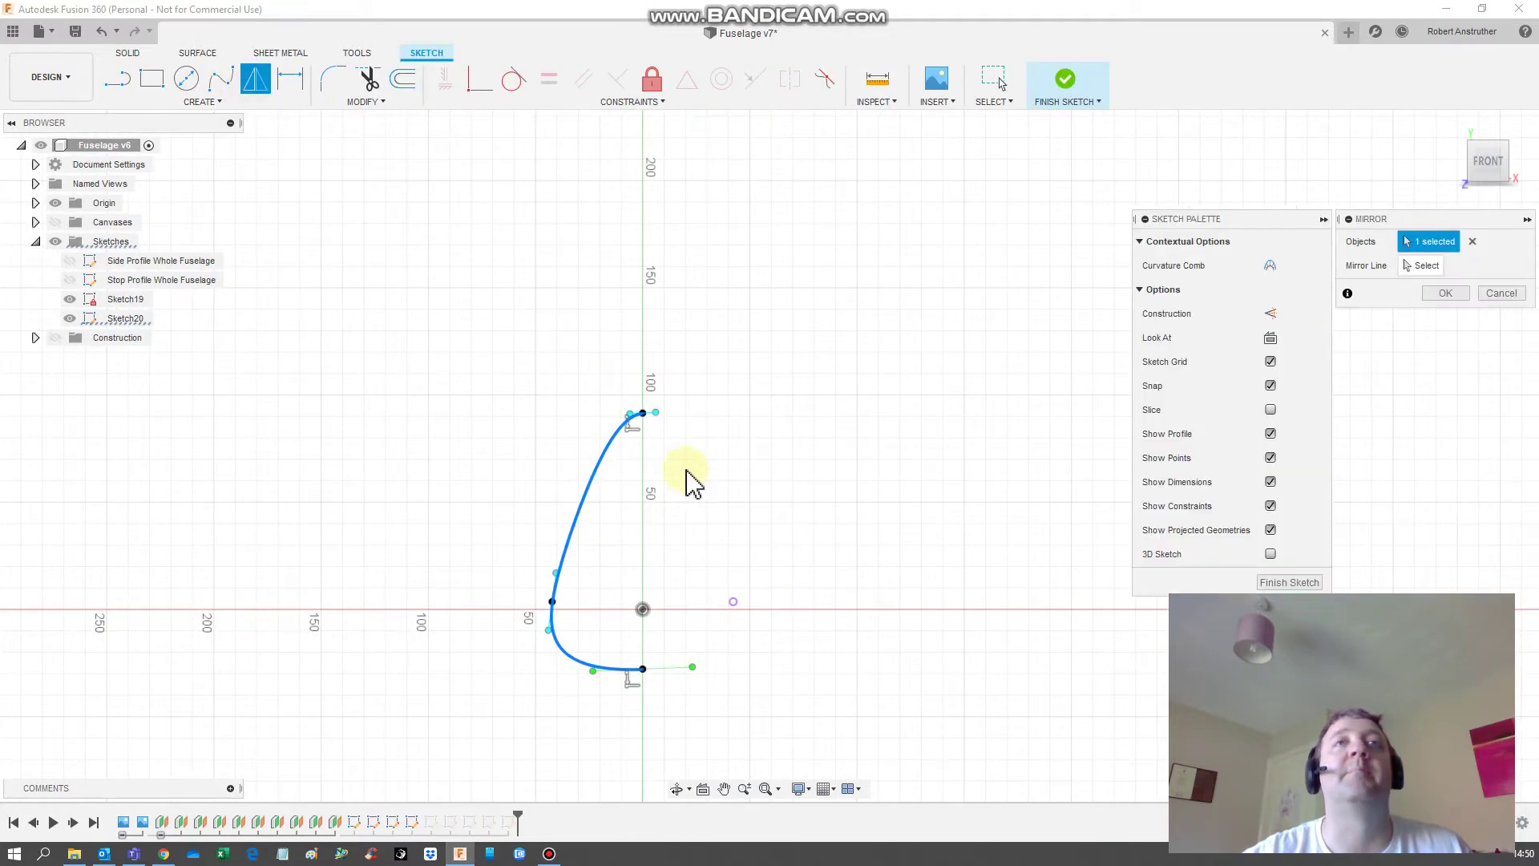
click(1425, 266)
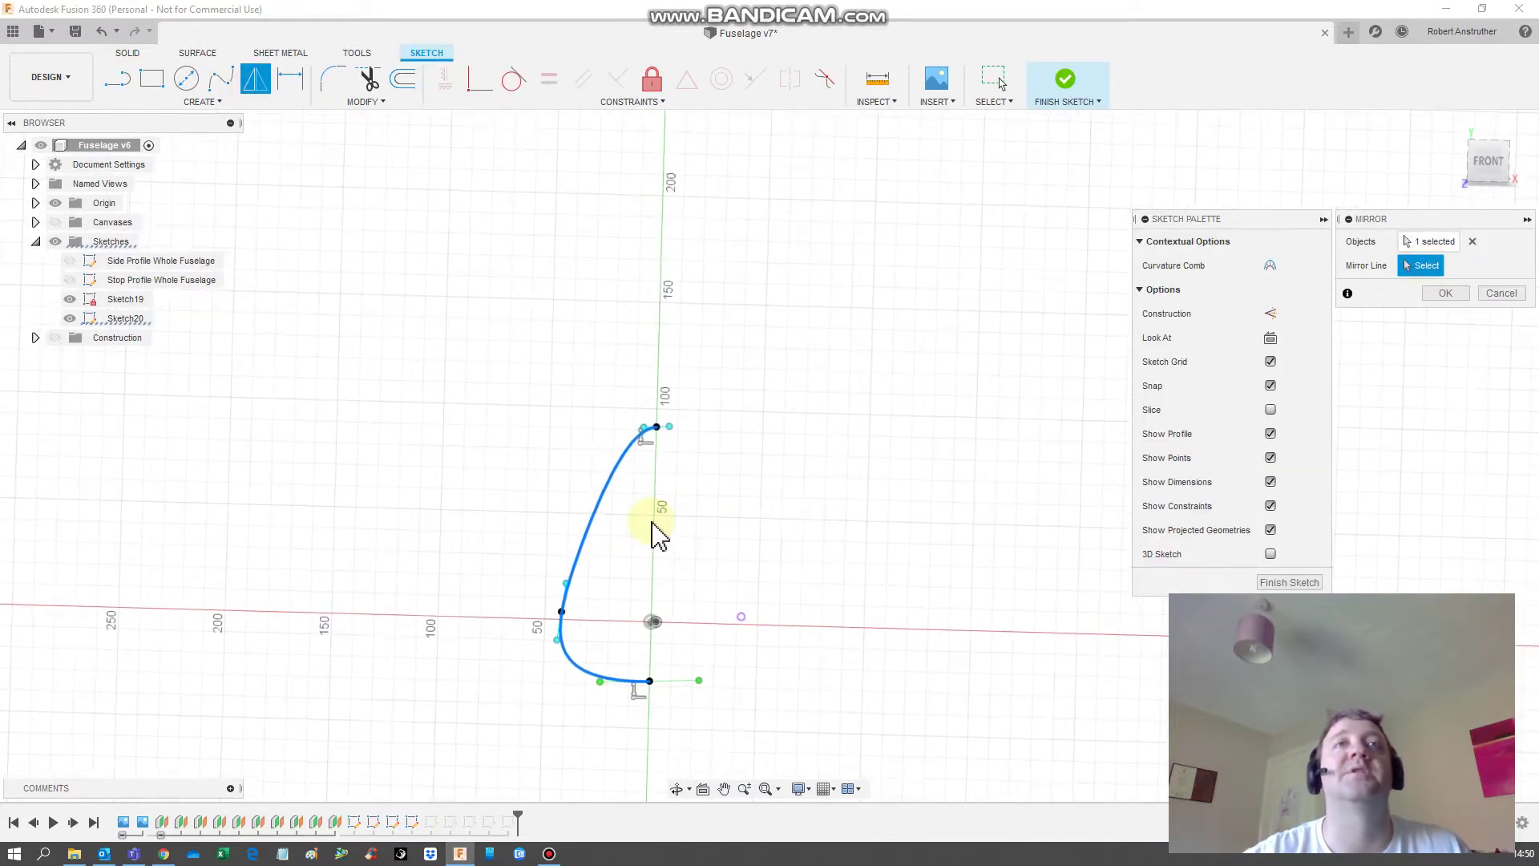
scroll(609, 513, down, 2)
shift+middle_drag(592, 505, 332, 320)
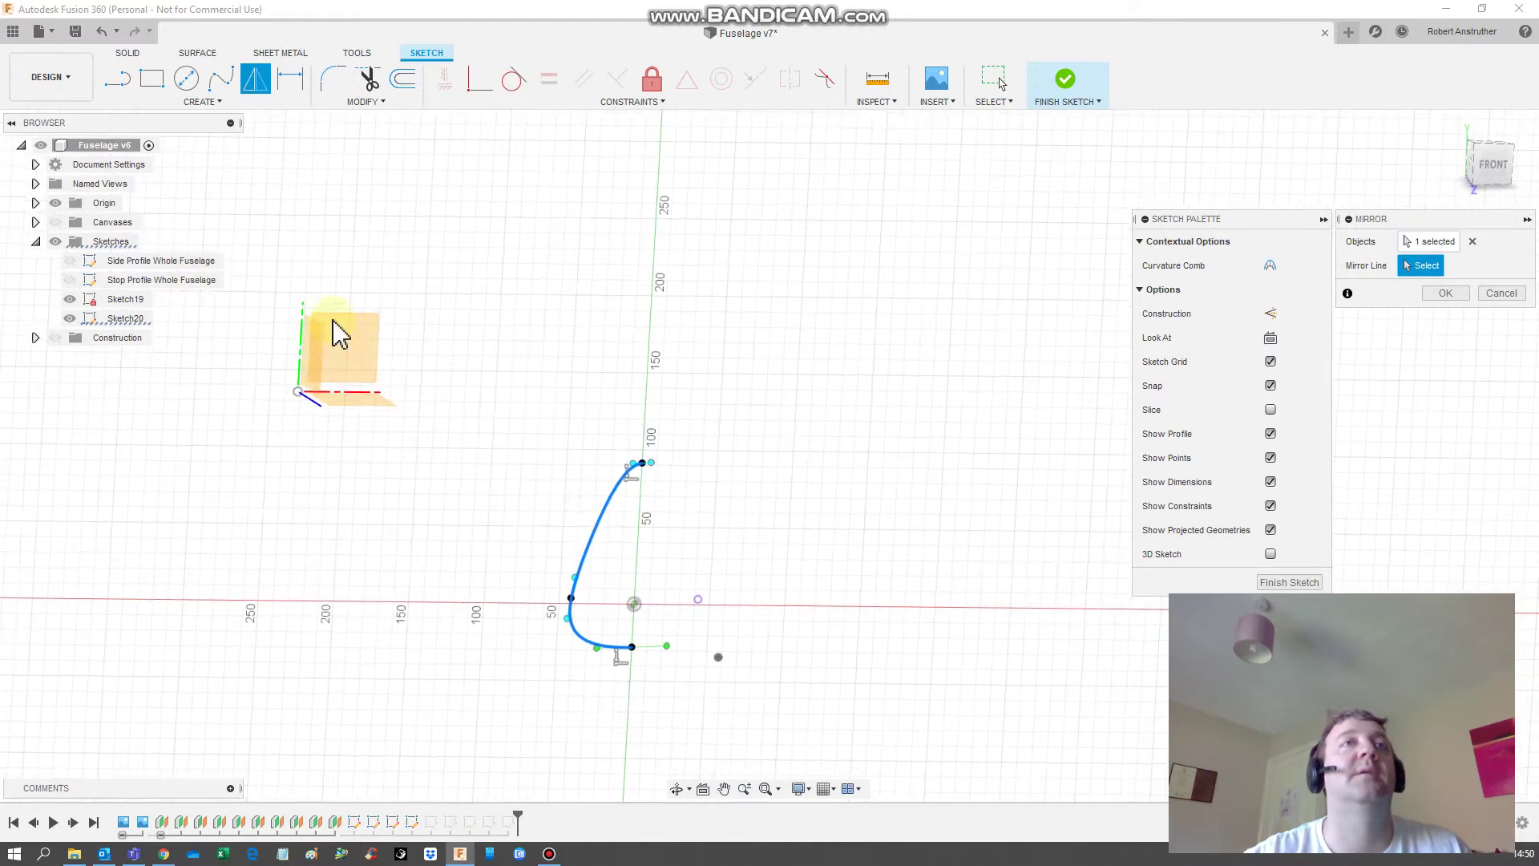
click(318, 361)
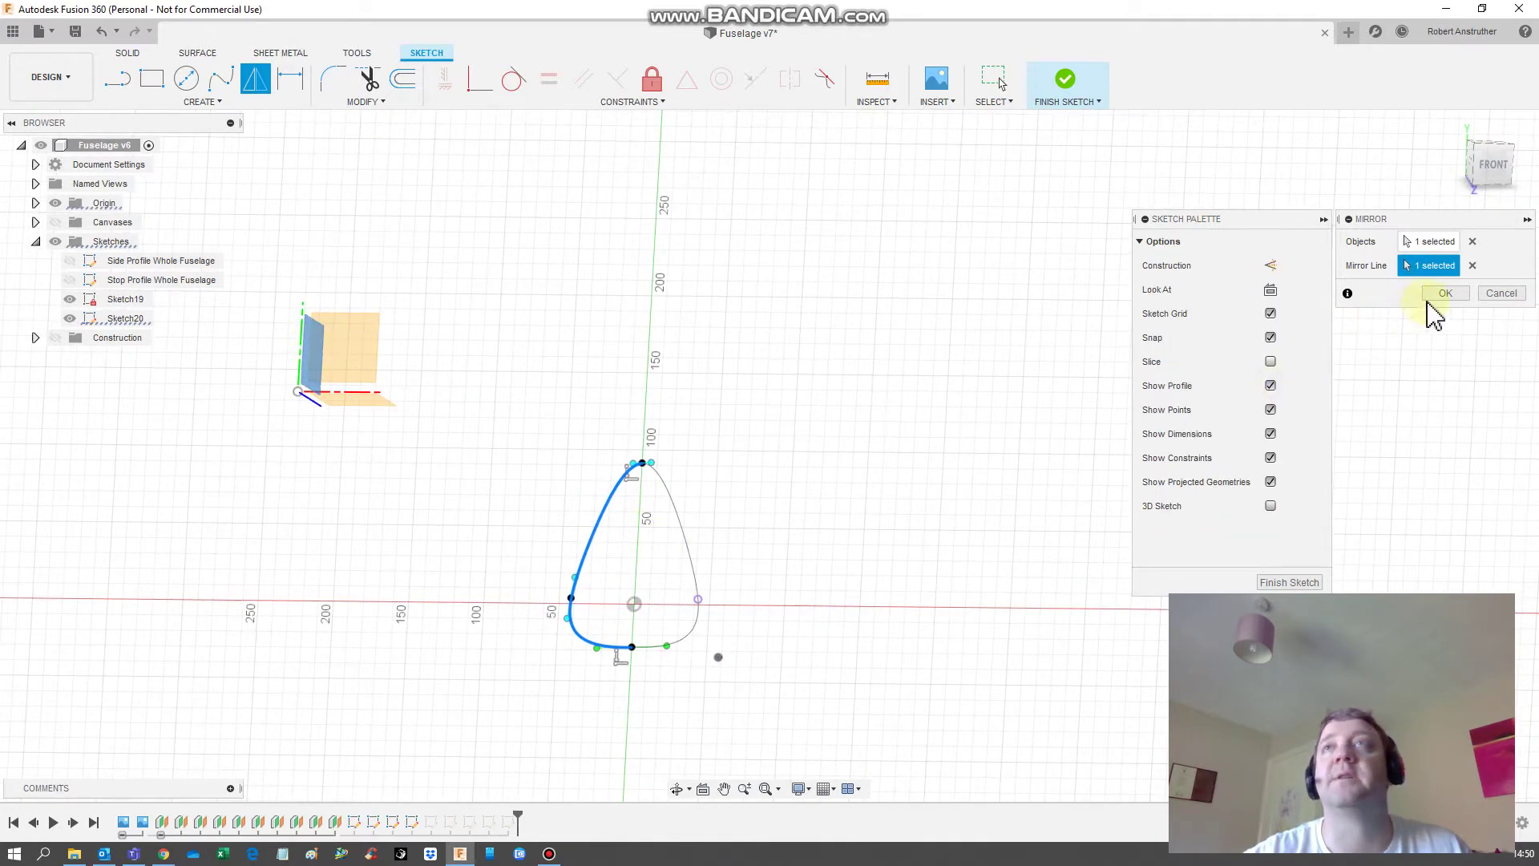
click(1431, 296)
click(1492, 534)
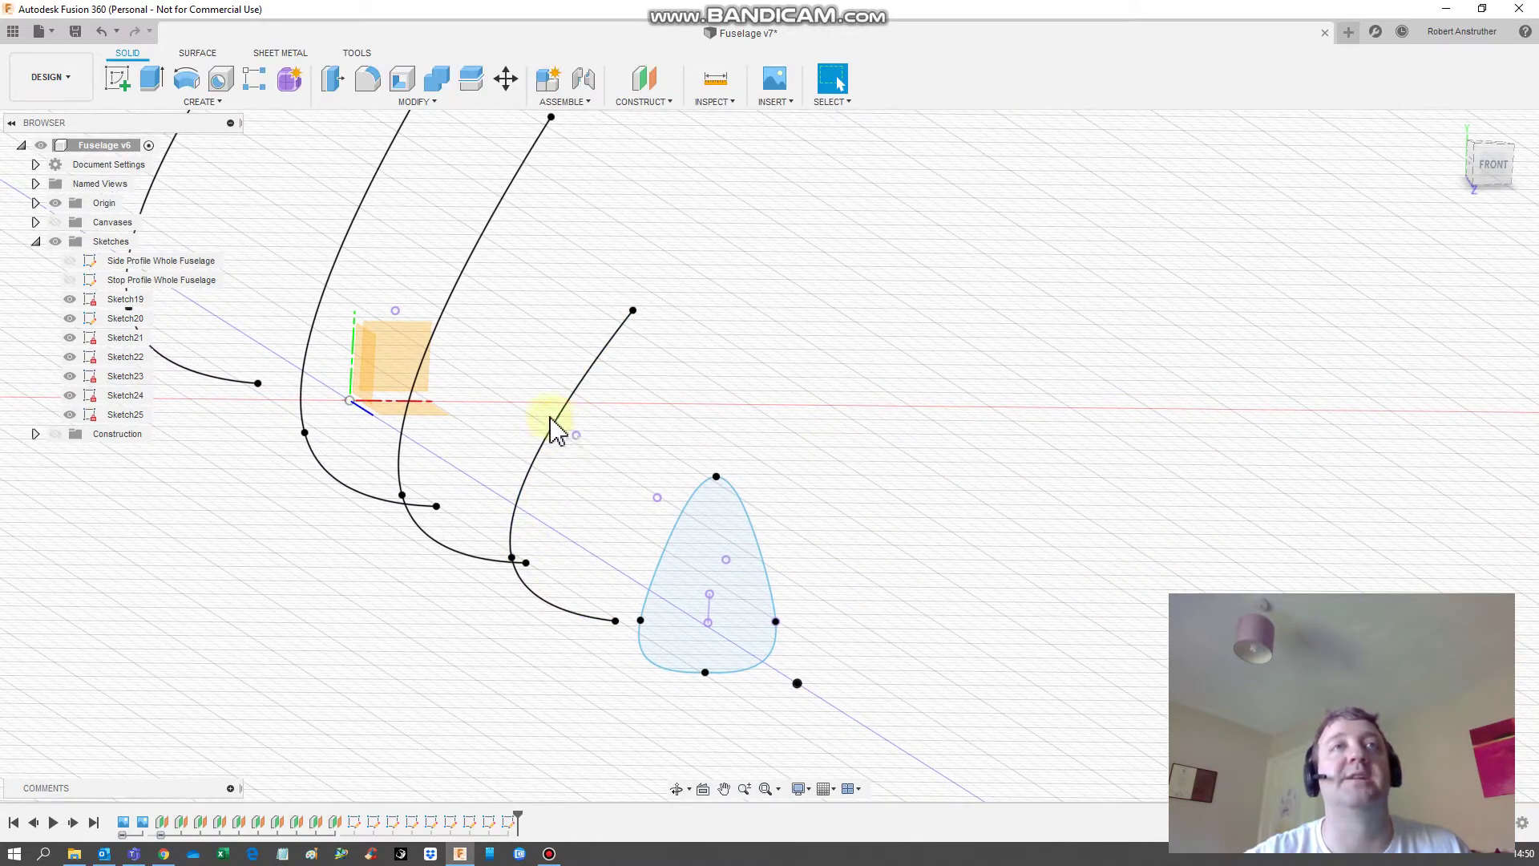
click(558, 421)
right_click(558, 433)
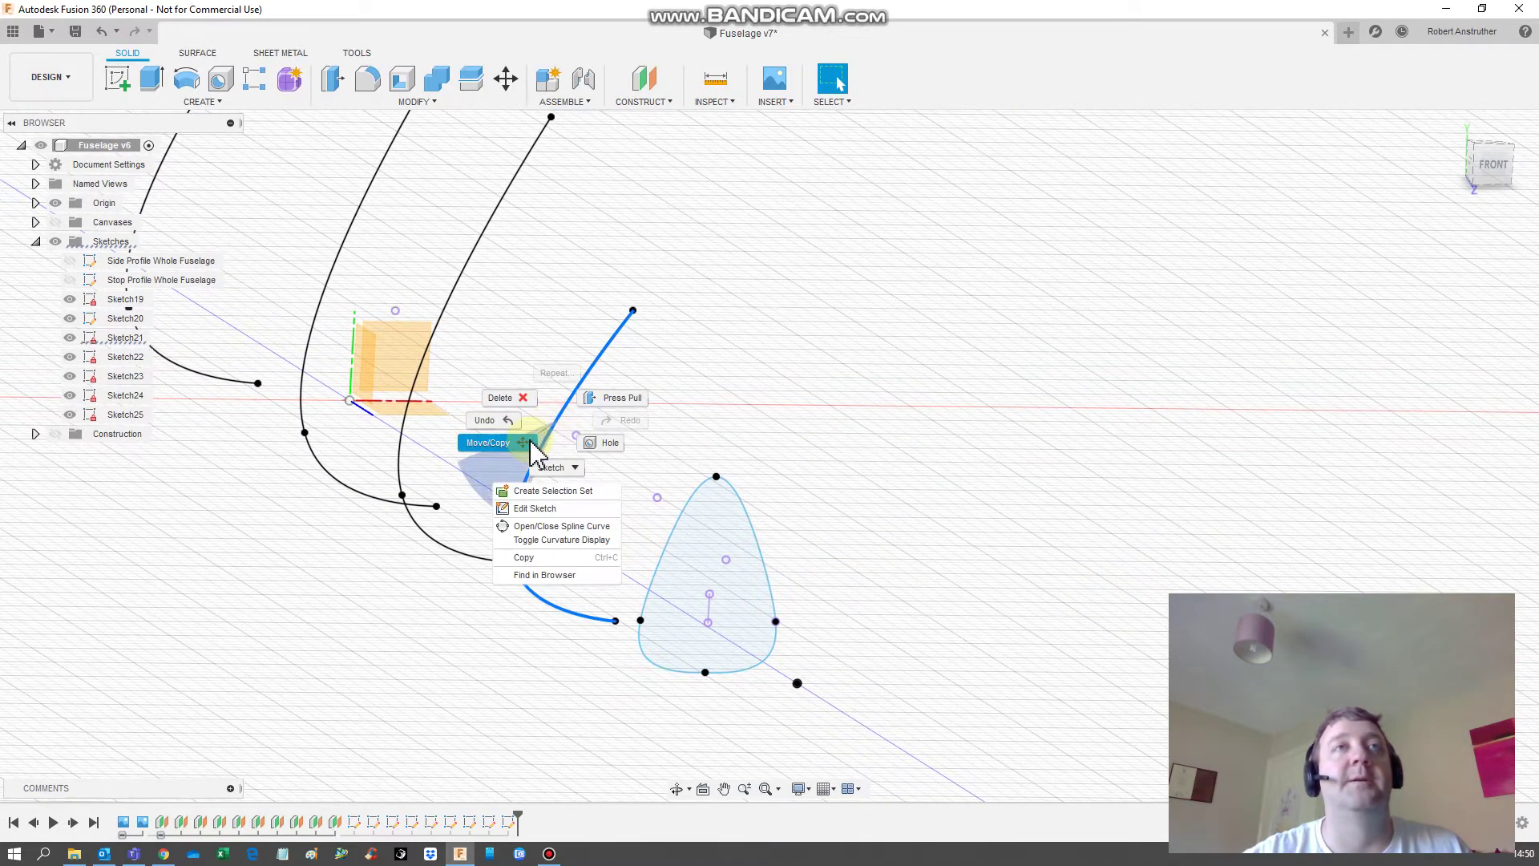
click(513, 439)
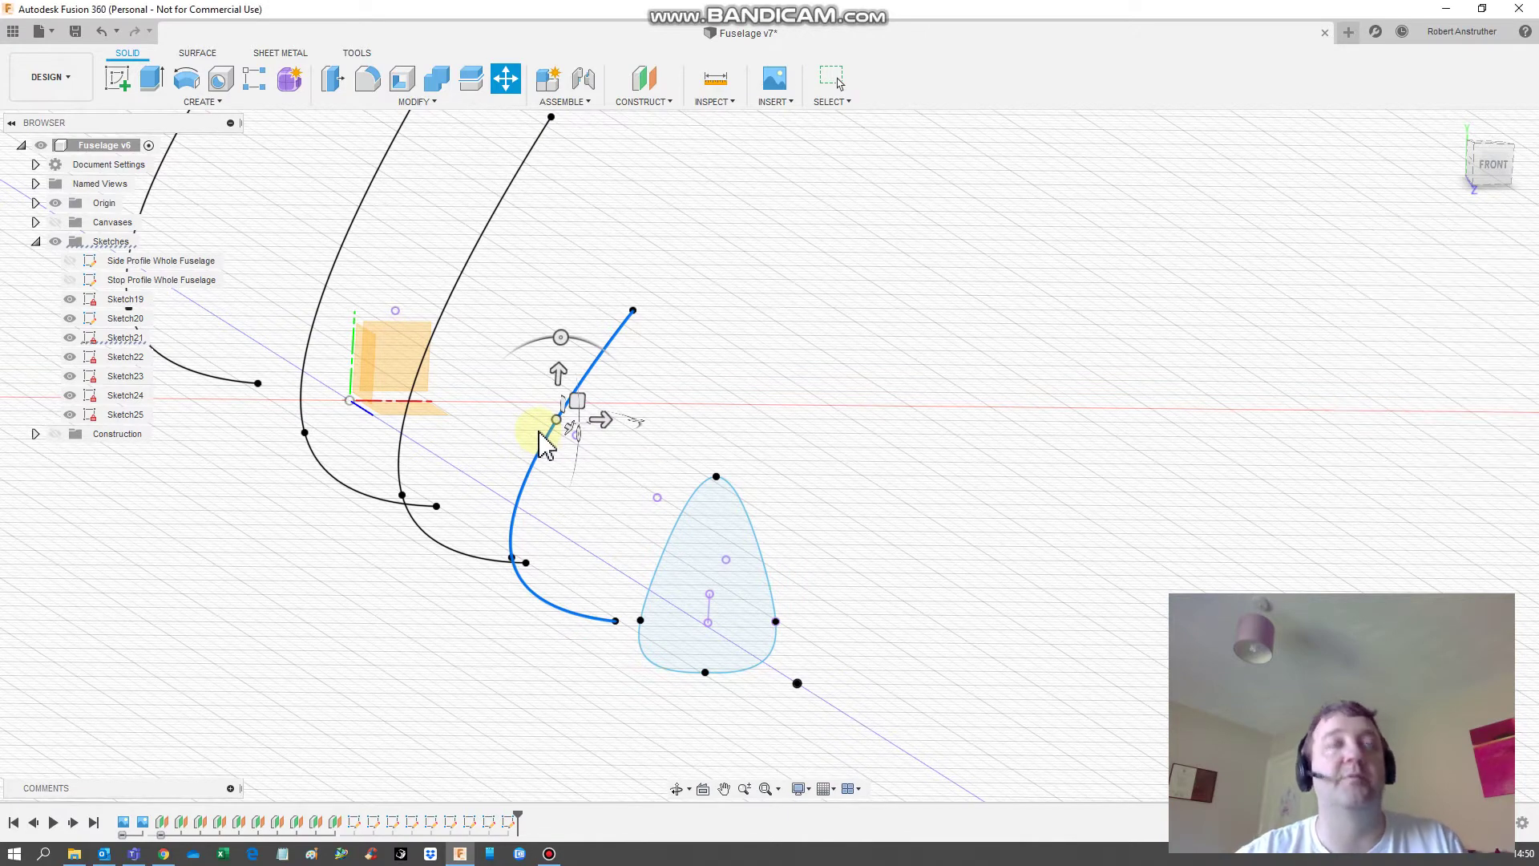
key(Escape)
Step: Edit Sketch21 and move the lower tangent handle of the spline's side point about -5.3 mm in X and -1.4 mm in Y
right_click(546, 437)
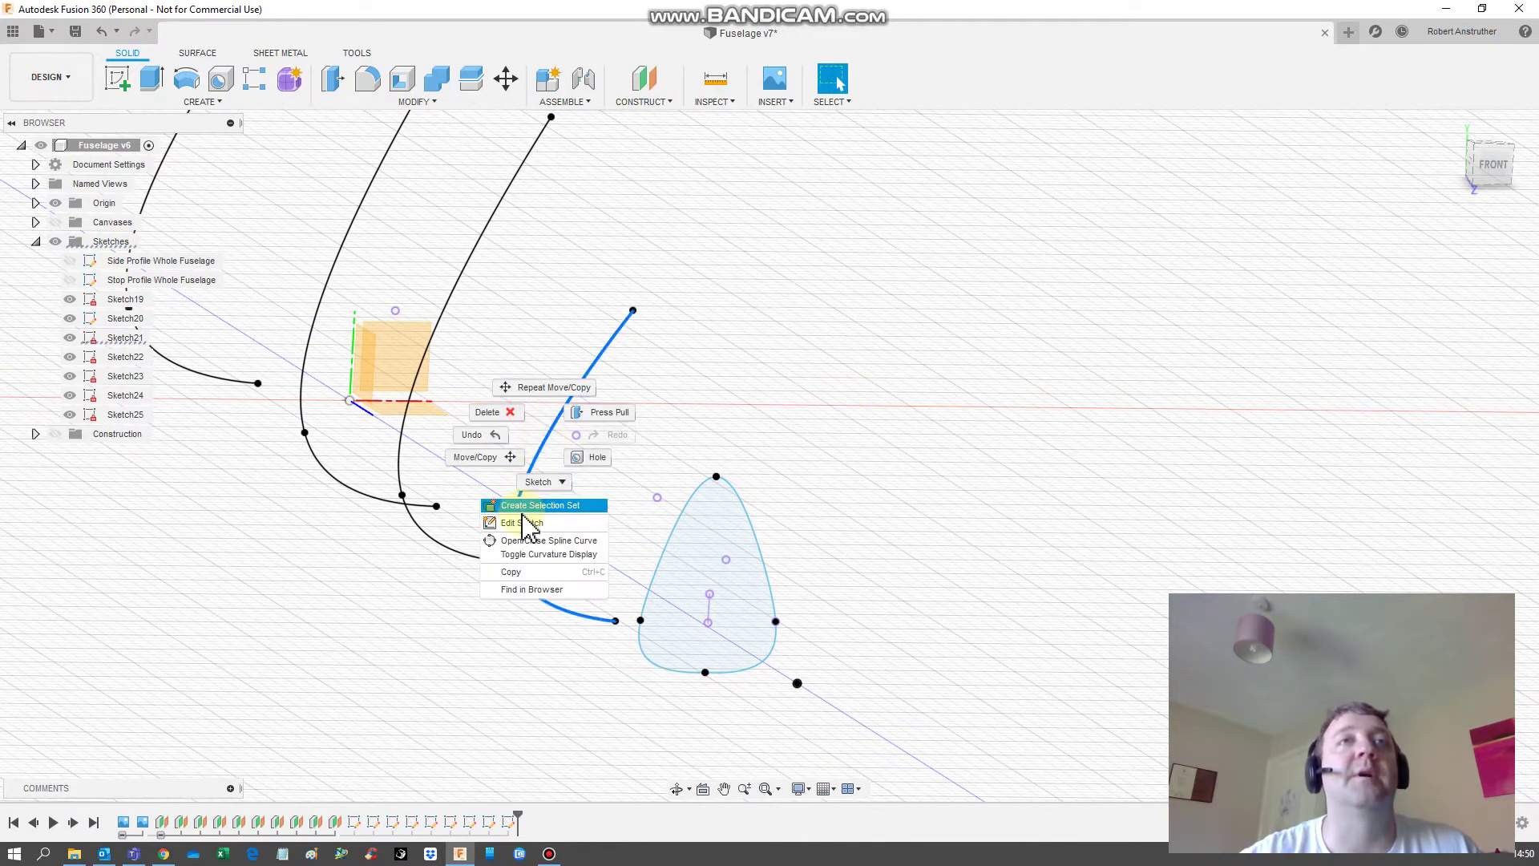
click(525, 521)
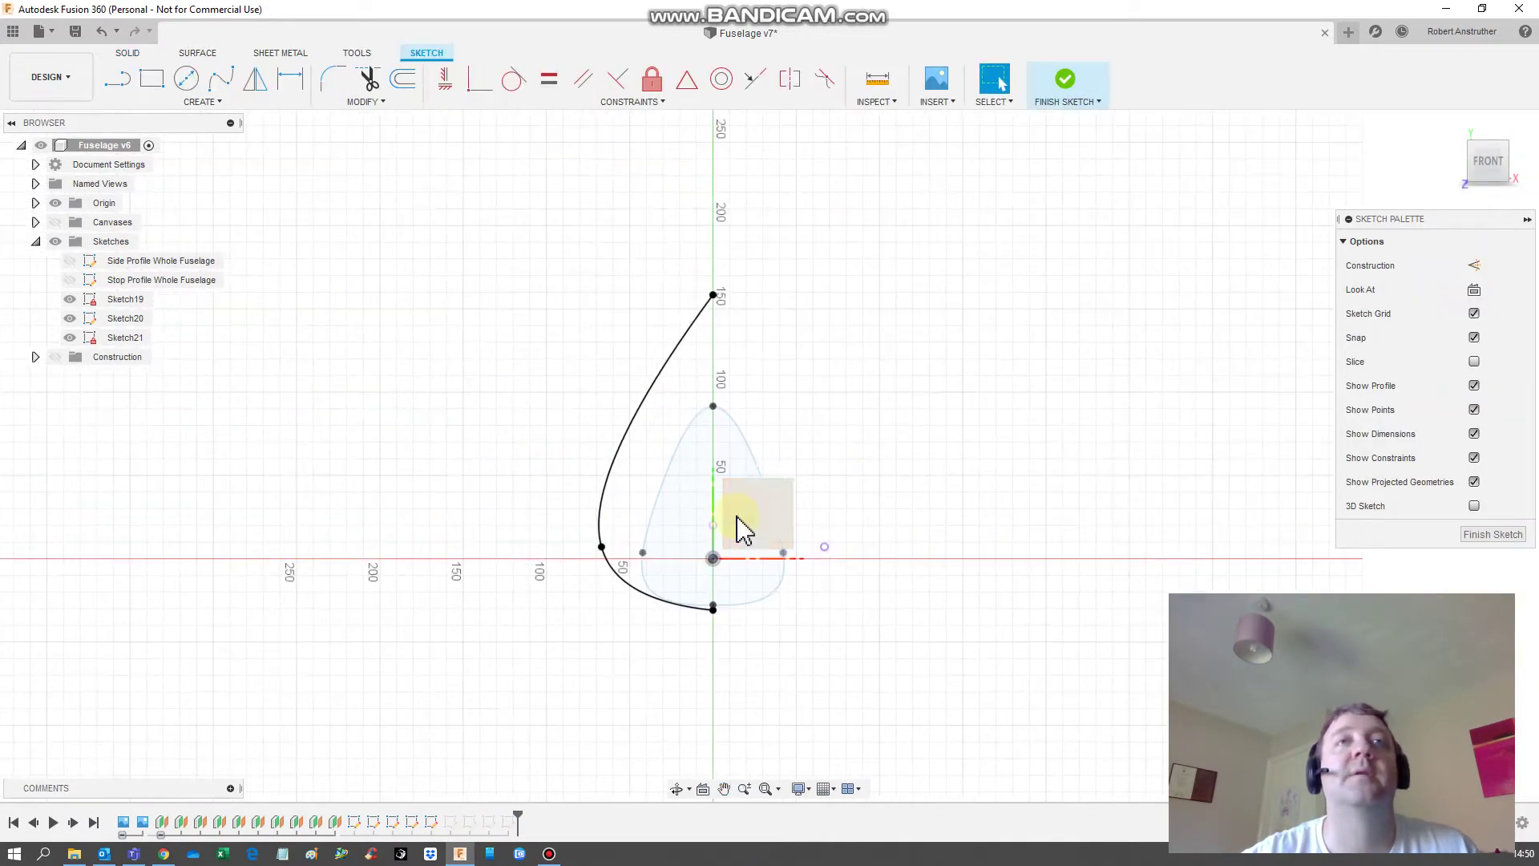
right_click(601, 549)
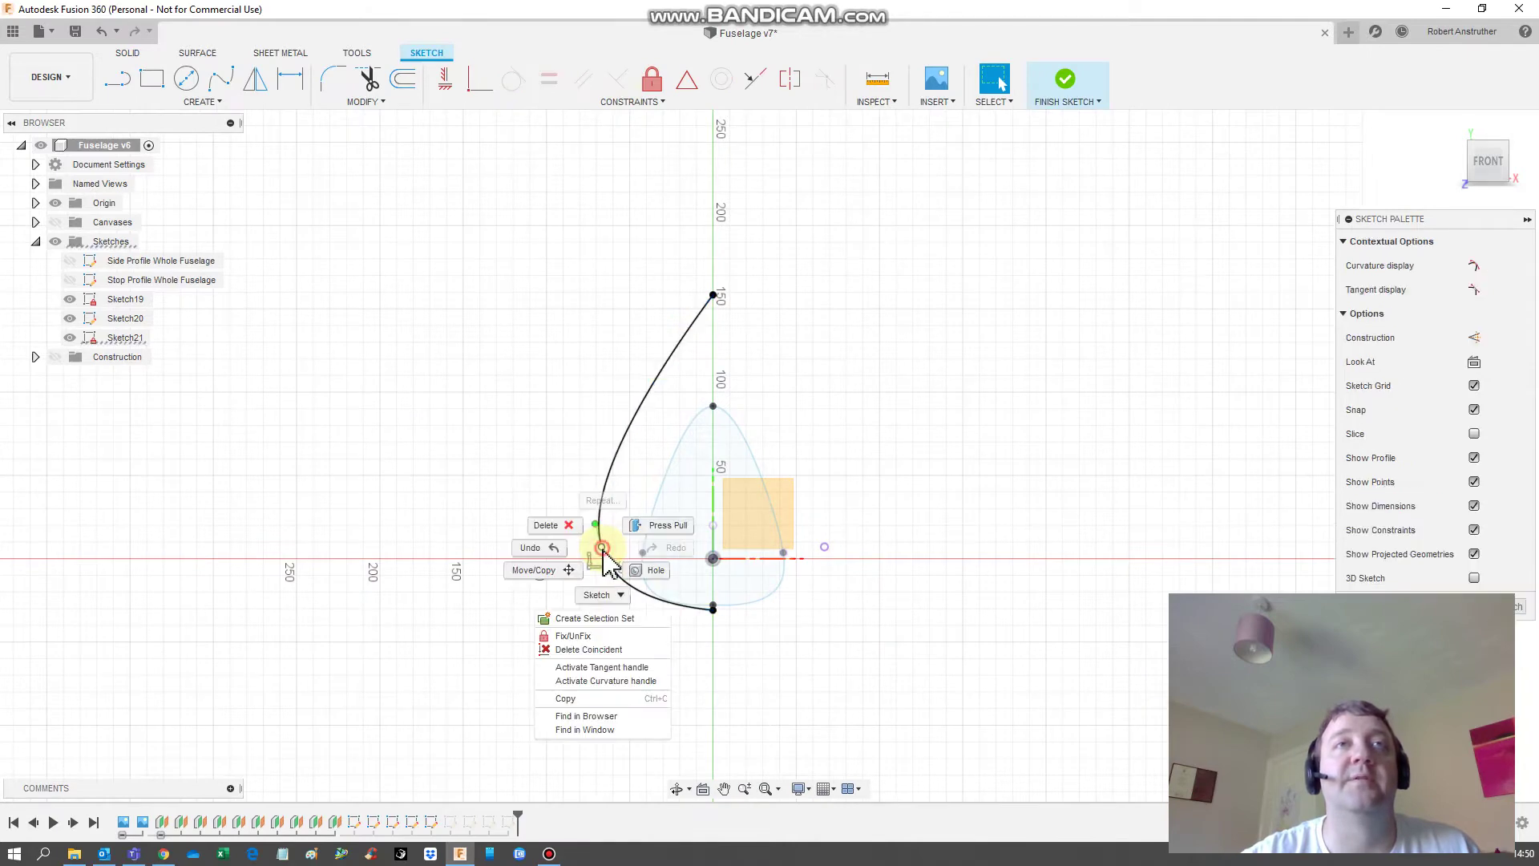
key(Escape)
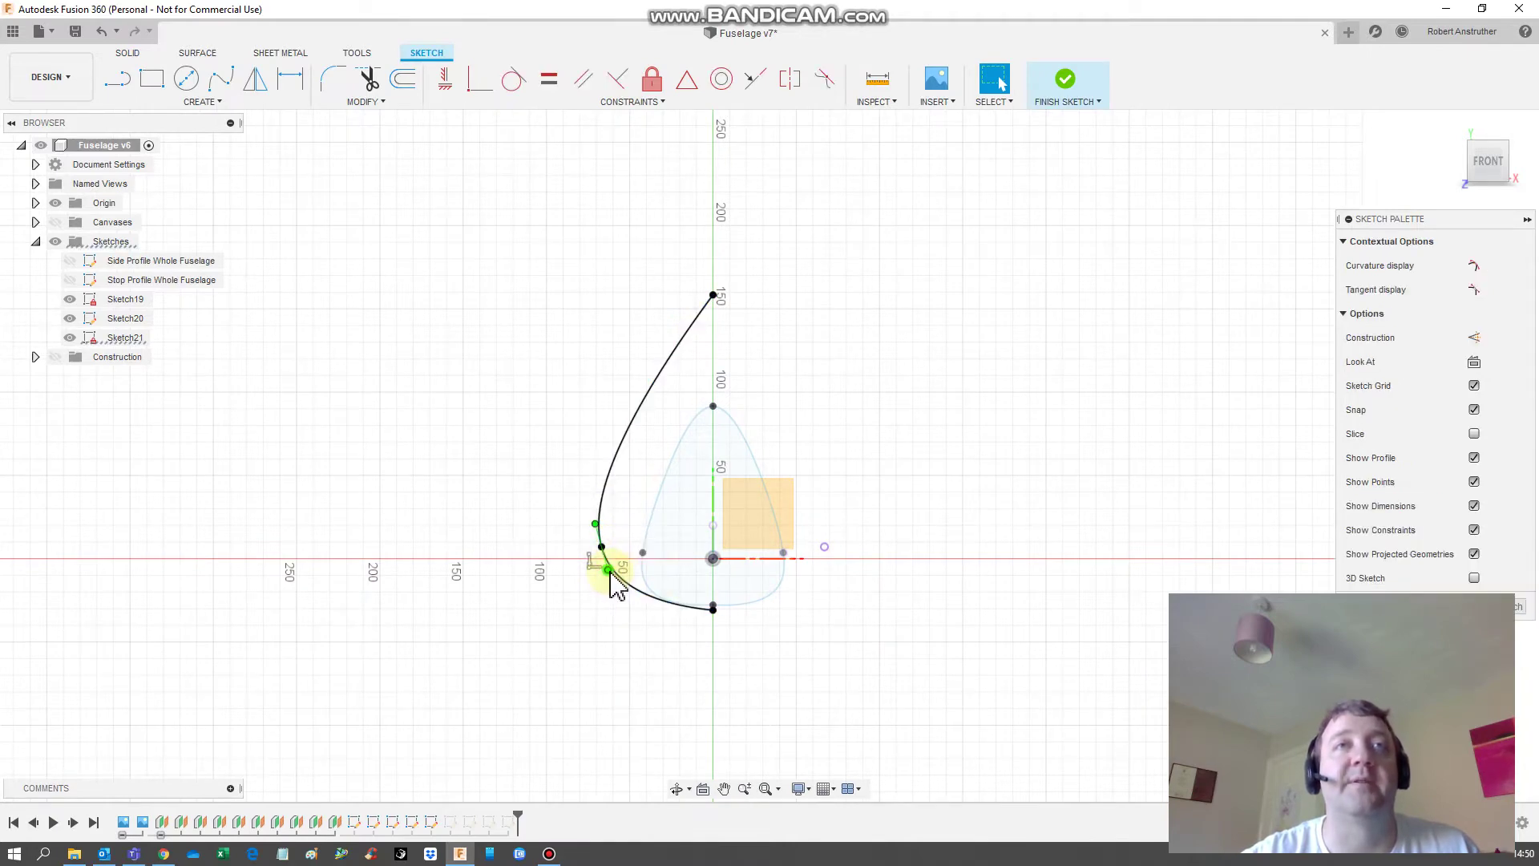
right_click(607, 570)
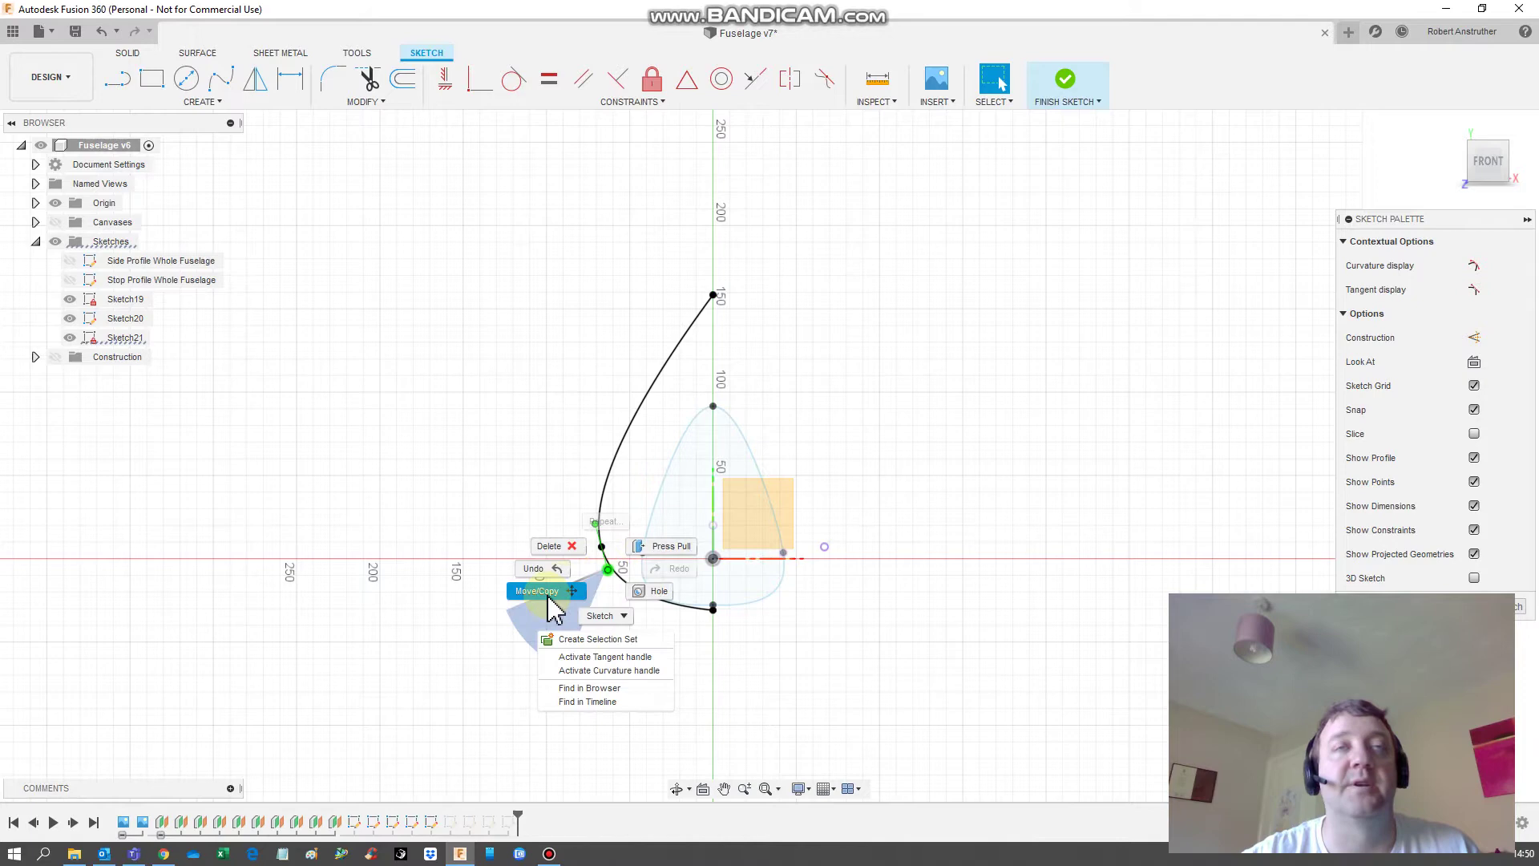
click(548, 594)
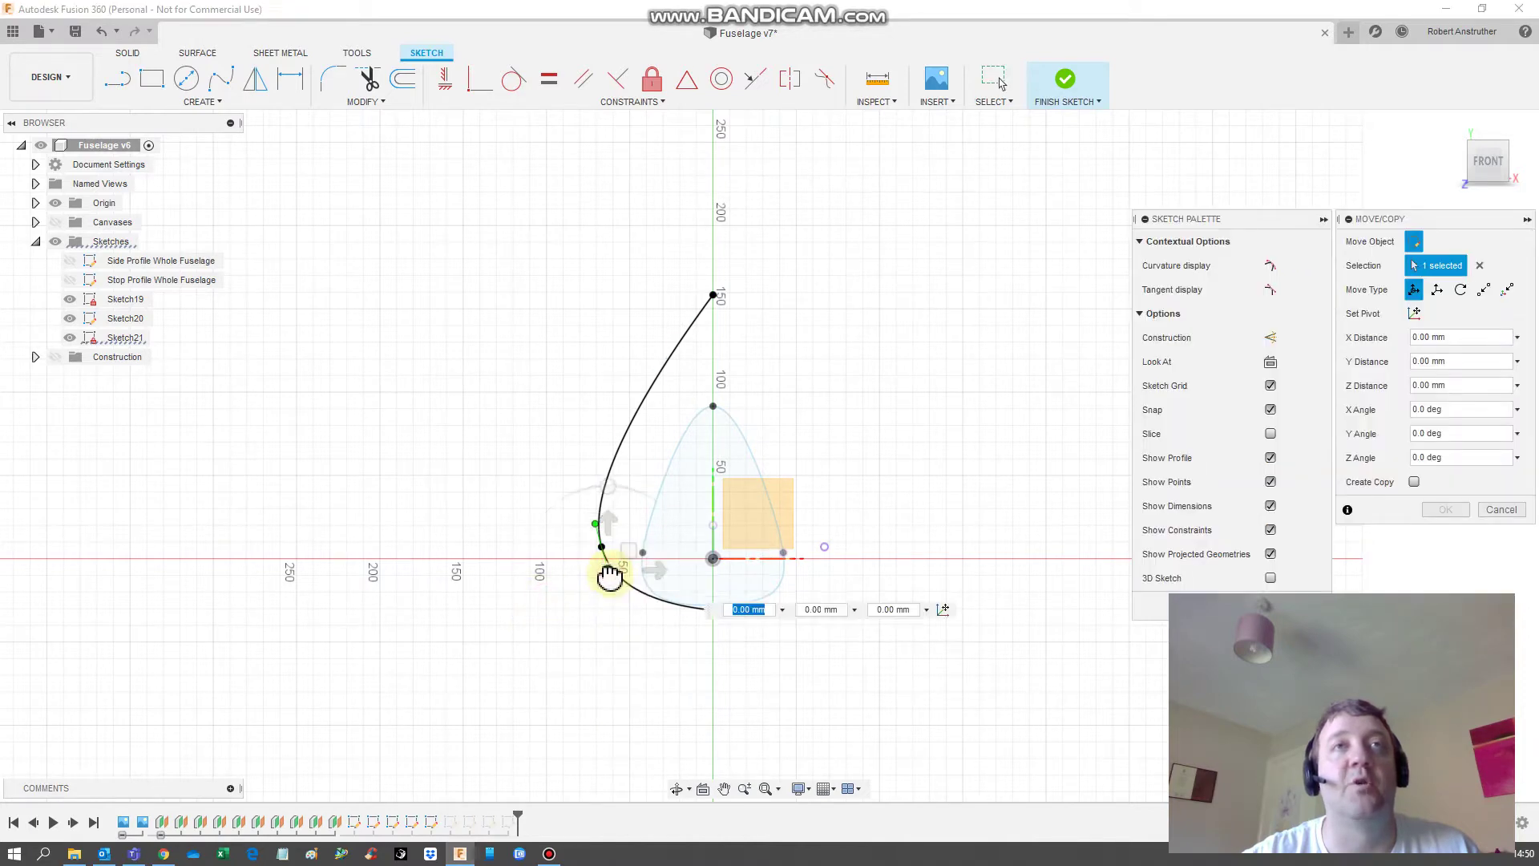
drag(609, 575, 600, 575)
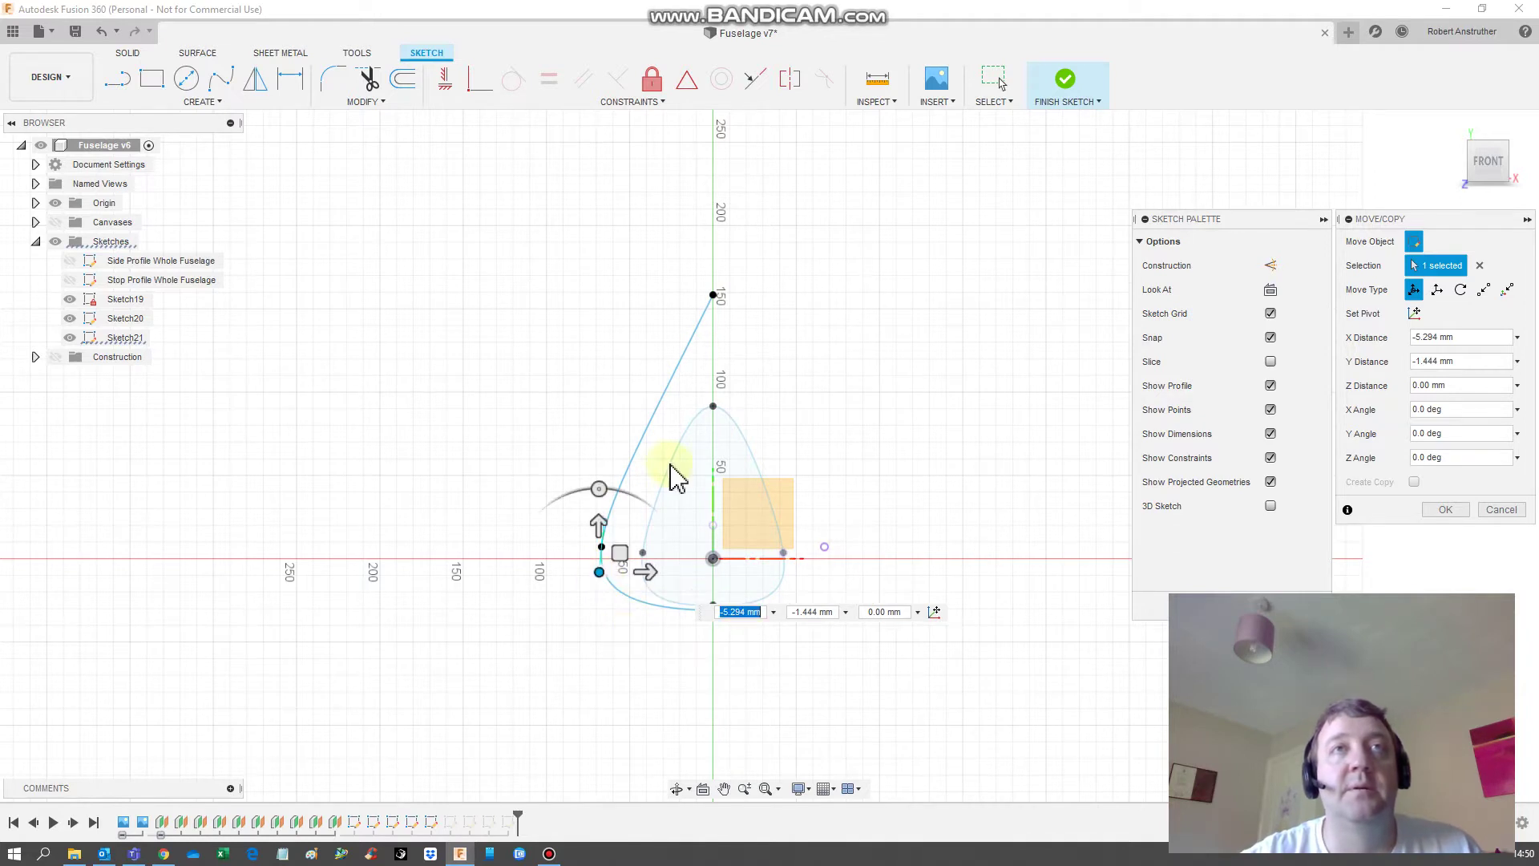
Step: Move the lower-left tangent handle at the Sketch21 spline's top point about 2.4 mm in X and 22.6 mm in Y, and finish the sketch
click(713, 294)
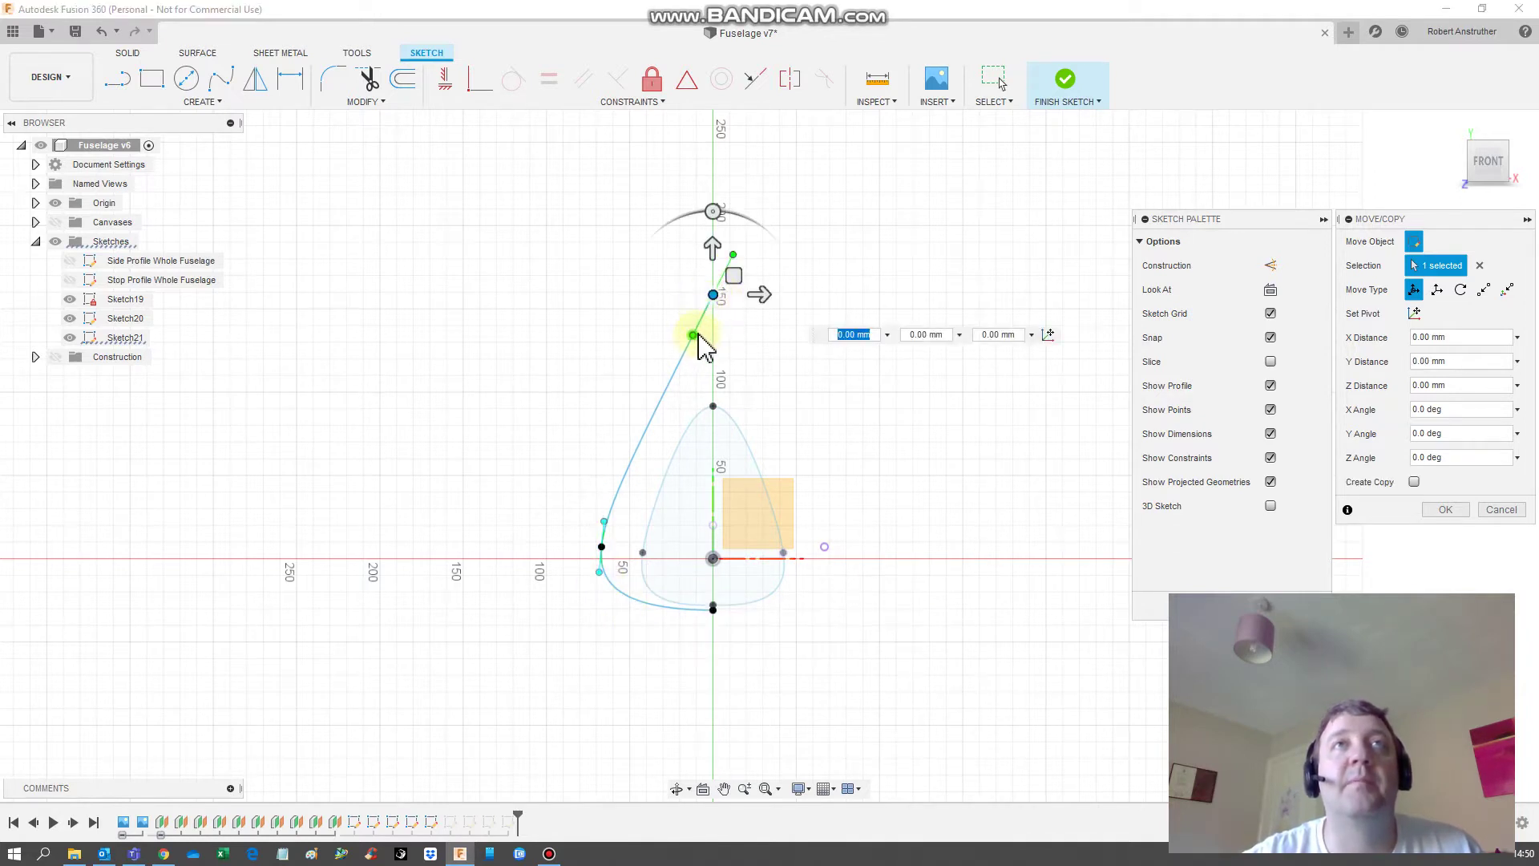
drag(698, 337, 698, 302)
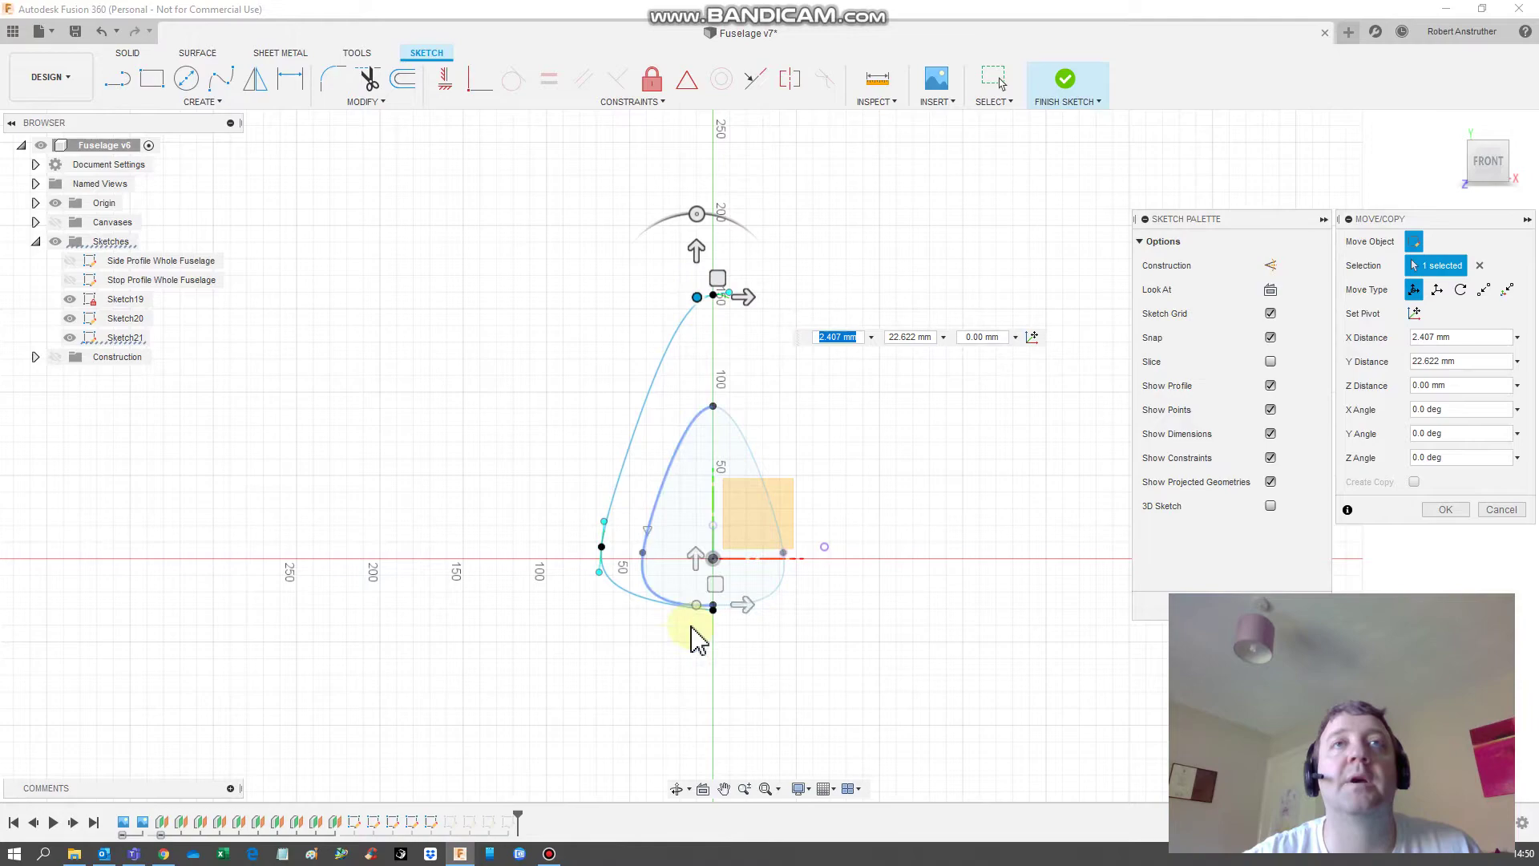
click(1268, 607)
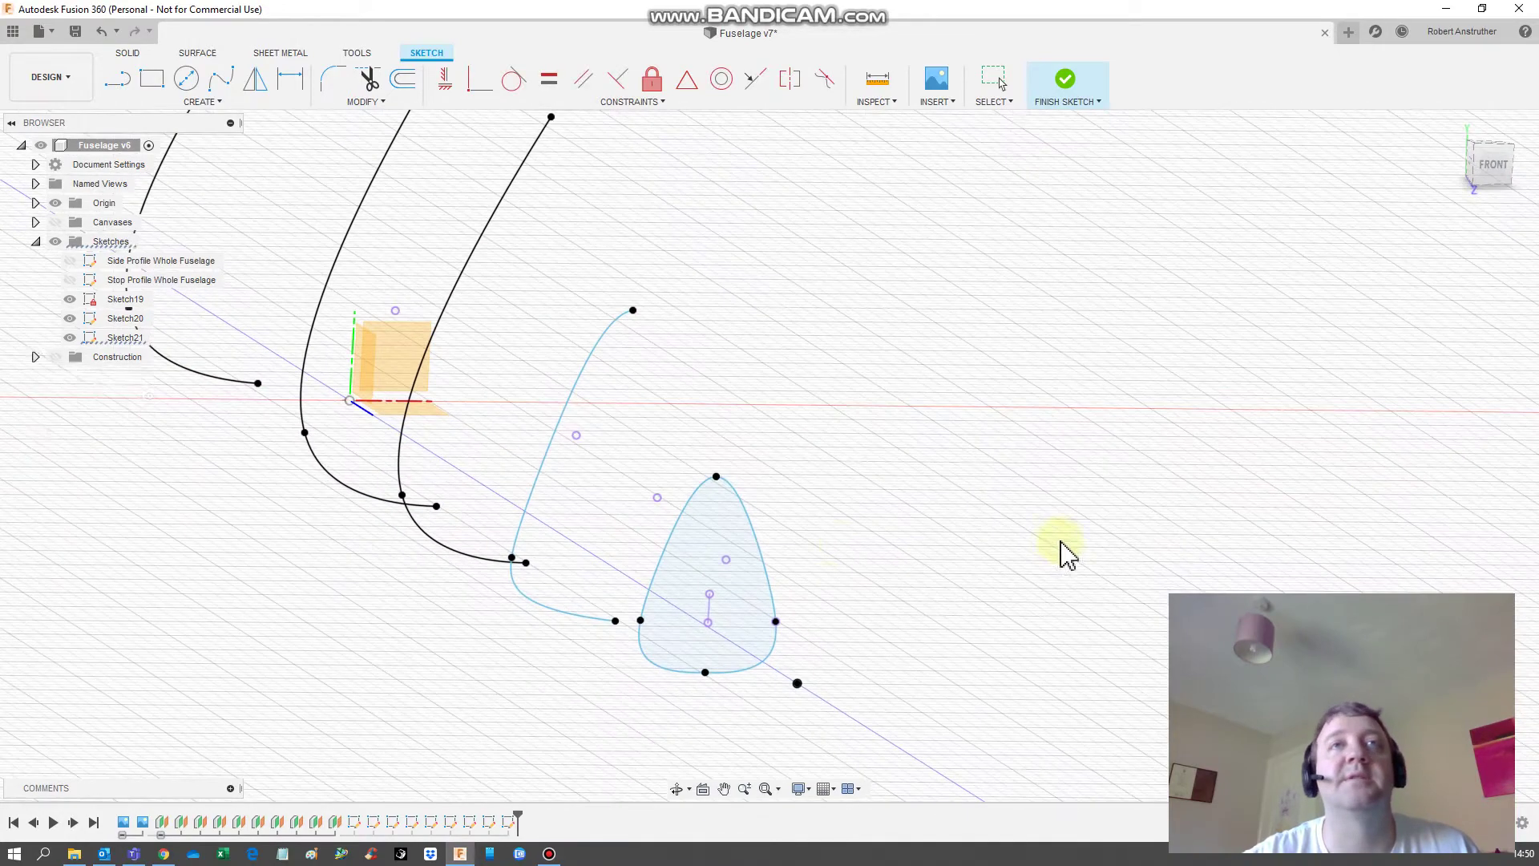
Step: Reopen Sketch21, mirror its half-profile spline across the vertical YZ origin plane, and finish the sketch
right_click(567, 422)
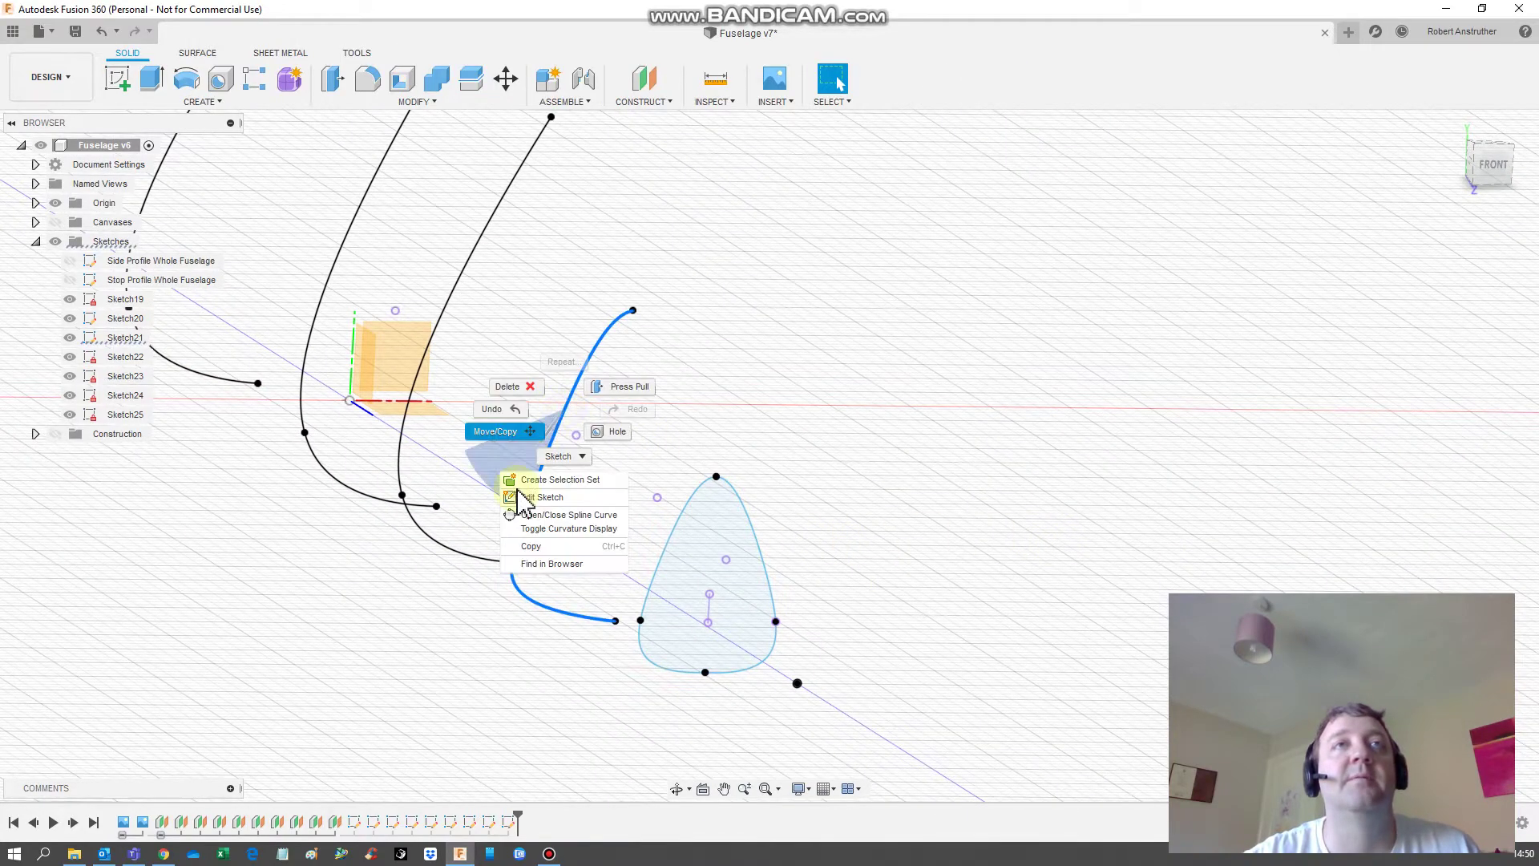
click(560, 497)
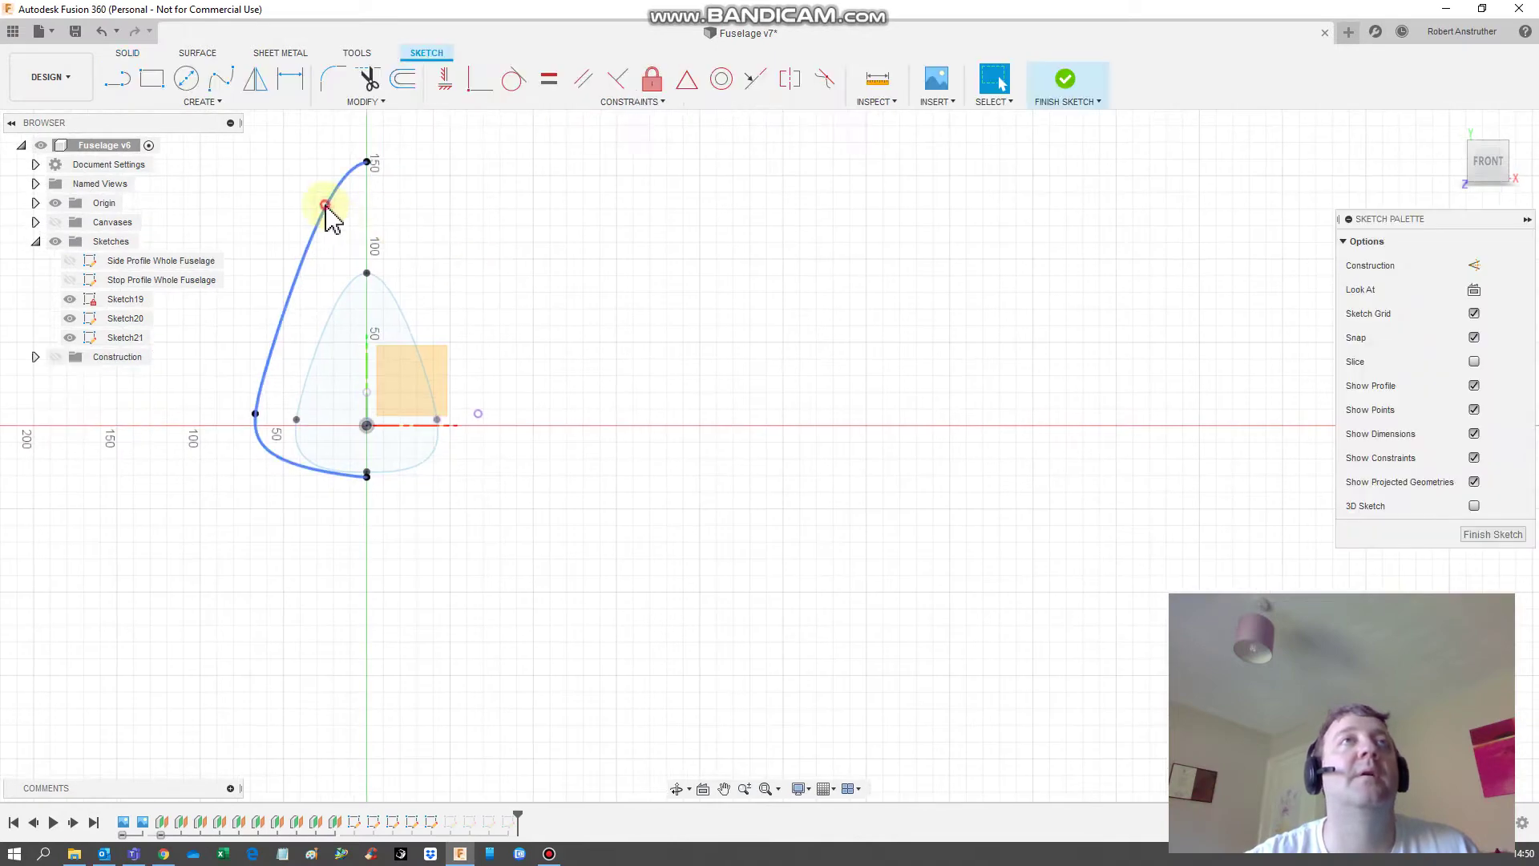
click(259, 87)
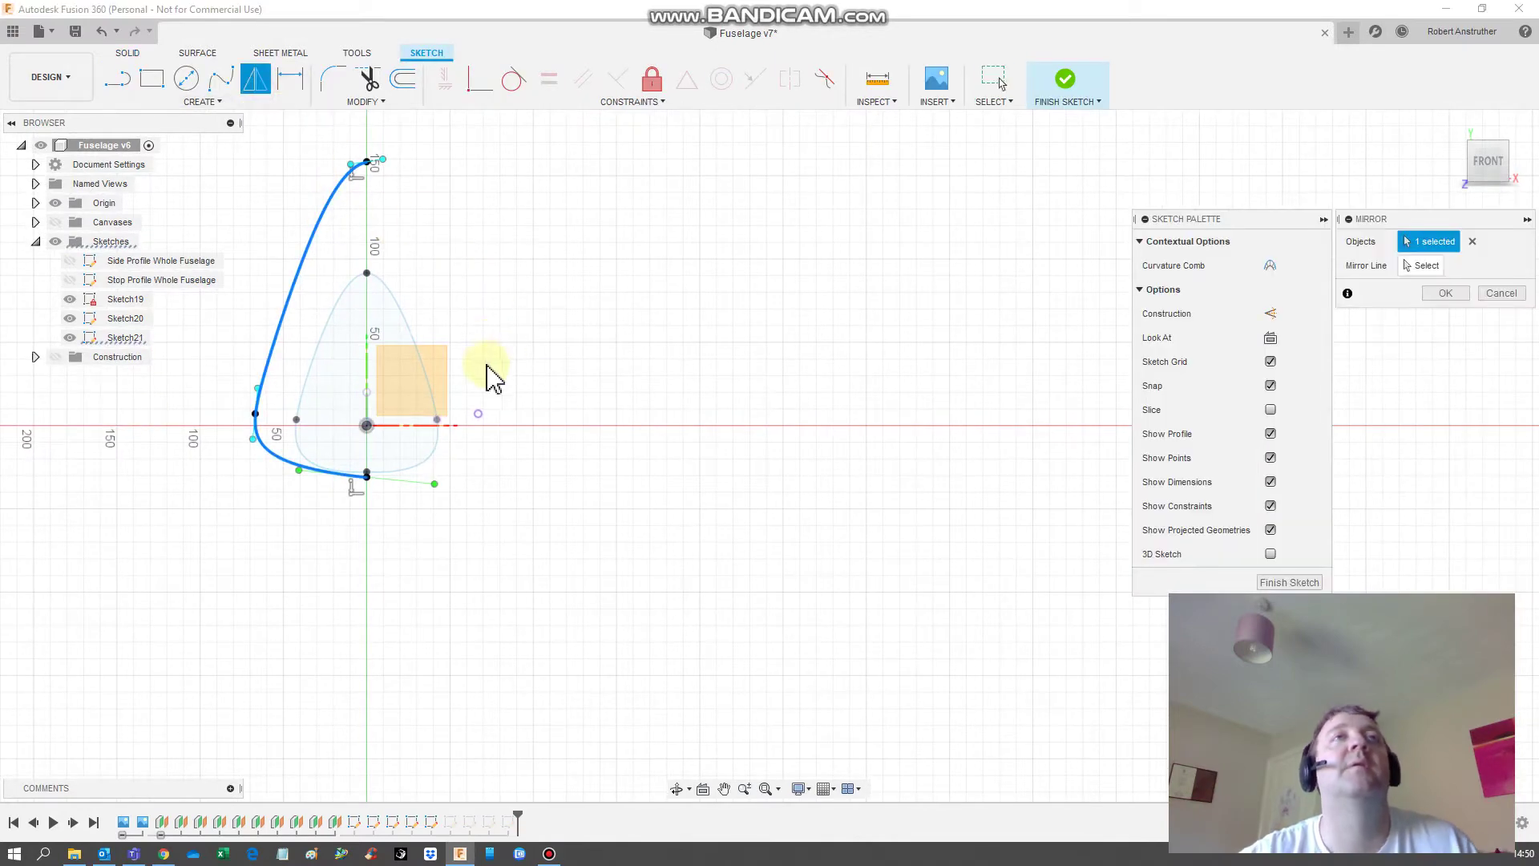
click(1410, 268)
mouse_move(392, 440)
shift+middle_down()
mouse_move(309, 416)
mouse_move(257, 372)
shift+middle_up()
click(259, 377)
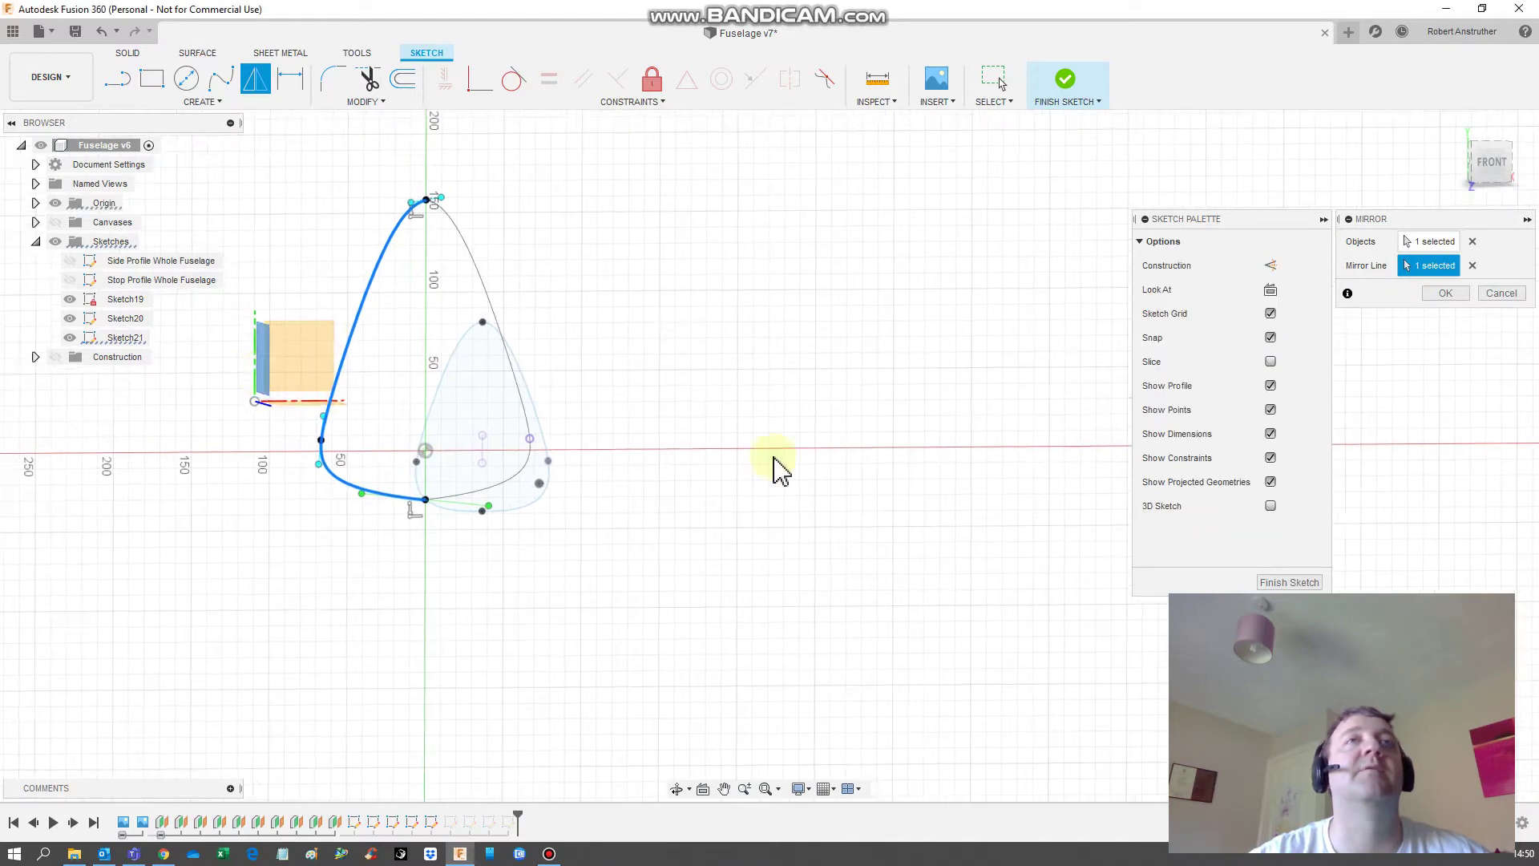
click(1302, 588)
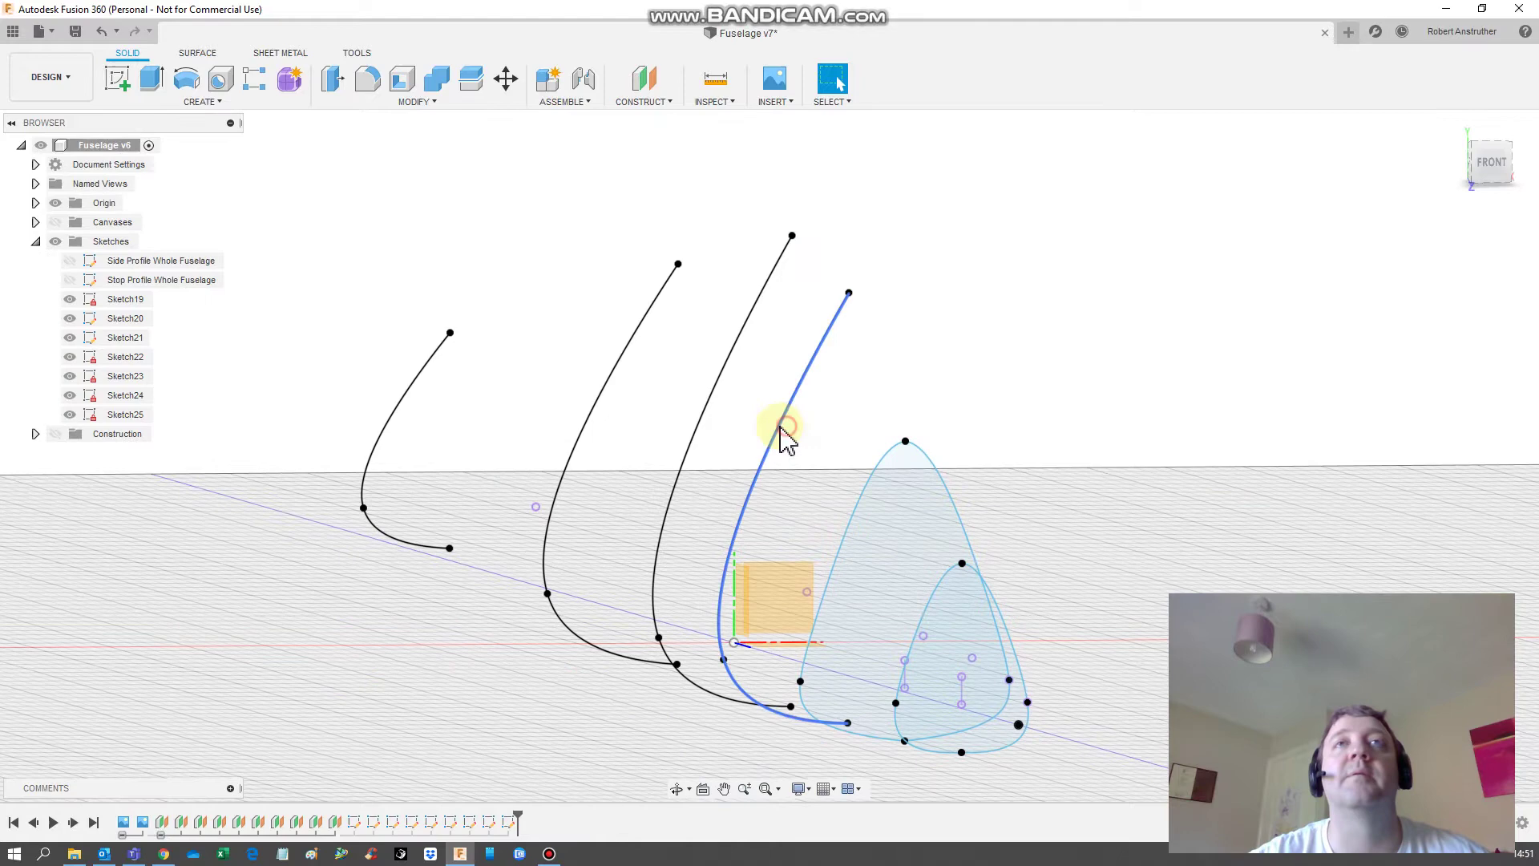
Step: Edit Sketch22 and move the upper tangent handle of the spline's side point about 5.6 mm in X and 0.5 mm in Y
right_click(783, 436)
click(751, 519)
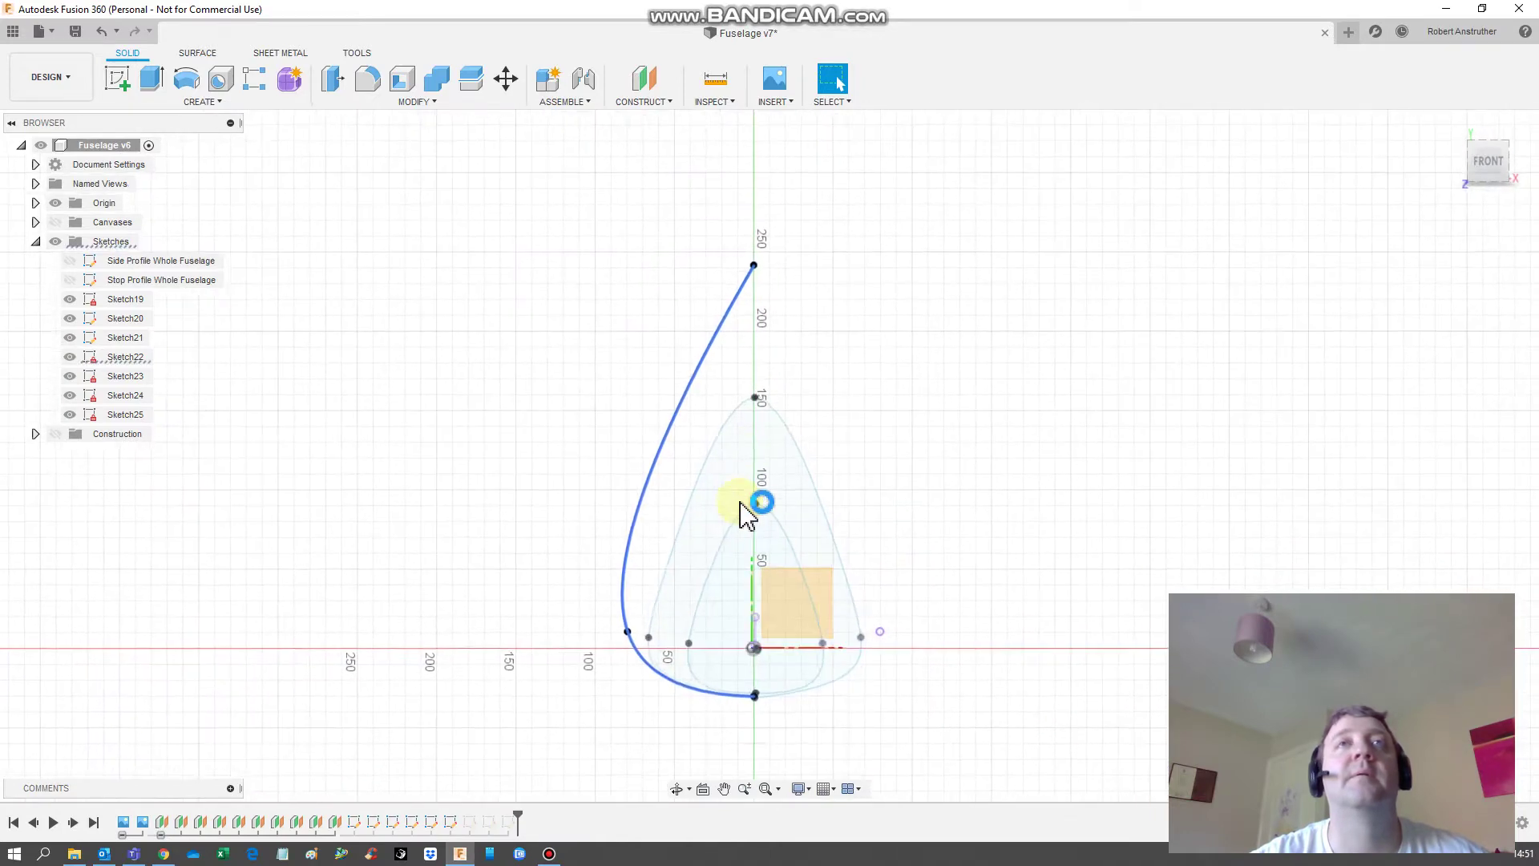
click(625, 629)
right_click(626, 634)
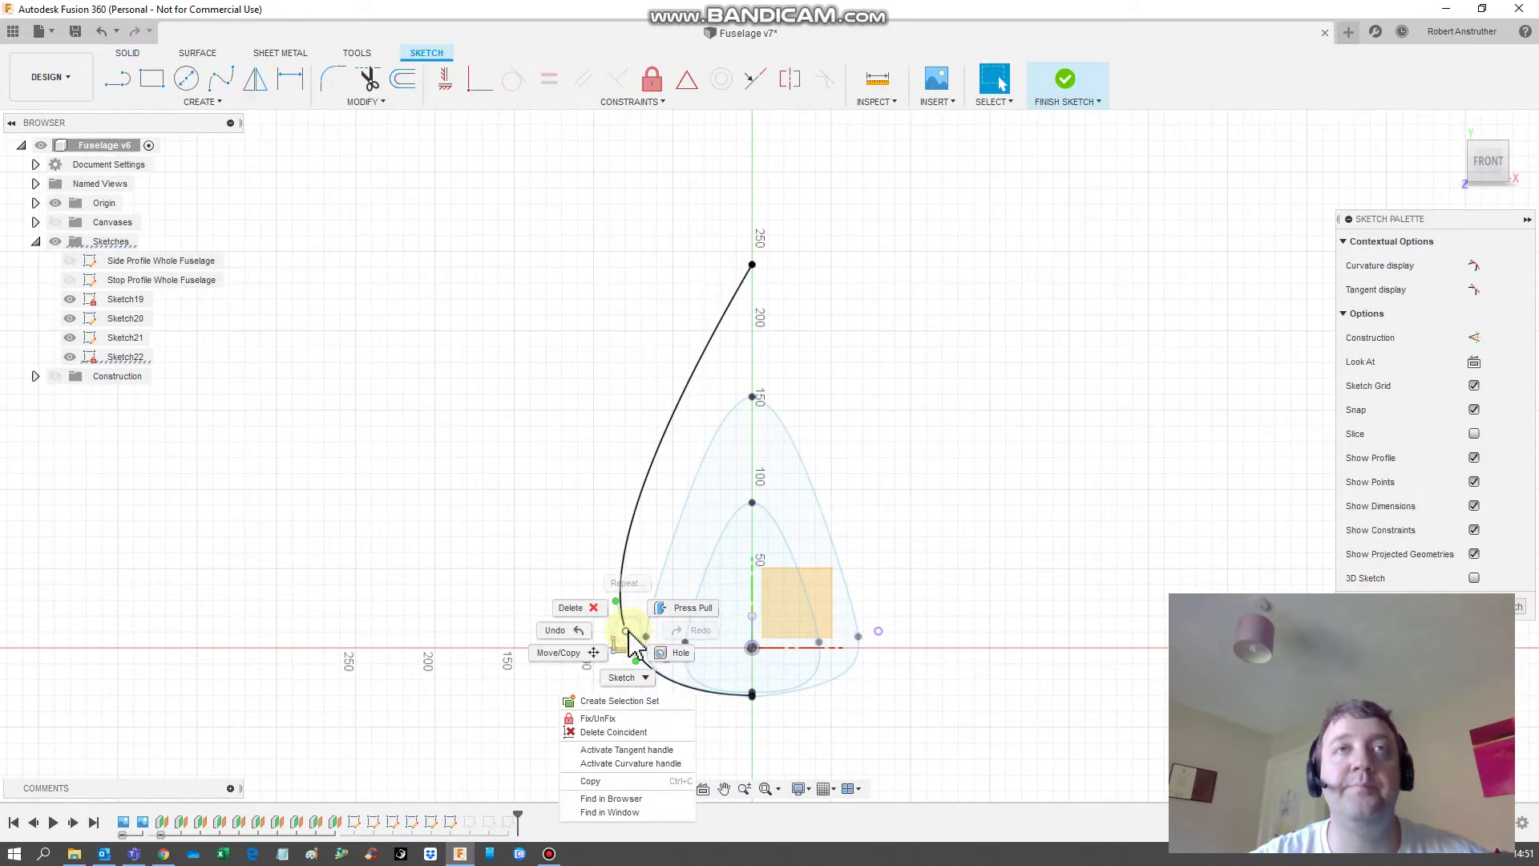
click(594, 656)
mouse_move(618, 607)
mouse_down()
mouse_move(616, 582)
mouse_move(621, 600)
mouse_up()
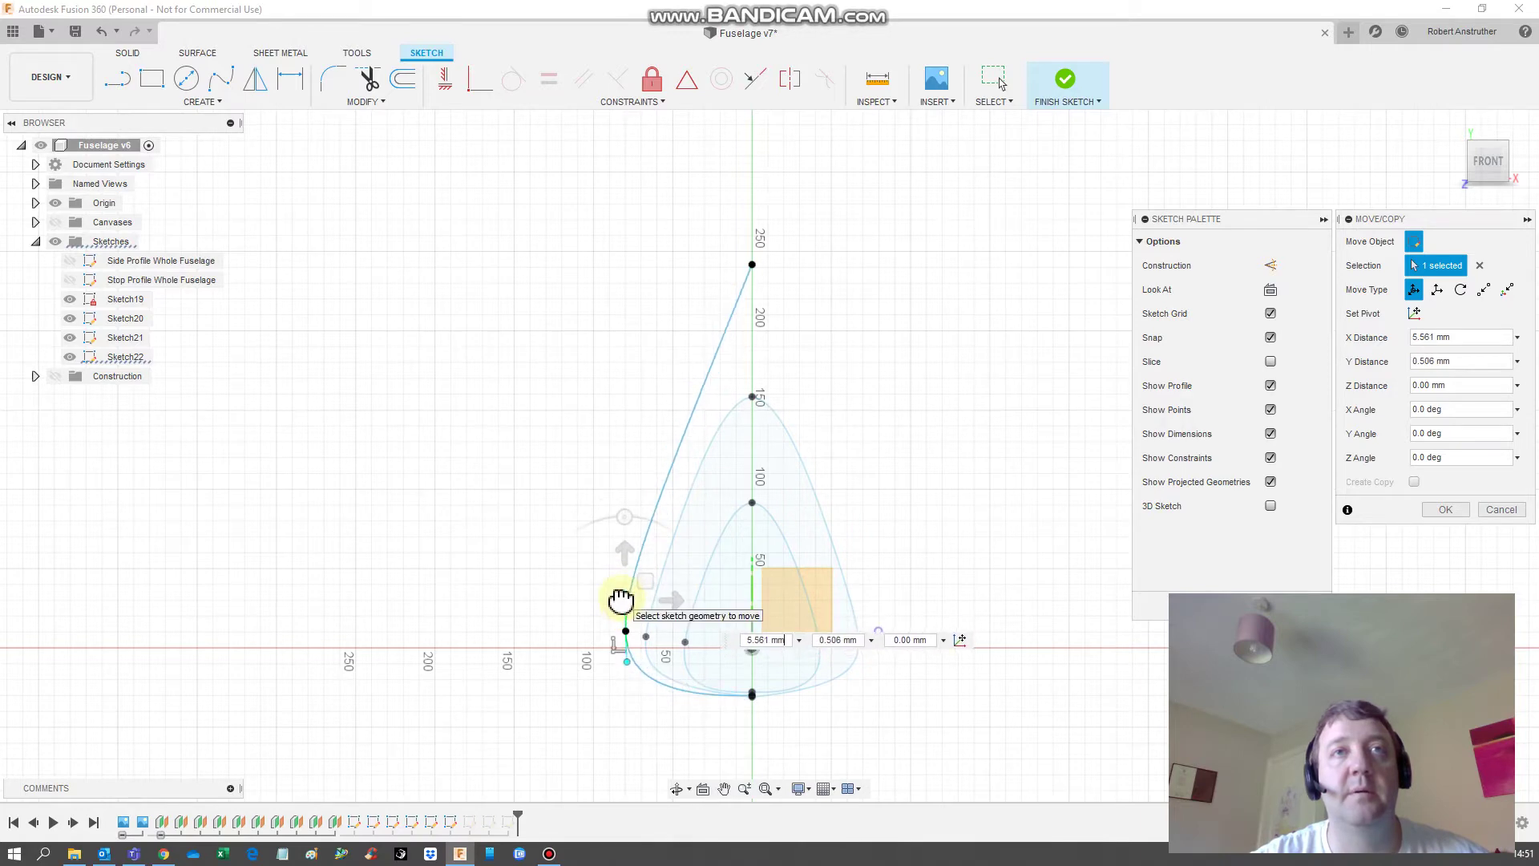
Step: Move the lower-left tangent handle at the Sketch22 spline's top point about 5.1 mm in X and 35.4 mm in Y, and finish the sketch
click(755, 259)
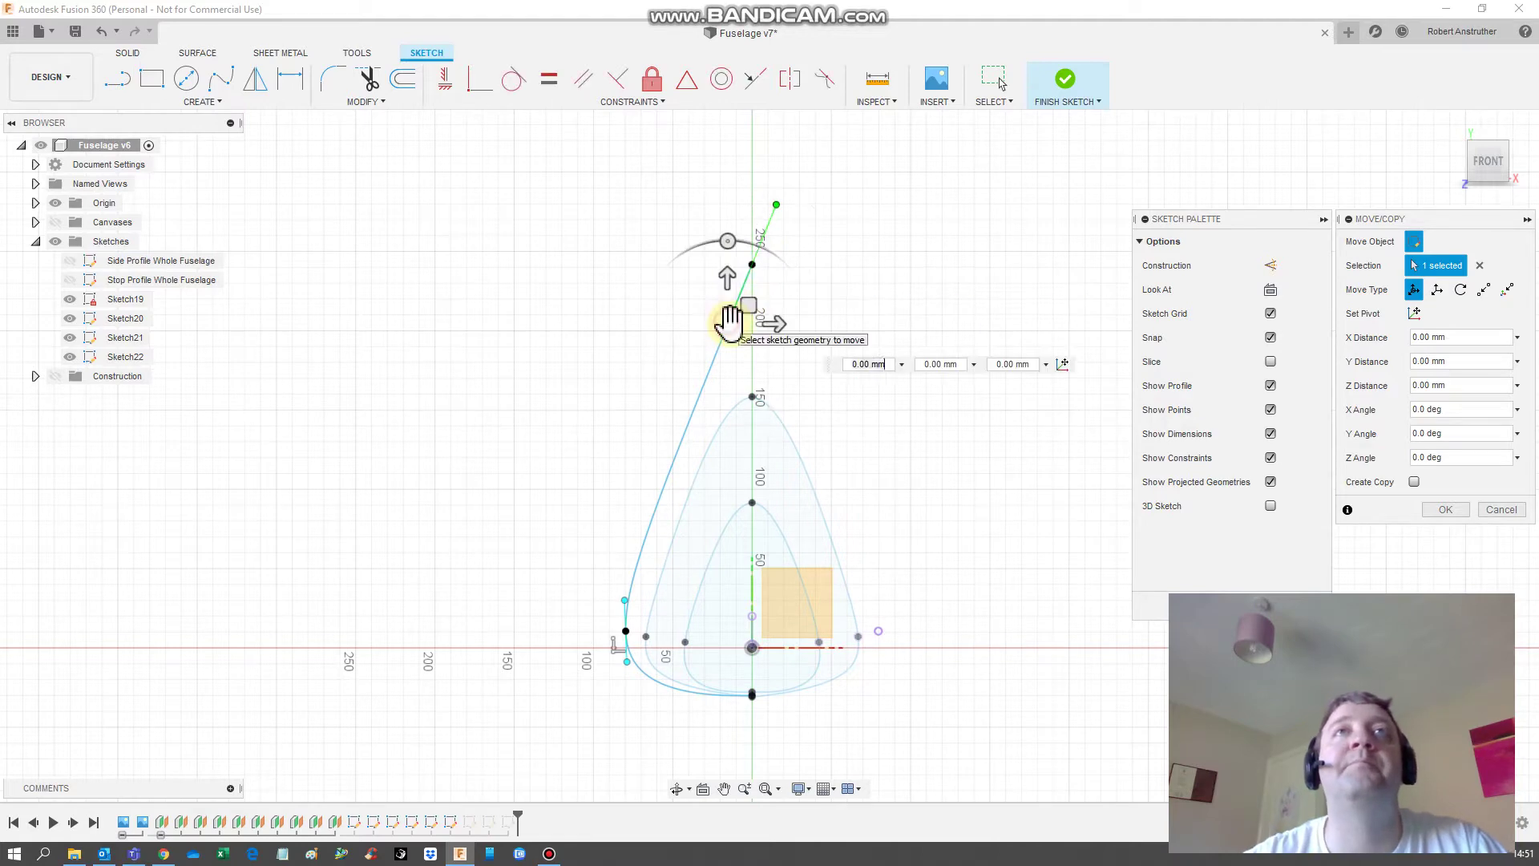
drag(724, 325, 737, 269)
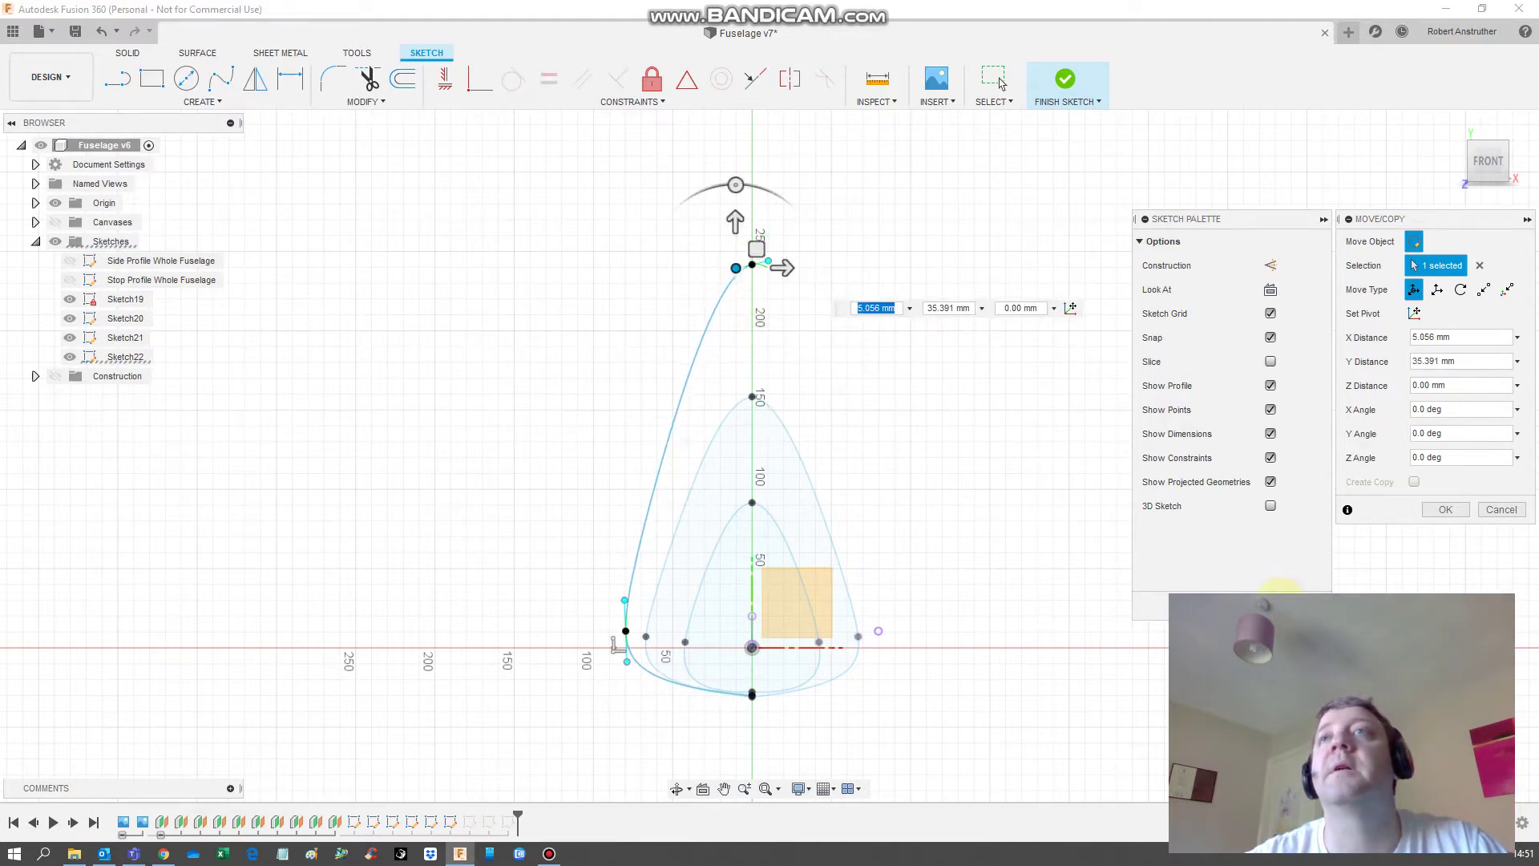
click(1279, 601)
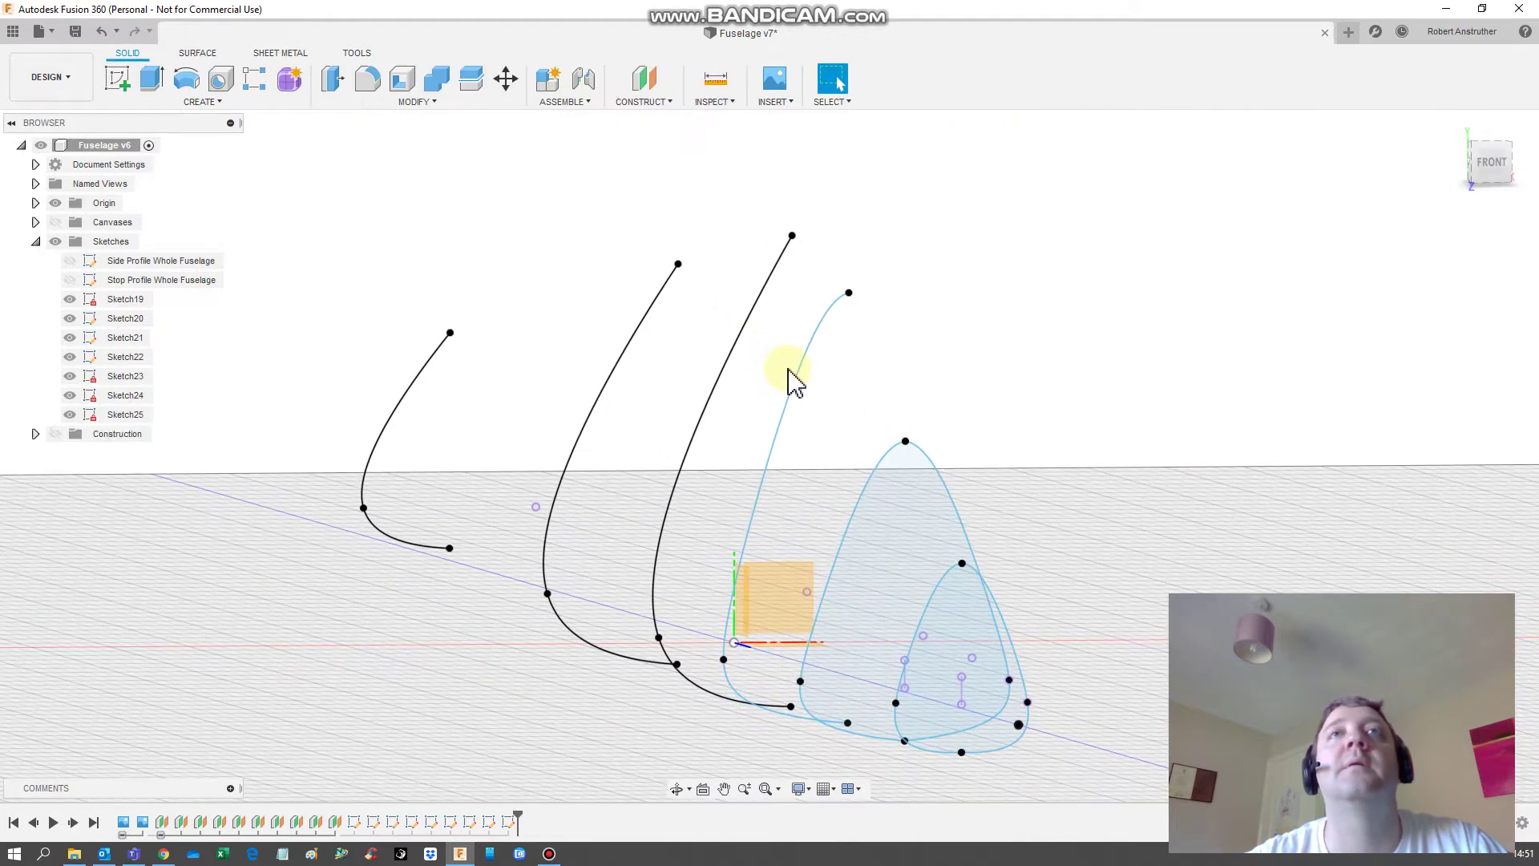
Step: Reopen Sketch22, mirror its half-profile spline across the vertical YZ origin plane, and finish the sketch
right_click(793, 353)
click(833, 479)
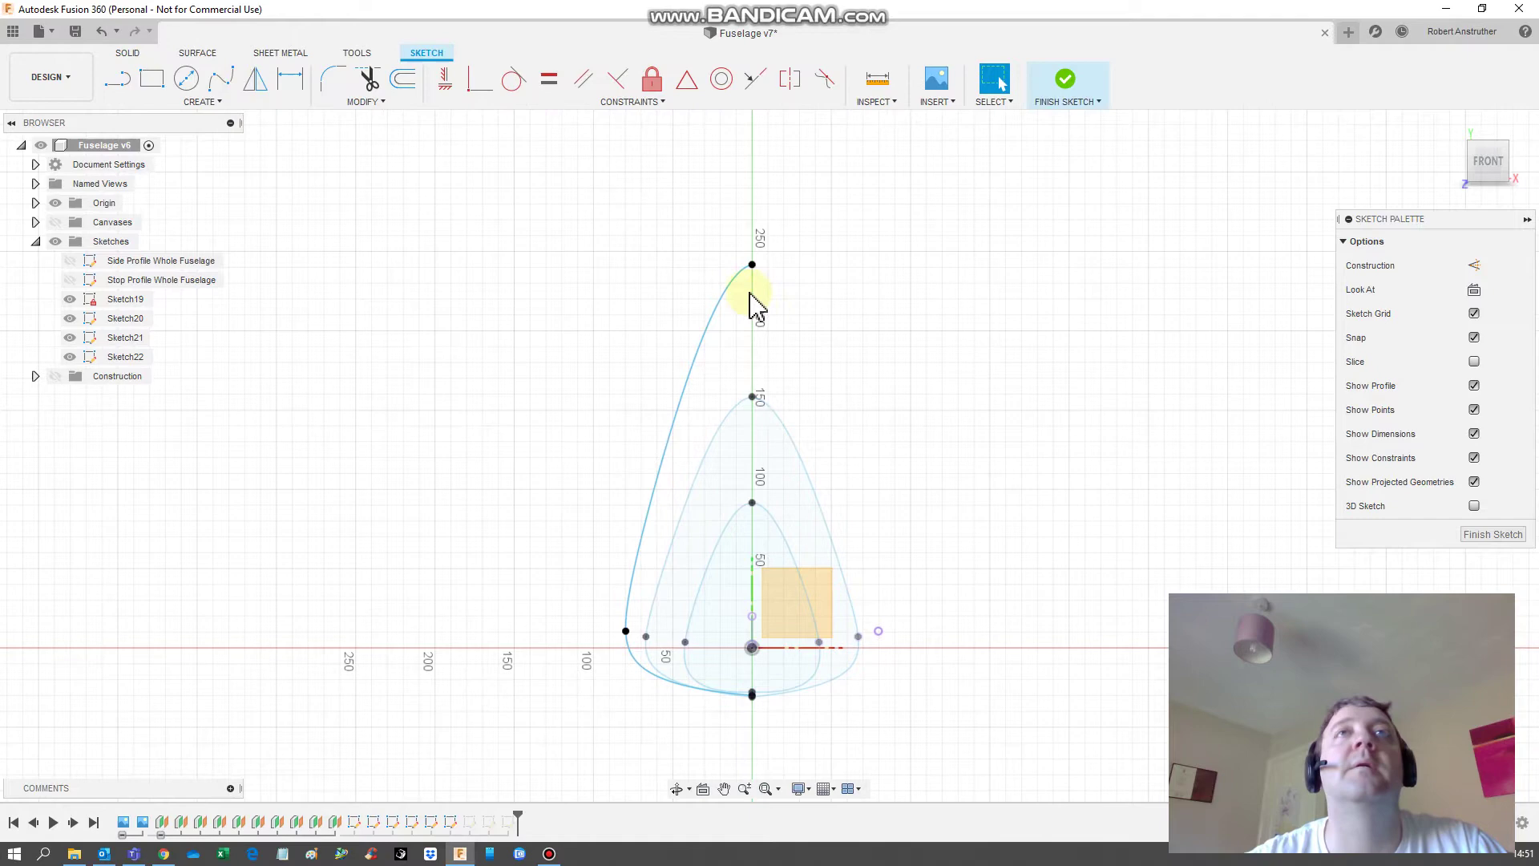
click(732, 296)
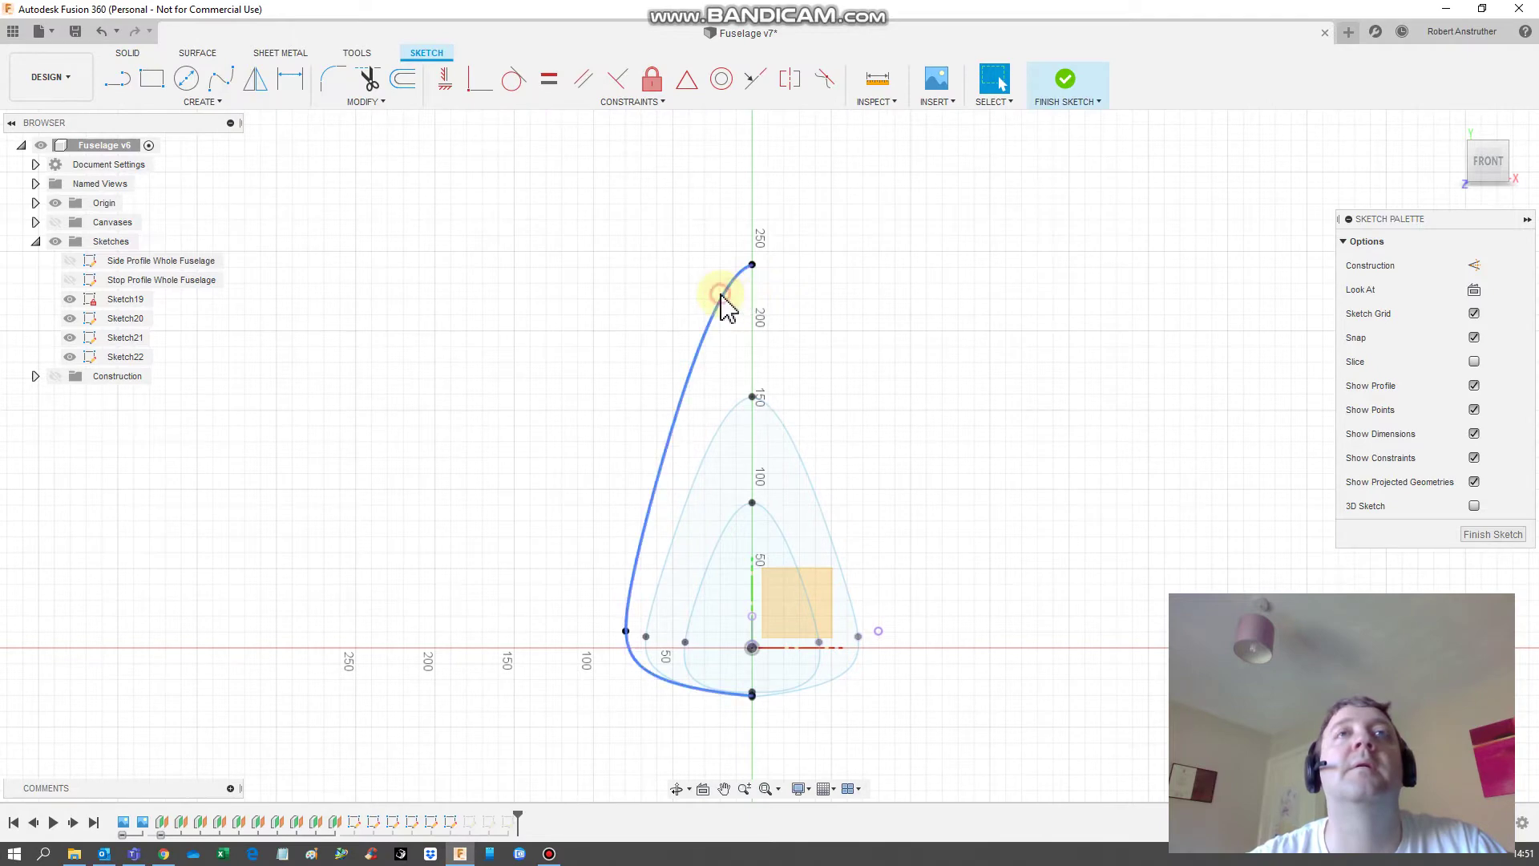
click(255, 78)
click(1423, 265)
mouse_move(1388, 319)
shift+middle_down()
mouse_move(911, 540)
mouse_move(545, 533)
shift+middle_up()
click(517, 533)
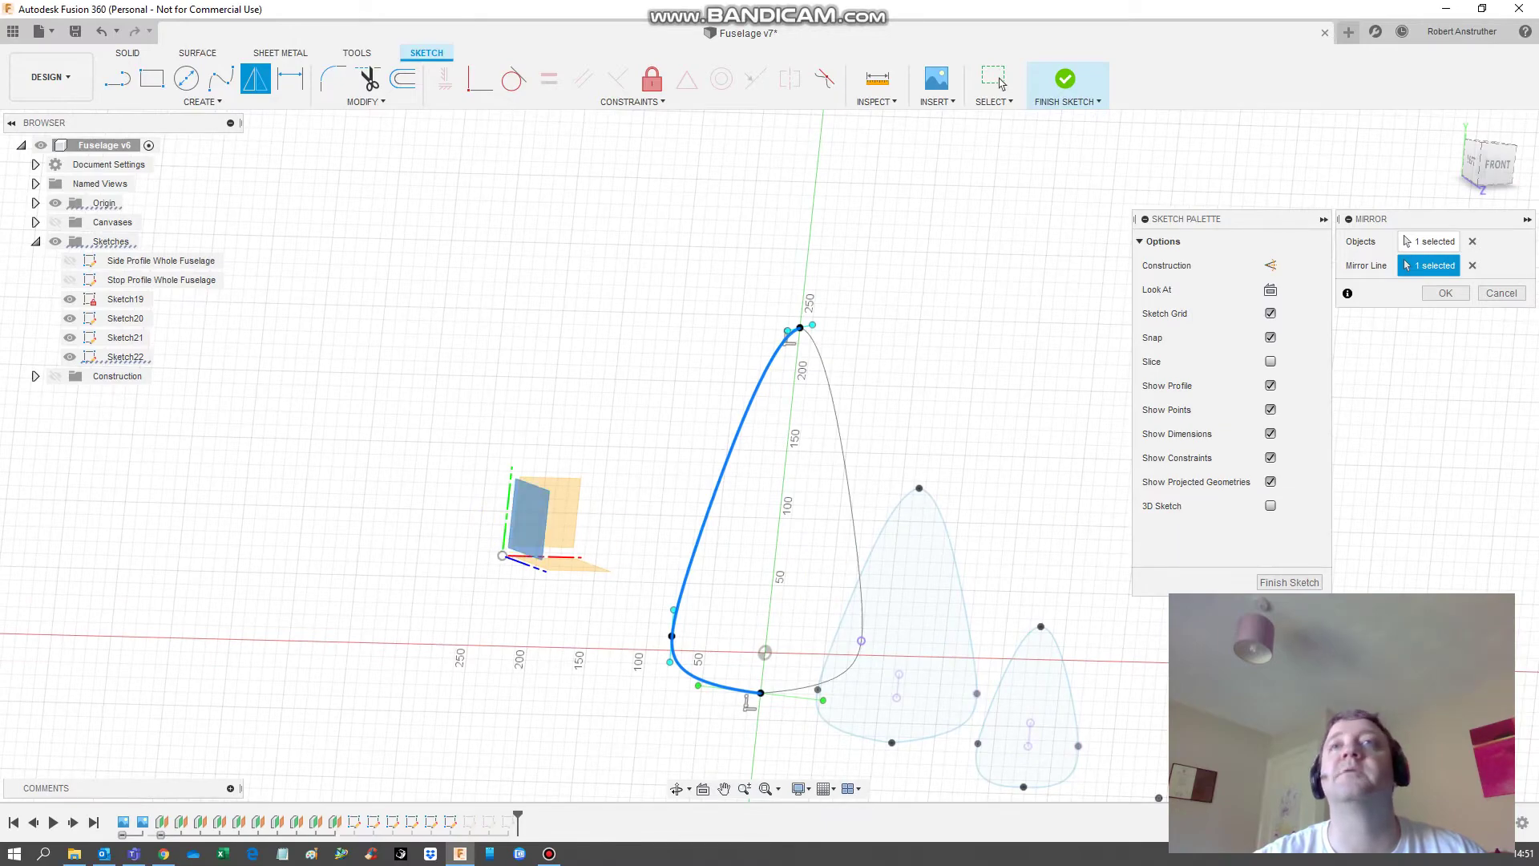
click(1307, 584)
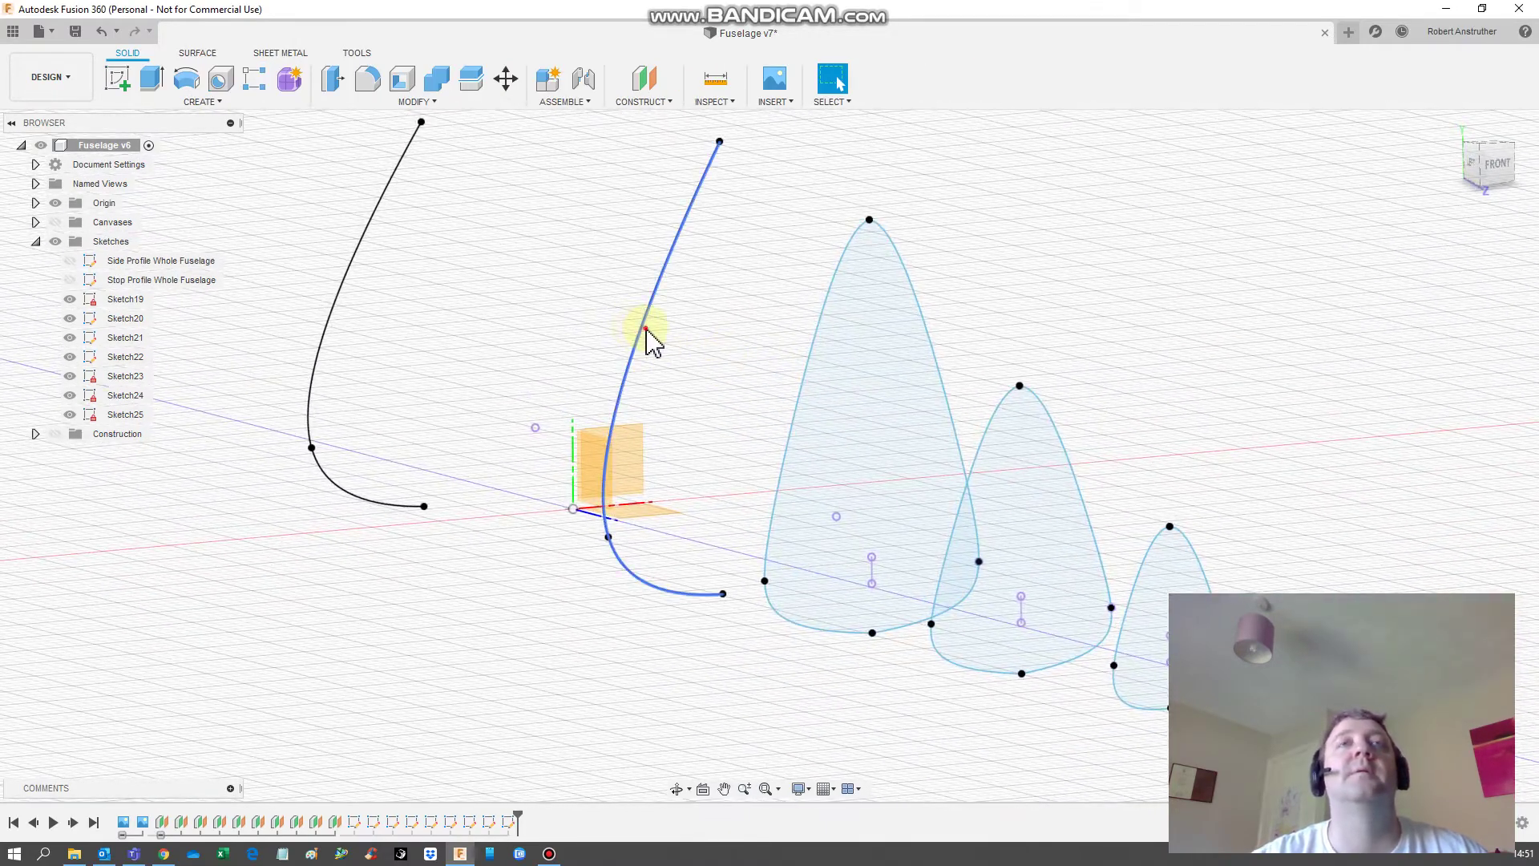
Step: Edit Sketch23 and move the top point's lower-left and side point's upper tangent handles together about 5.3 mm in X and 4.8 mm in Y
click(633, 327)
right_click(638, 335)
click(635, 417)
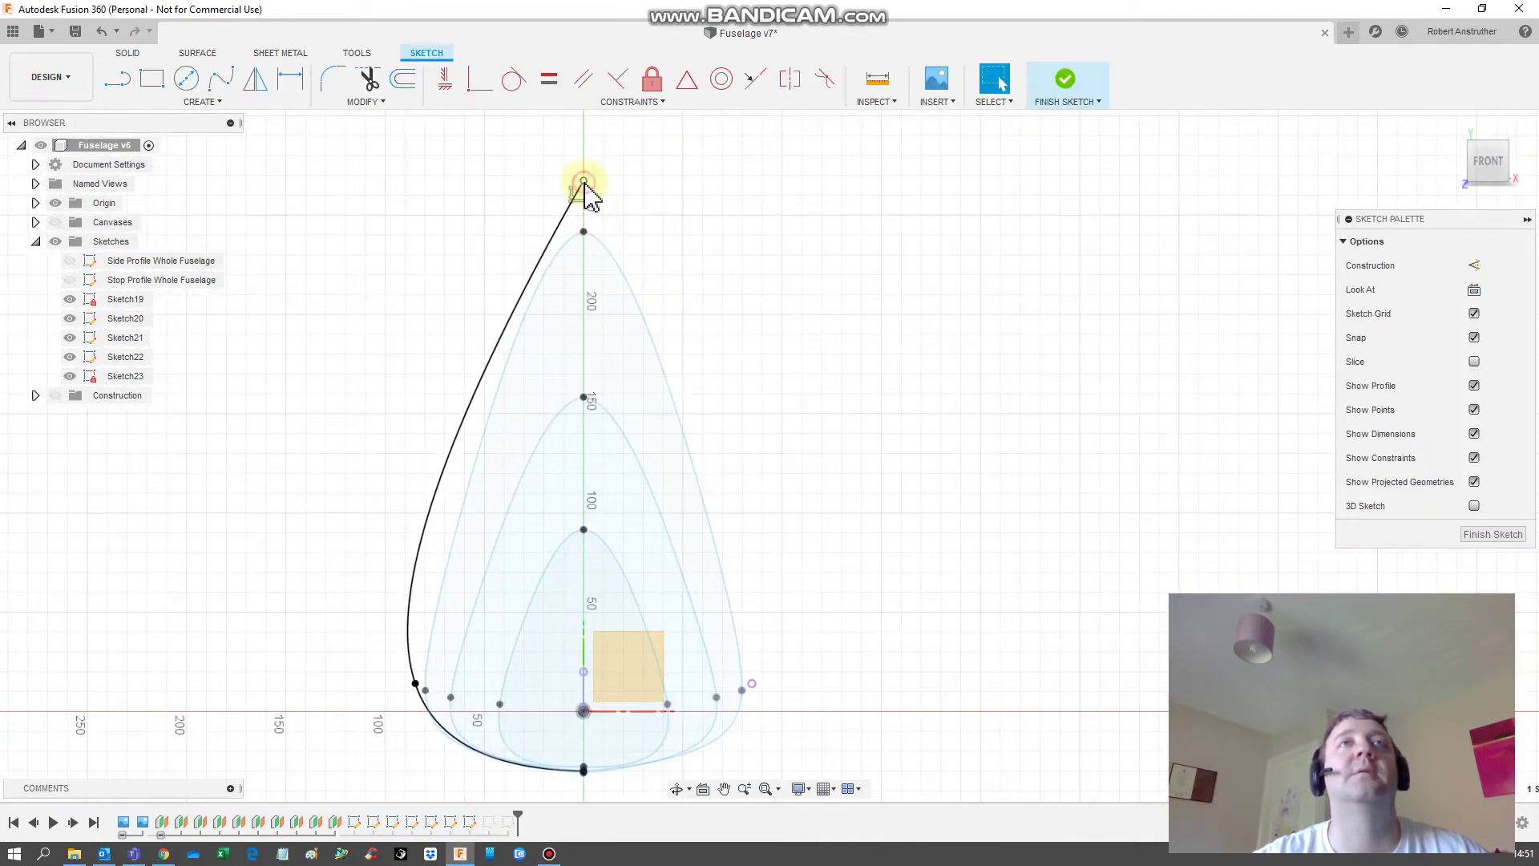
right_click(584, 186)
click(549, 204)
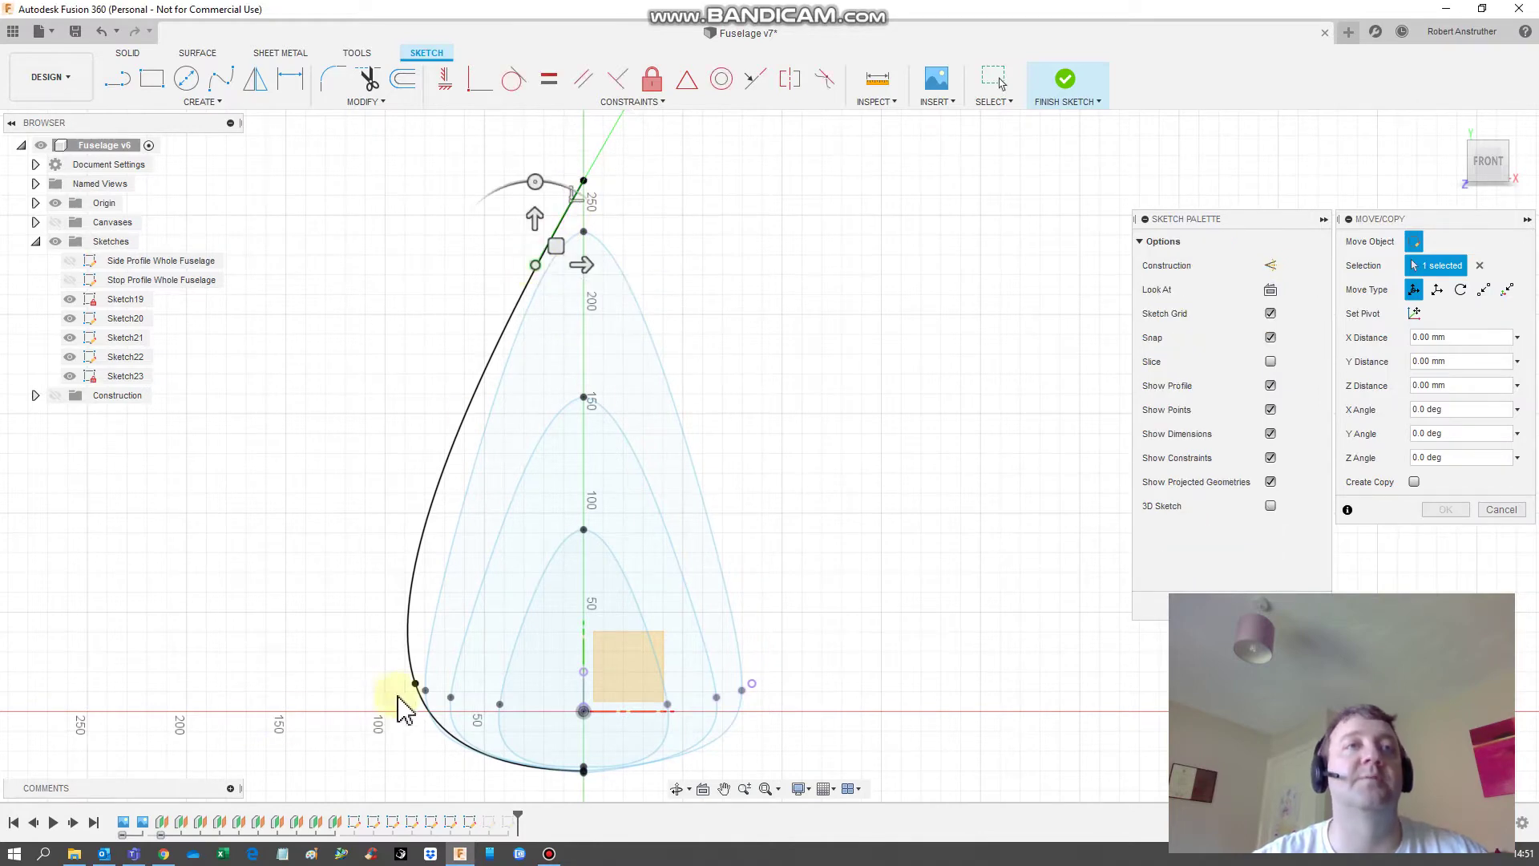
click(403, 645)
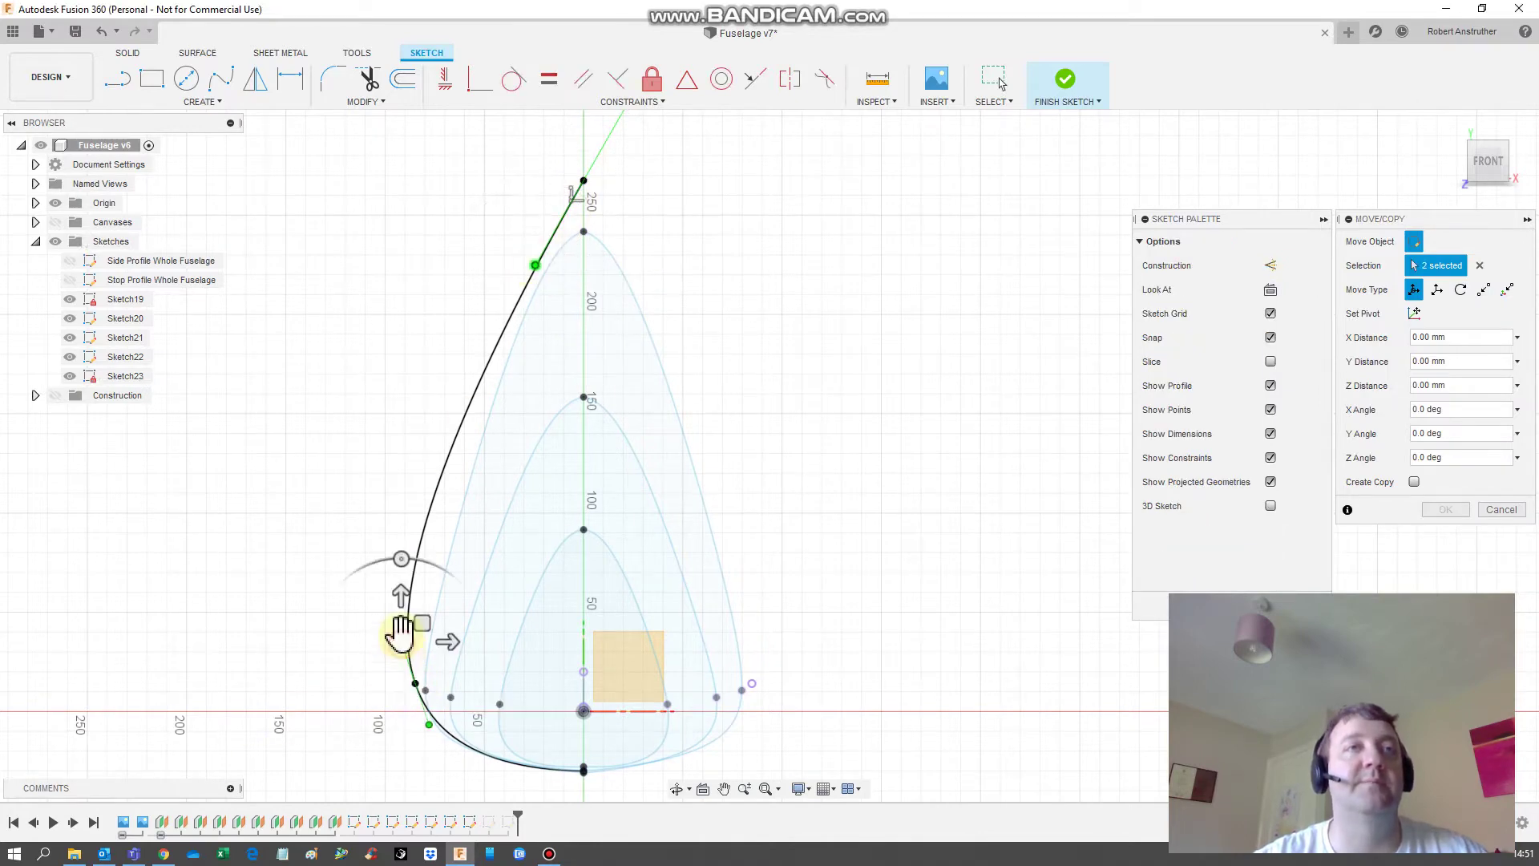
mouse_move(398, 639)
mouse_down()
mouse_move(416, 644)
mouse_move(402, 639)
mouse_move(418, 589)
mouse_move(434, 640)
mouse_move(411, 630)
mouse_up()
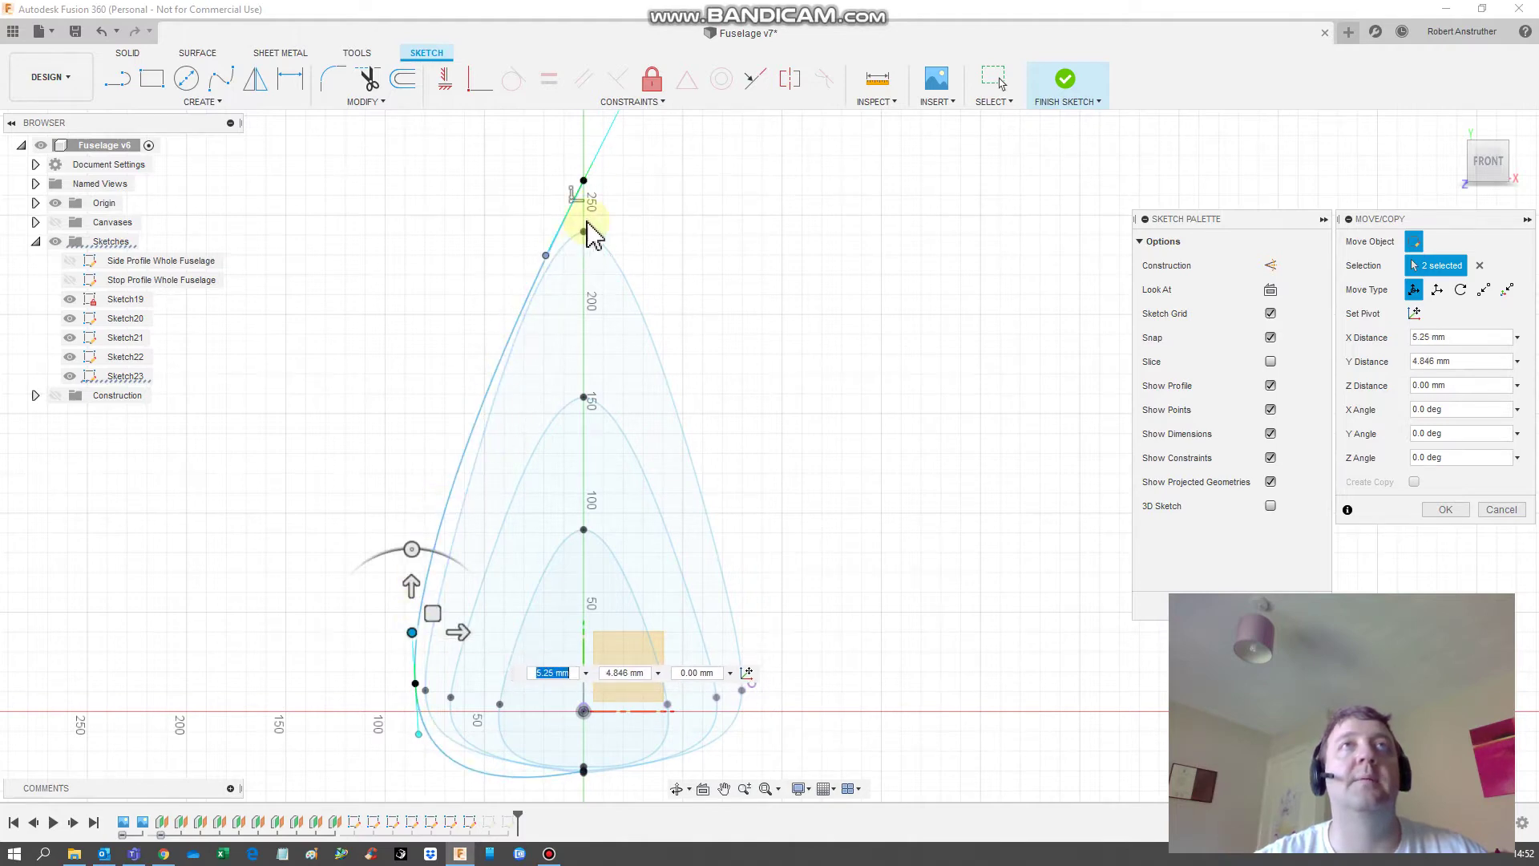
Step: Pull Sketch23's lower-left top handle close to the top point, move the side point's lower handle about -1.2 mm X, 3.6 mm Y, and finish
click(585, 183)
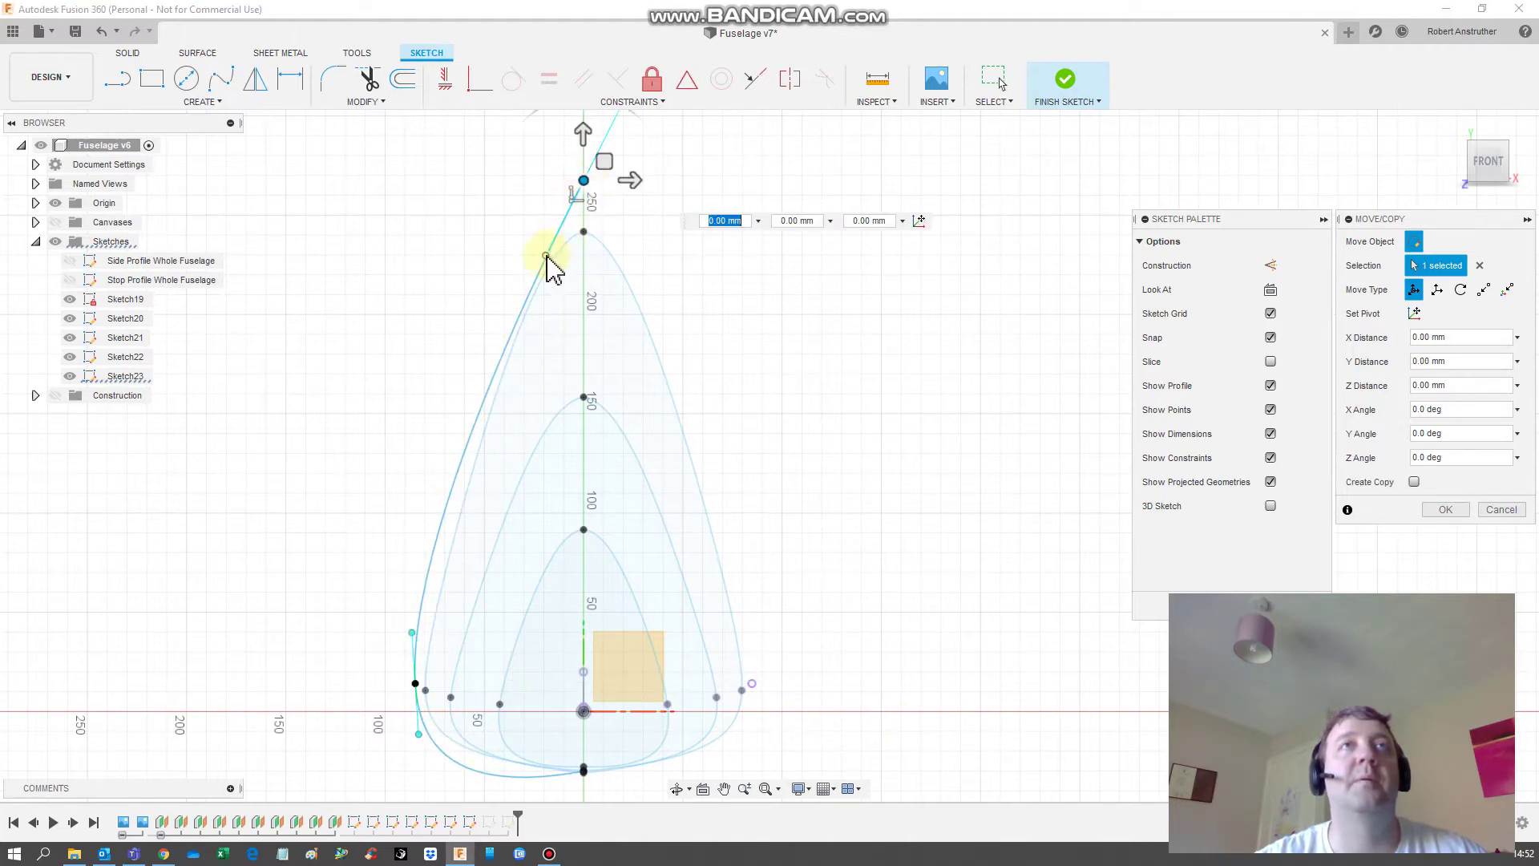
drag(546, 256, 575, 190)
click(415, 684)
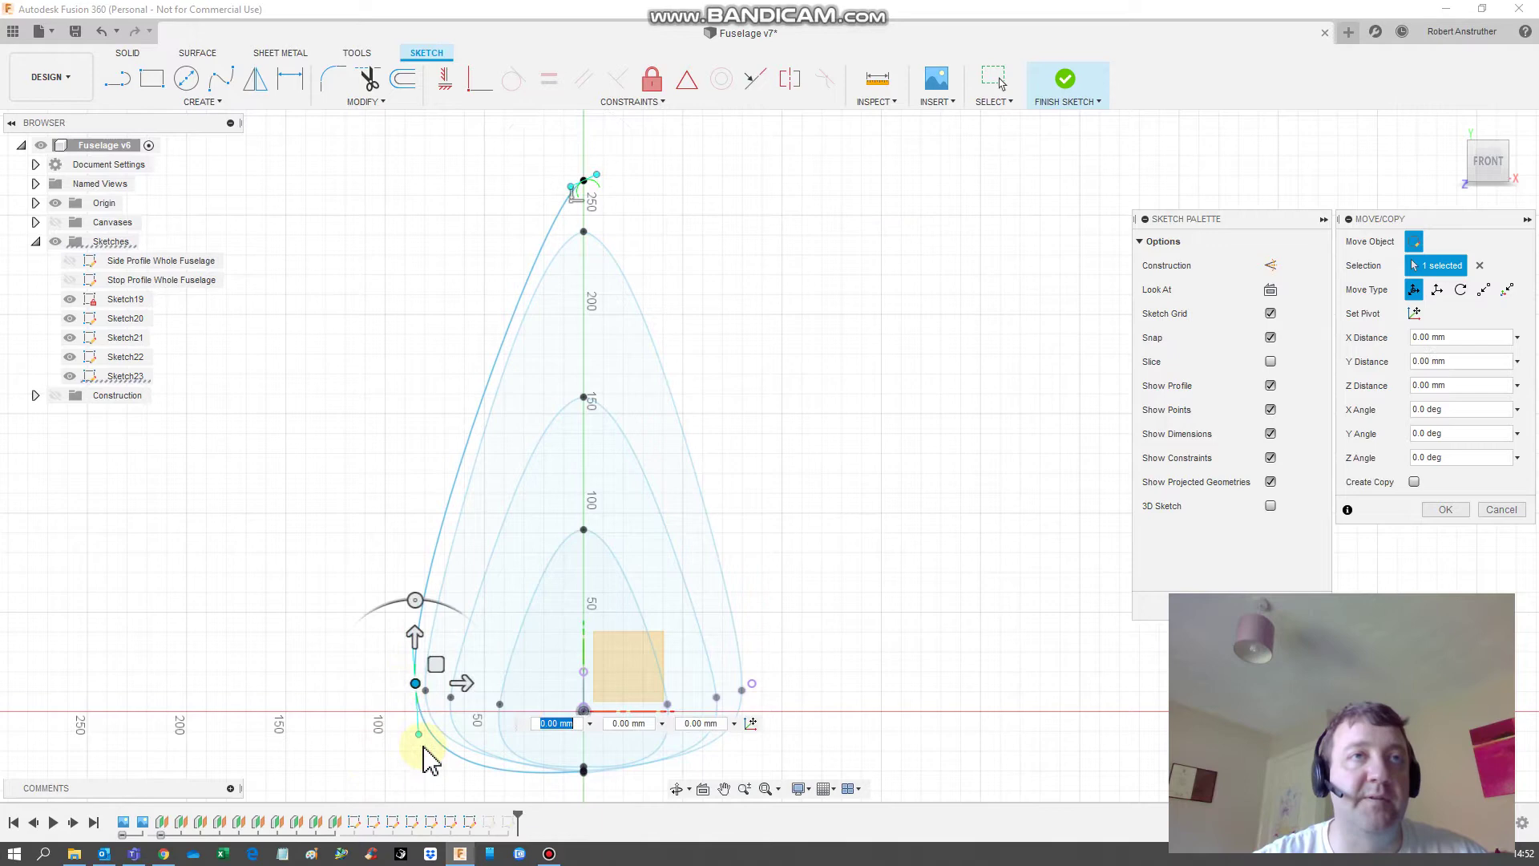
click(420, 734)
drag(423, 739, 419, 731)
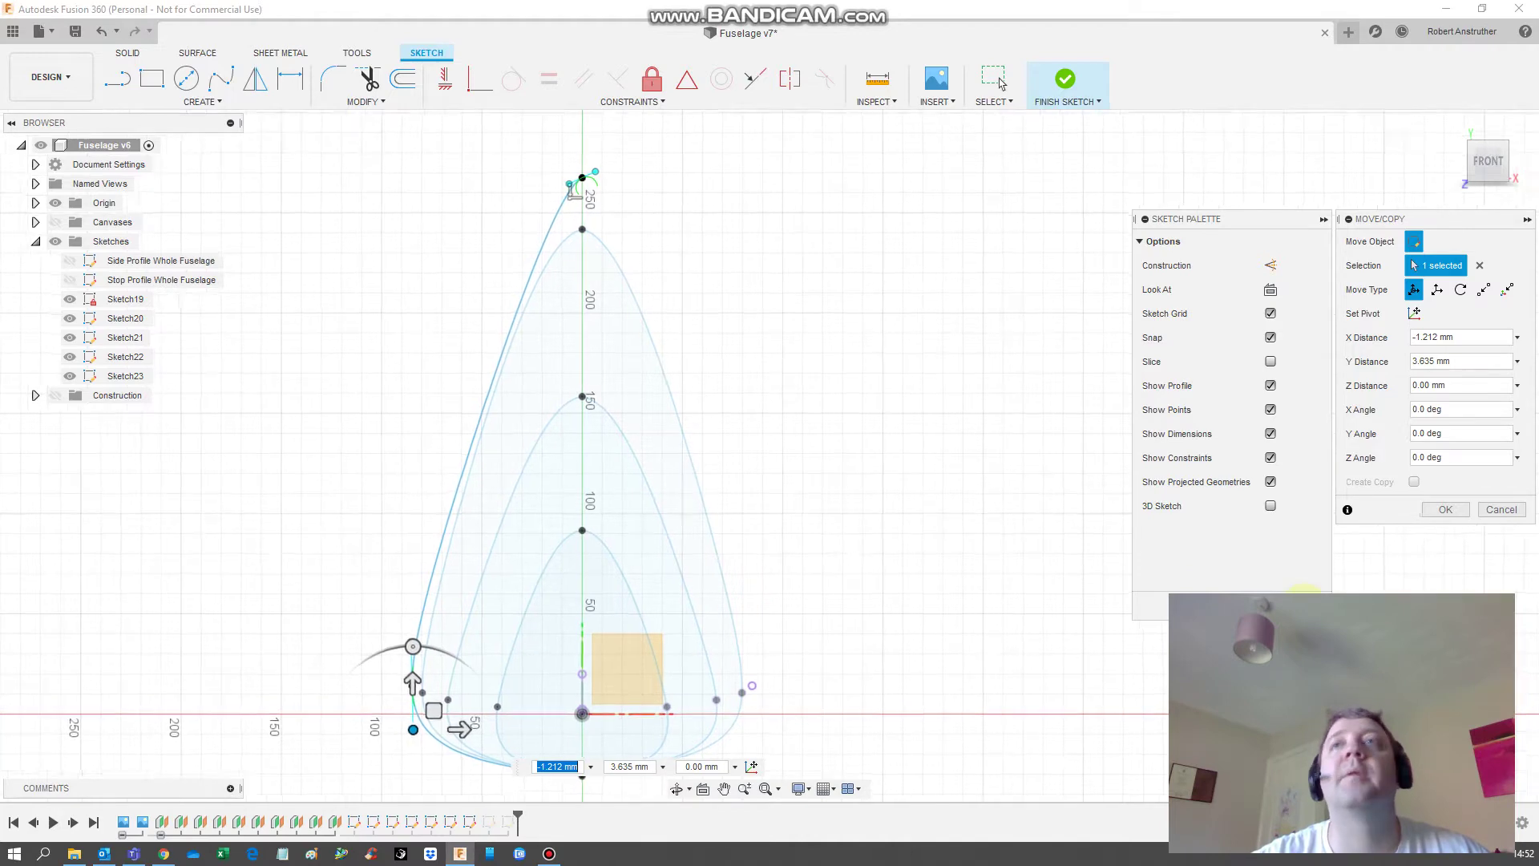
click(1304, 605)
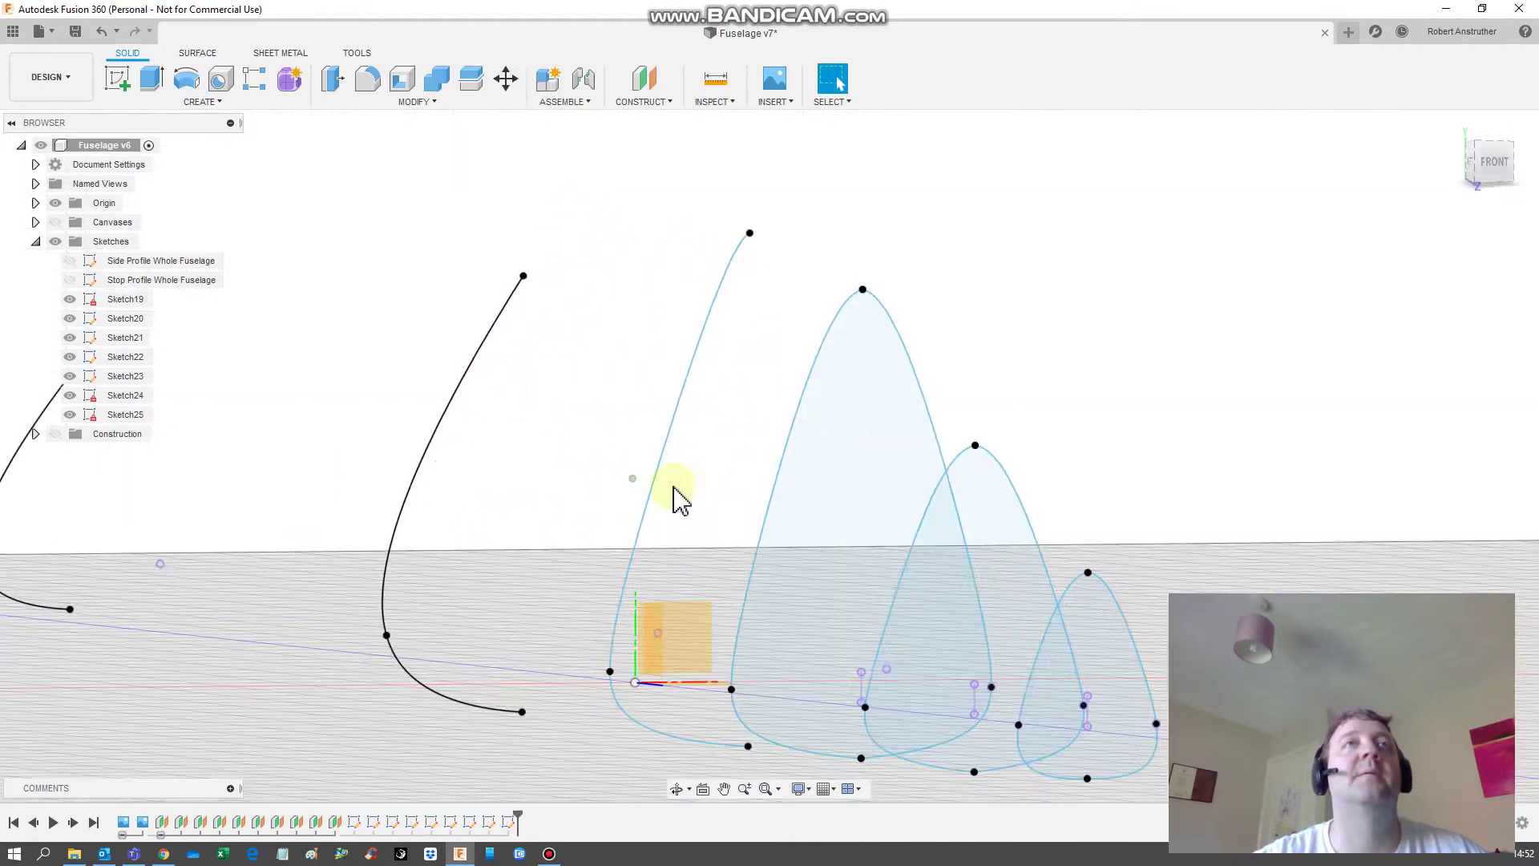
Step: Reopen Sketch23, mirror its half-profile spline across the vertical YZ origin plane, and finish the sketch
click(679, 495)
right_click(673, 489)
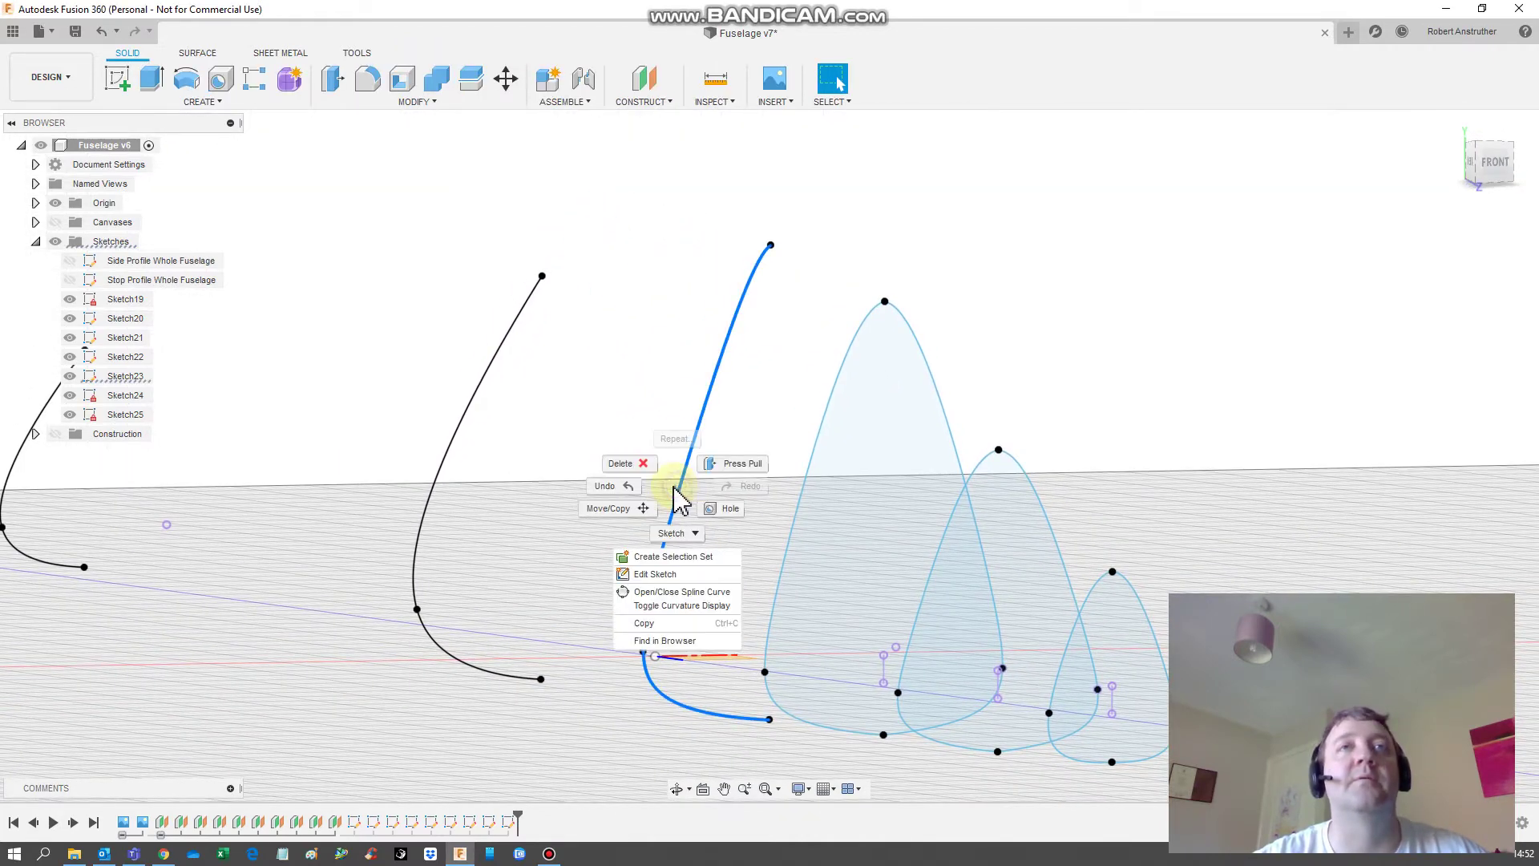
click(656, 574)
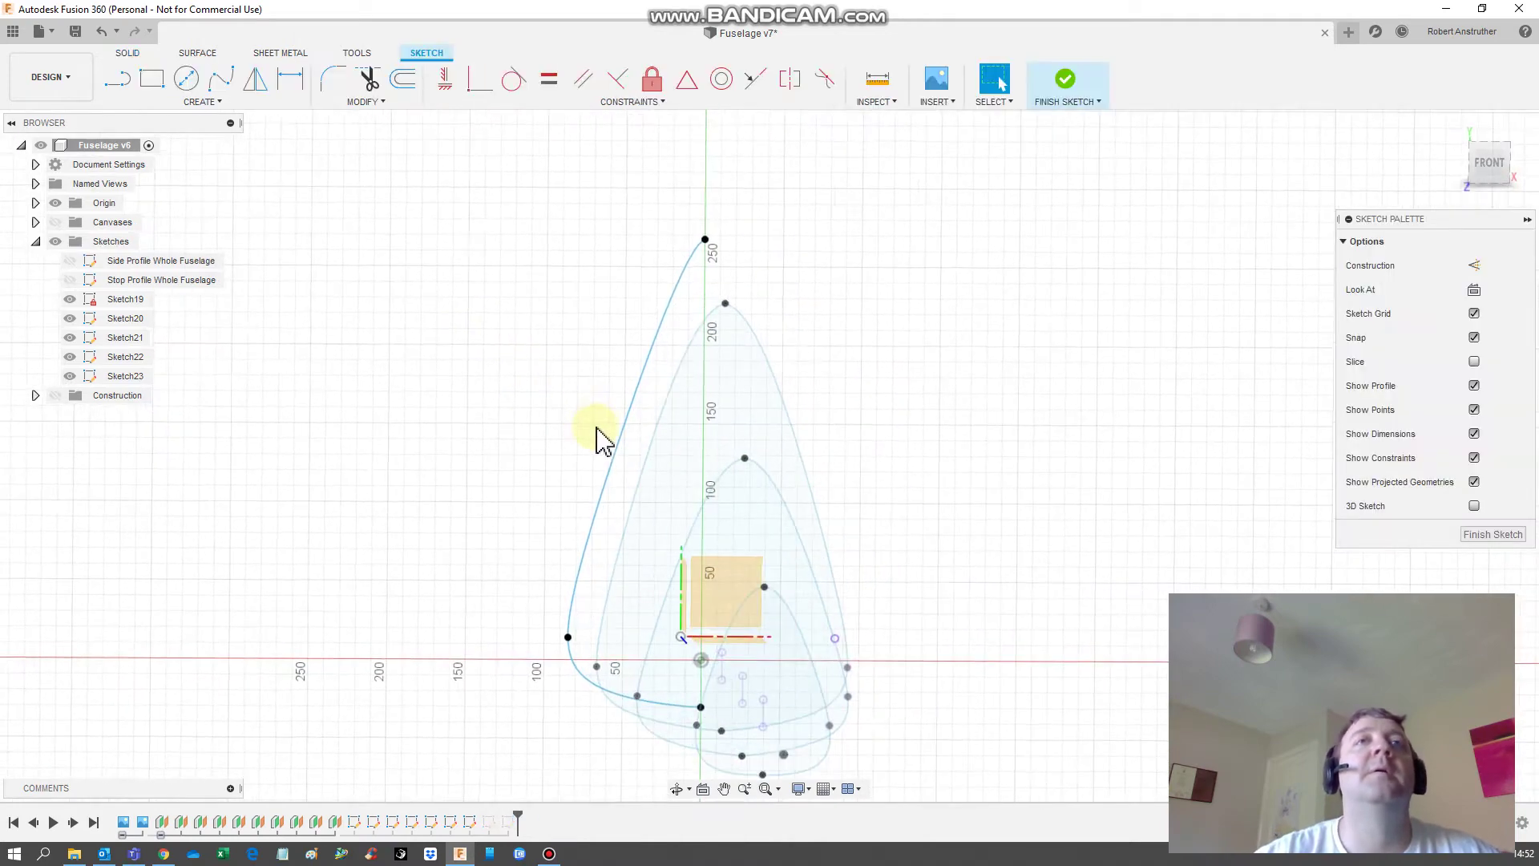
click(631, 447)
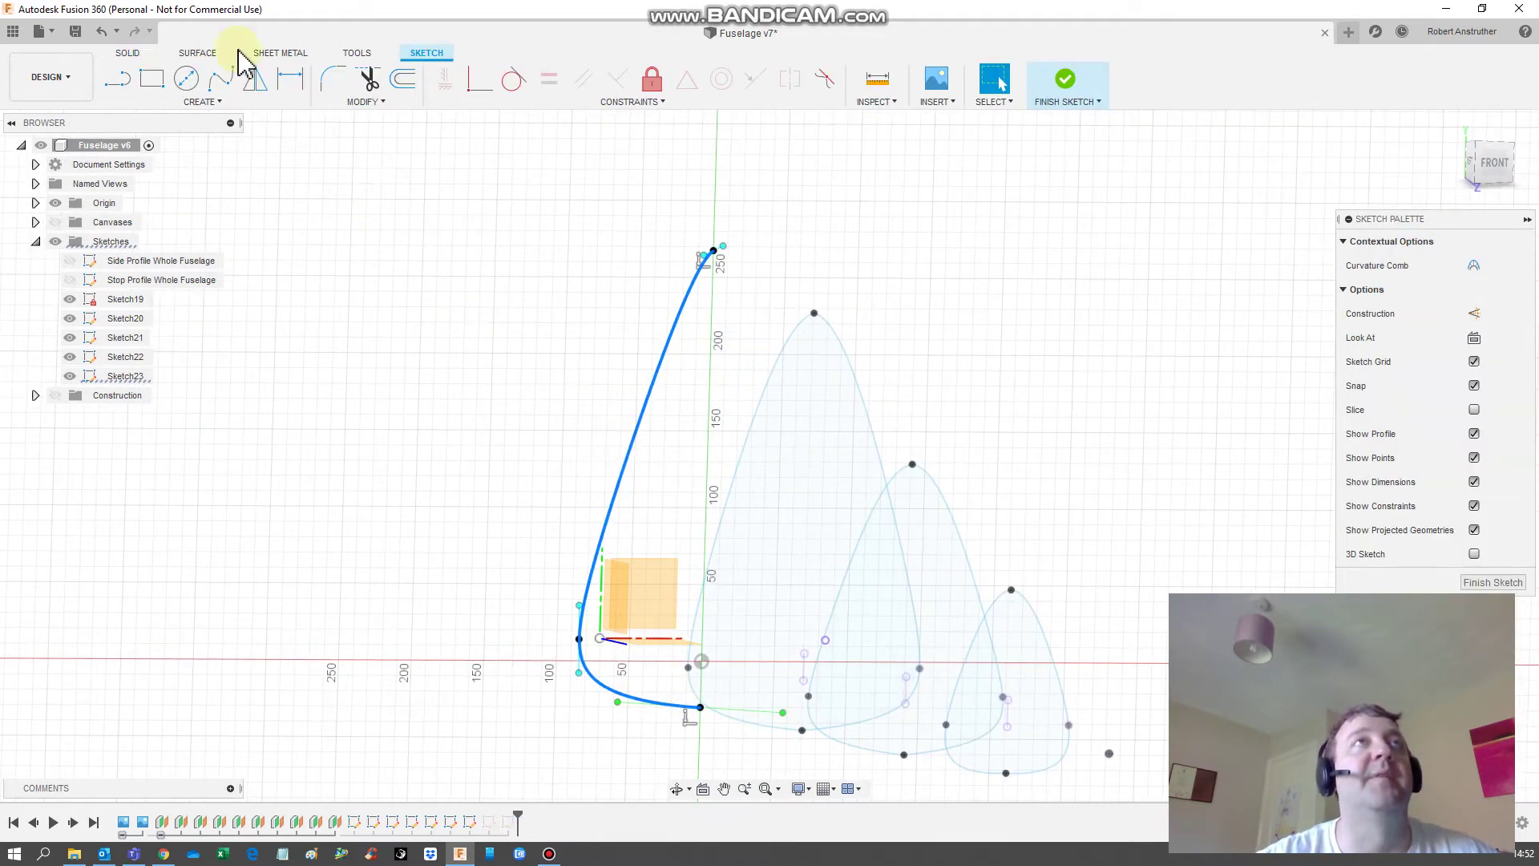
click(255, 79)
click(1425, 269)
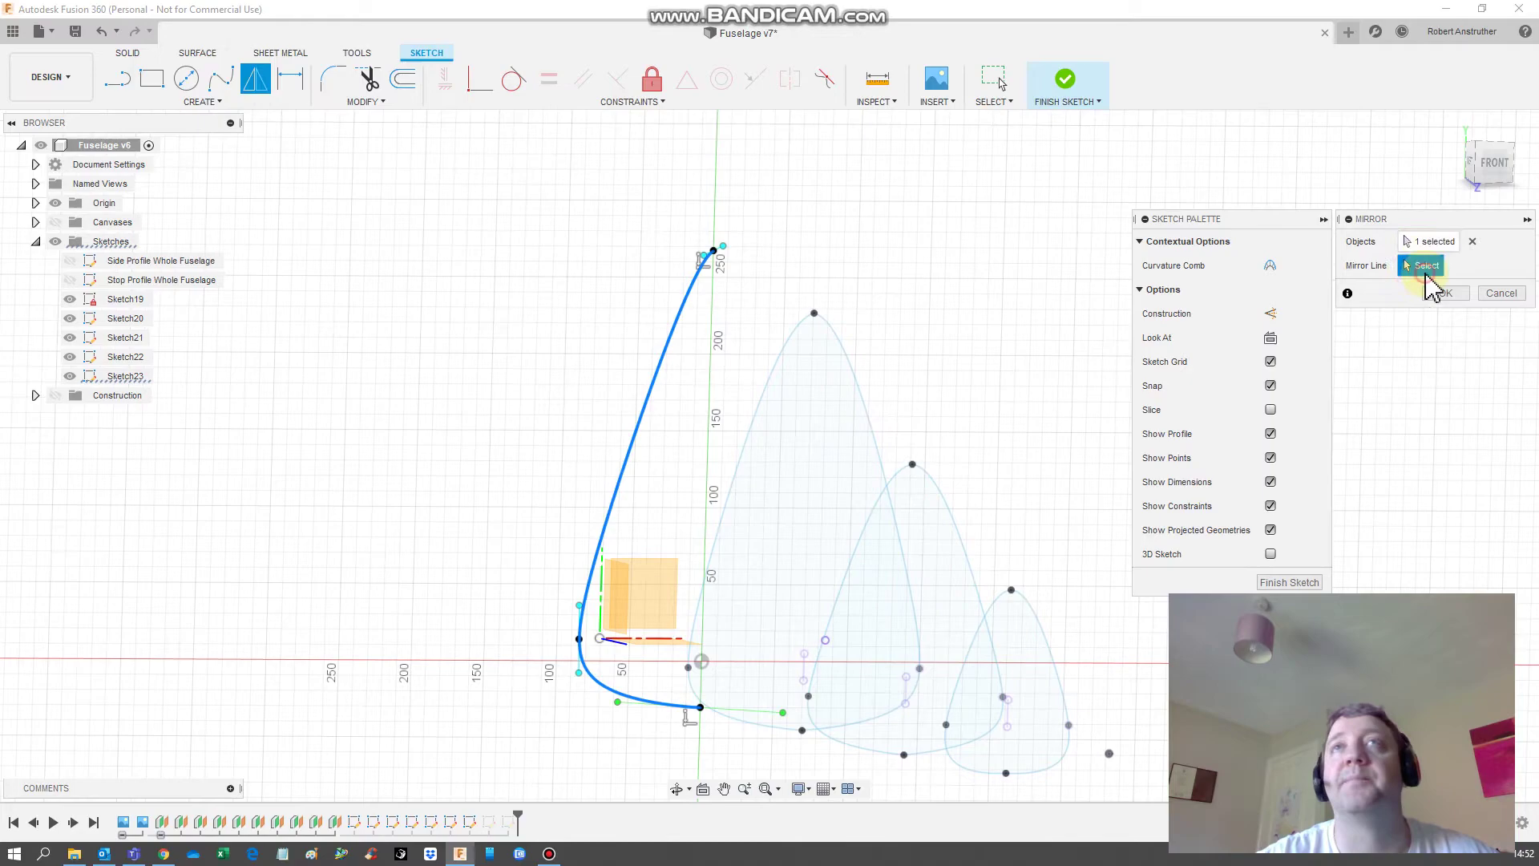
click(705, 615)
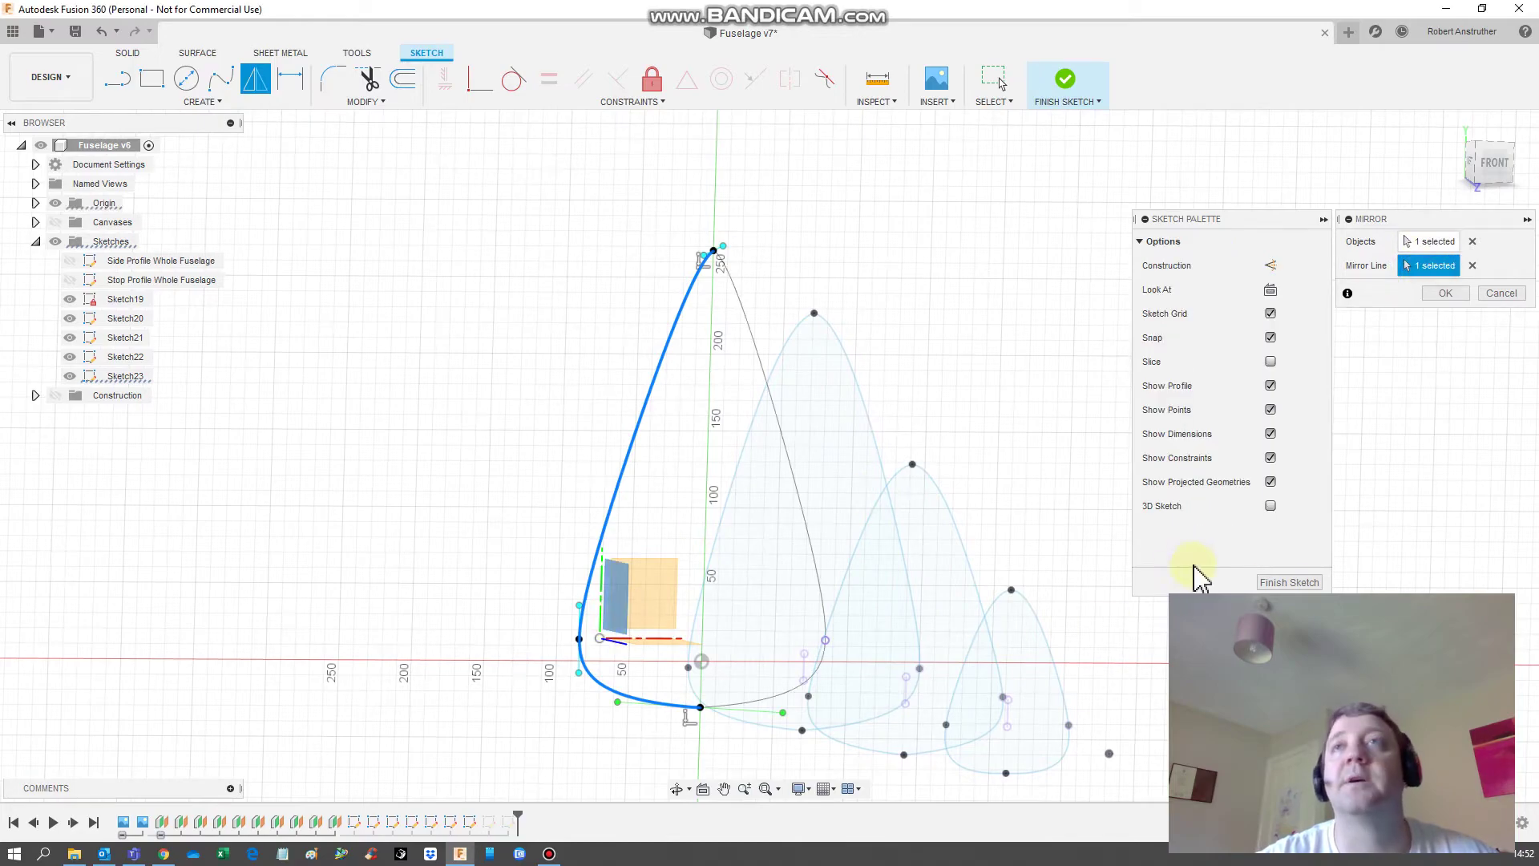
click(1280, 584)
Step: Edit Sketch24, move the lower tangent handle of the spline's side point about -5.1 mm in X and 1.2 mm in Y, and finish the sketch
mouse_move(618, 388)
shift+middle_down()
mouse_move(550, 357)
mouse_move(662, 425)
shift+middle_up()
right_click(638, 412)
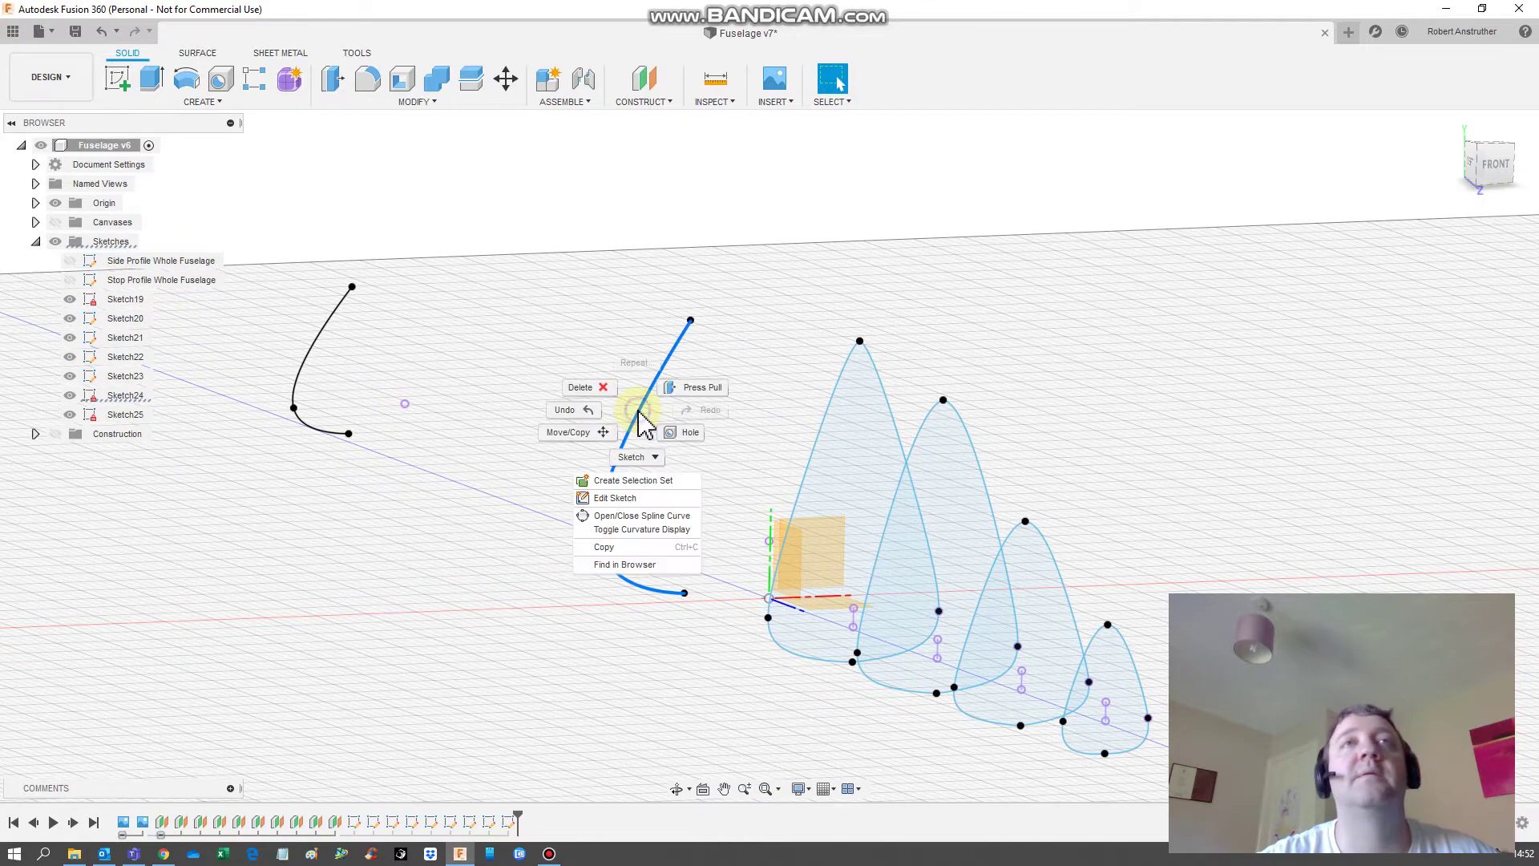
click(629, 513)
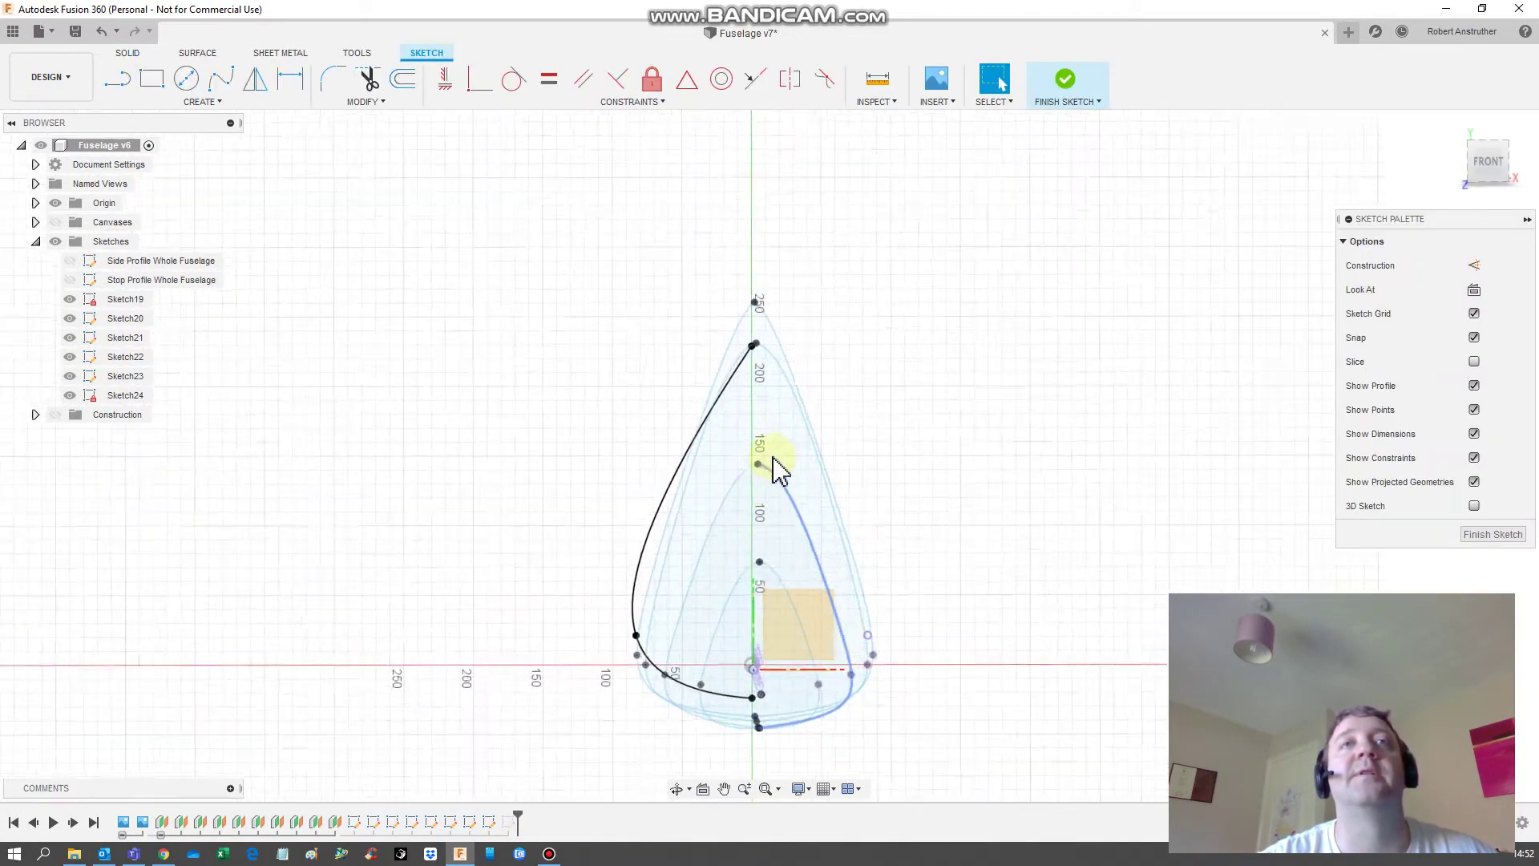
scroll(771, 465, up, 5)
click(560, 462)
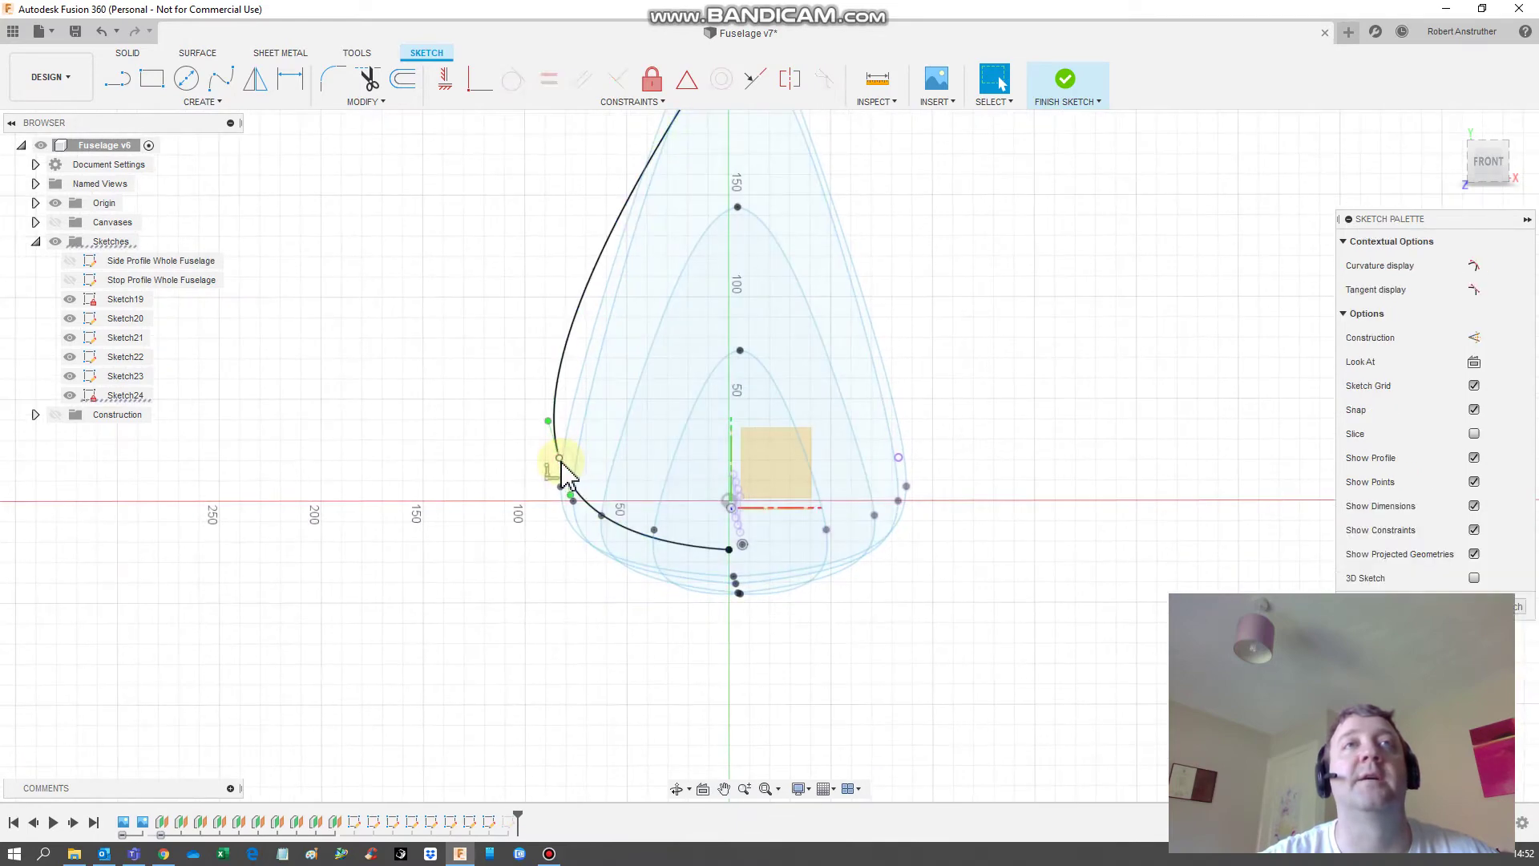
right_click(560, 462)
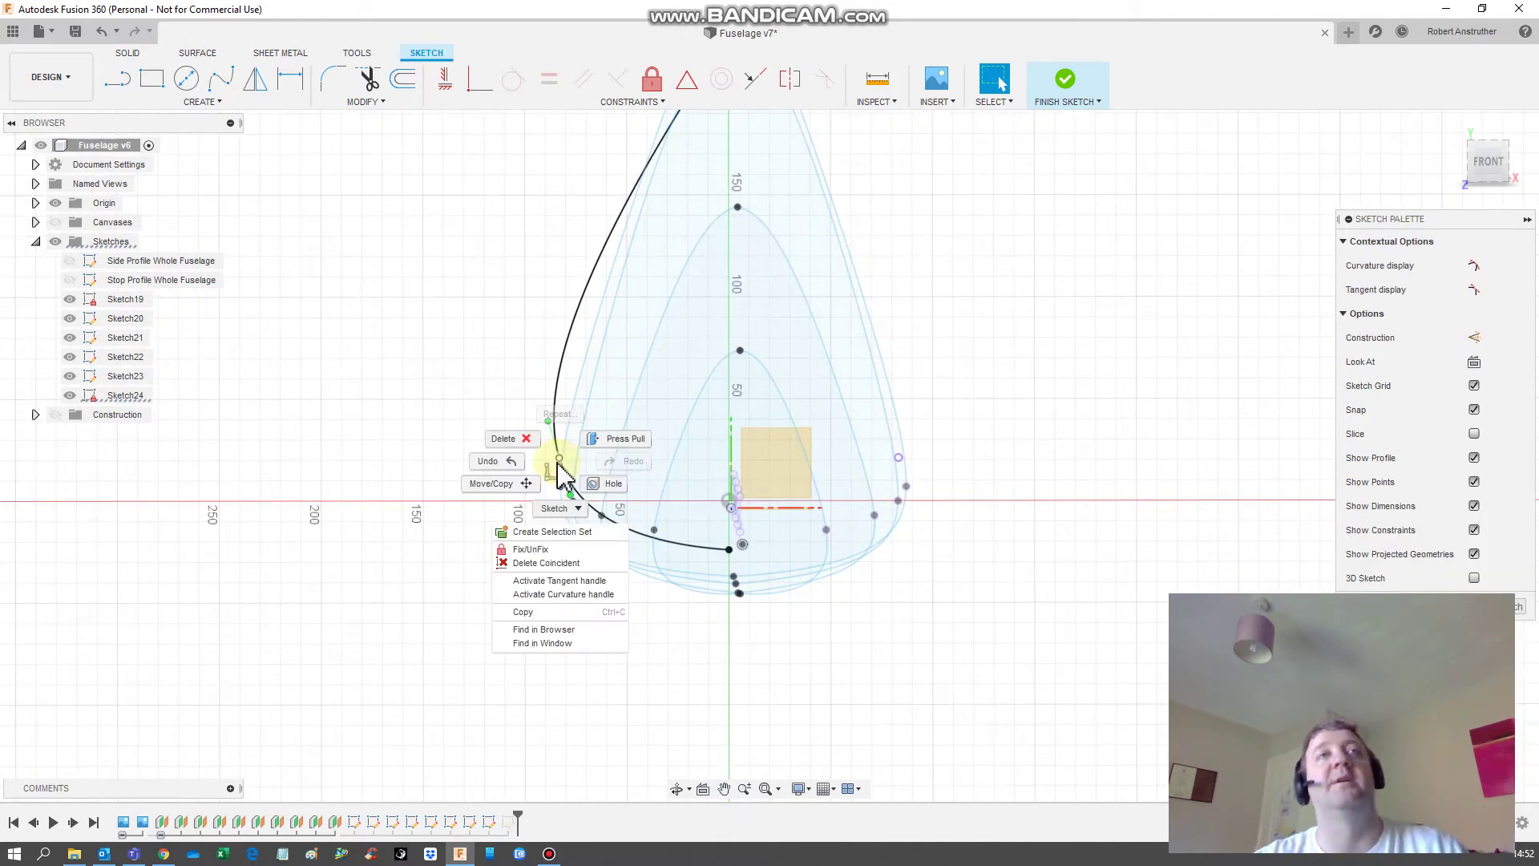
click(528, 482)
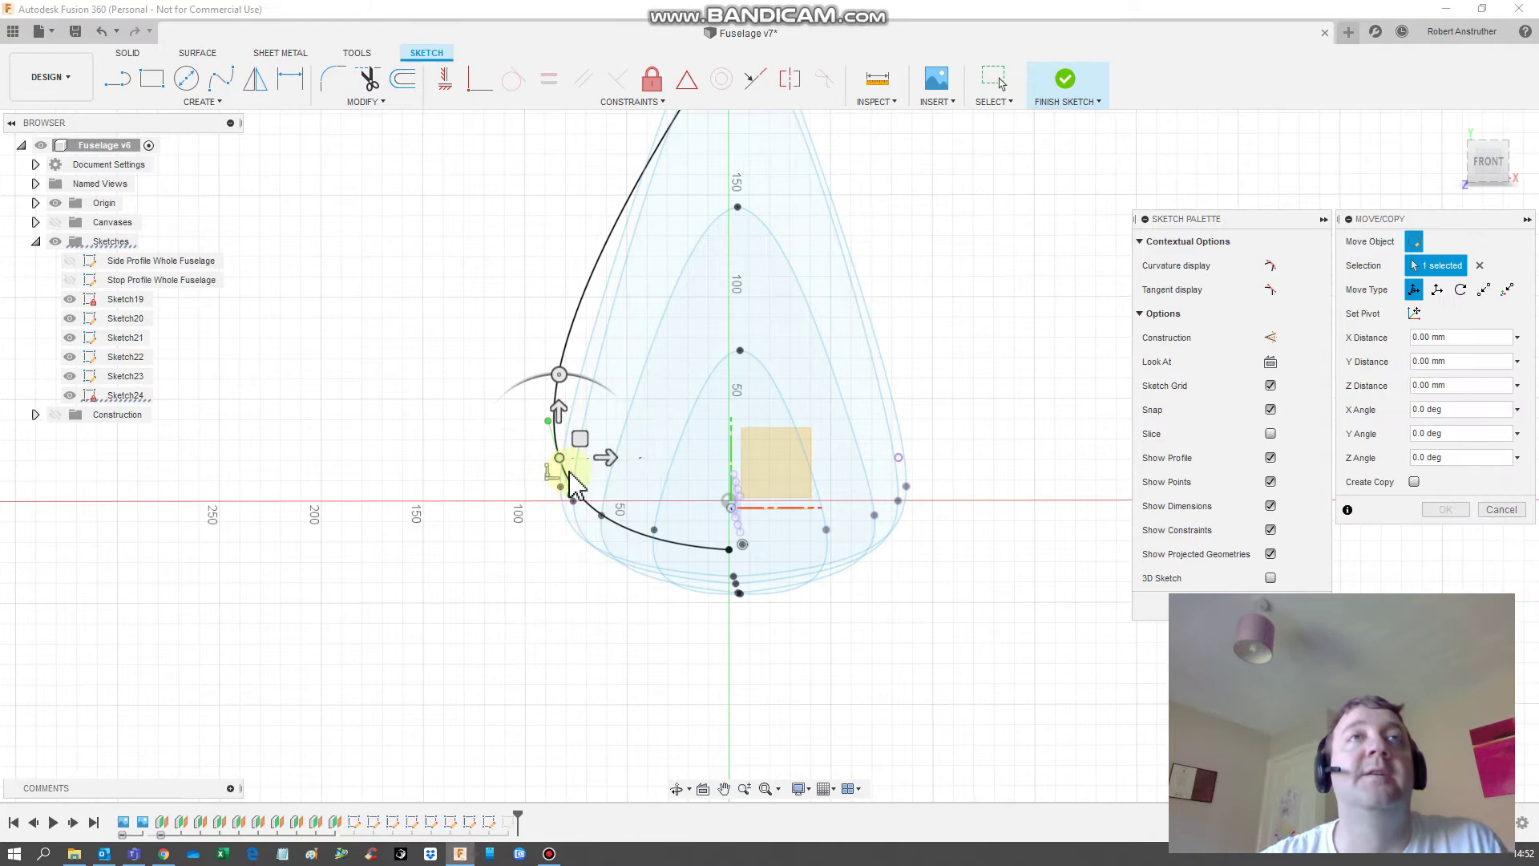
mouse_move(561, 491)
mouse_down()
mouse_move(558, 507)
mouse_move(563, 495)
mouse_up()
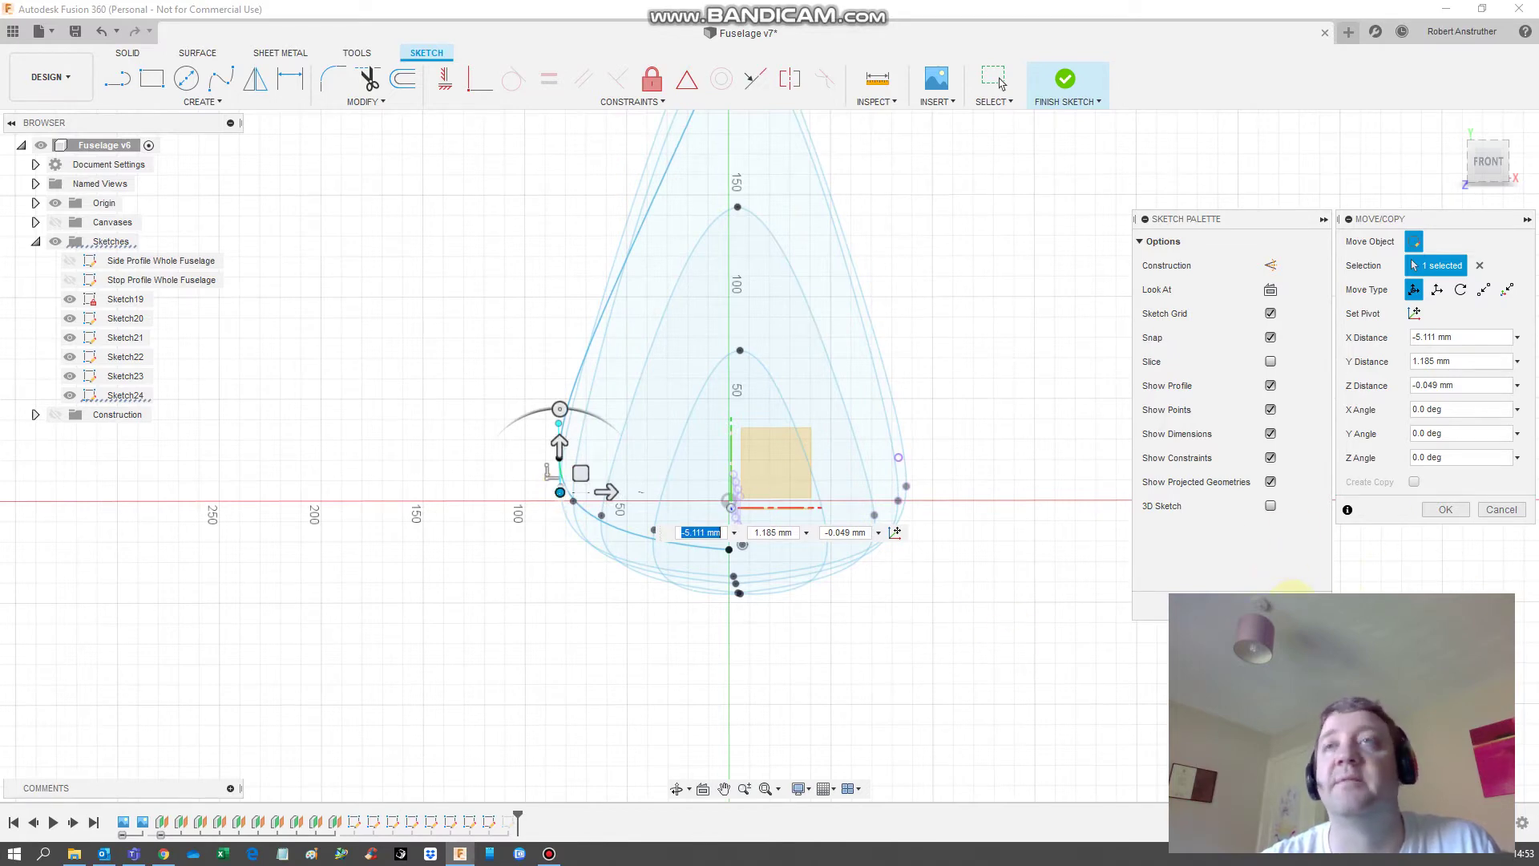
click(1291, 603)
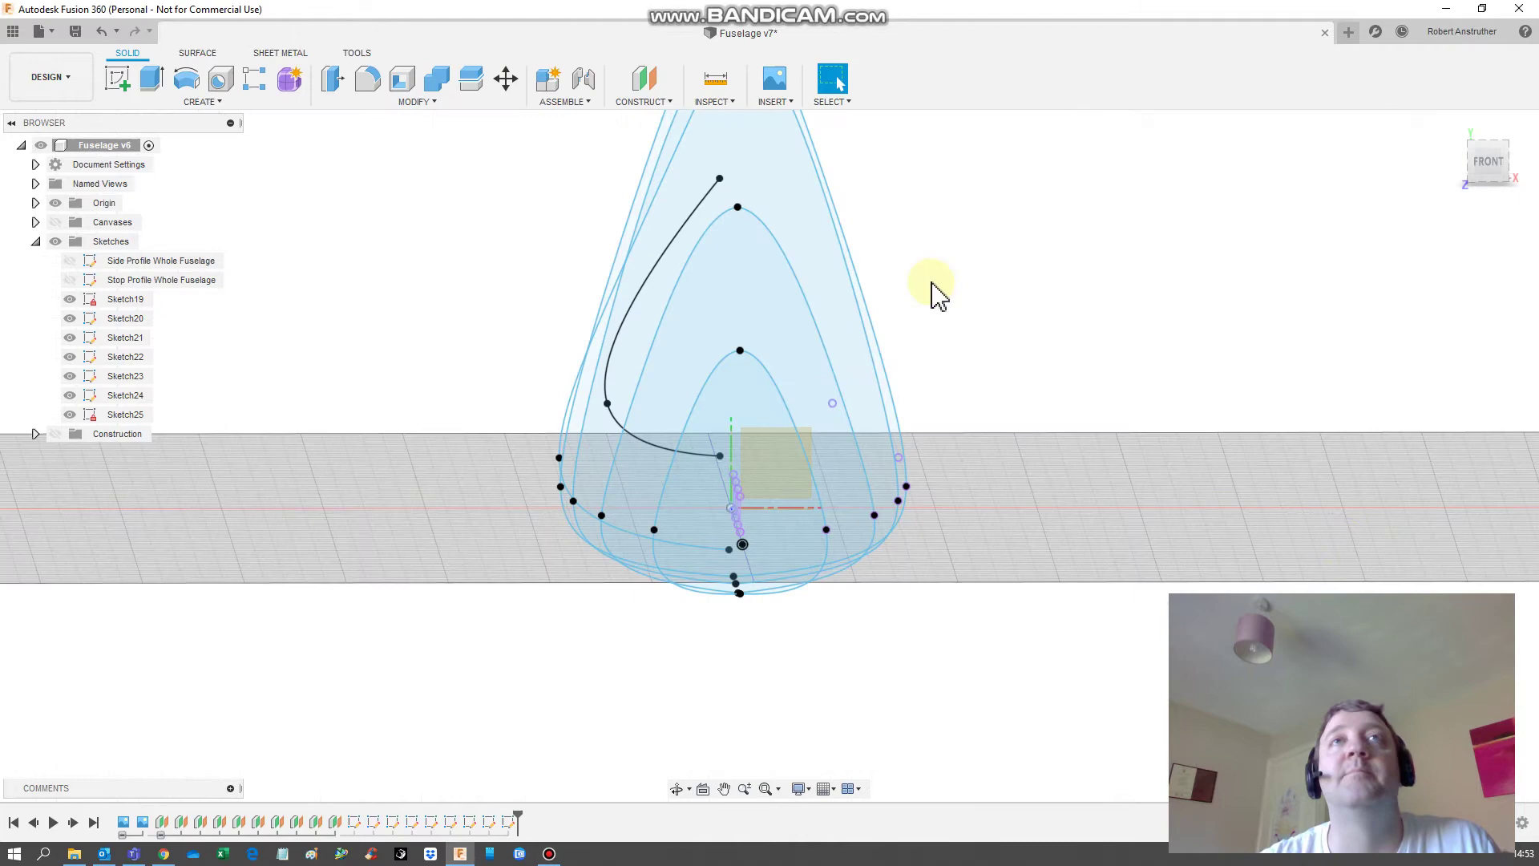
Step: Edit Sketch24, move the lower-left tangent handle of the spline's top point about 8.3 mm in X and 35 mm in Y, and finish
middle_drag(933, 297, 991, 552)
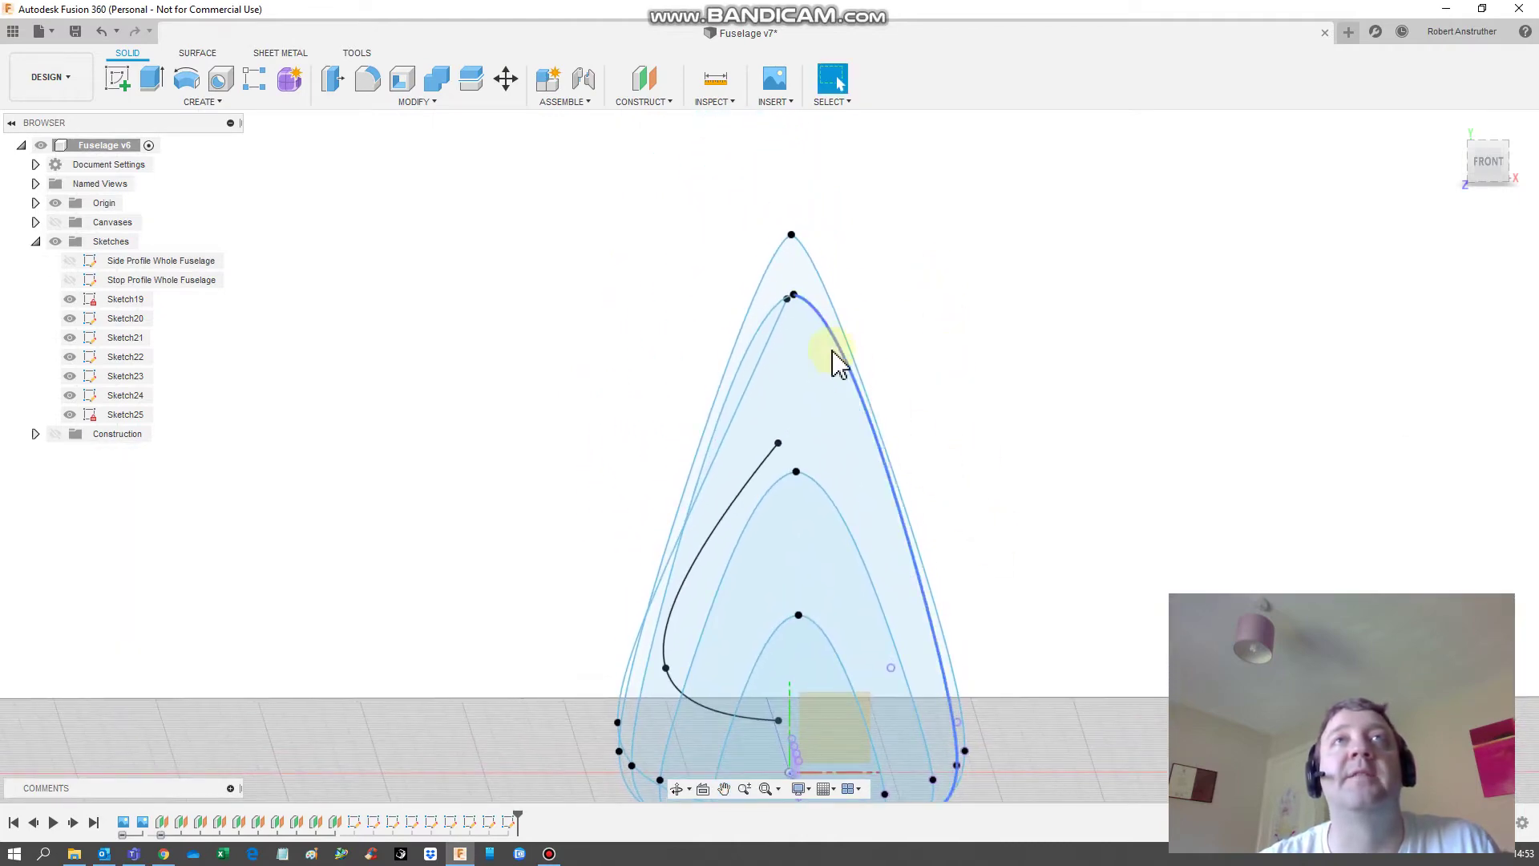
right_click(790, 310)
click(771, 389)
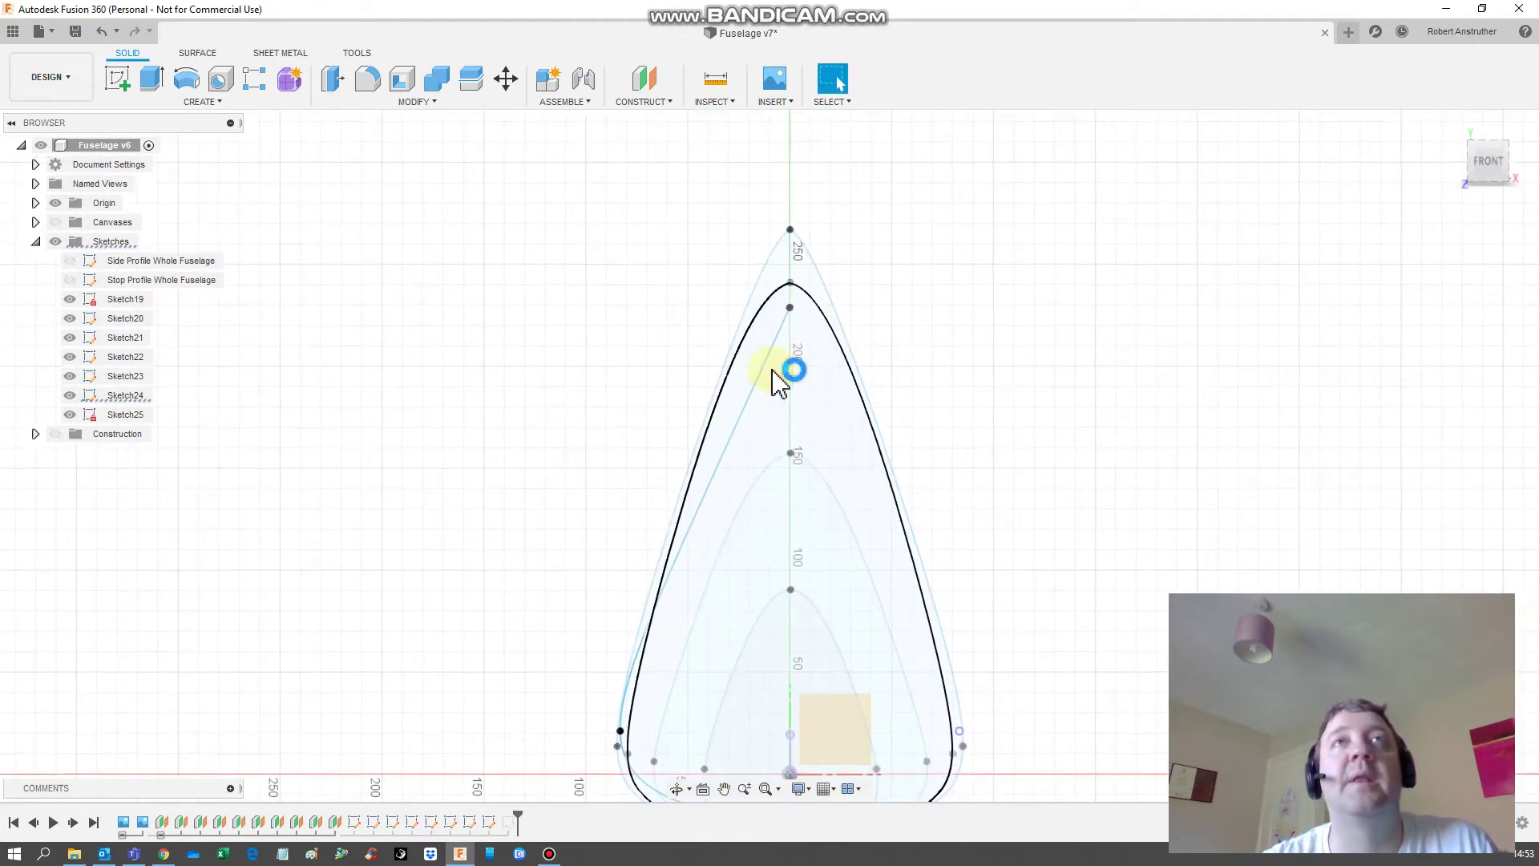
click(790, 310)
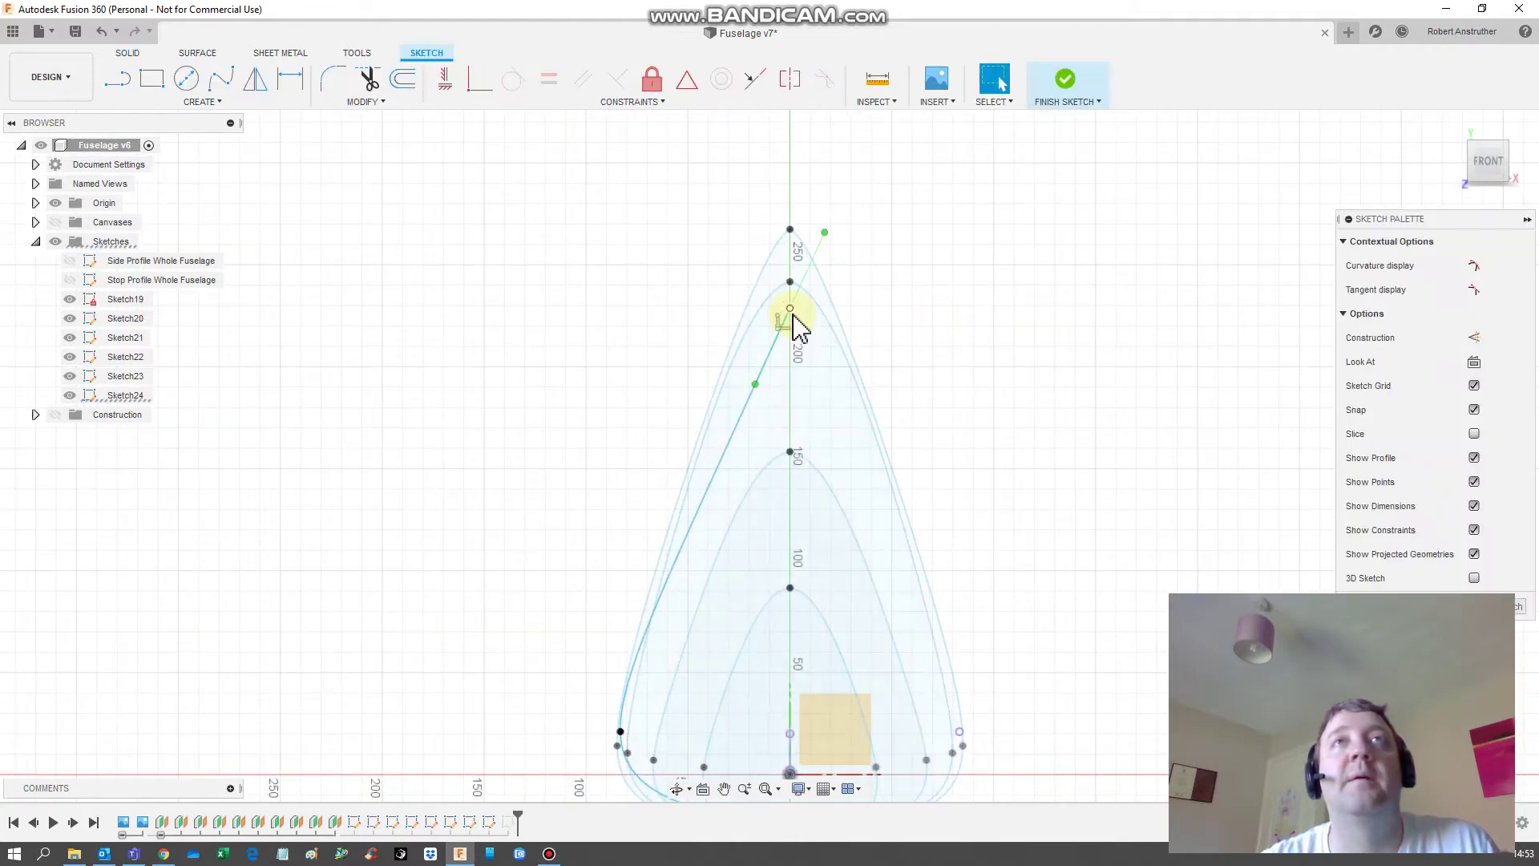
click(755, 388)
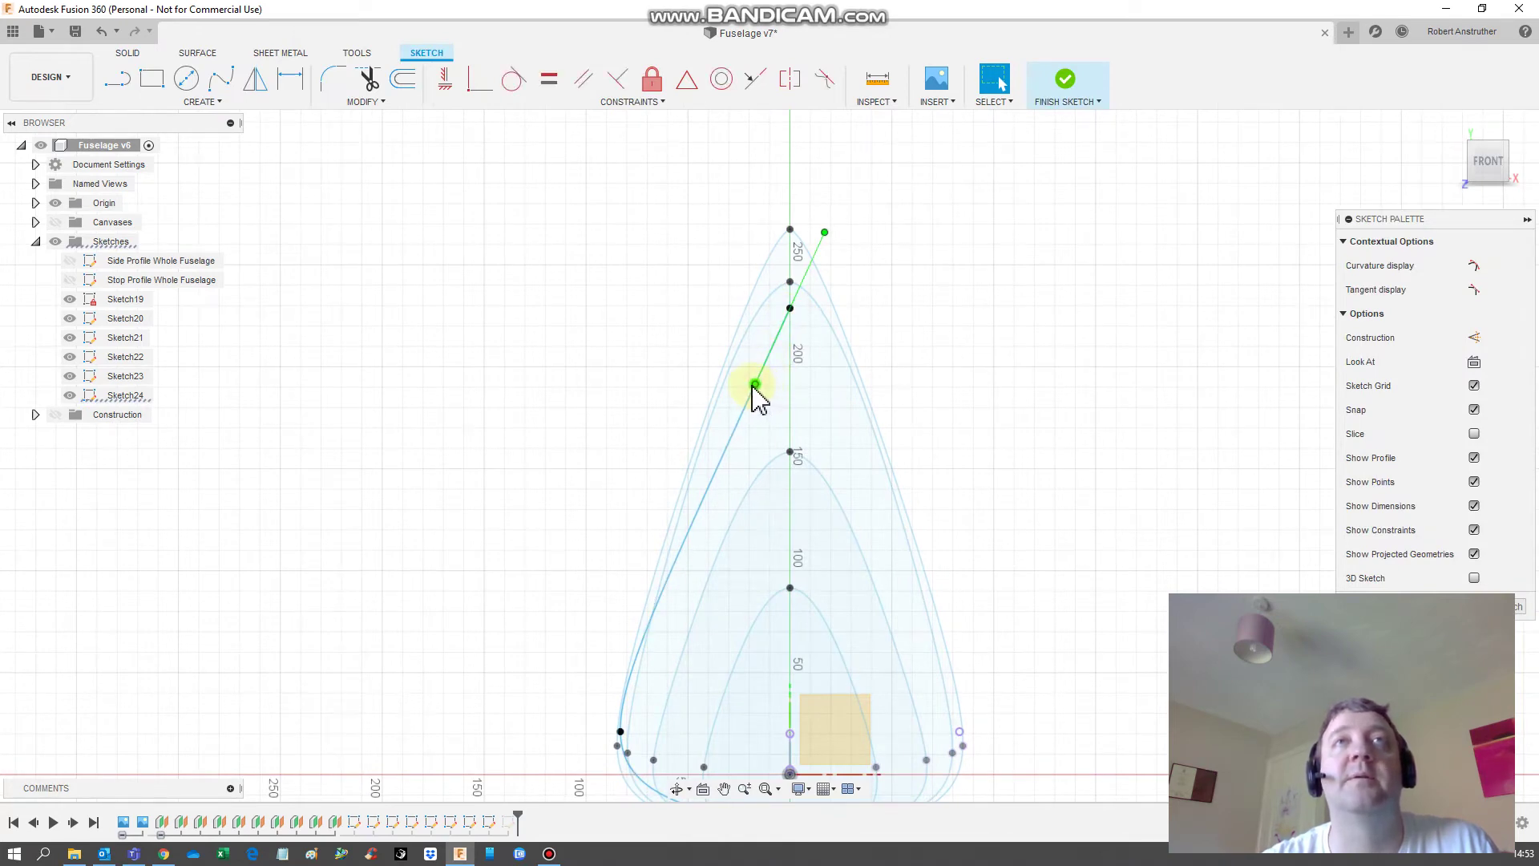
right_click(756, 387)
click(733, 410)
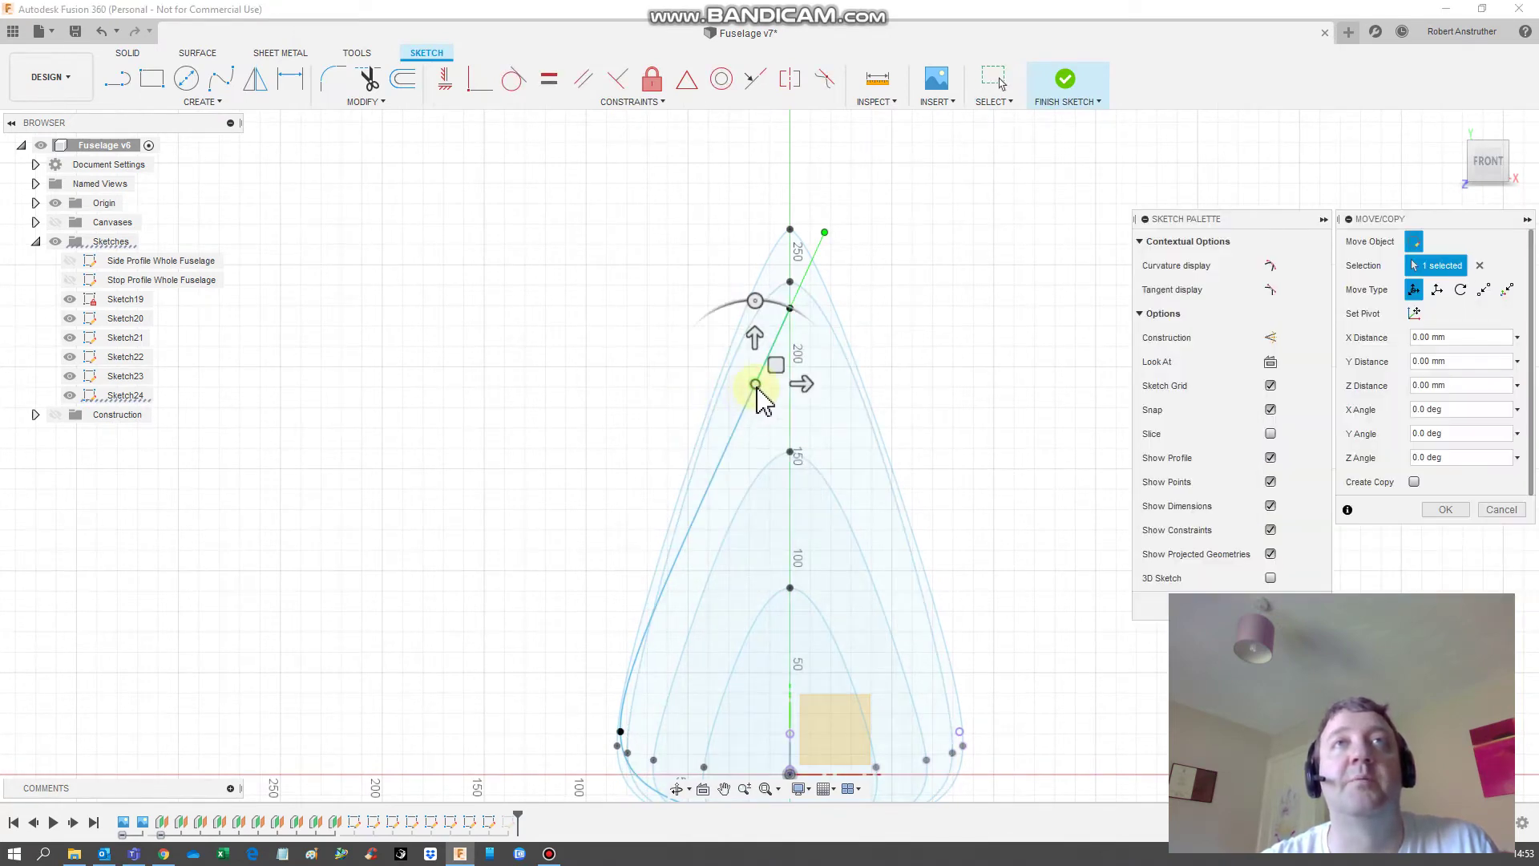
drag(756, 377, 772, 312)
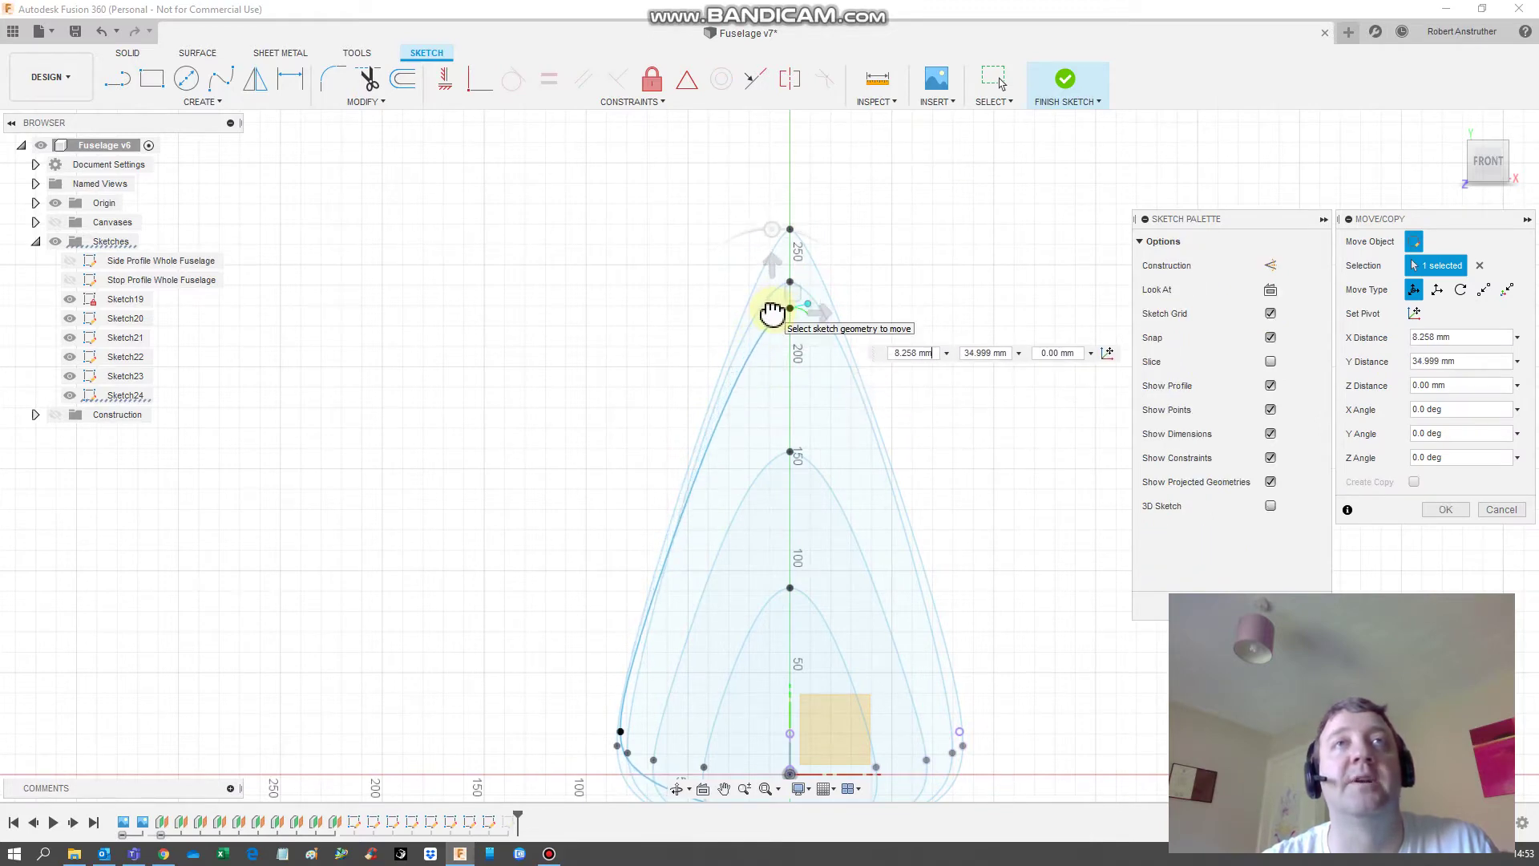
middle_drag(1029, 567, 1022, 441)
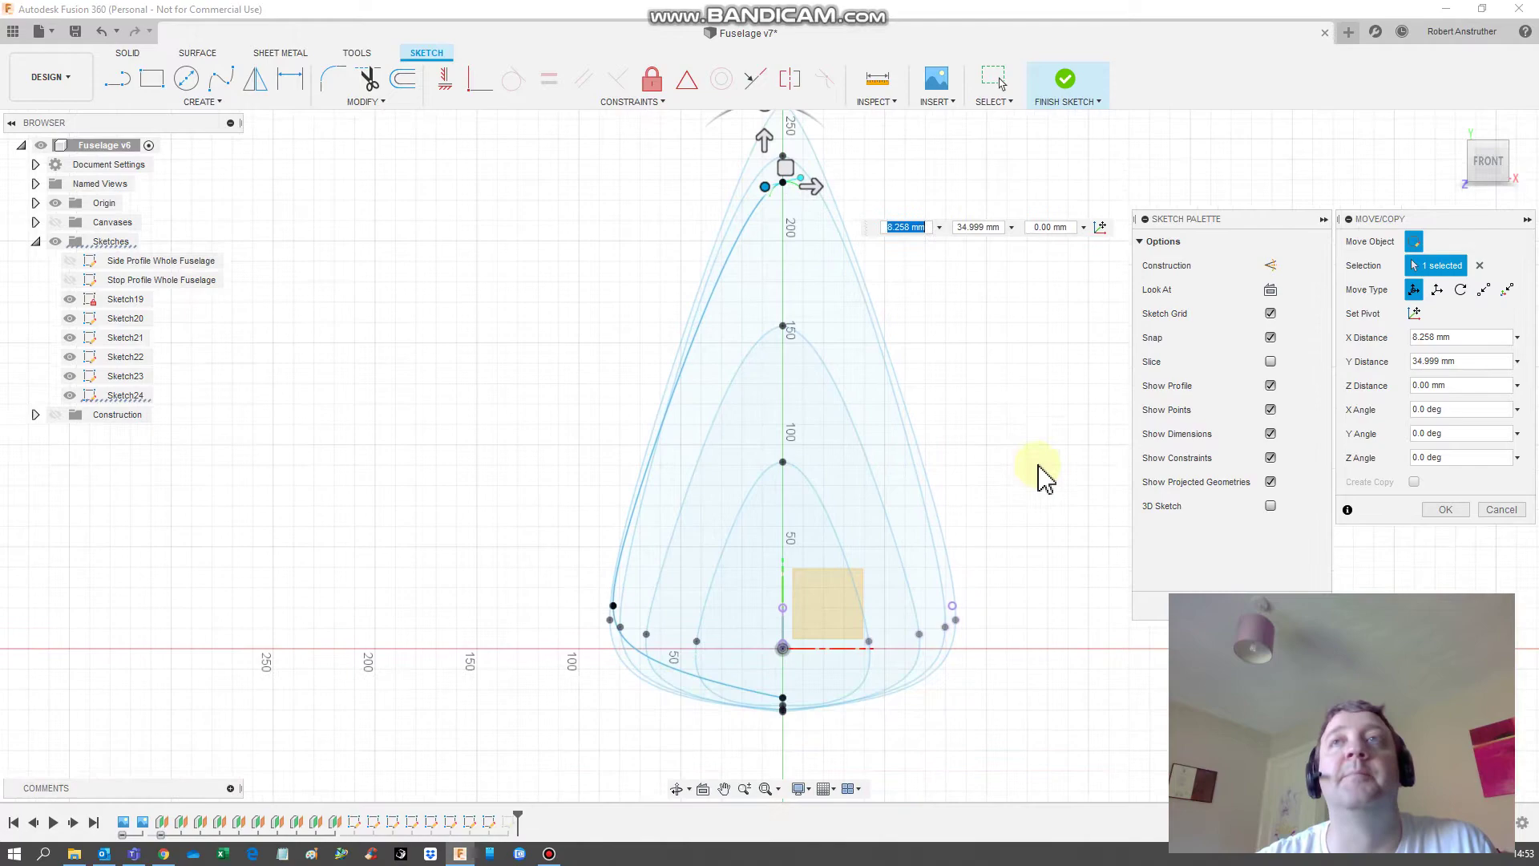
click(1301, 605)
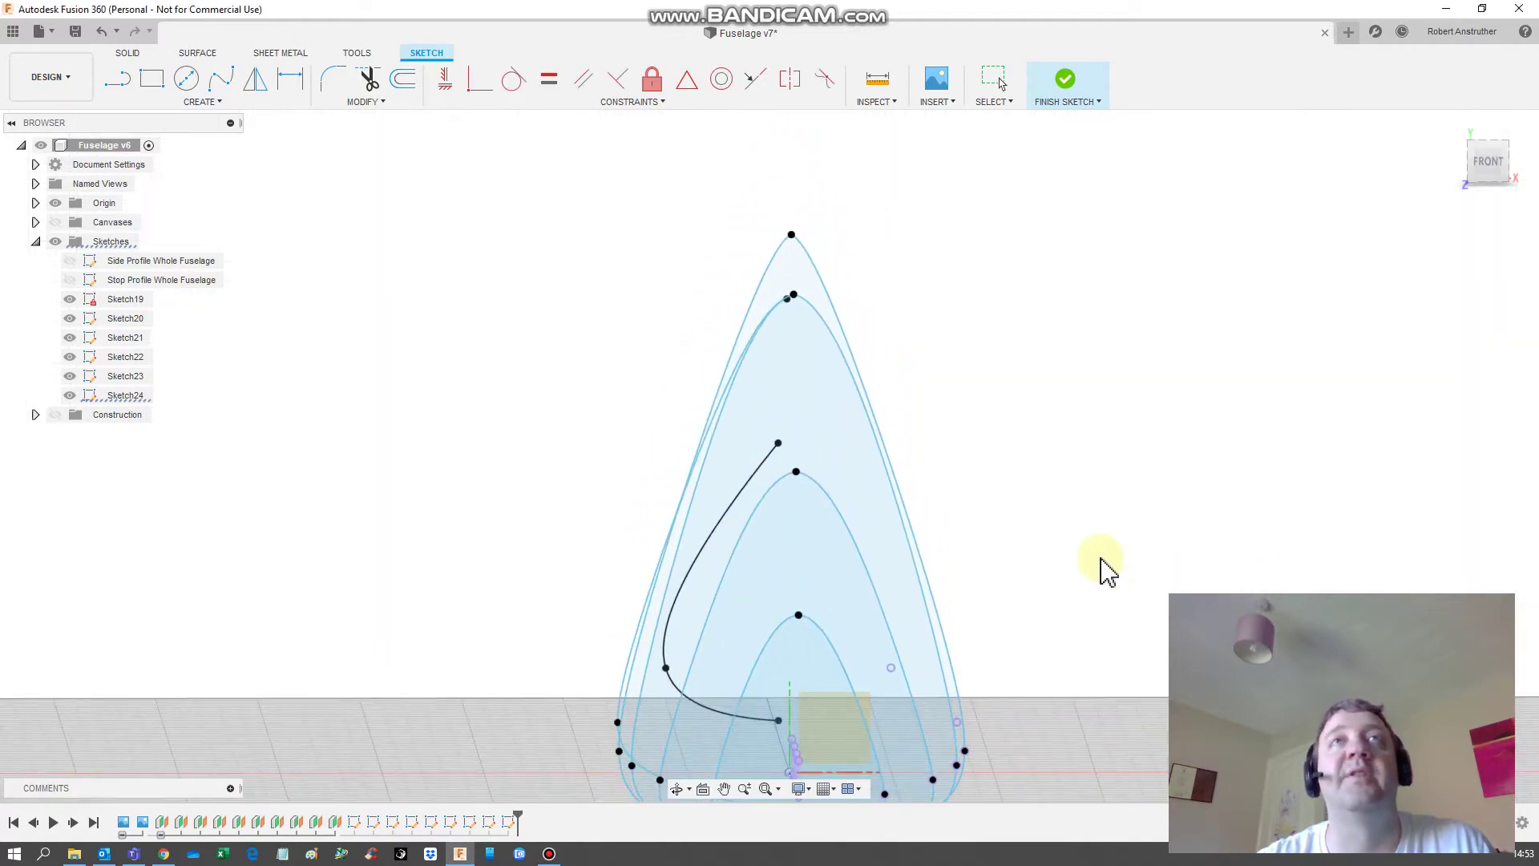
key(Return)
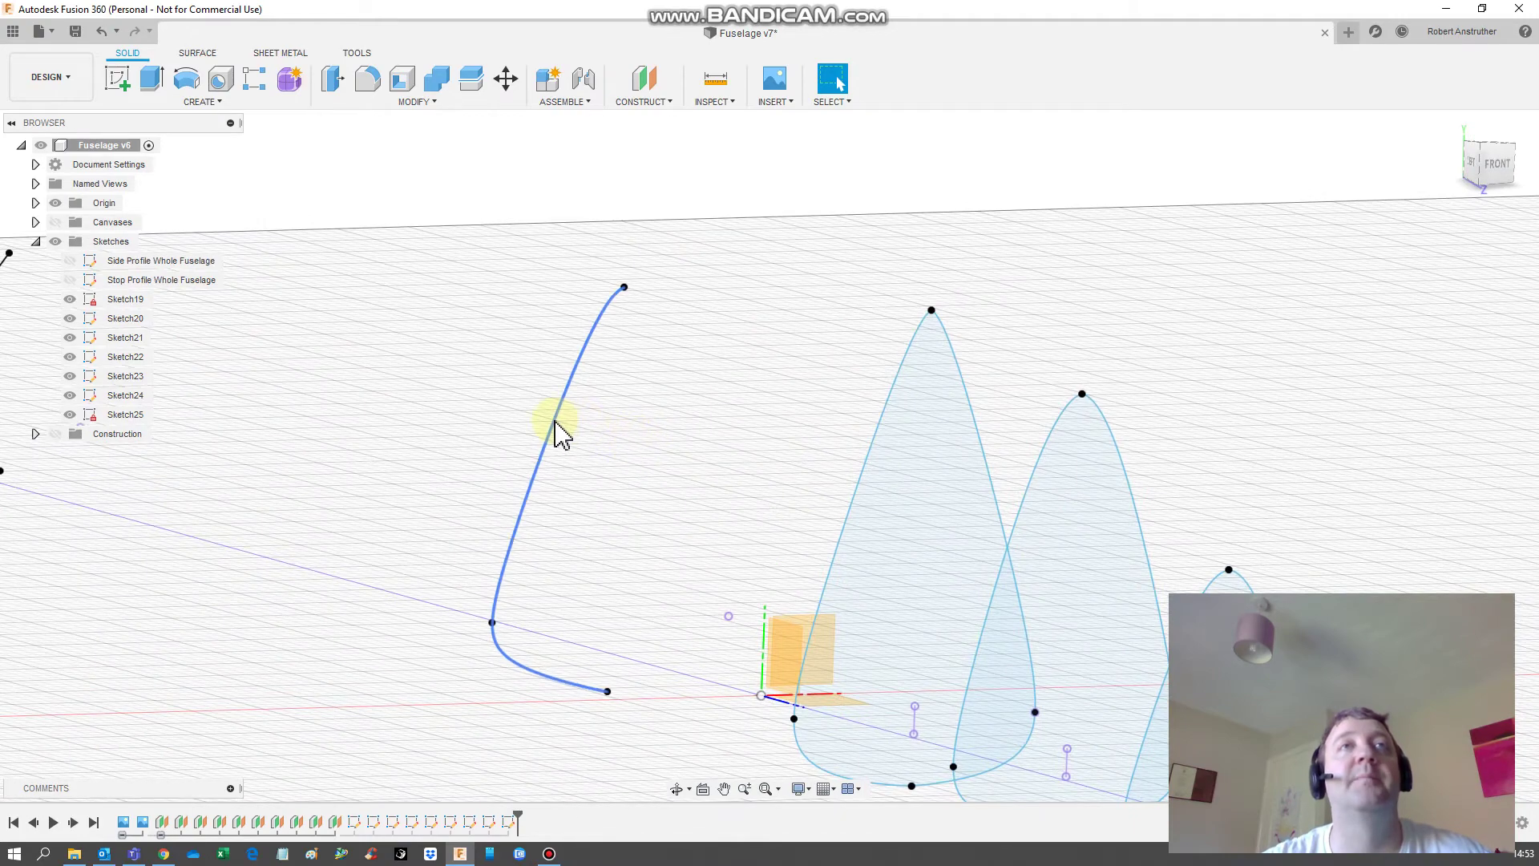
Step: Reopen Sketch24 and try to mirror its half-profile spline across the vertical YZ origin plane
right_click(553, 431)
click(529, 510)
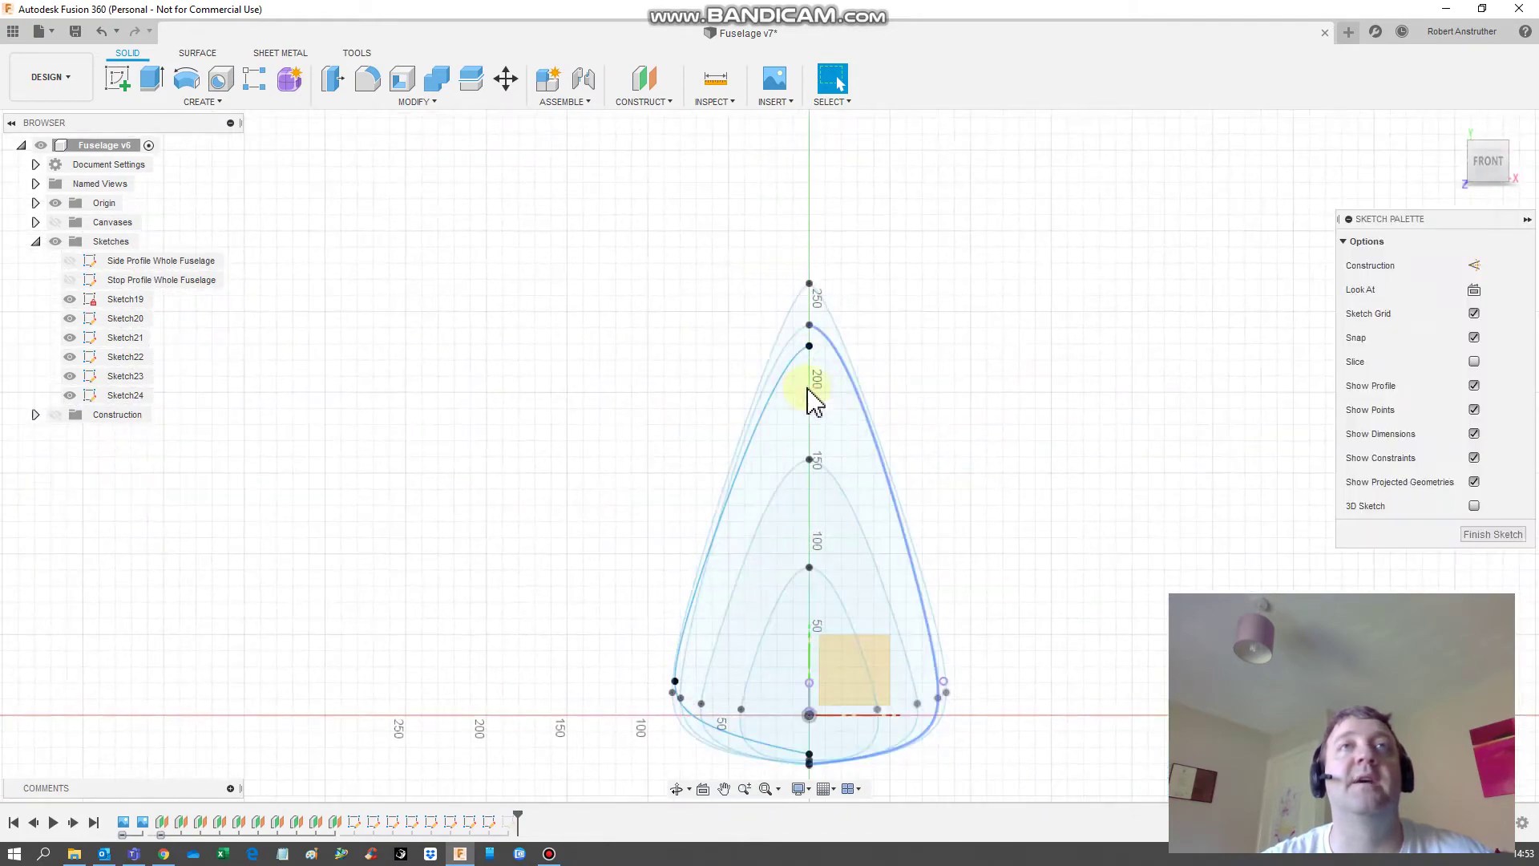
click(749, 489)
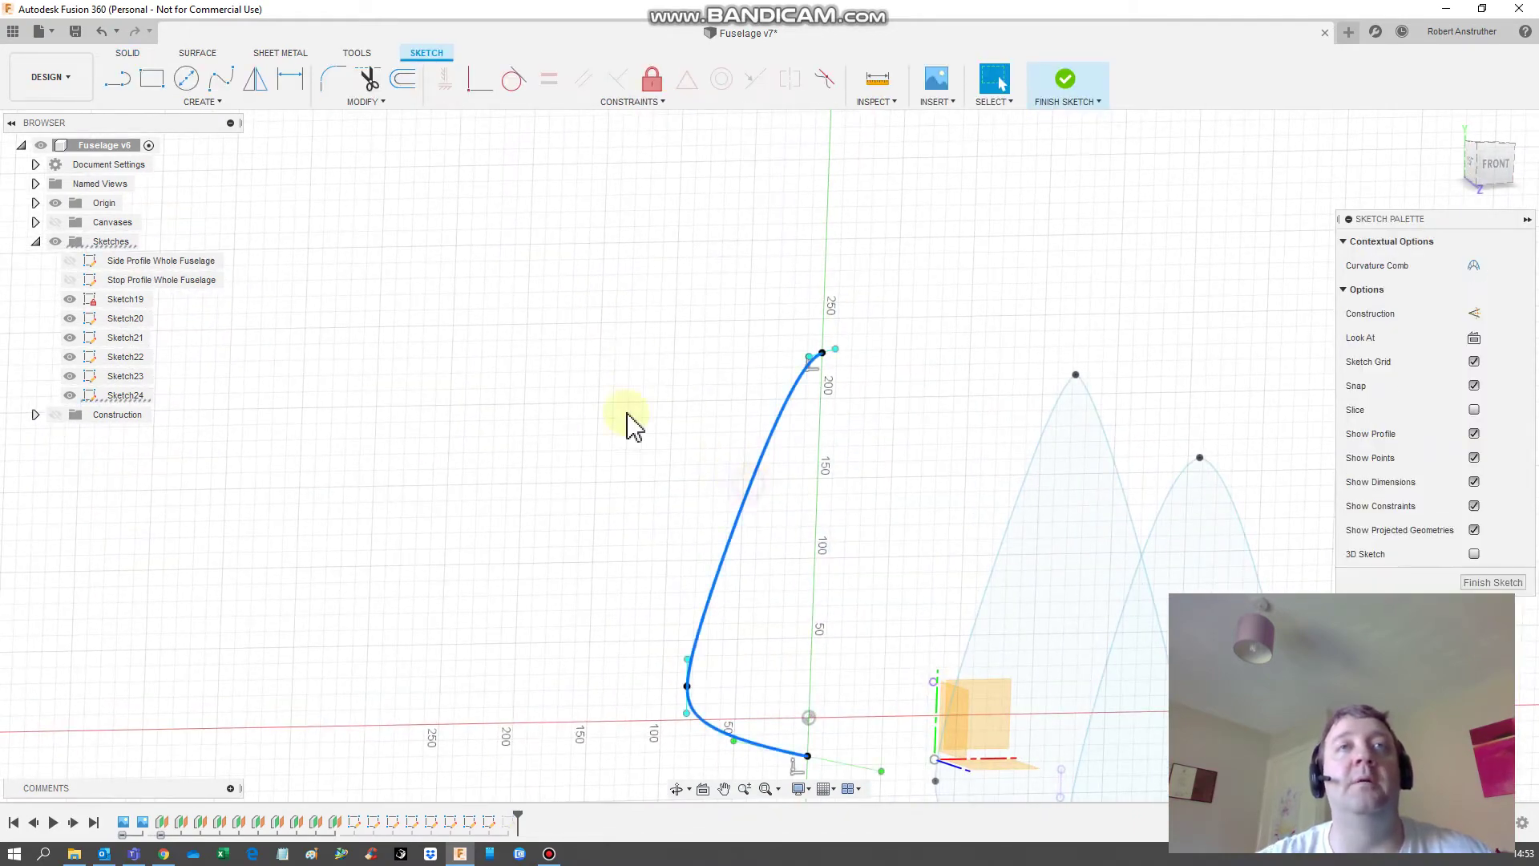
click(247, 87)
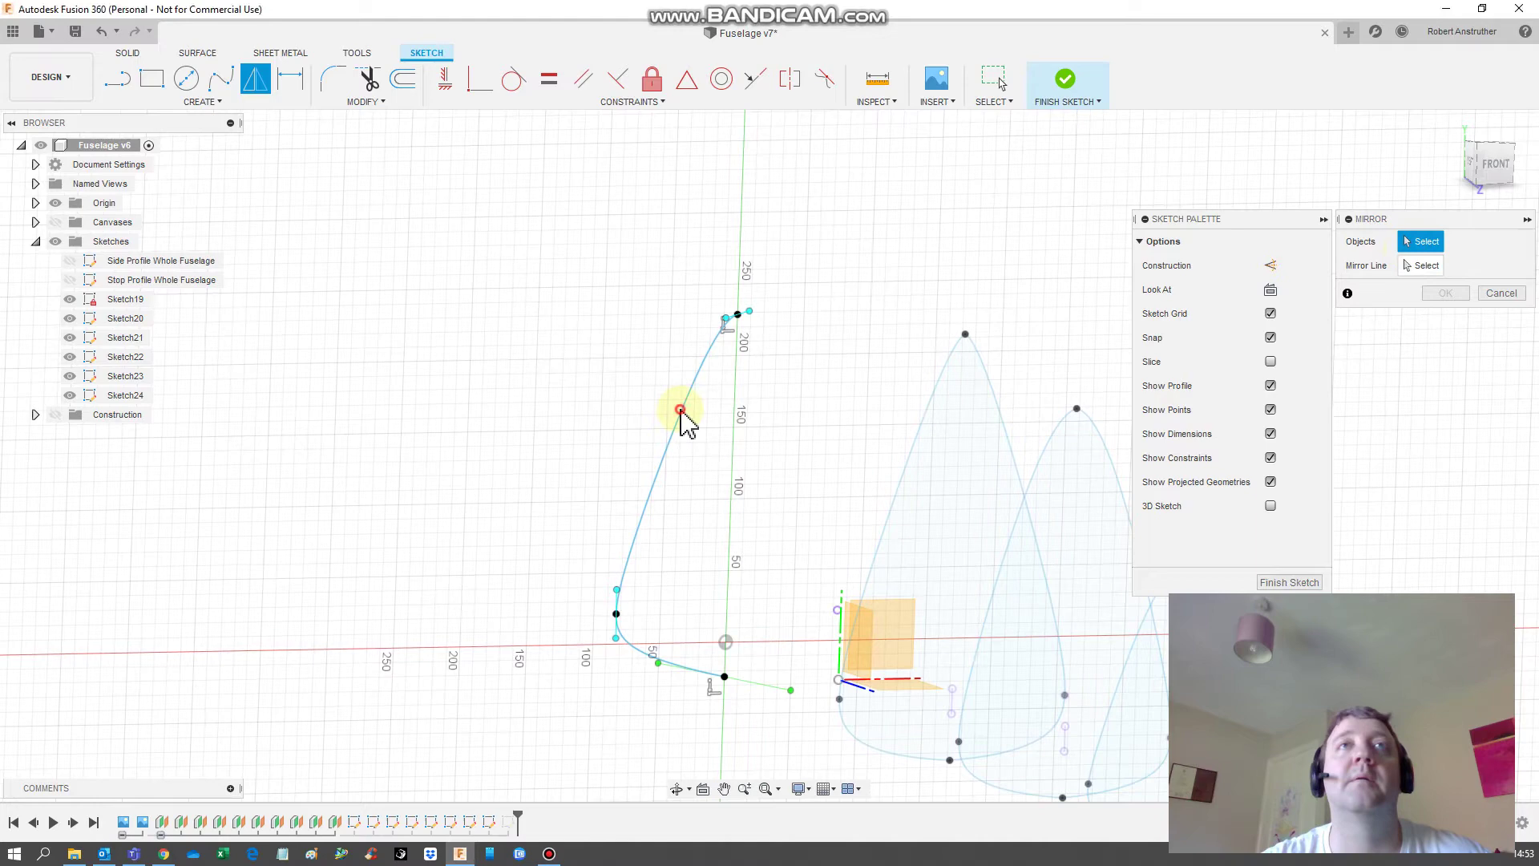
click(1504, 293)
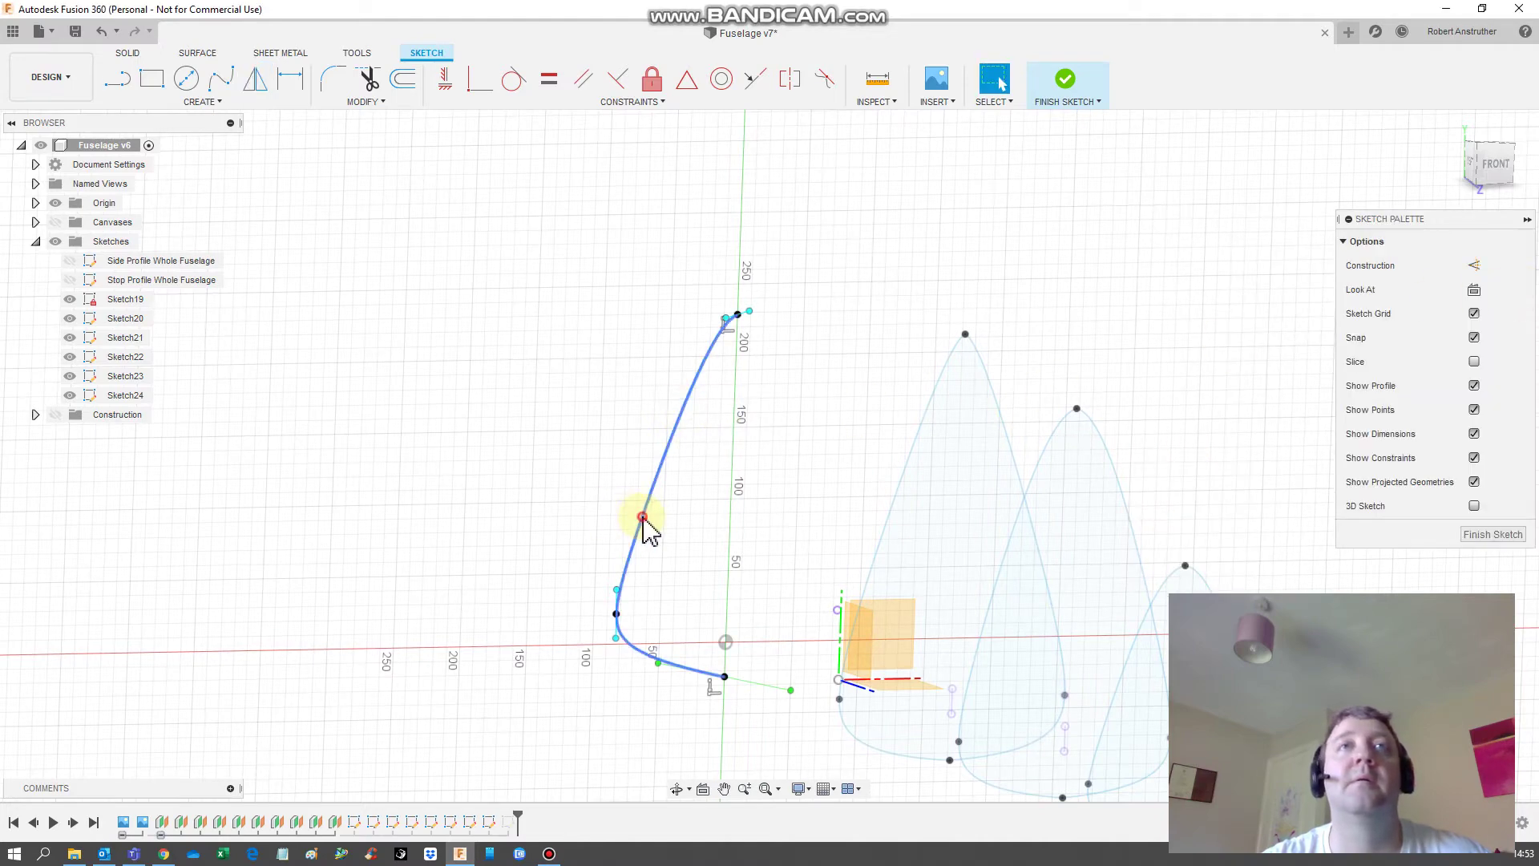
click(643, 520)
click(249, 104)
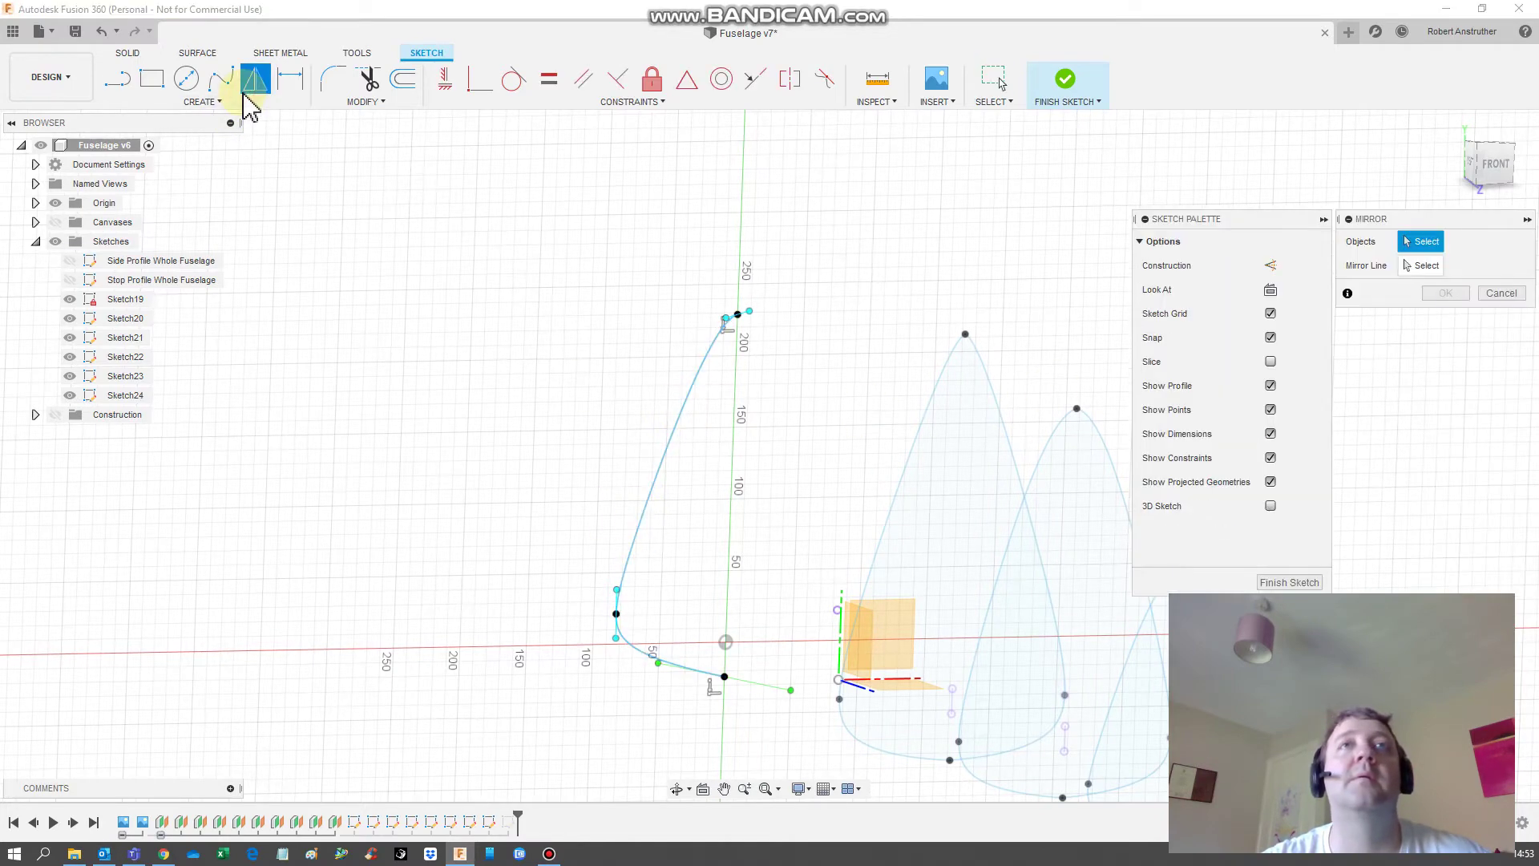
click(1422, 265)
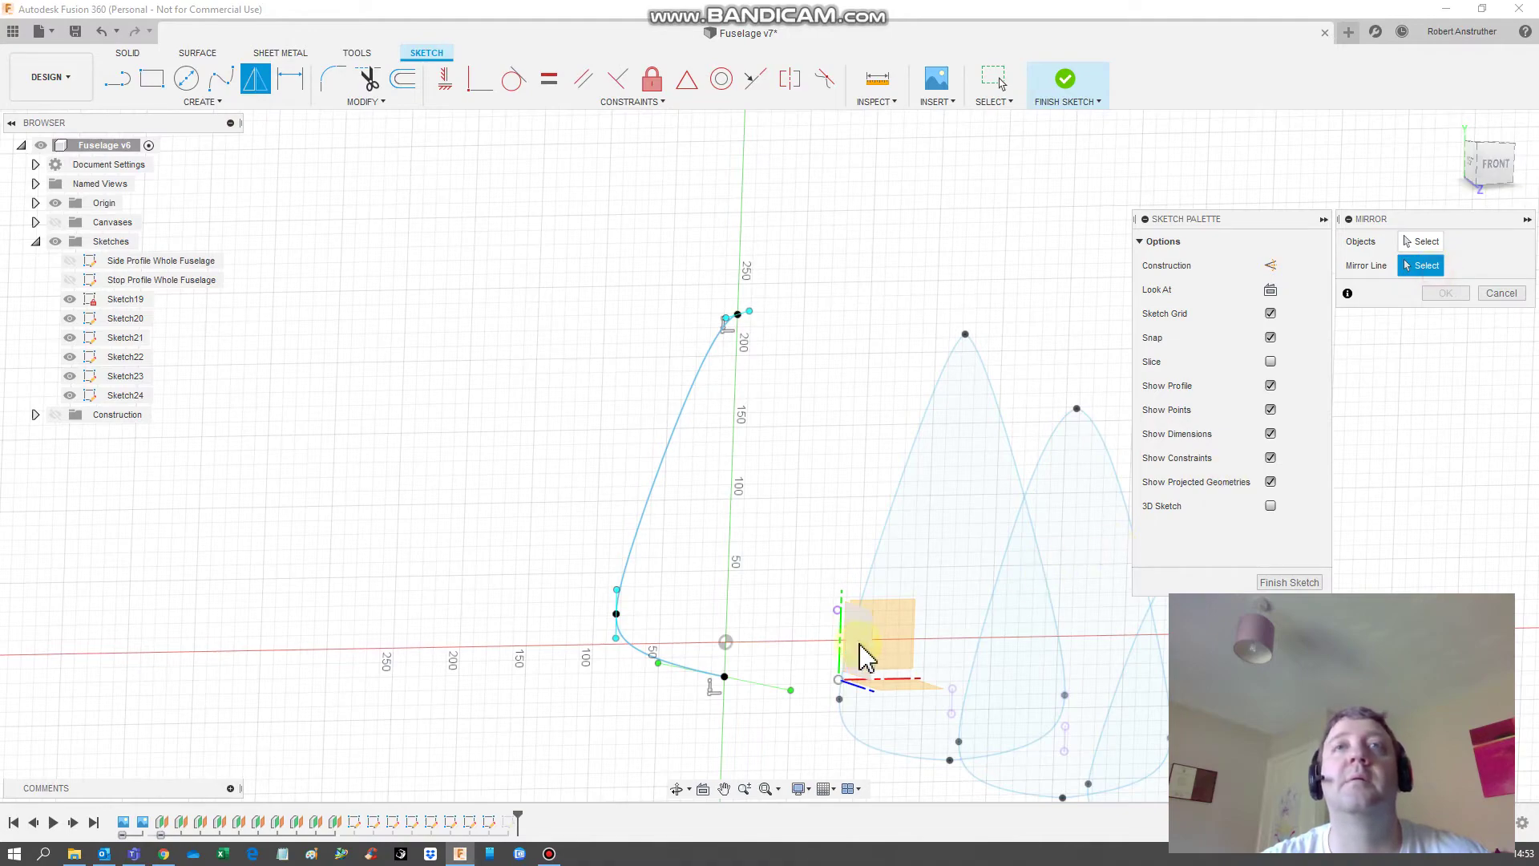
key(ctrl+s)
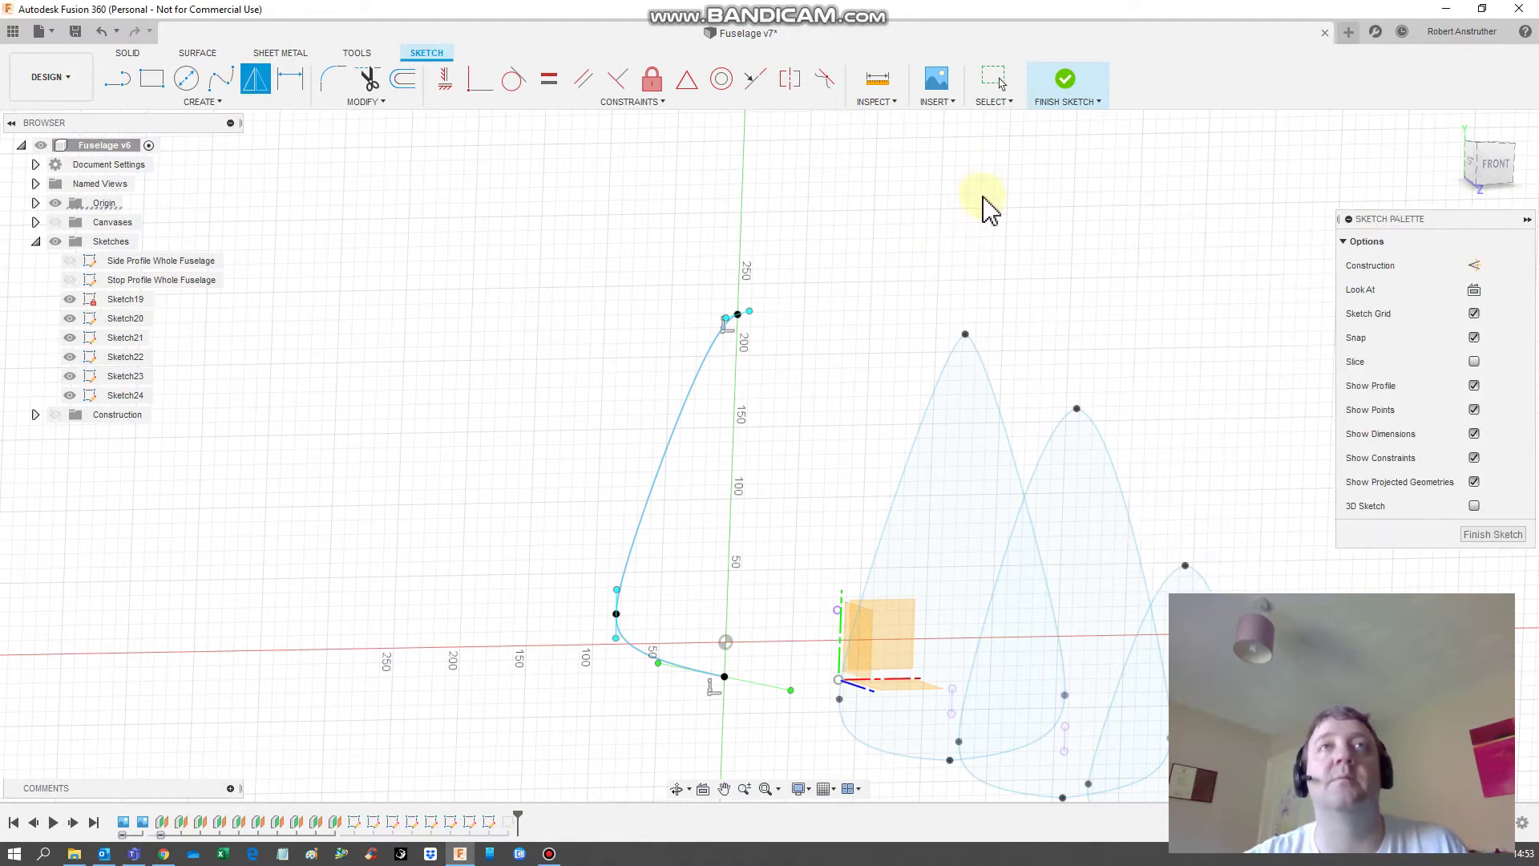
Step: Undo the last tangent handle move on Sketch24's top point
key(ctrl+z)
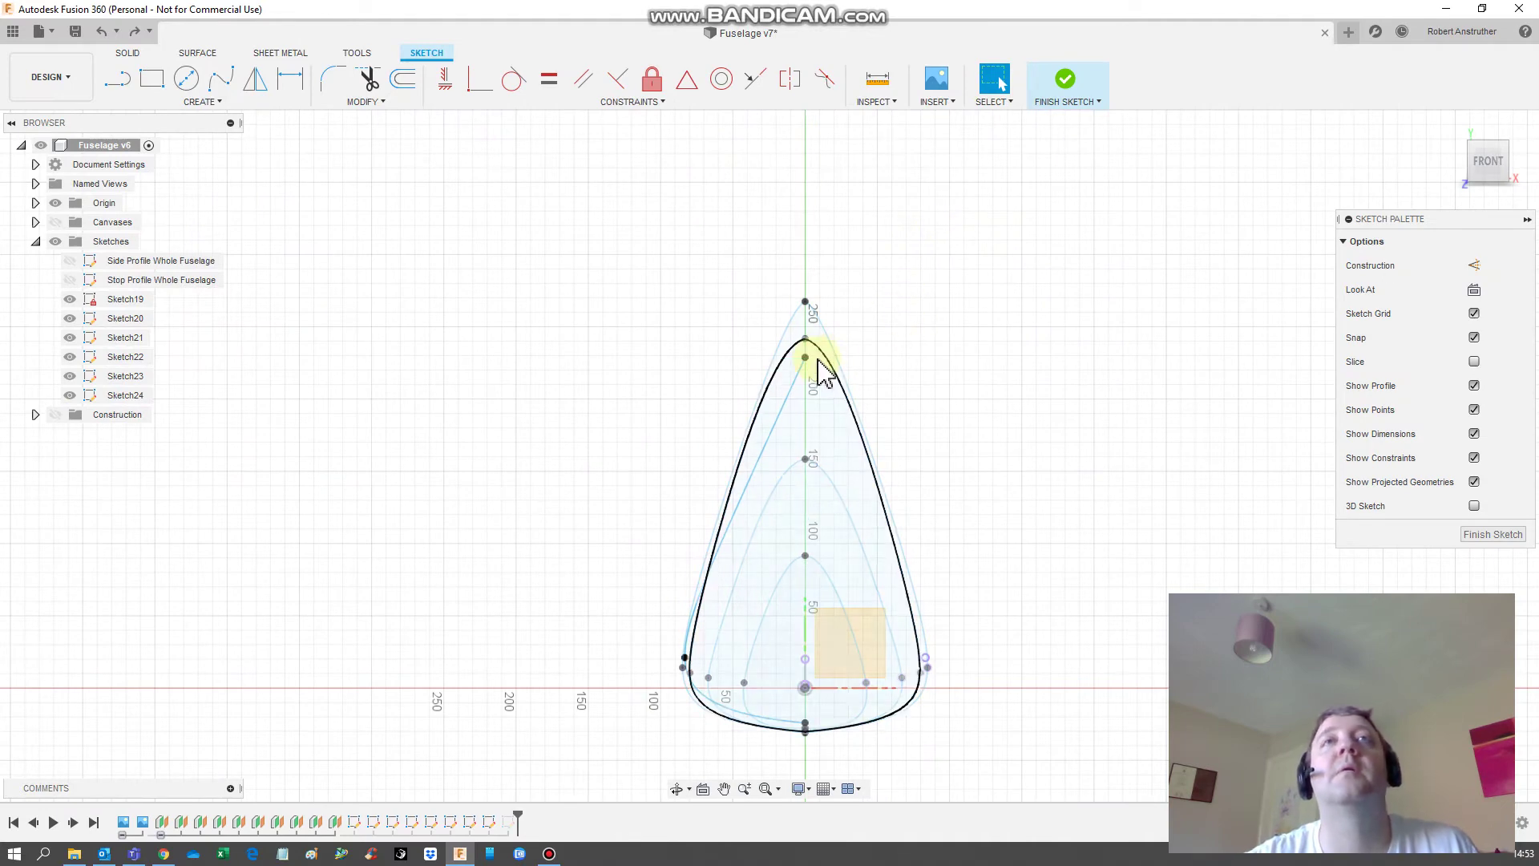
key(ctrl+z)
key(ctrl+y)
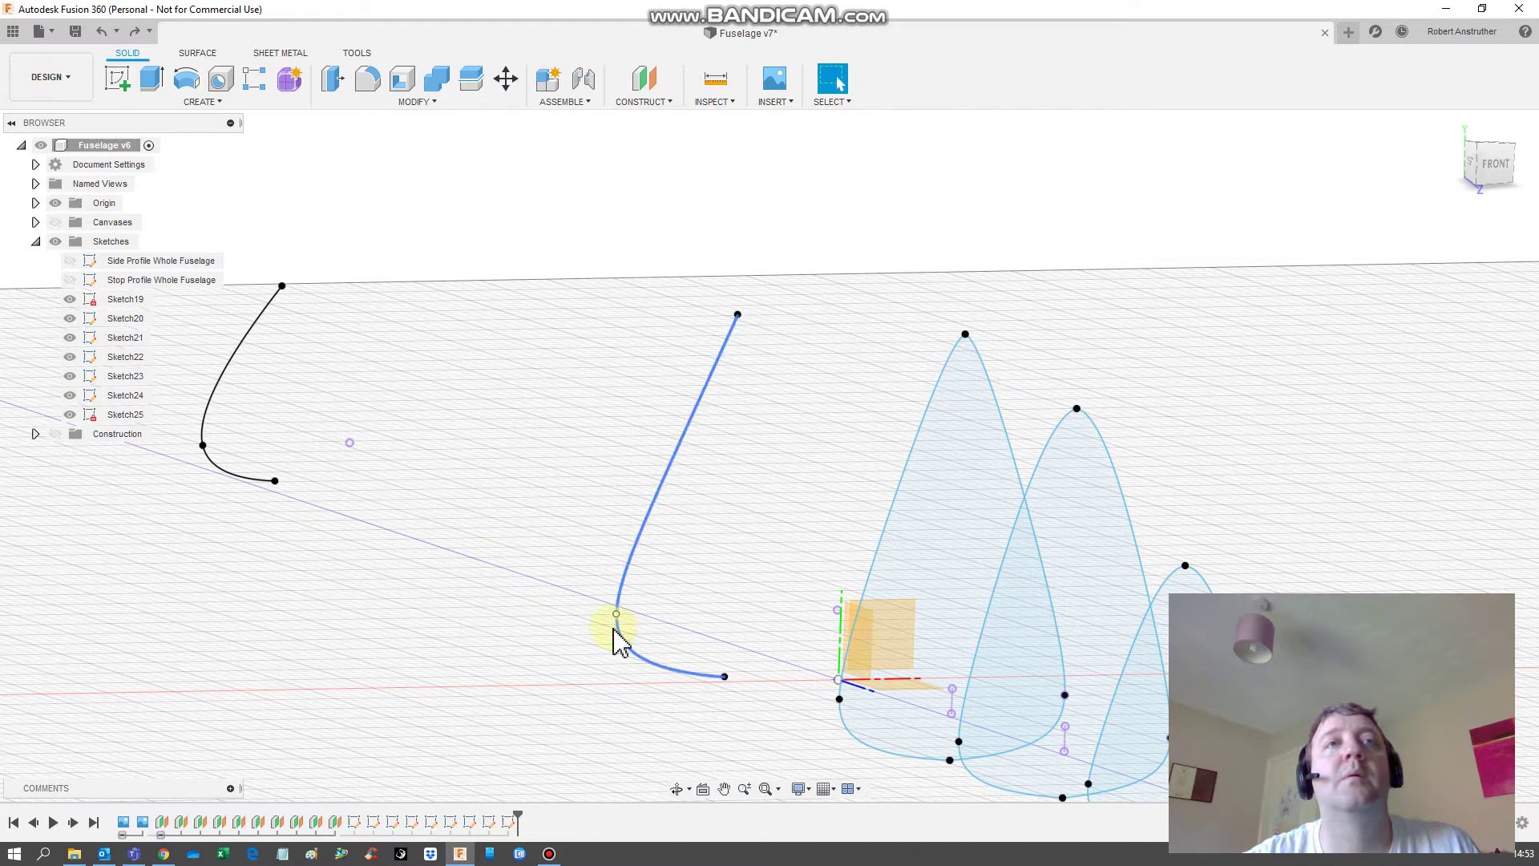
Step: Move the upper tangent handle of Sketch24's side point about -0.6 mm in X and 2.8 mm in Y, using the front view
right_click(615, 623)
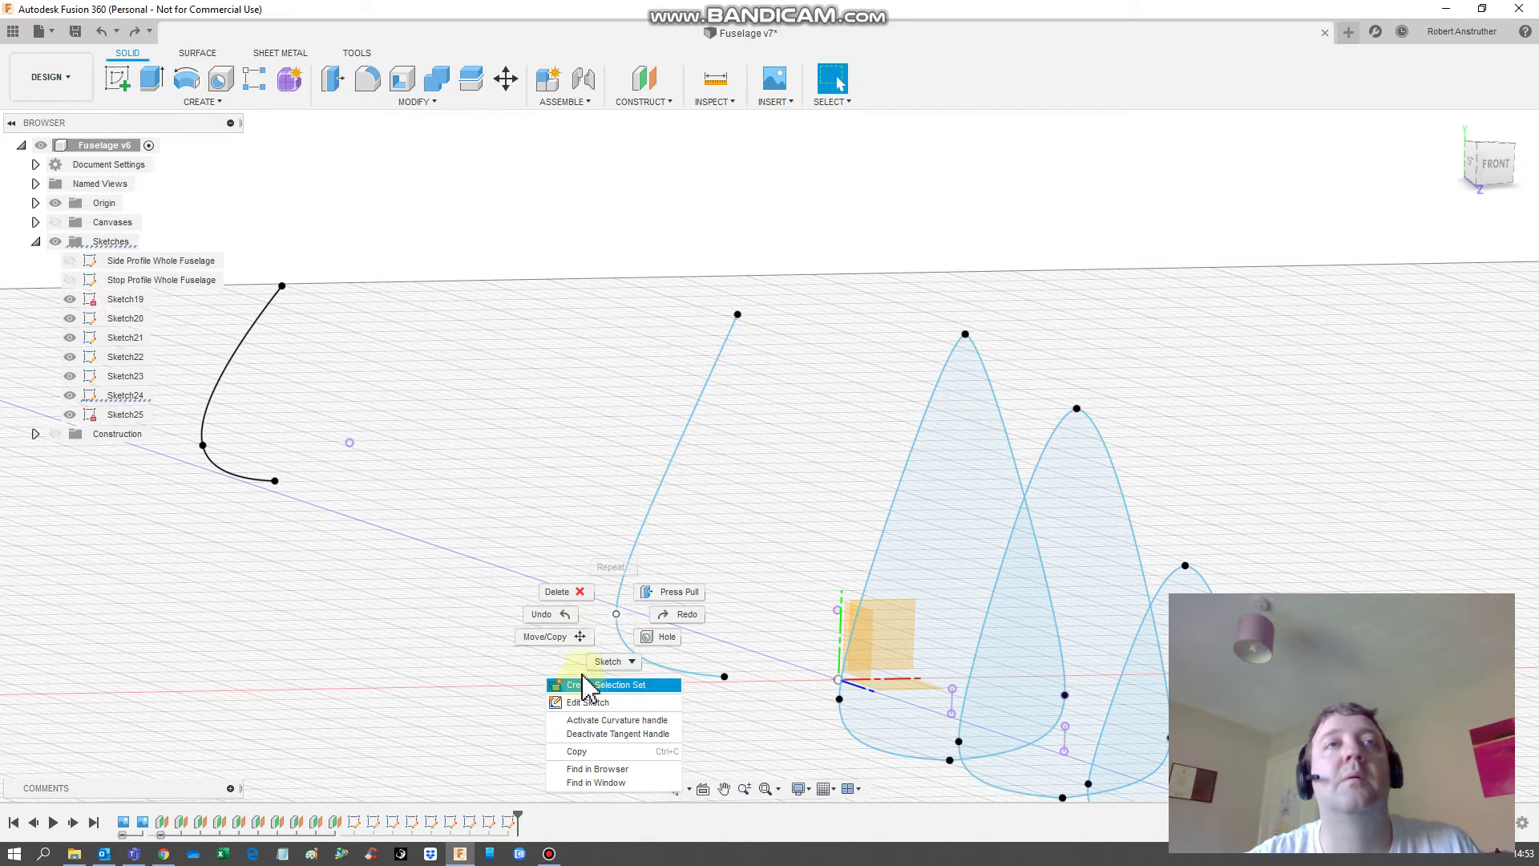
click(577, 639)
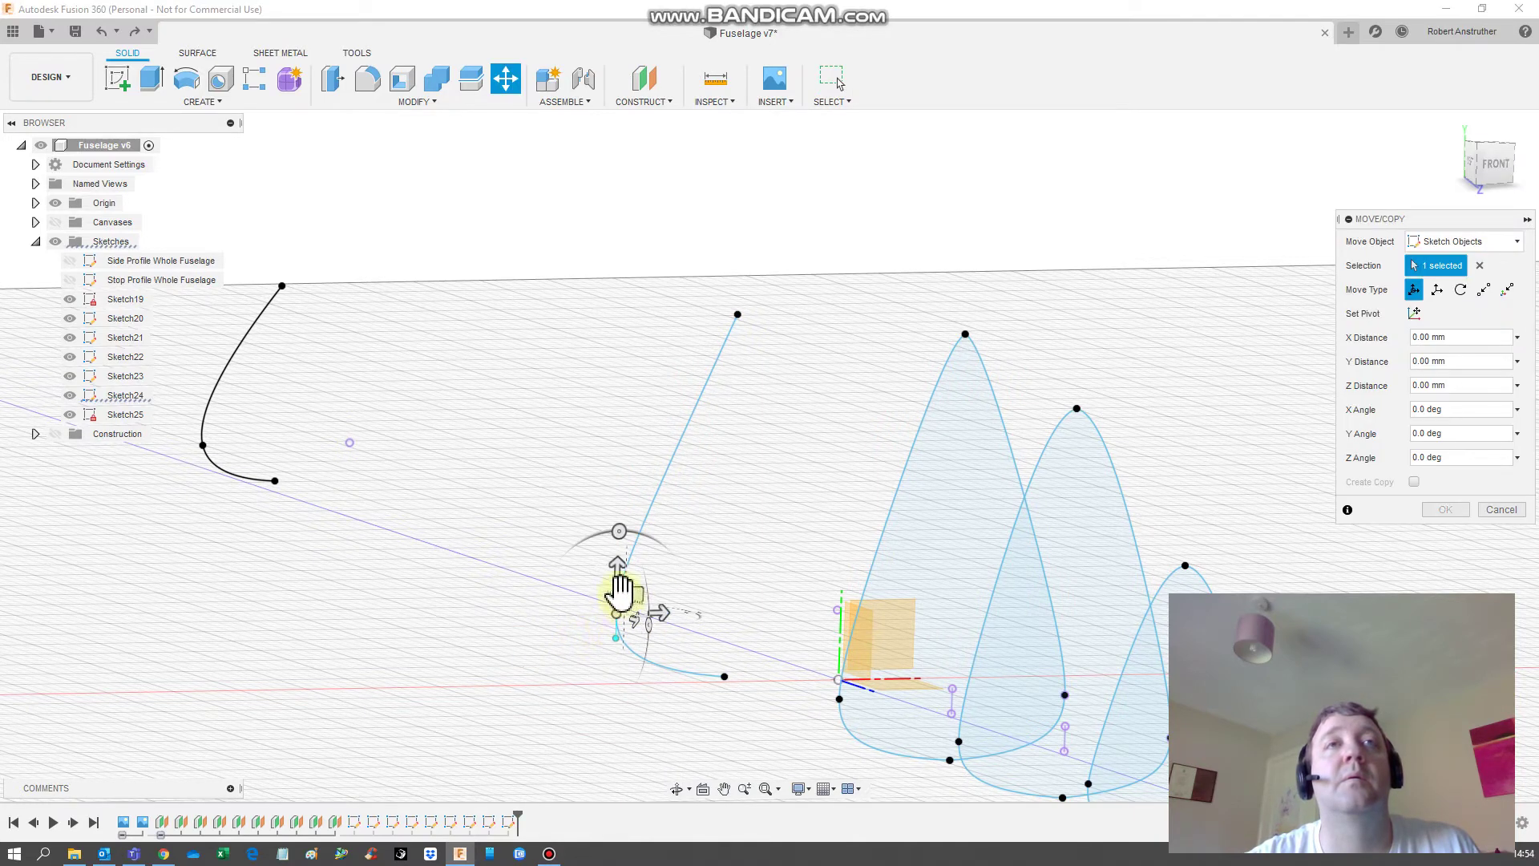
click(618, 591)
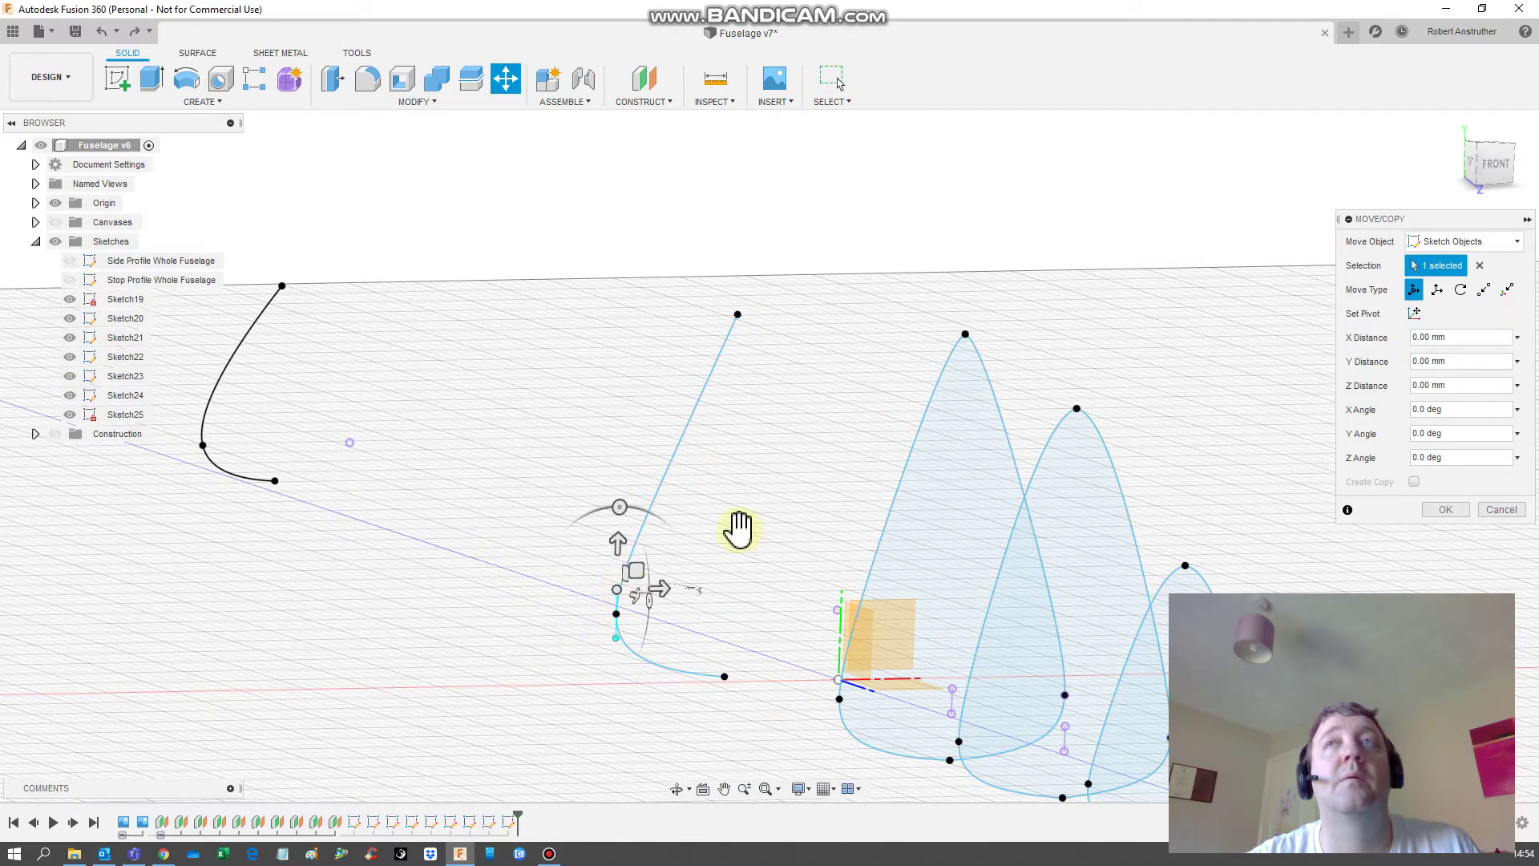
click(1501, 170)
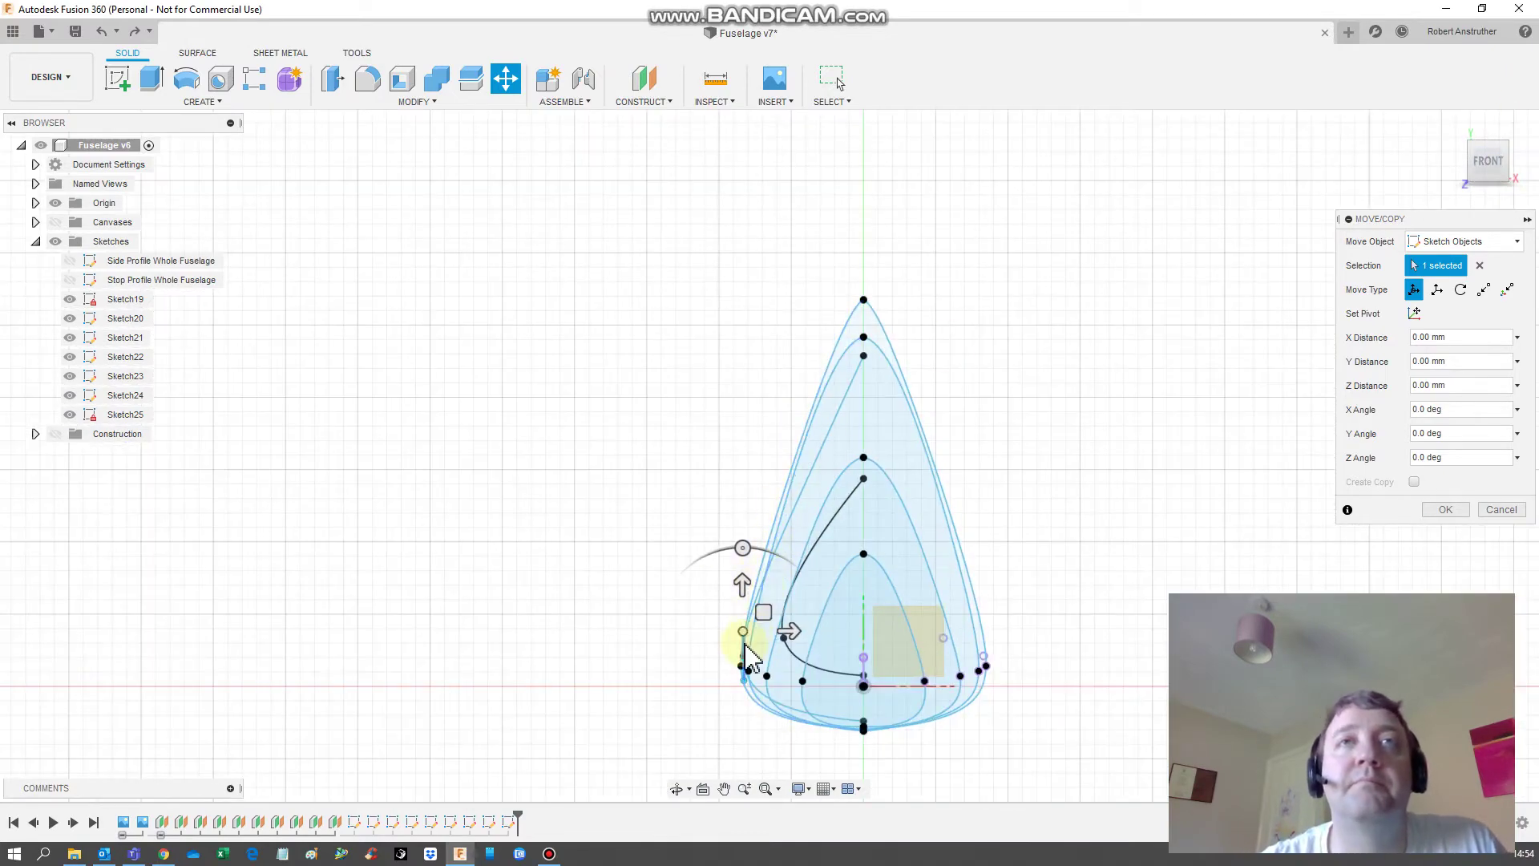
drag(742, 625, 708, 561)
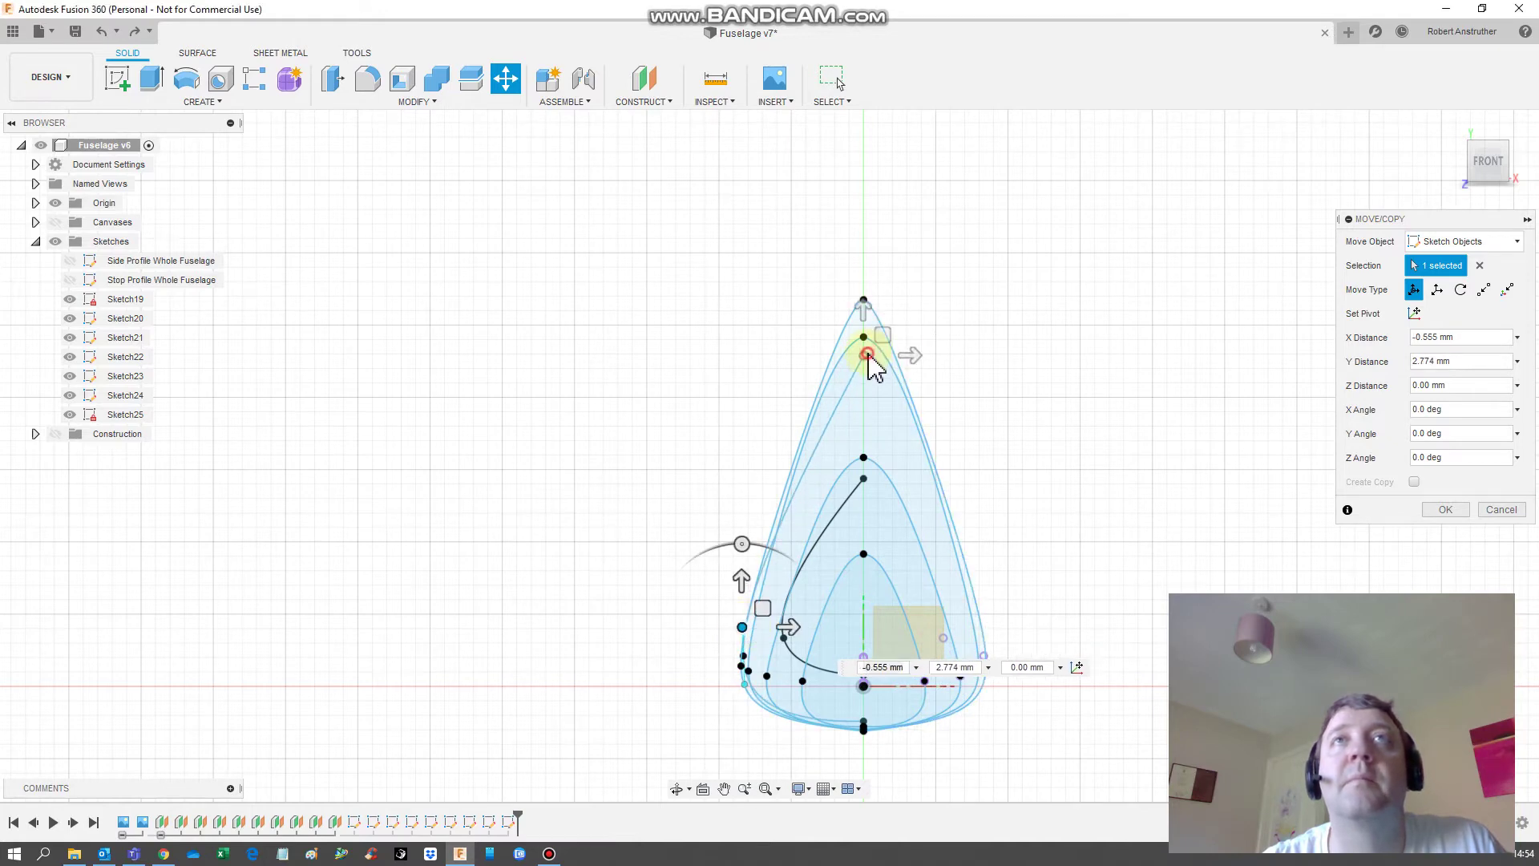
Step: Move the lower-left tangent handle of Sketch24's top point about 10 mm in X and 31.1 mm in Y
click(864, 356)
drag(843, 406, 852, 354)
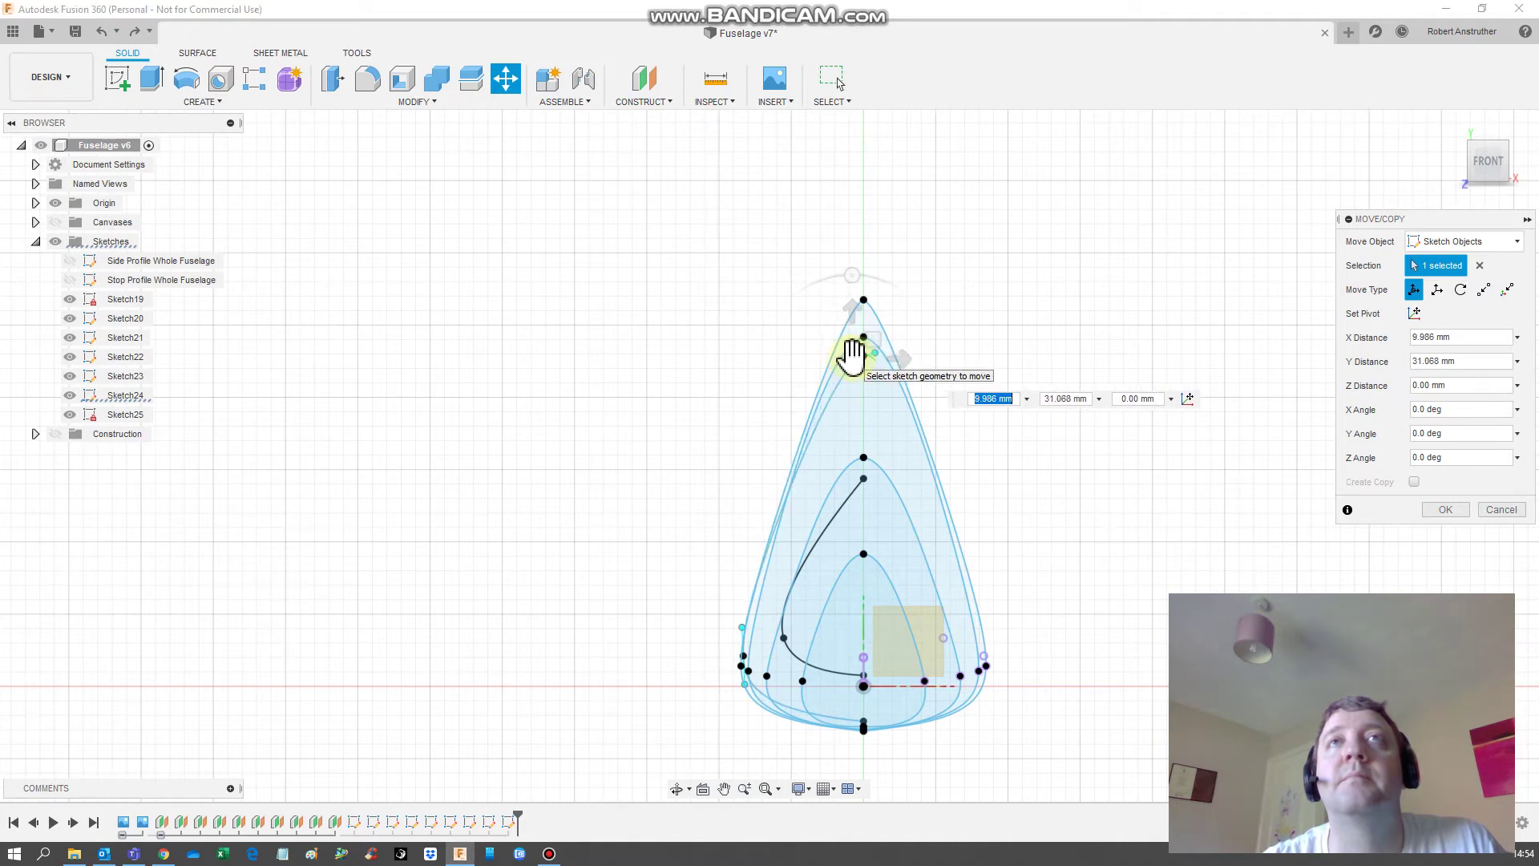
click(1188, 496)
key(Return)
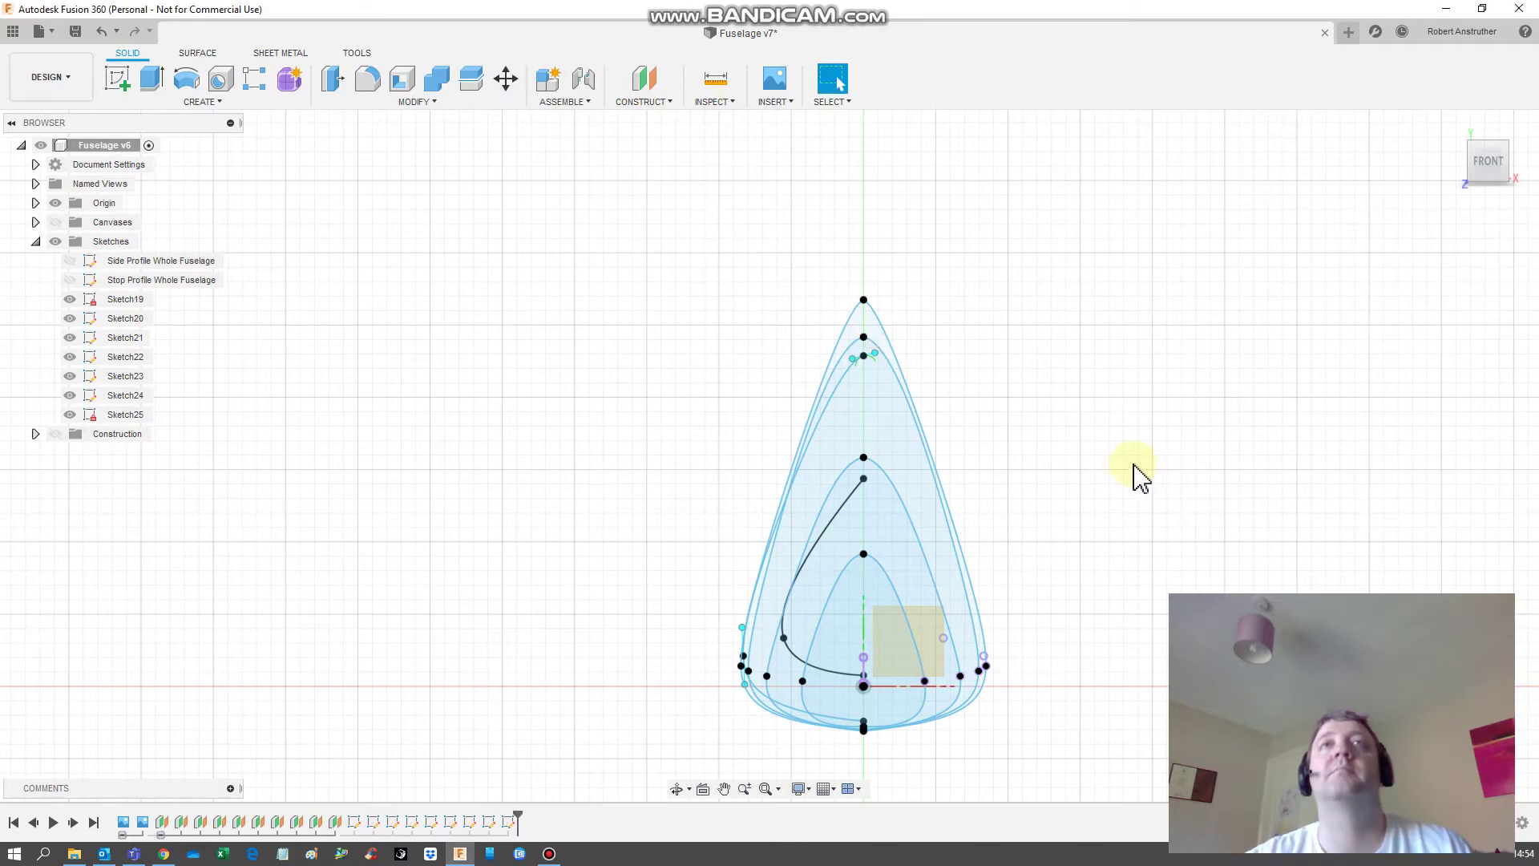
Step: Edit Sketch24, try again to mirror the reshaped half-profile spline across the vertical YZ origin plane, and finish the sketch
mouse_move(1133, 465)
shift+middle_down()
mouse_move(747, 504)
mouse_move(687, 491)
mouse_move(651, 459)
shift+middle_up()
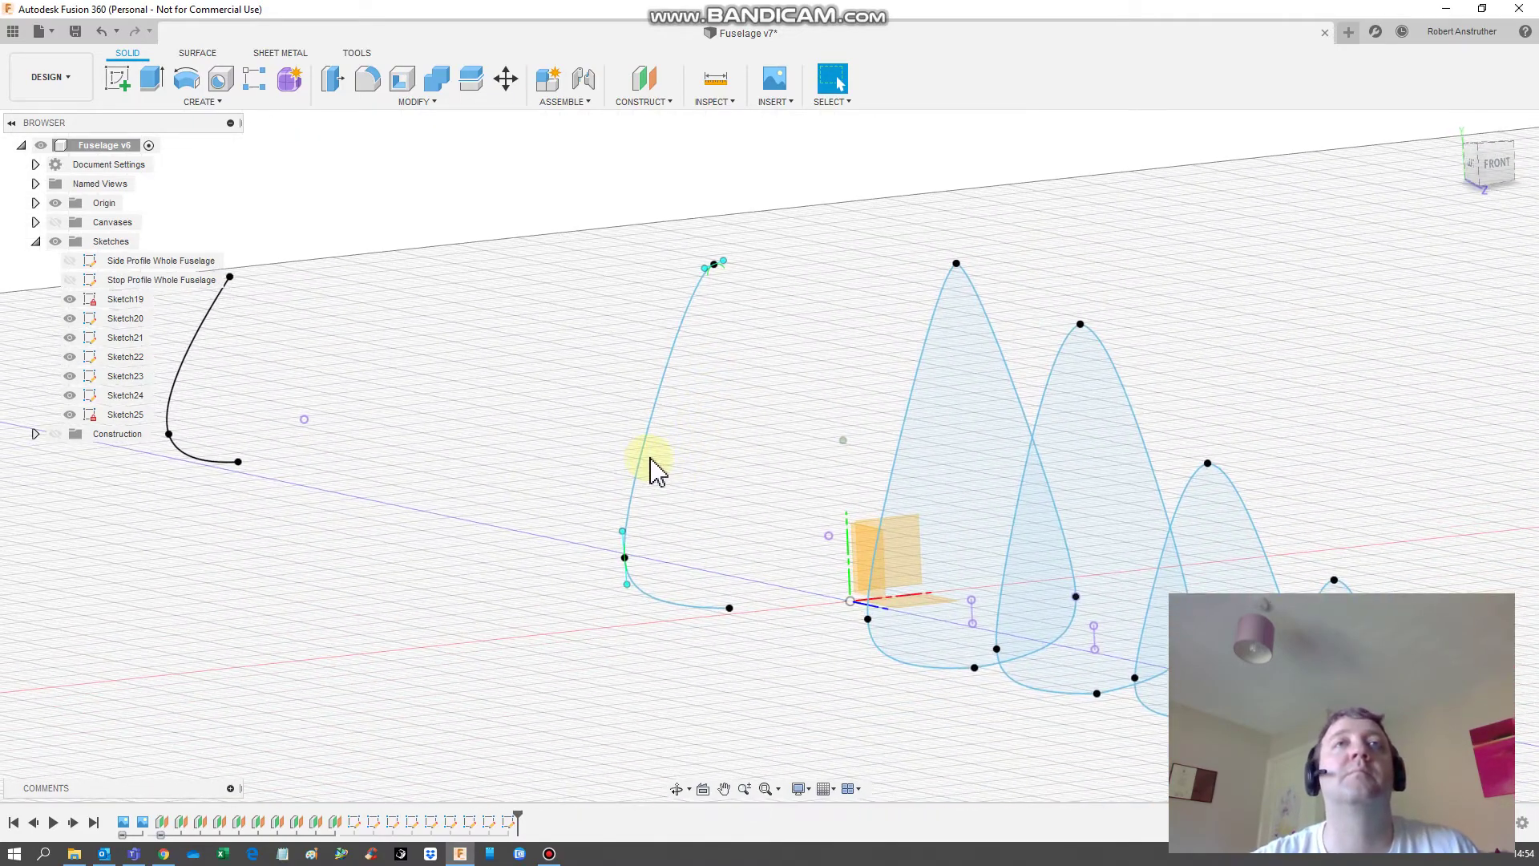
click(645, 457)
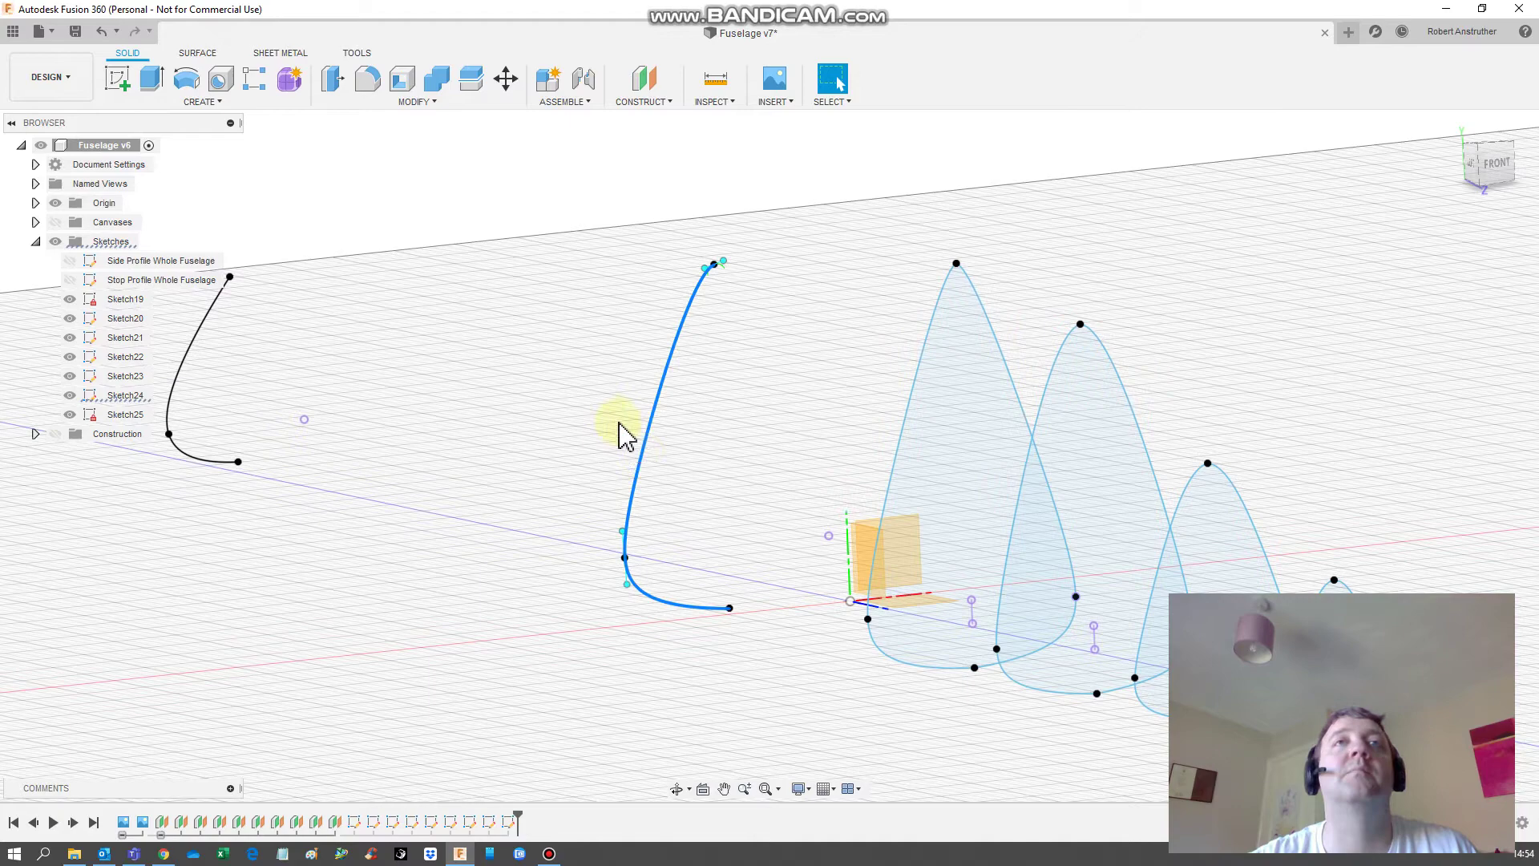
right_click(644, 458)
click(609, 533)
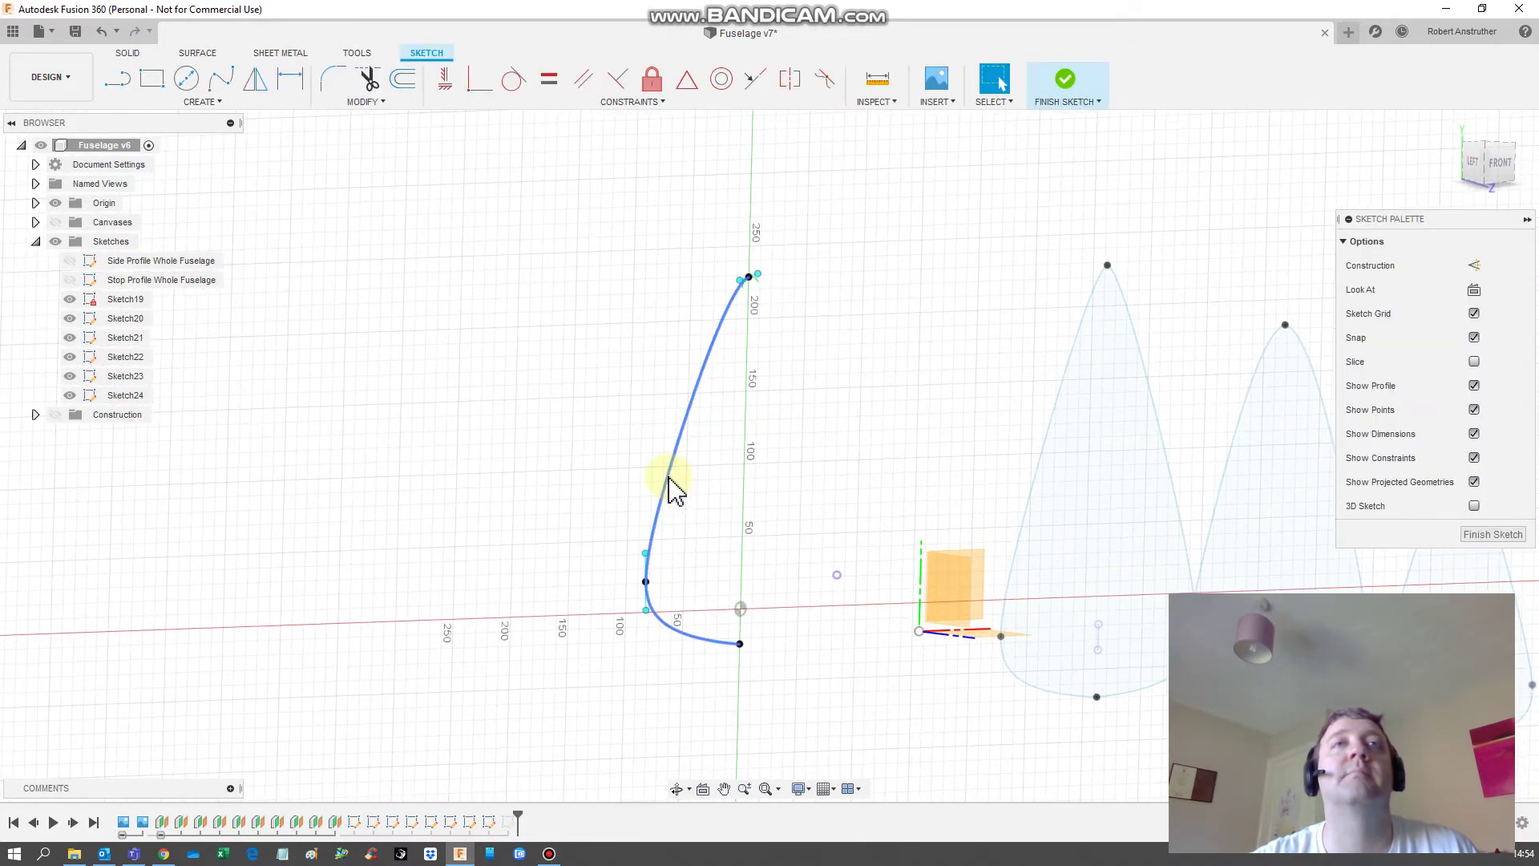
click(255, 80)
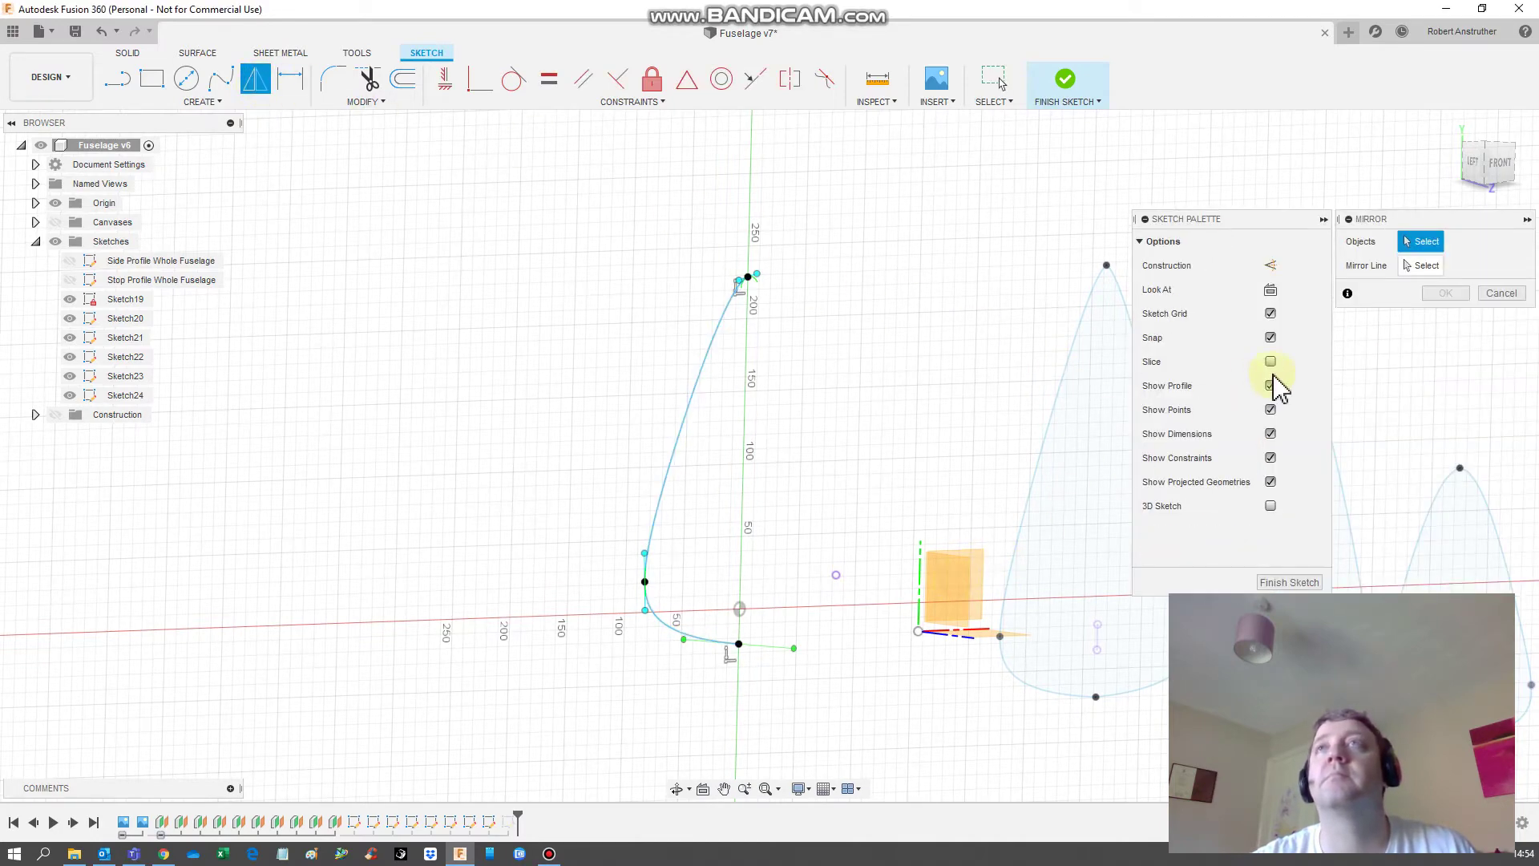
click(1425, 267)
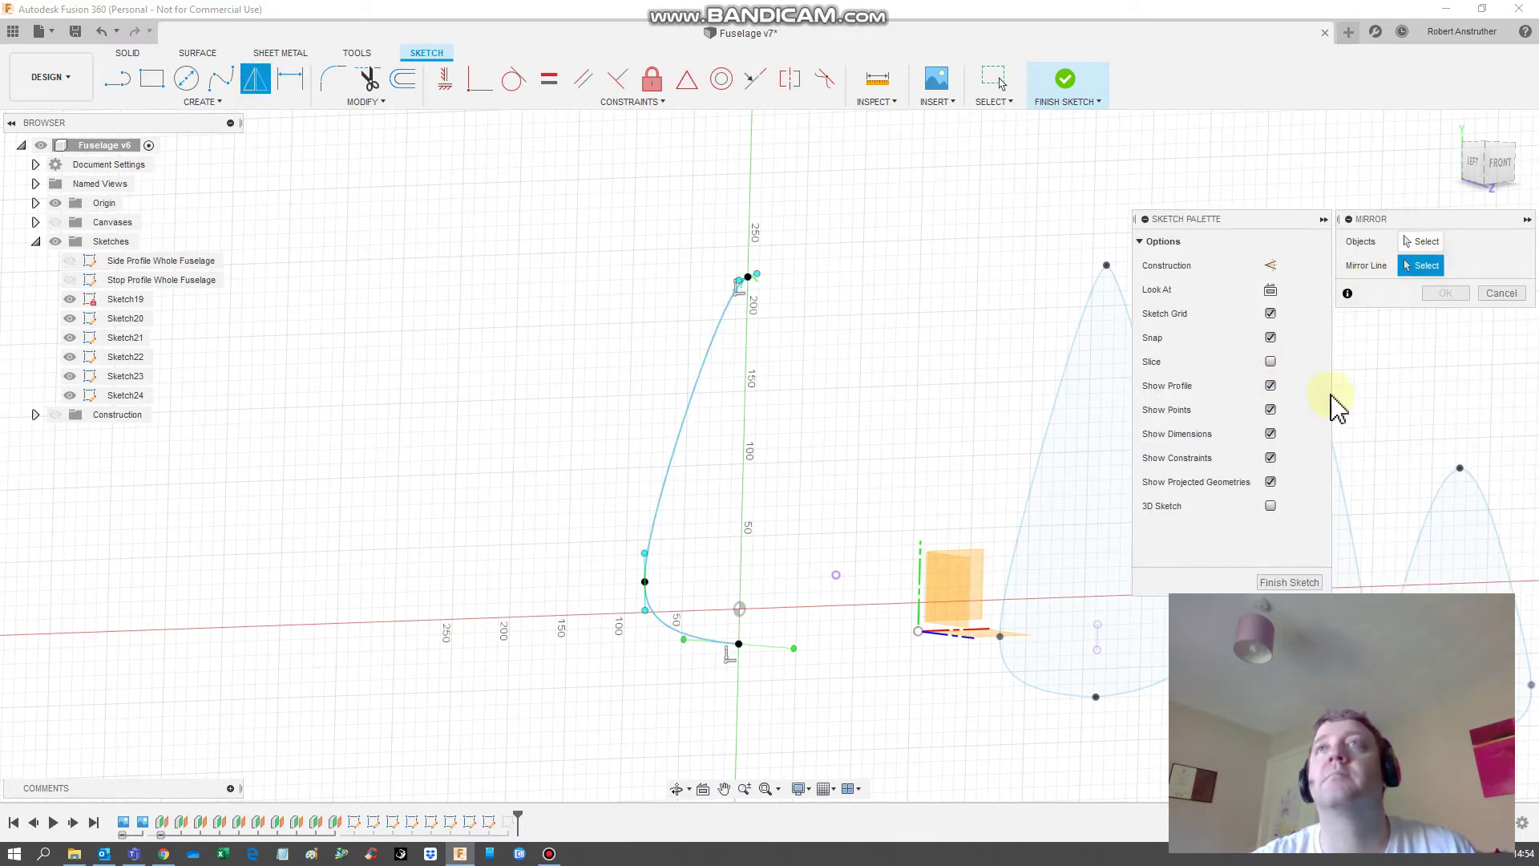
click(944, 613)
click(1445, 294)
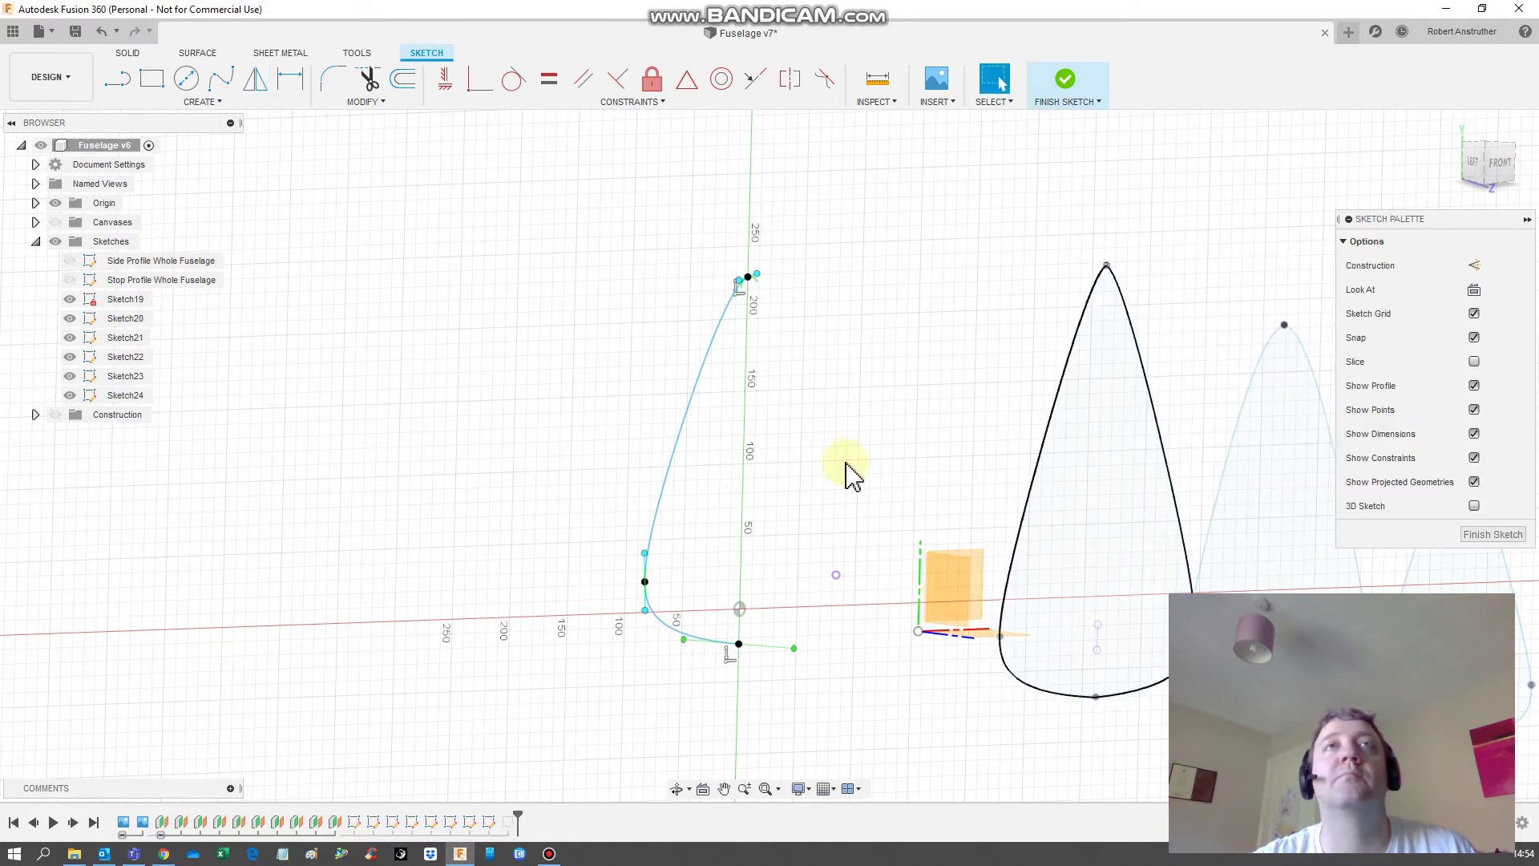
click(682, 451)
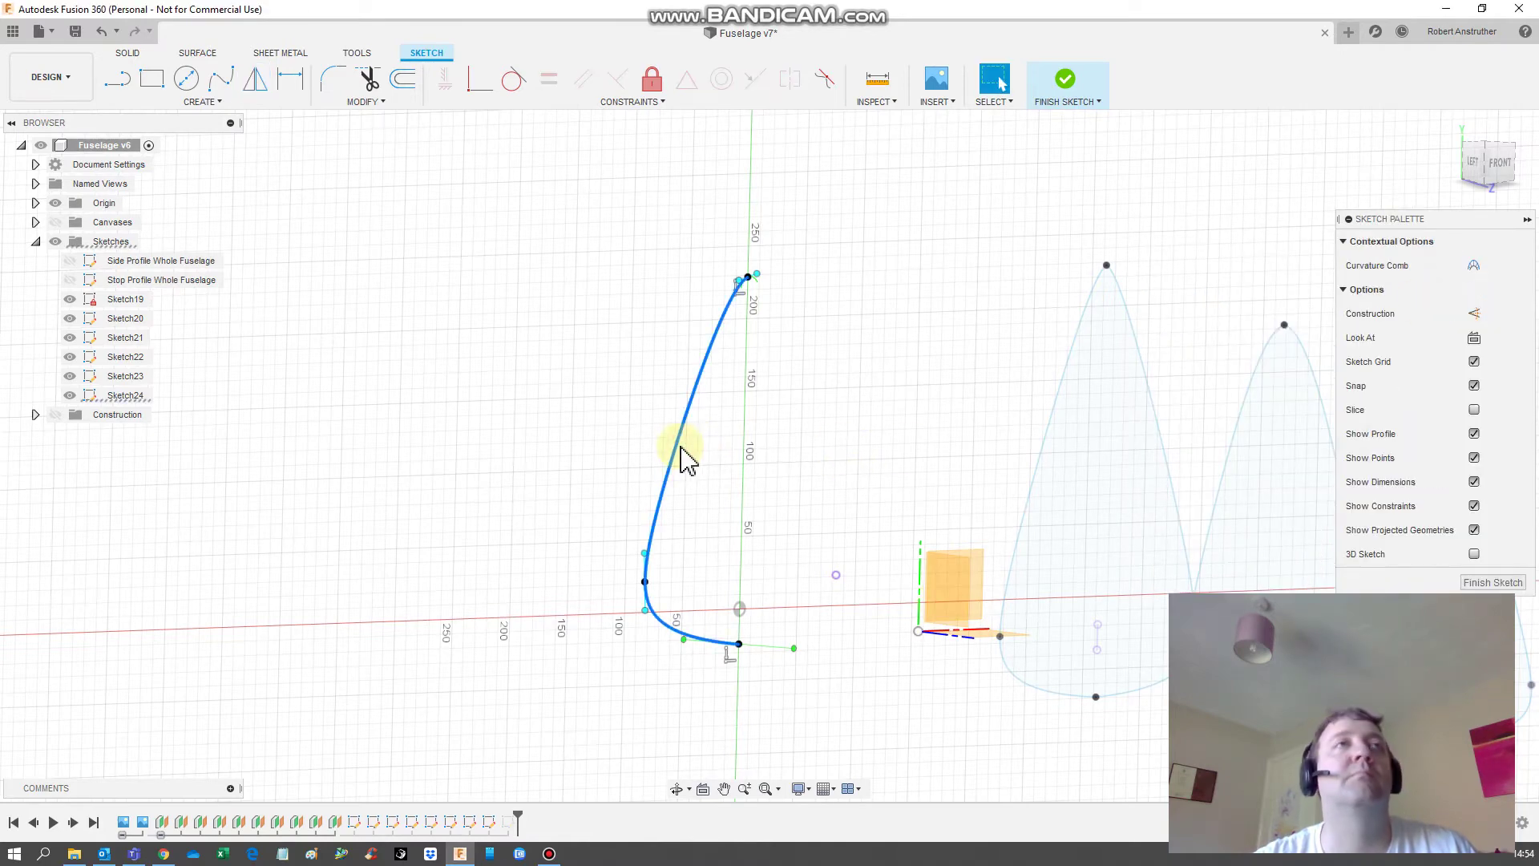
click(127, 396)
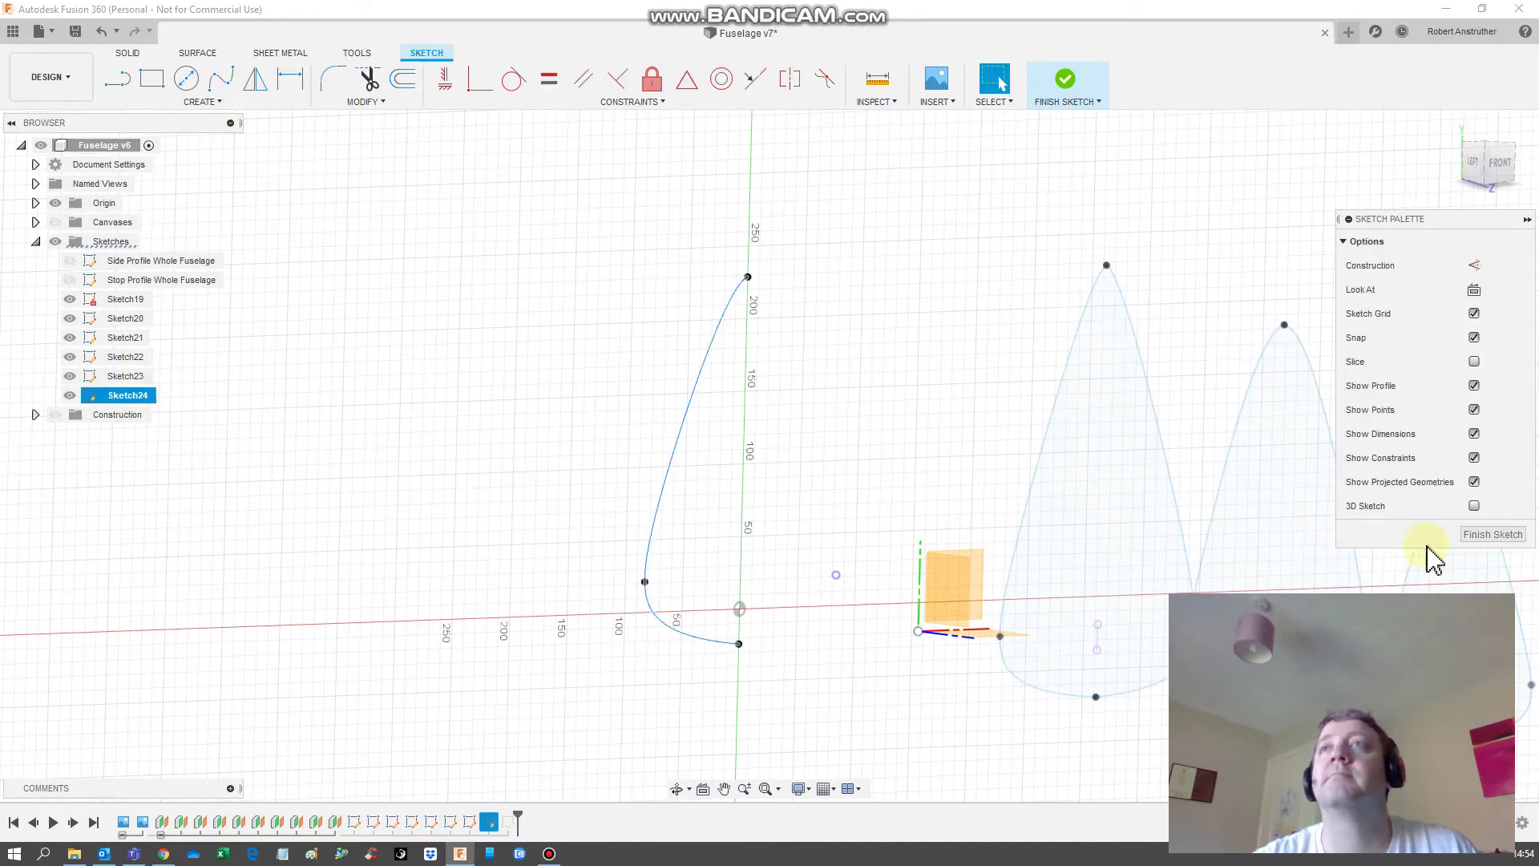
click(1490, 534)
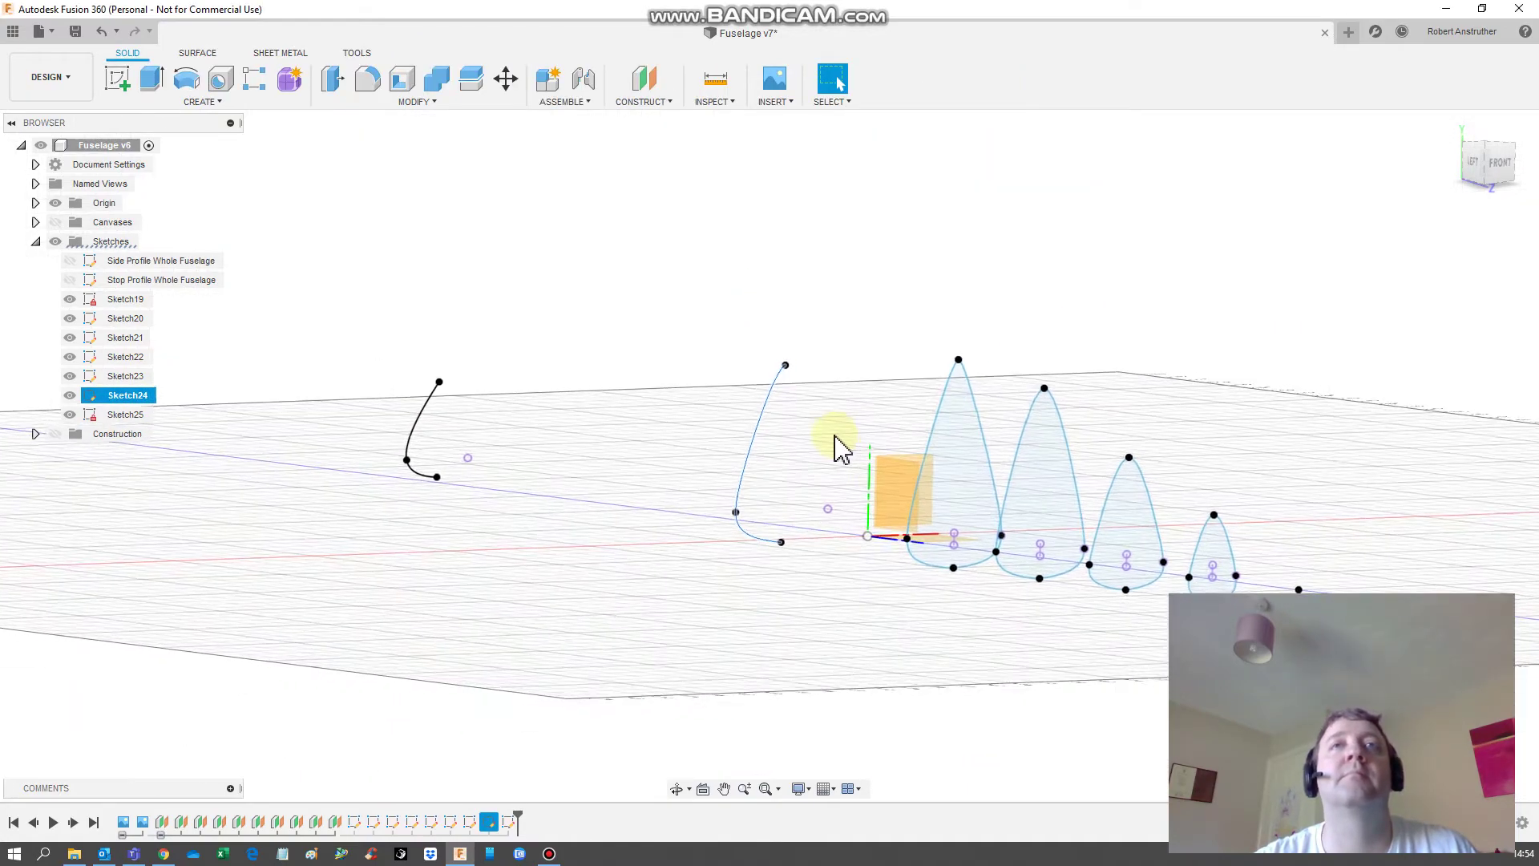
Step: Edit Sketch24, select its half-profile spline and examine the curve and tangent handle at the top point up close
click(765, 436)
right_click(763, 437)
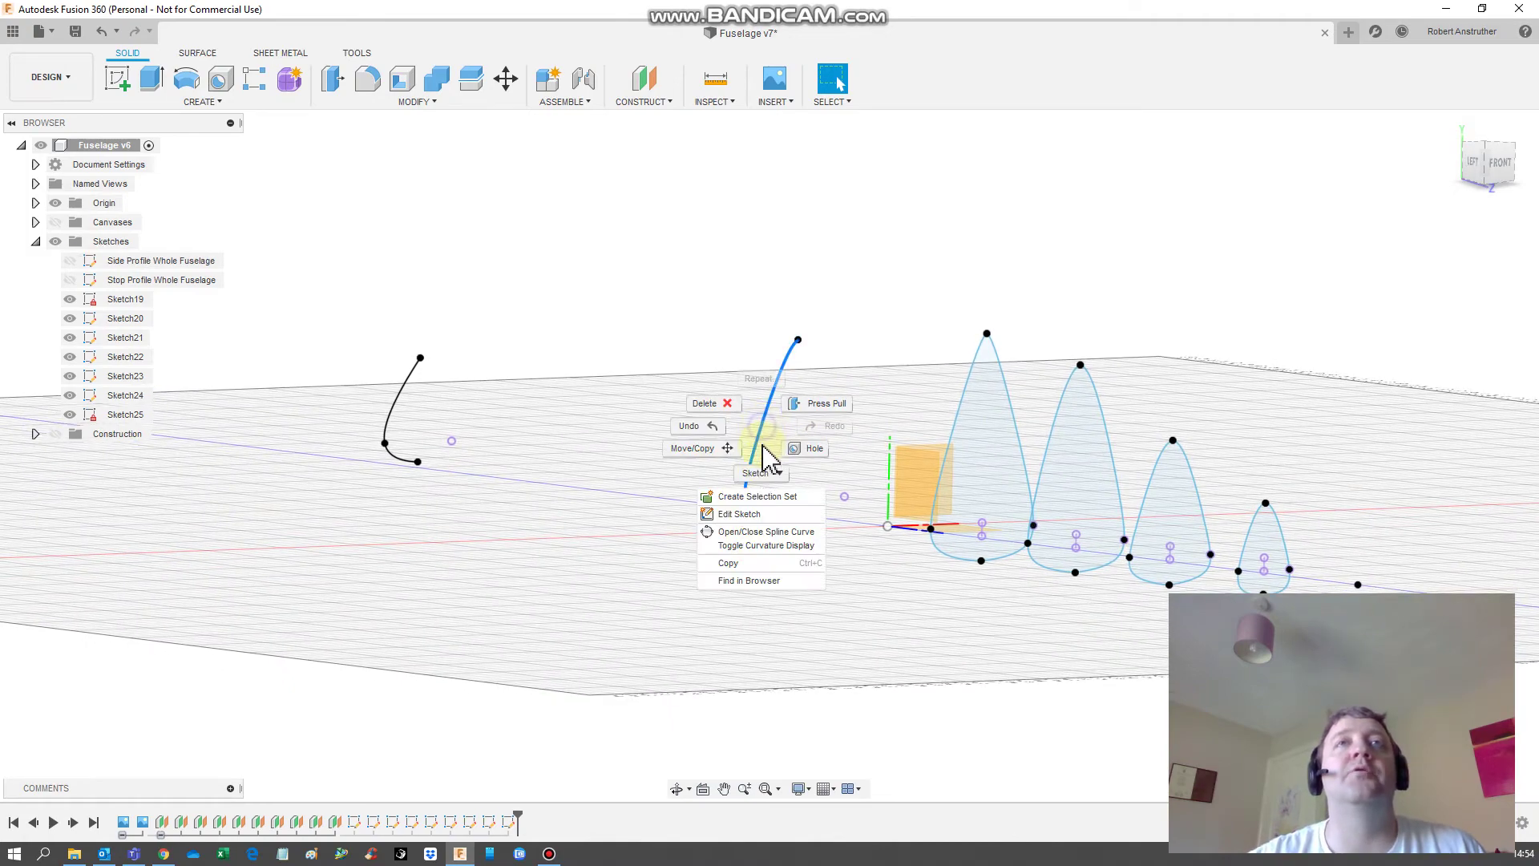
click(772, 523)
mouse_move(1185, 394)
shift+middle_down()
mouse_move(1203, 380)
mouse_move(1099, 368)
mouse_move(951, 399)
shift+middle_up()
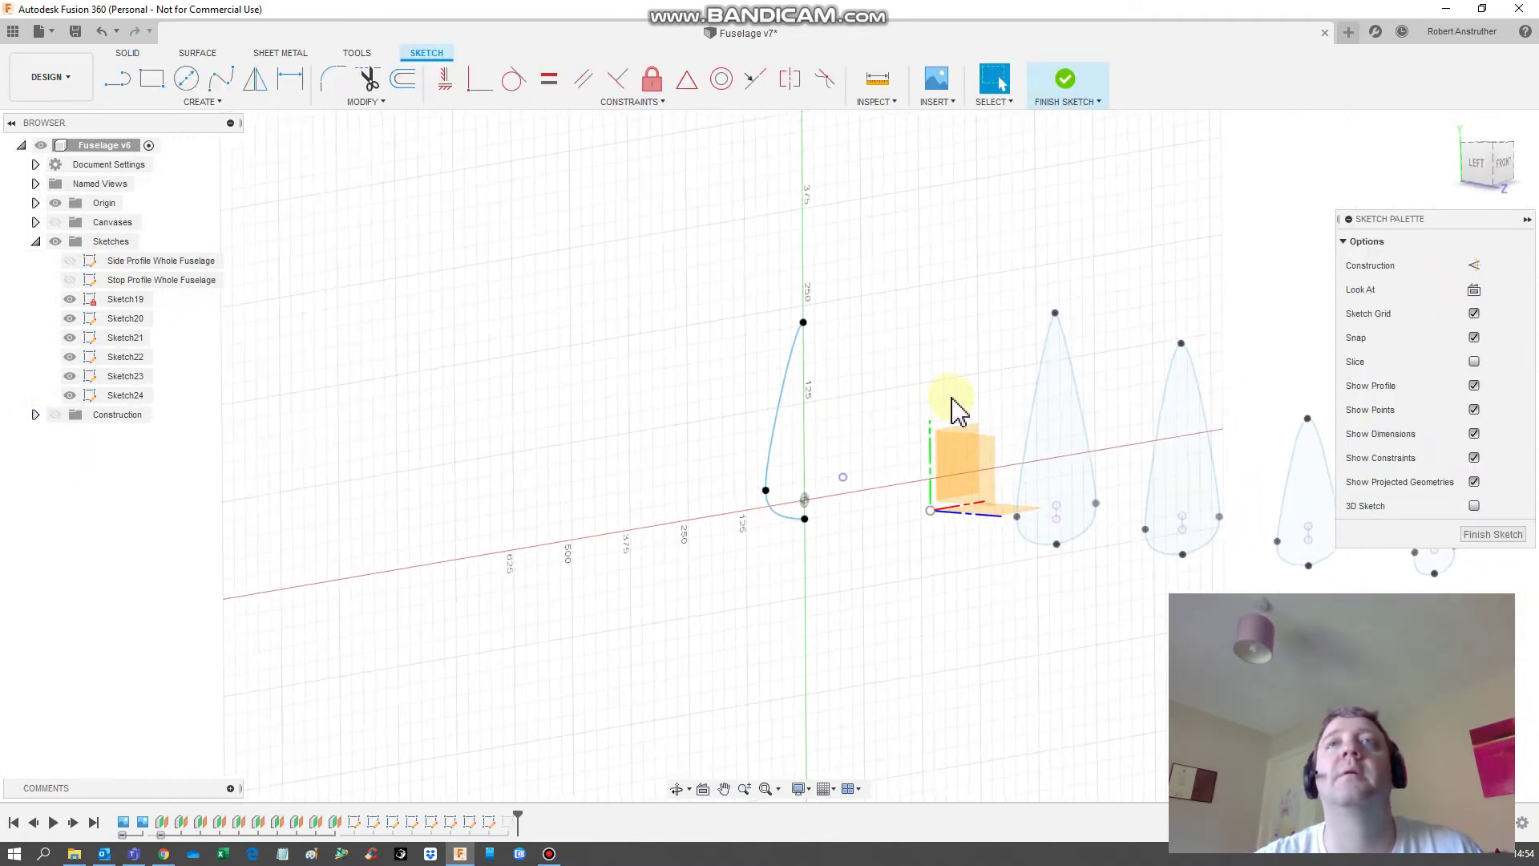
click(759, 424)
scroll(786, 405, up, 10)
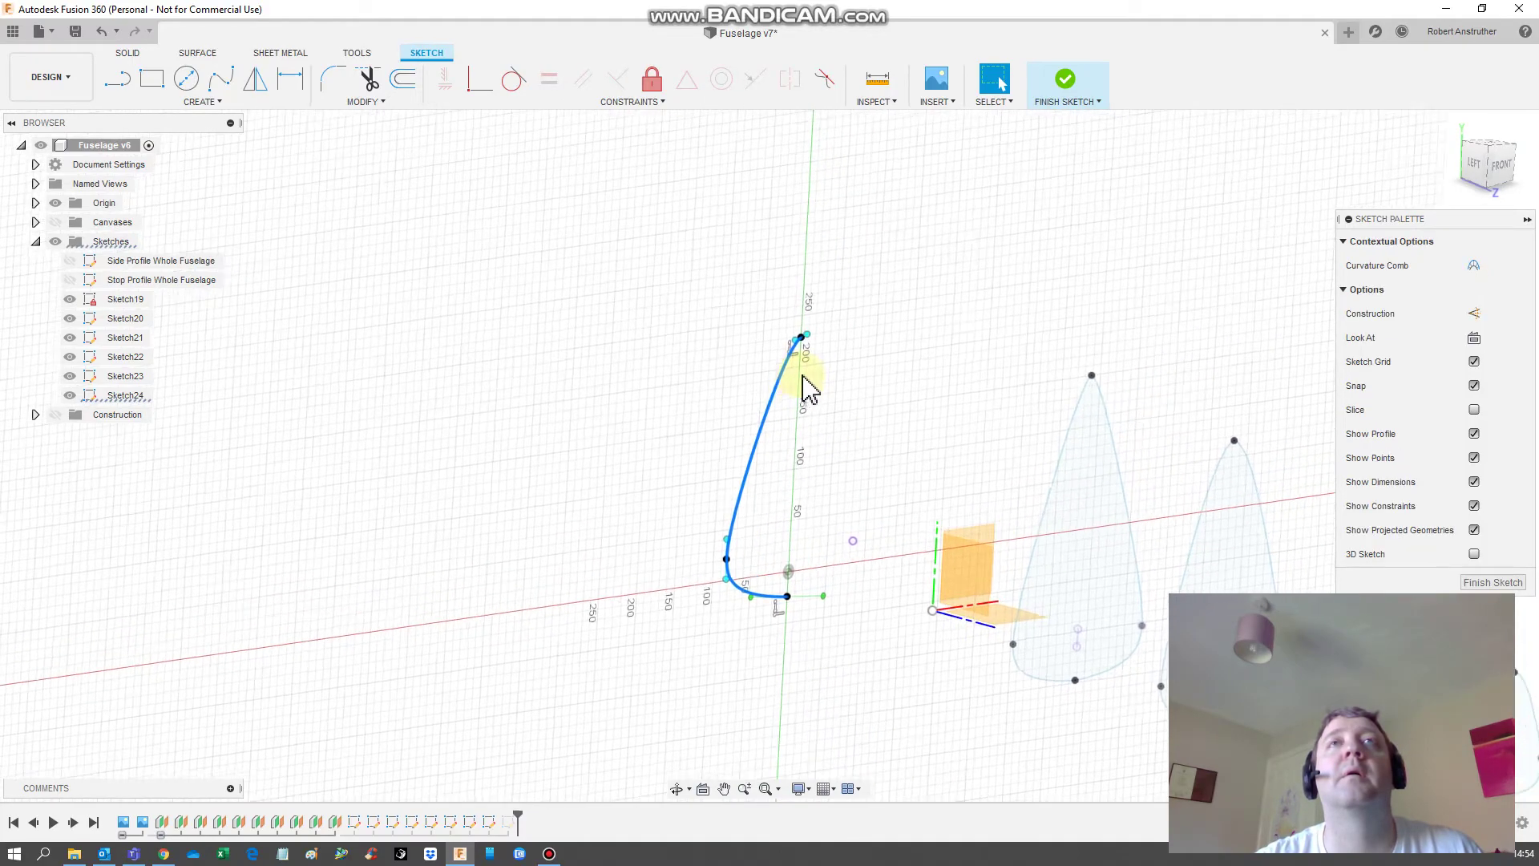
scroll(937, 360, up, 5)
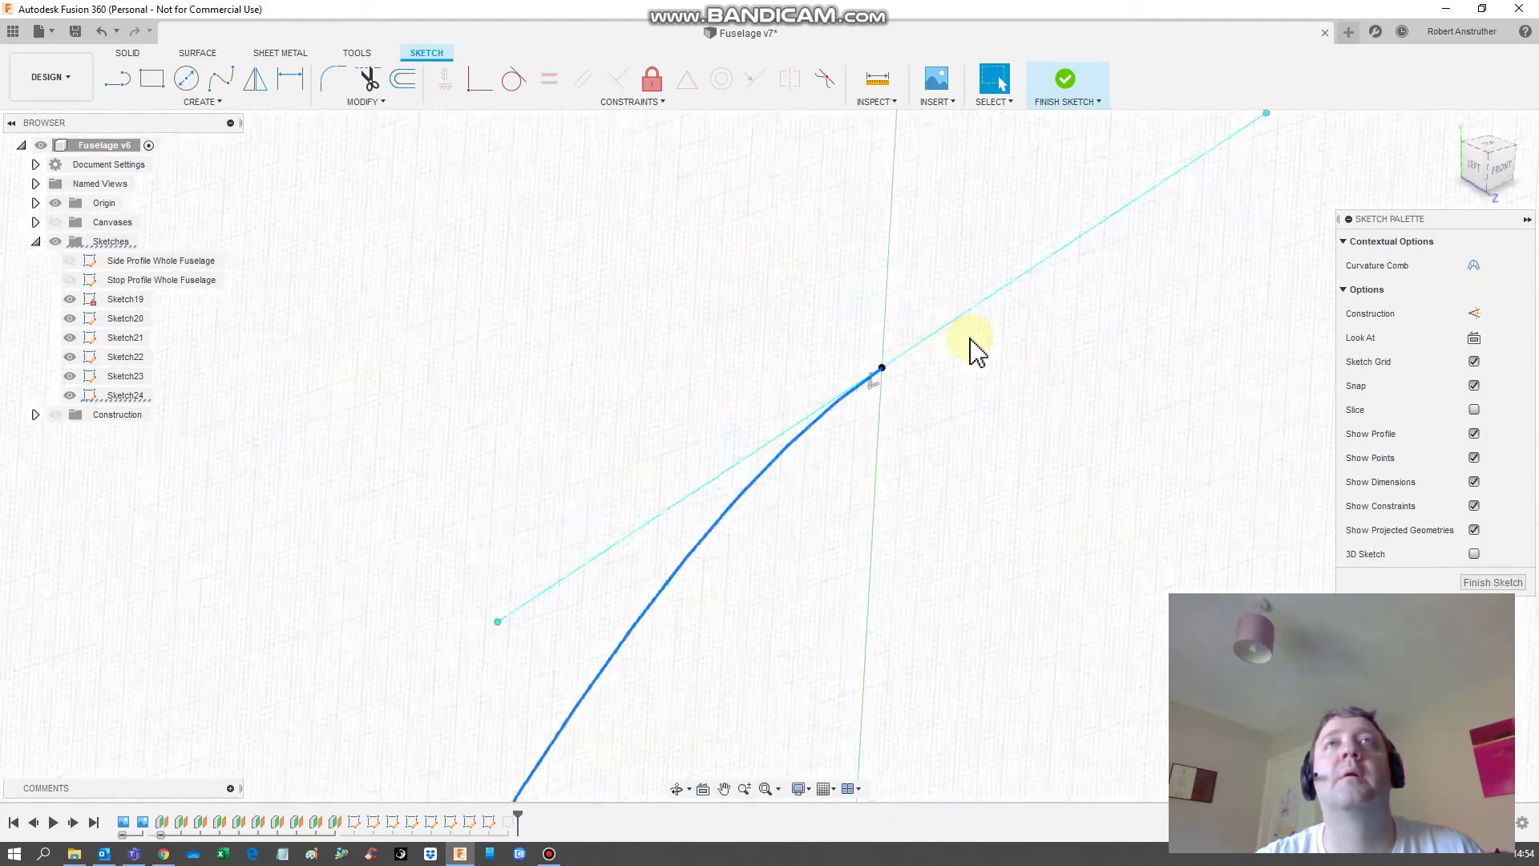
scroll(834, 353, down, 6)
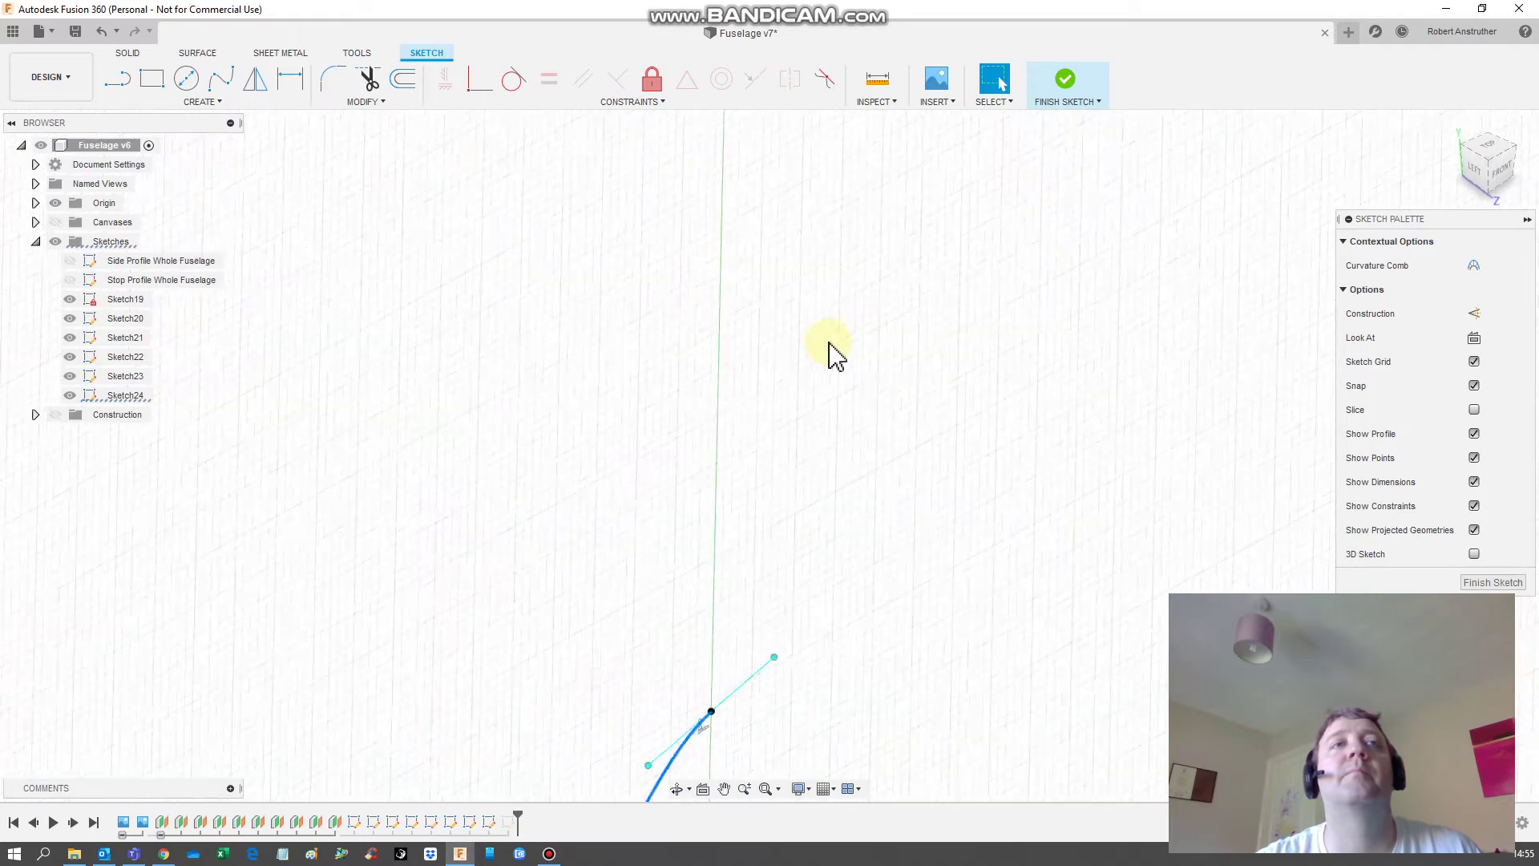
scroll(770, 529, up, 6)
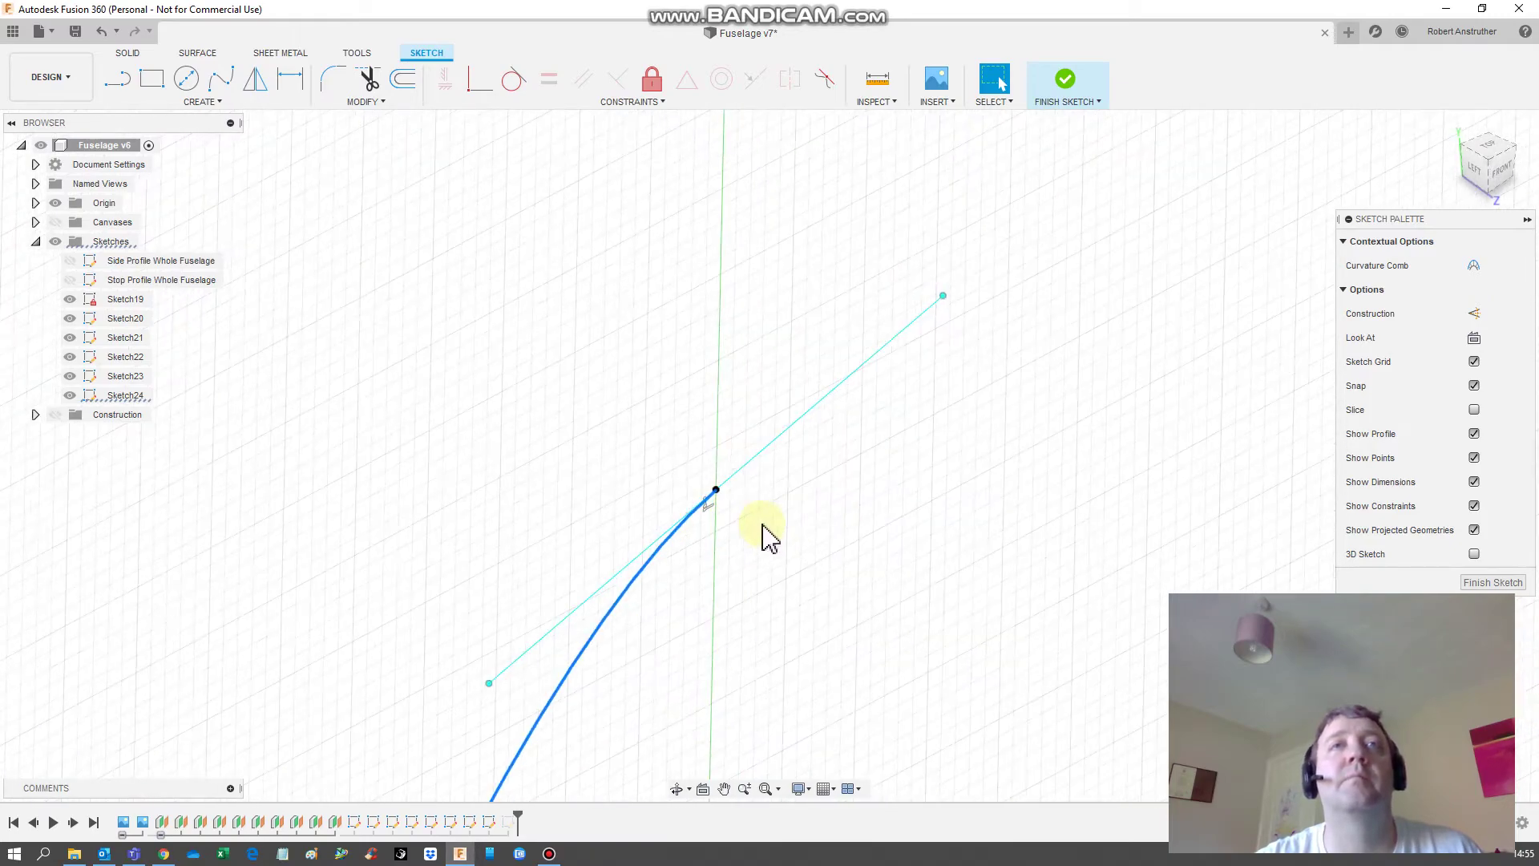
scroll(441, 329, down, 5)
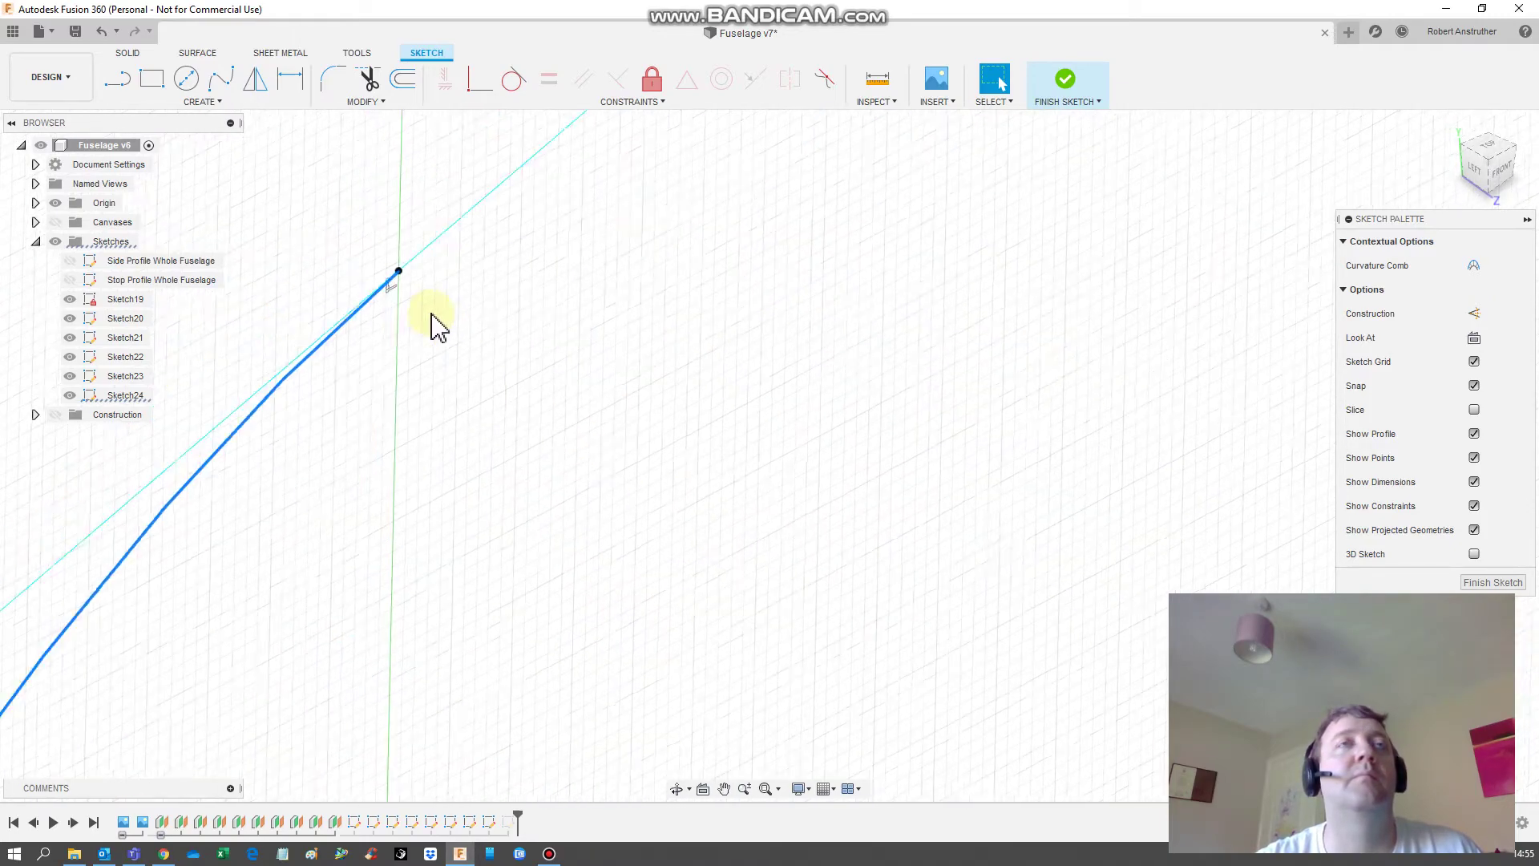
scroll(671, 419, down, 5)
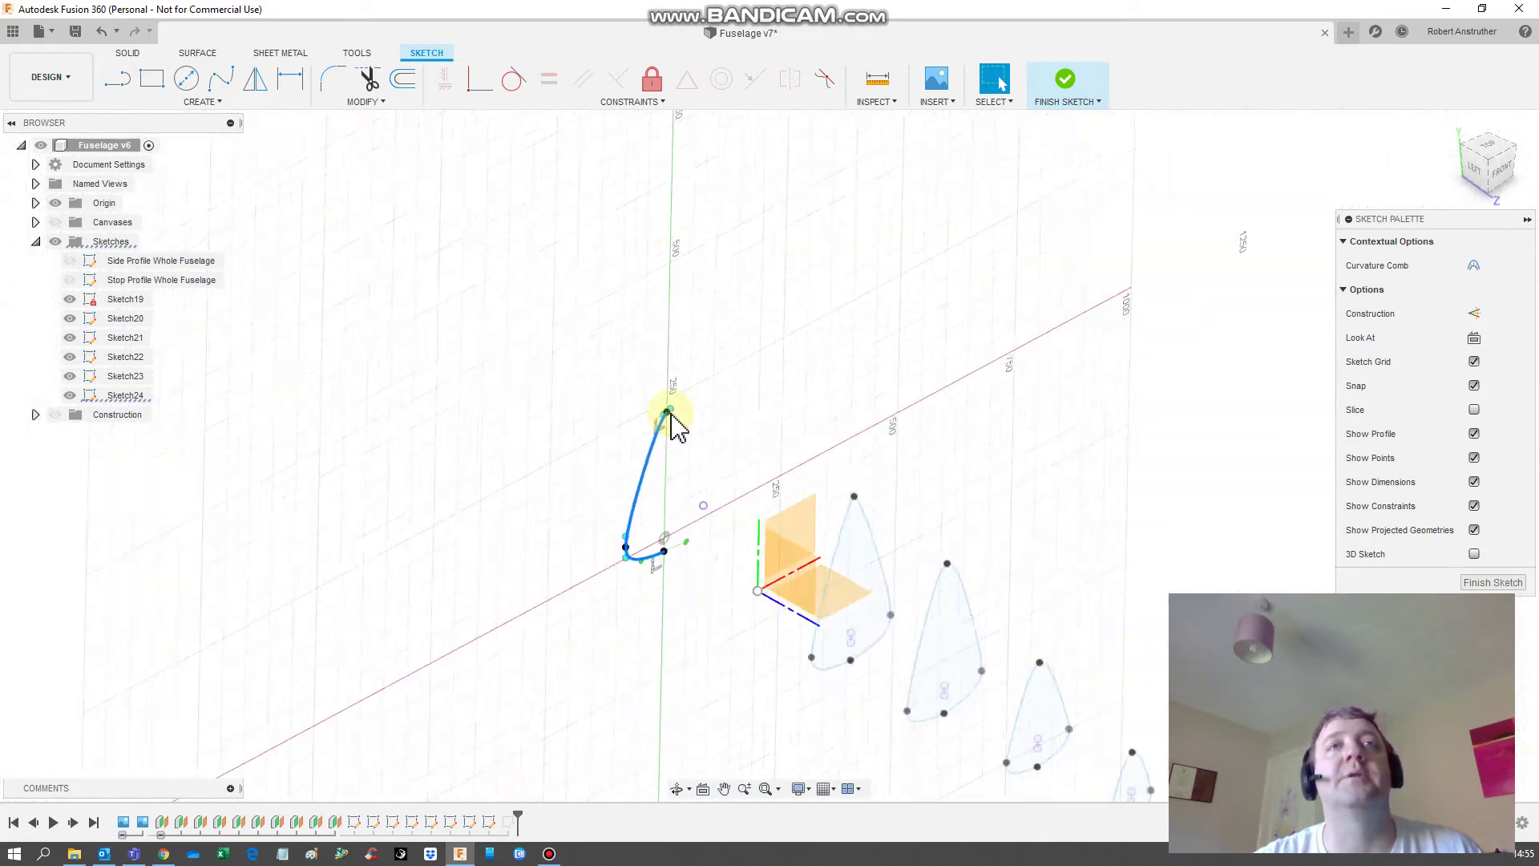
Step: Enable the 3D Sketch option for Sketch24 instead of completing the mirror of its half-profile, and finish the sketch
click(253, 80)
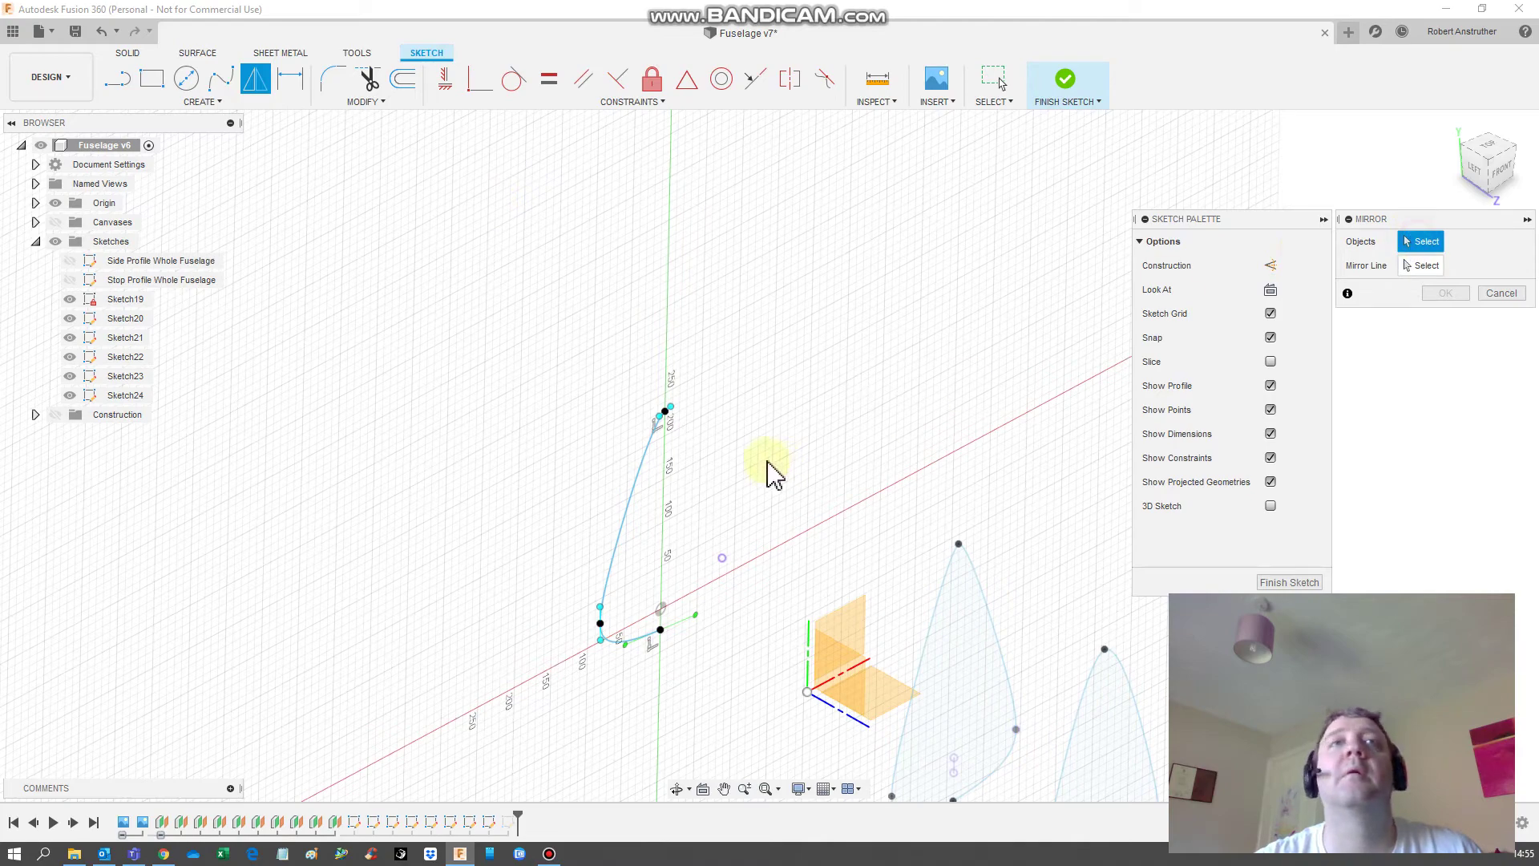
drag(697, 597, 569, 375)
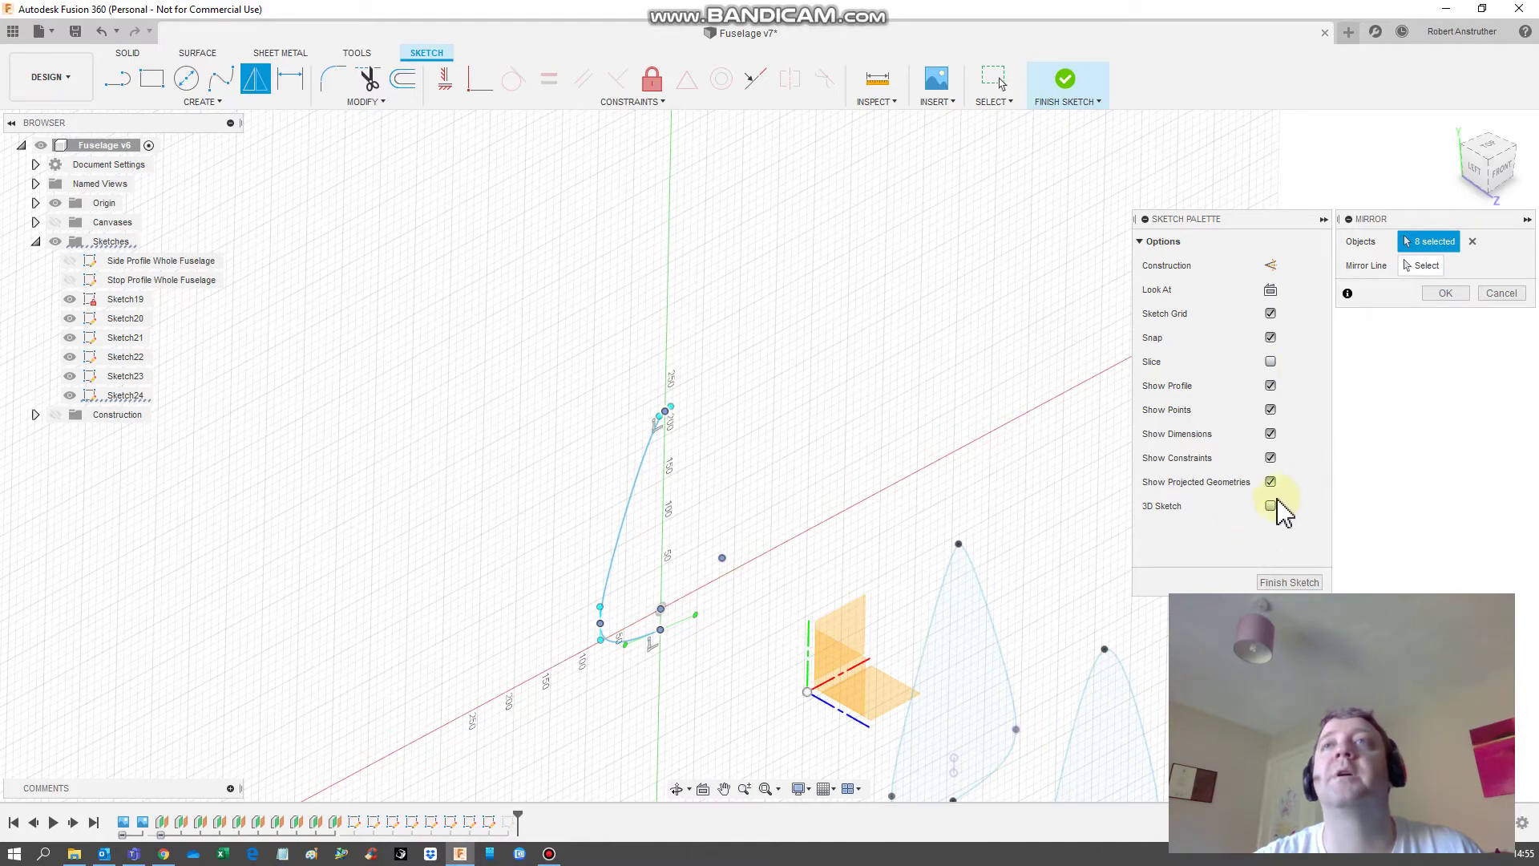
key(Escape)
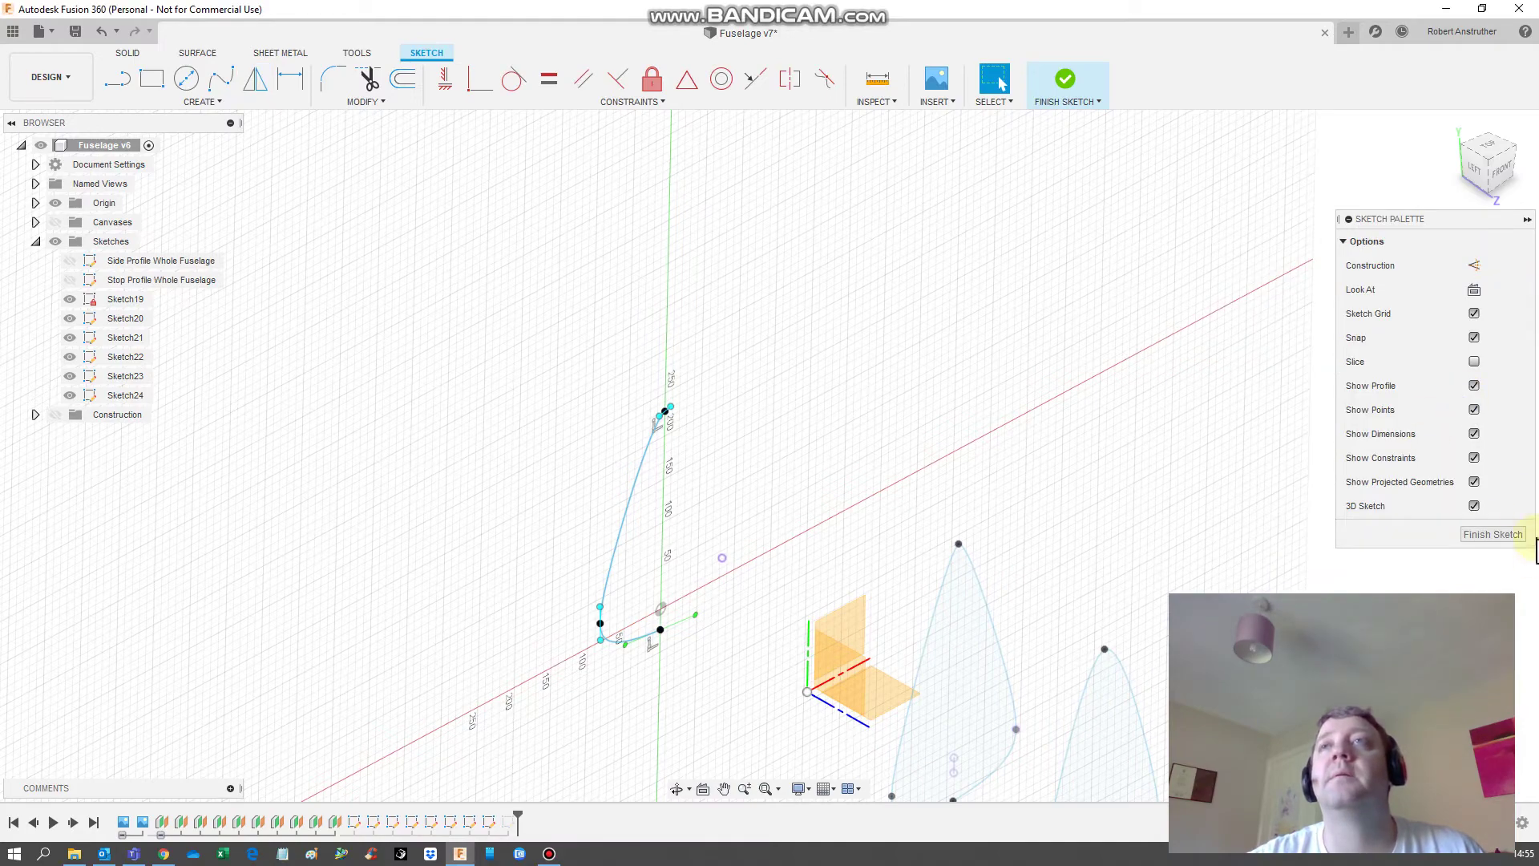
click(1499, 533)
Step: Undo the recent changes back to Sketch24's half-profile spline before its tangent handles were moved
key(ctrl+z)
key(ctrl+z)
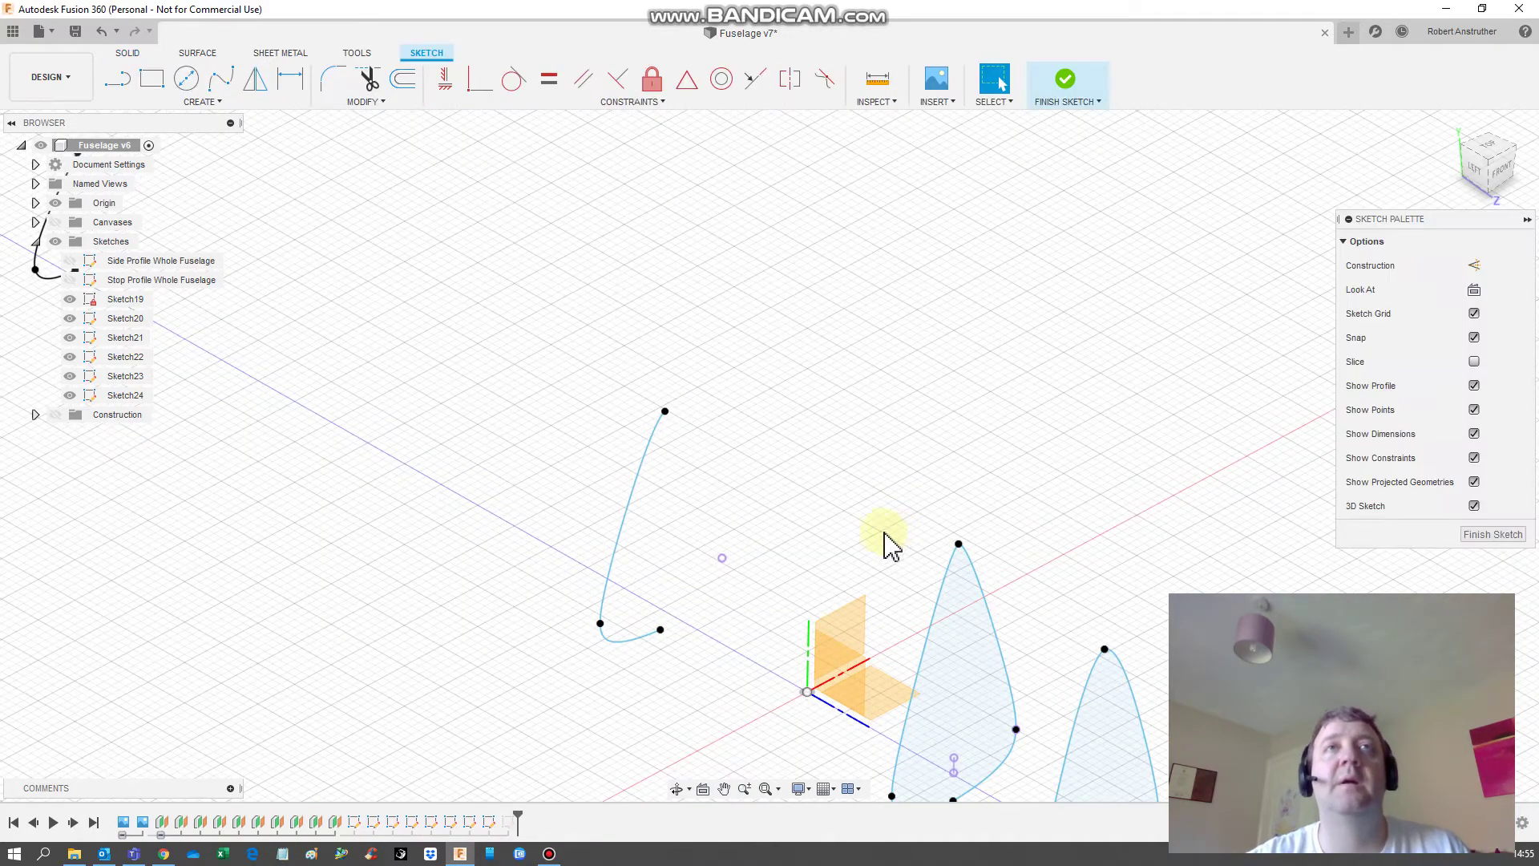
key(ctrl+z)
key(ctrl+z)
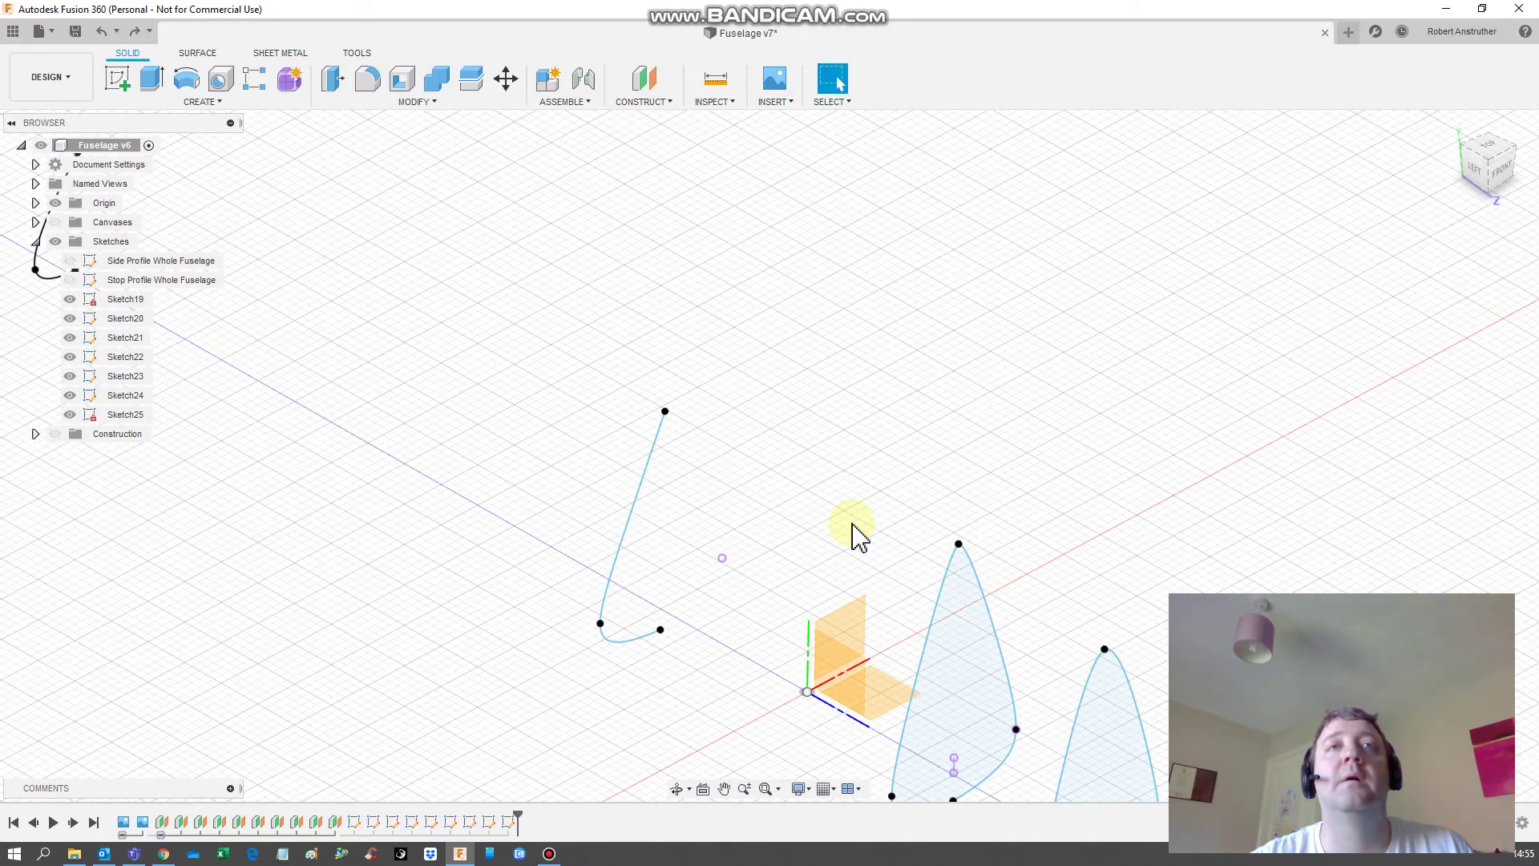
key(ctrl+z)
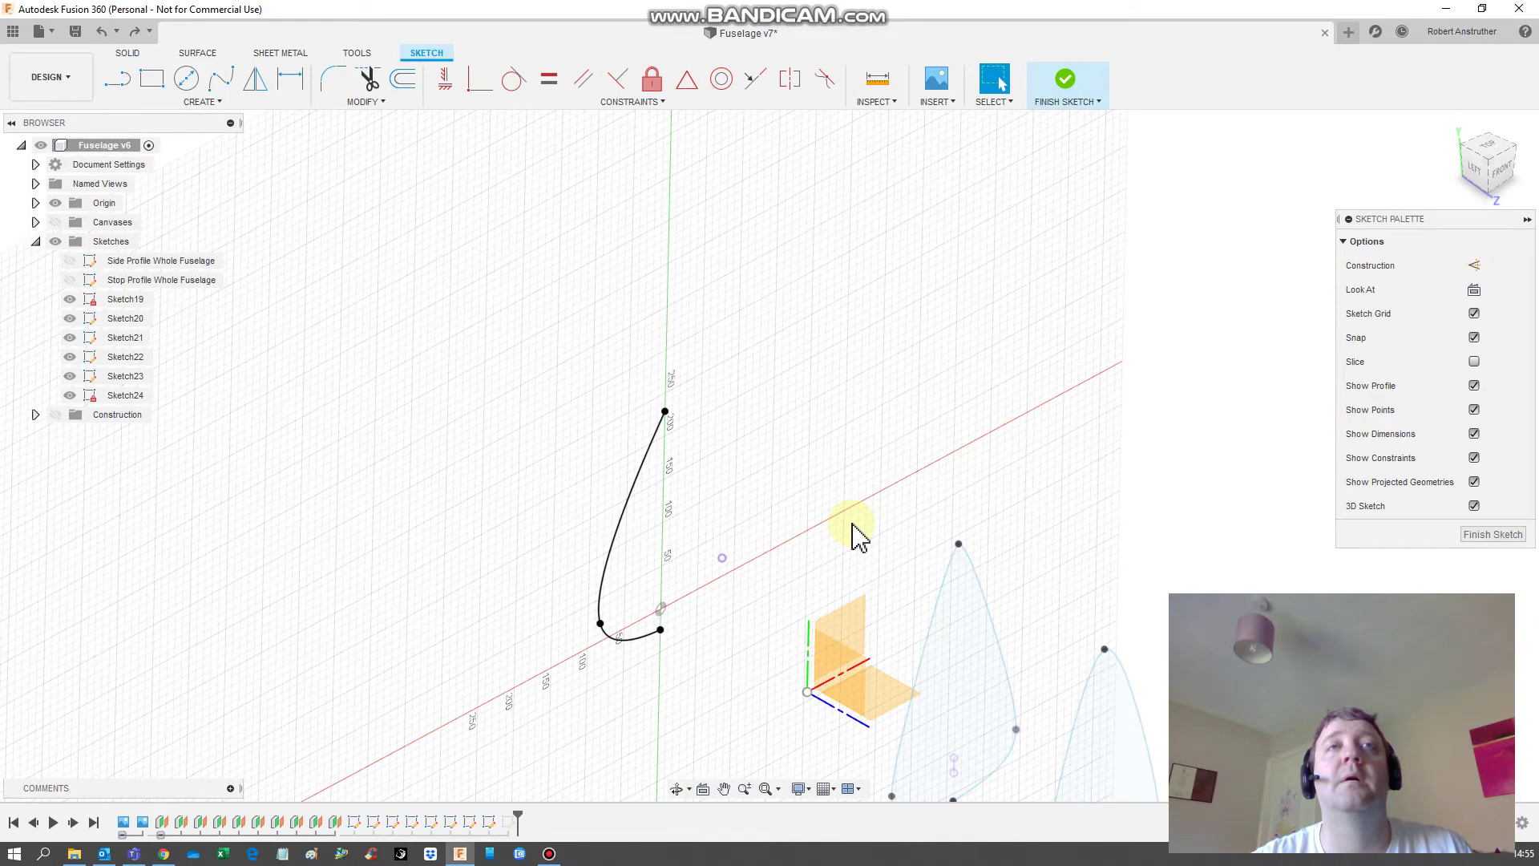
Step: Move the upper tangent handle of Sketch24's side point about 3.8 mm in X and -3.8 mm in Y, using the front view
middle_drag(628, 565, 604, 470)
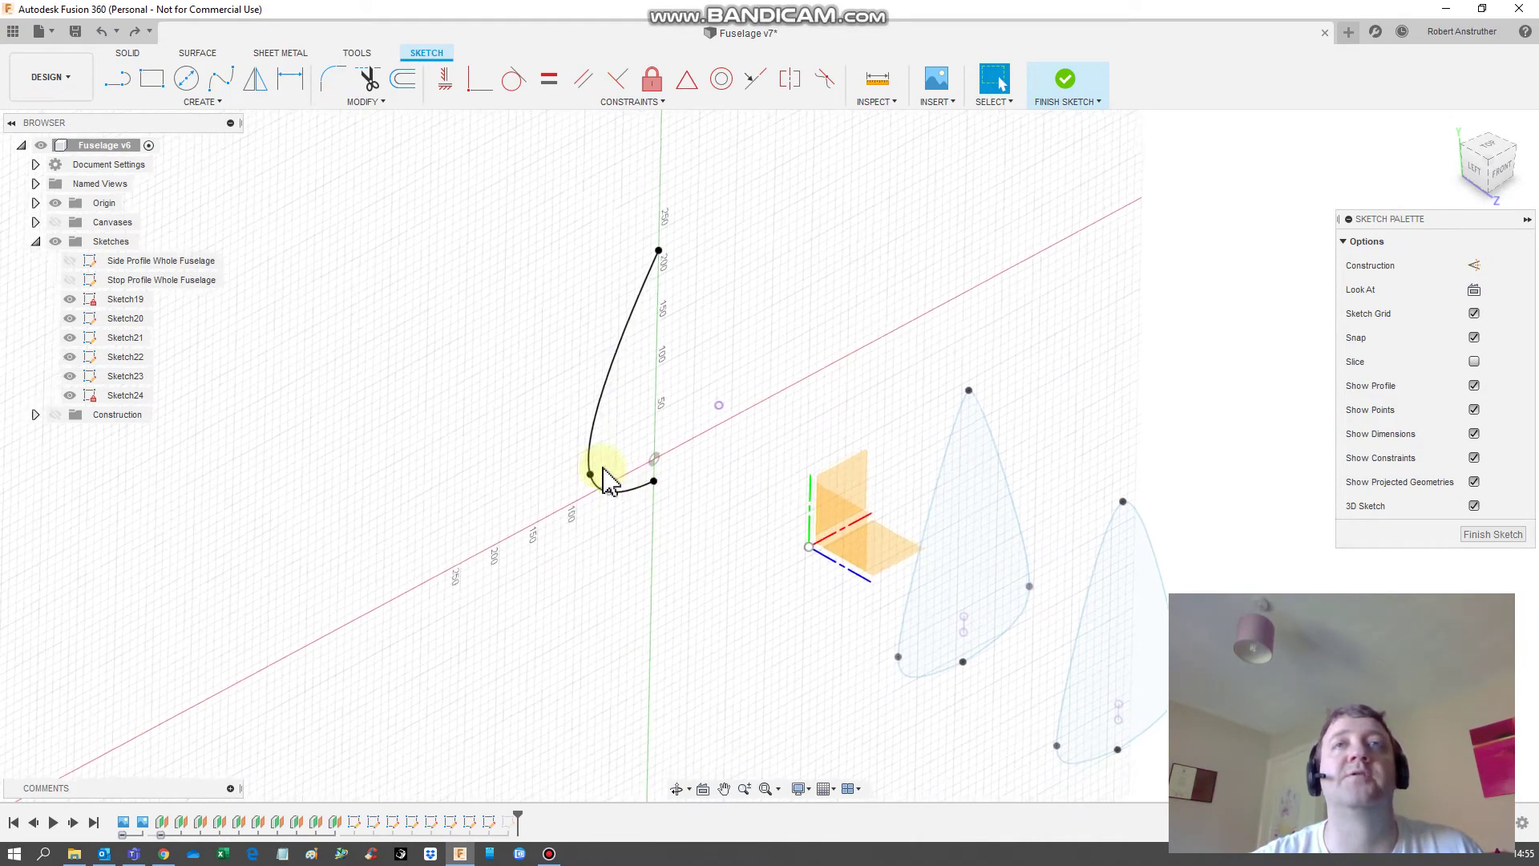
scroll(594, 461, up, 3)
click(538, 431)
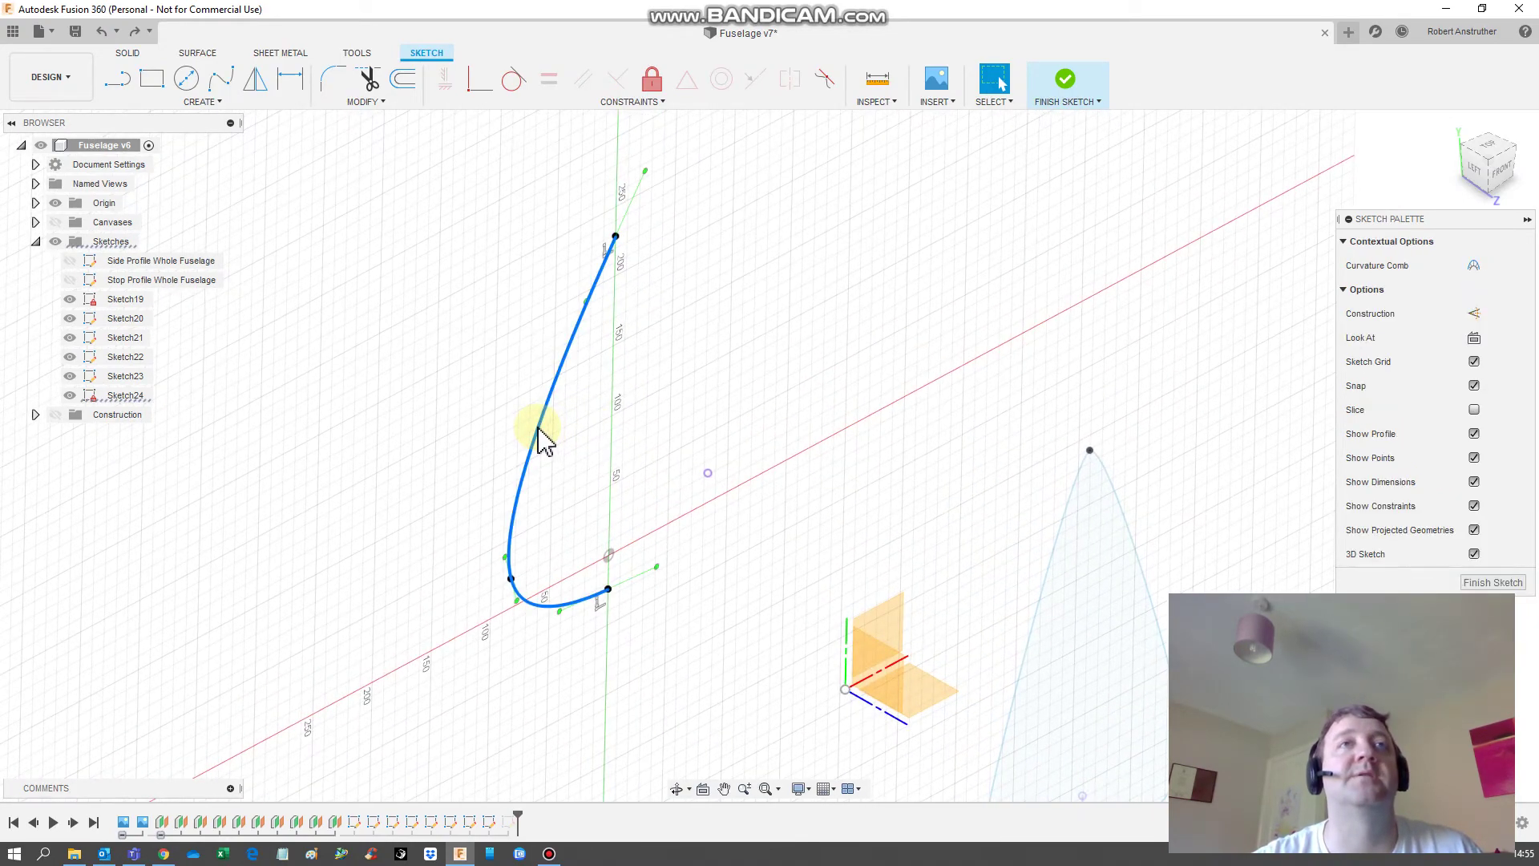
click(511, 580)
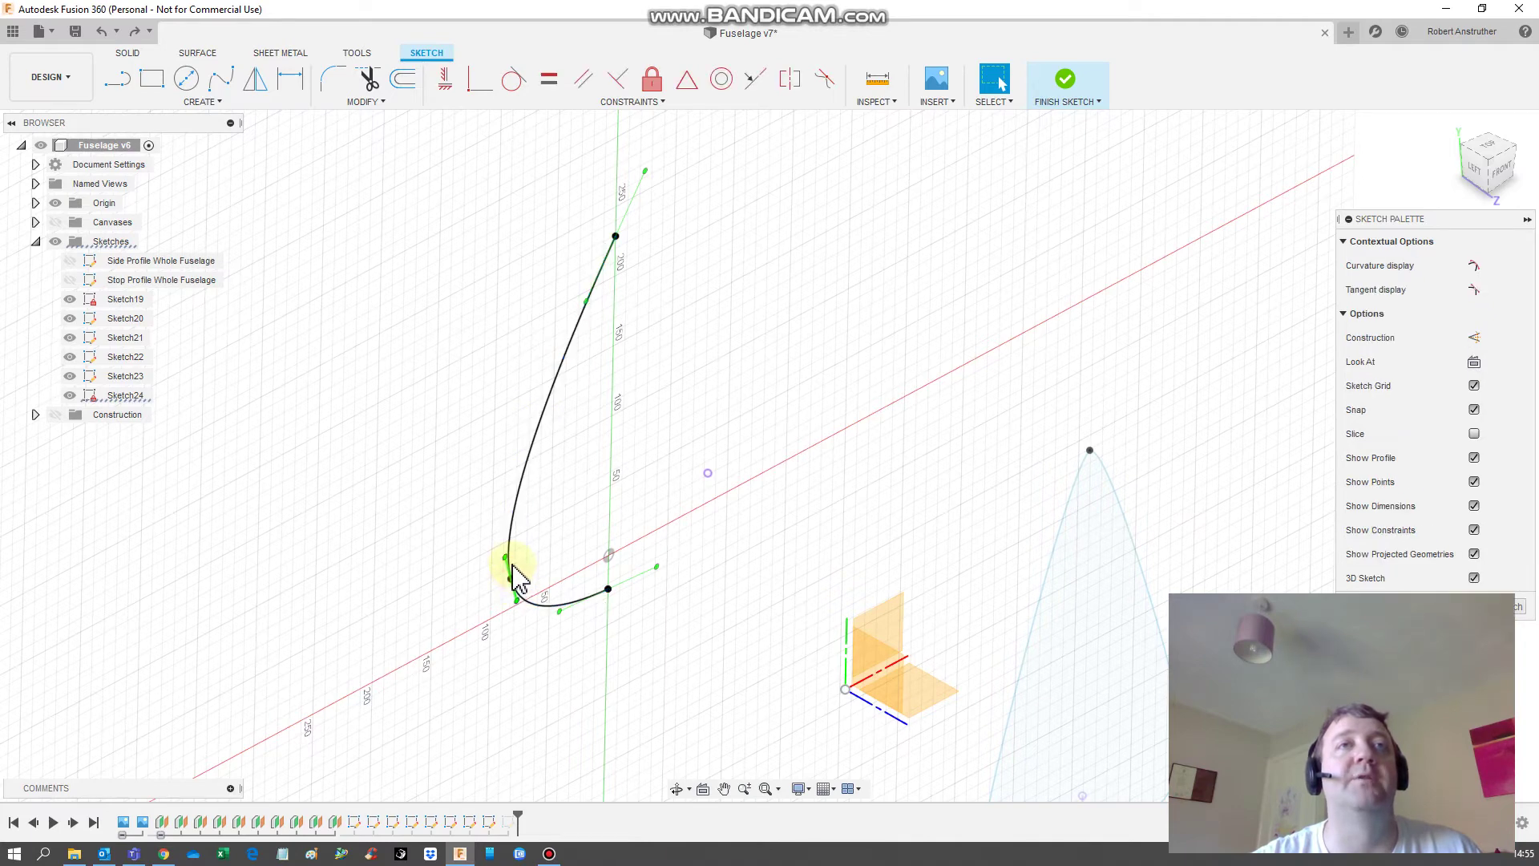
right_click(506, 571)
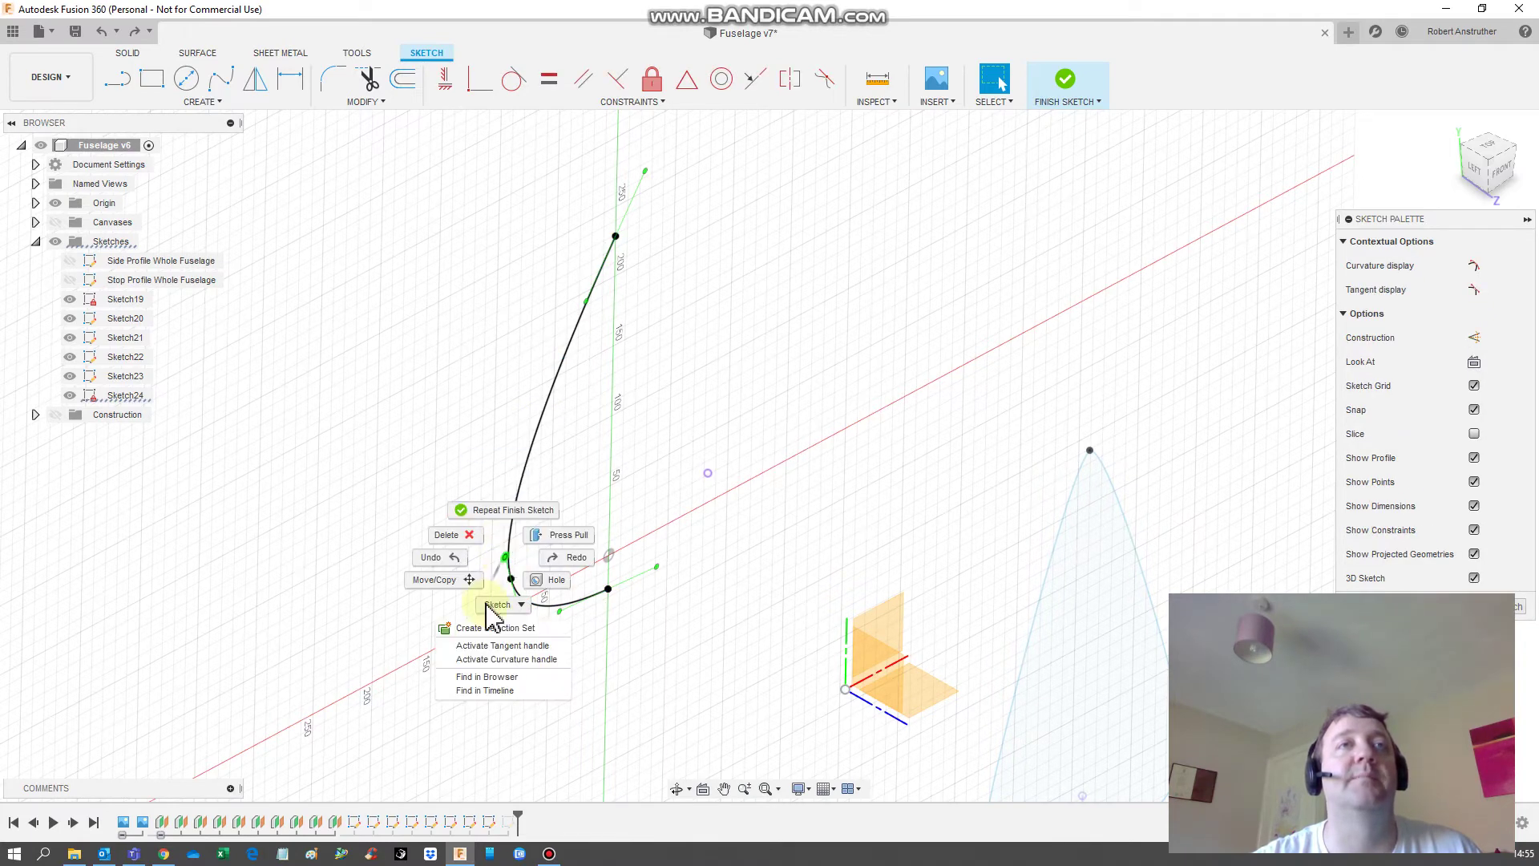
click(434, 577)
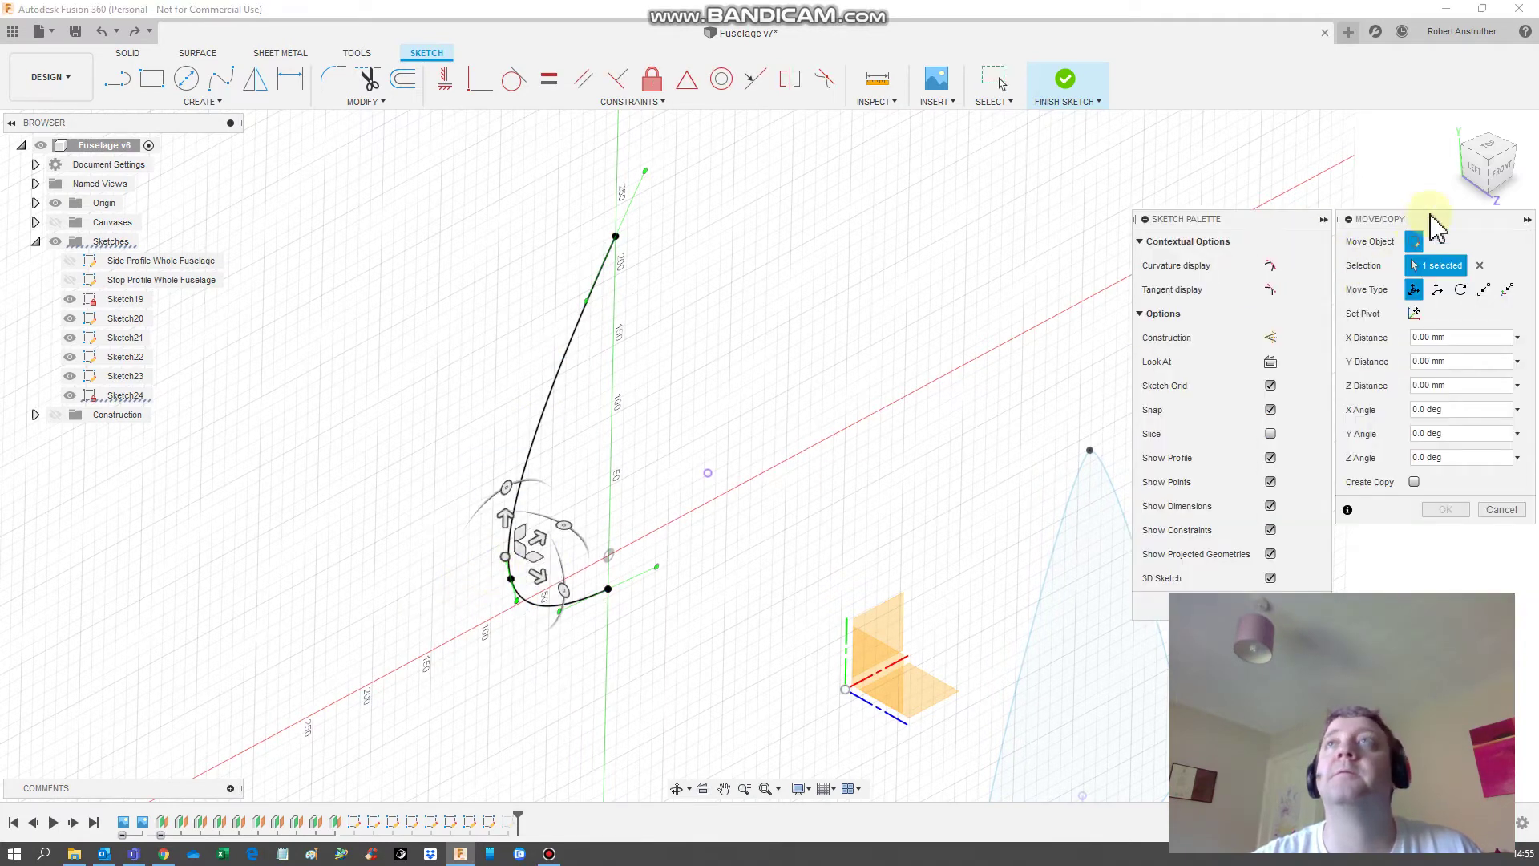
click(1496, 170)
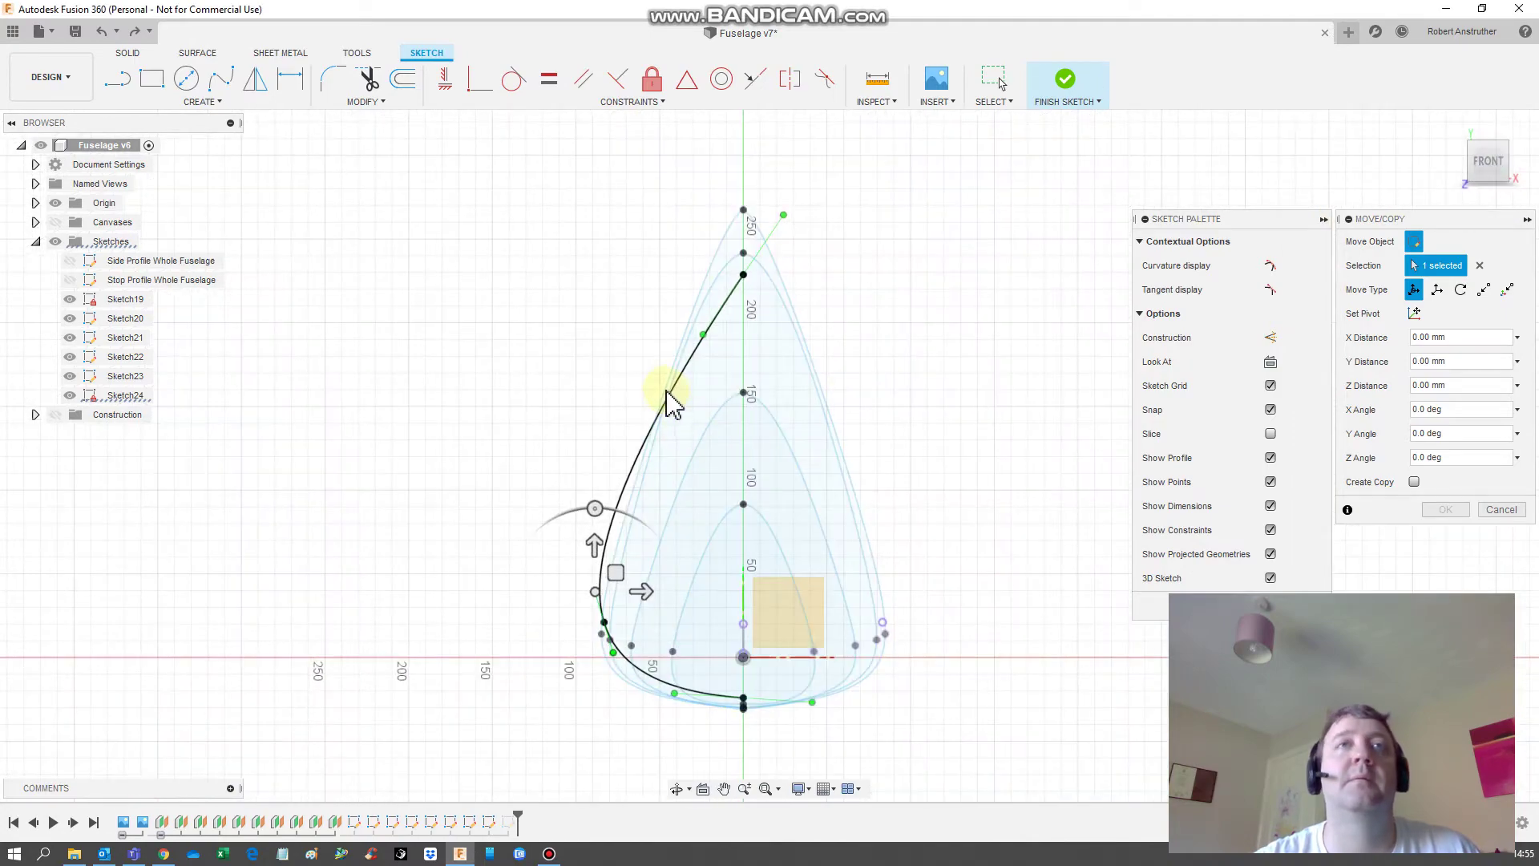
drag(620, 569, 599, 604)
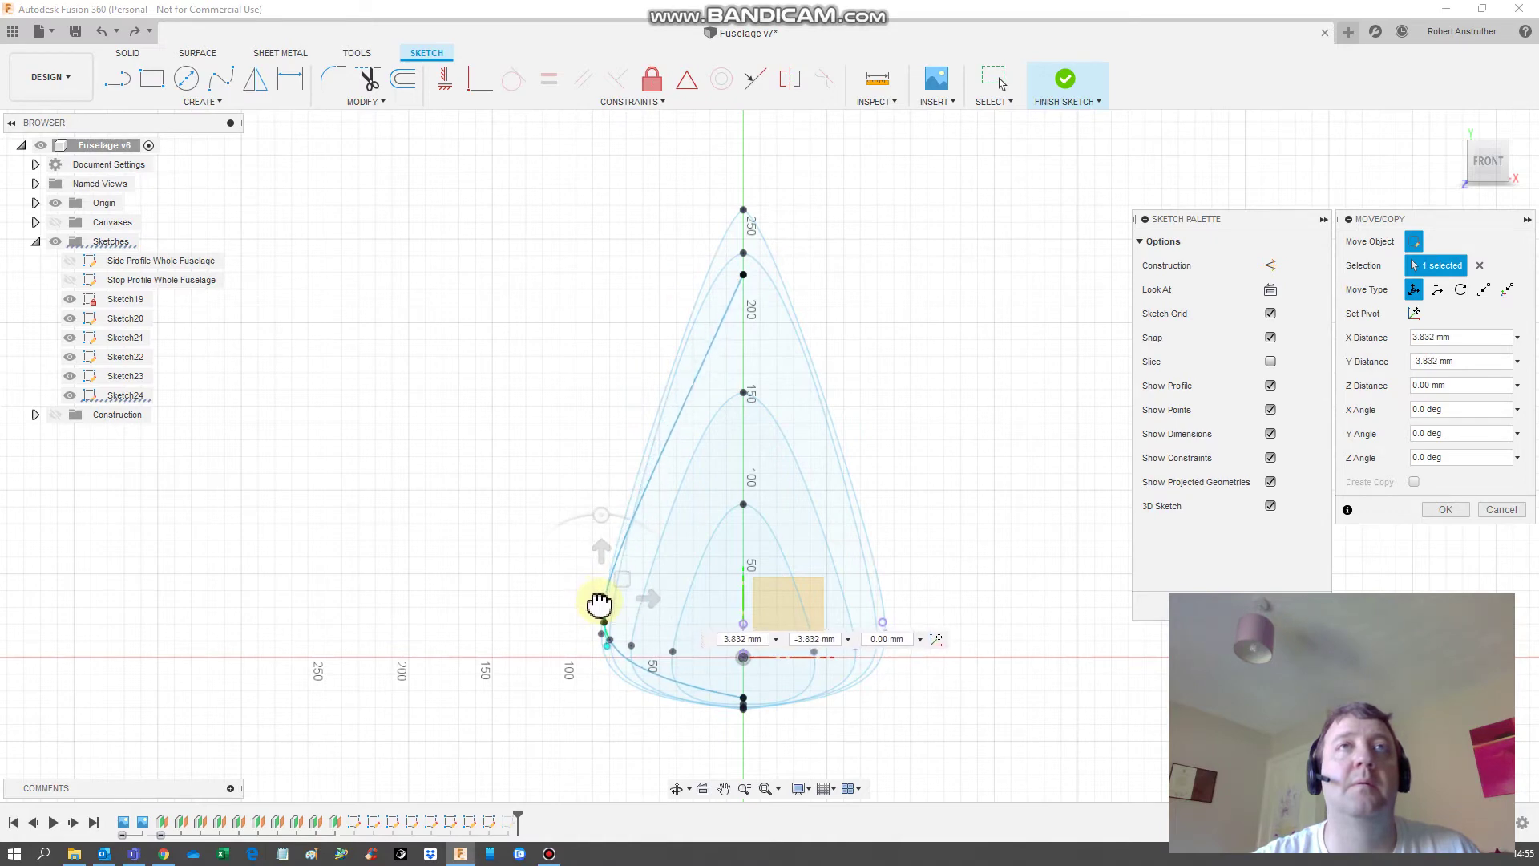
Step: Move the lower-left tangent handle of Sketch24's top point about 10.1 mm in X and 38.3 mm in Y
click(744, 275)
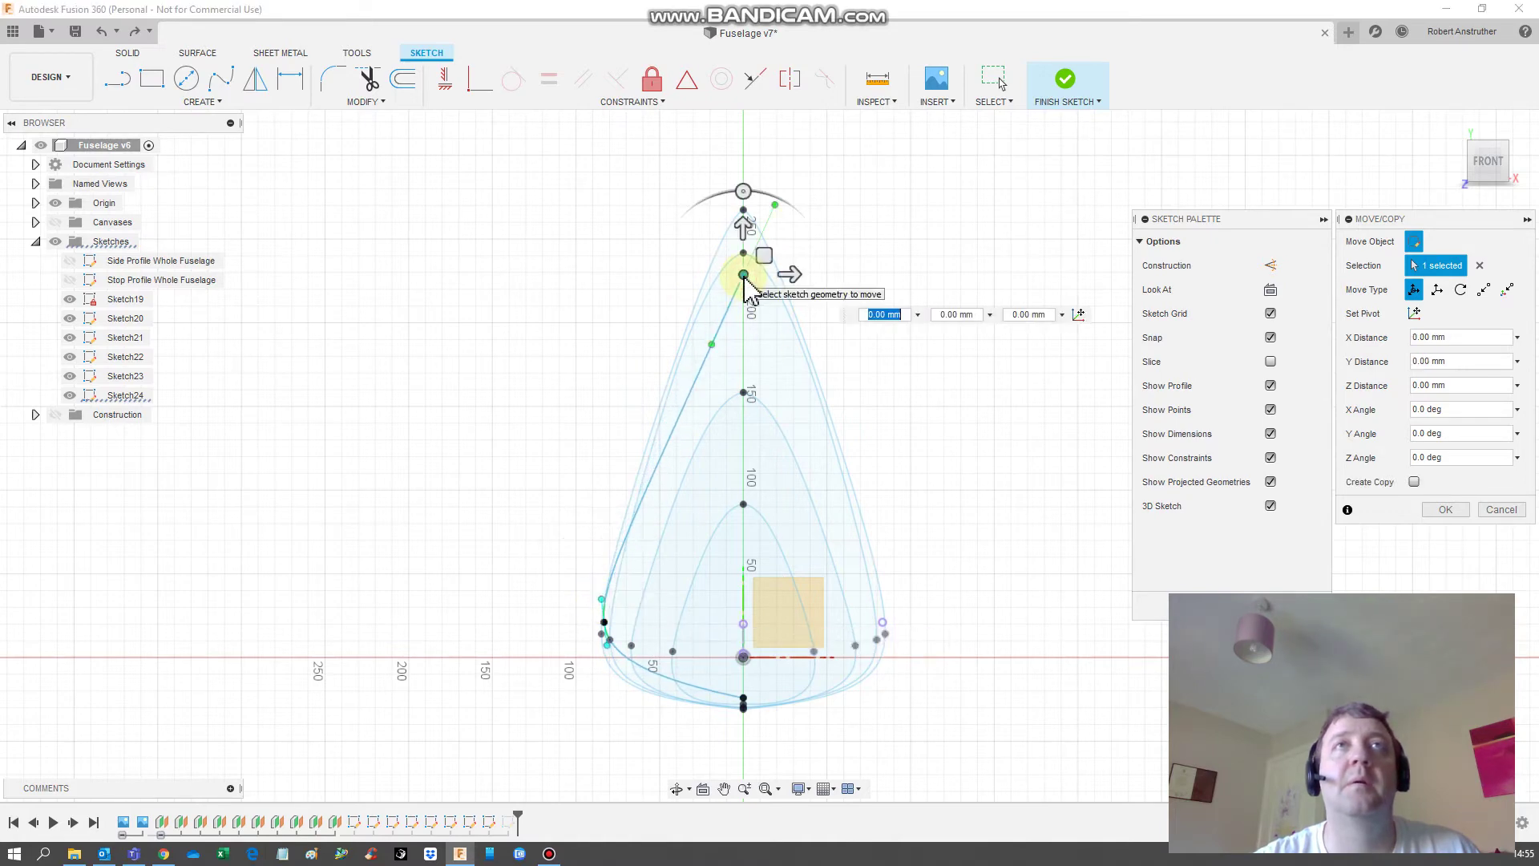
drag(711, 335, 731, 284)
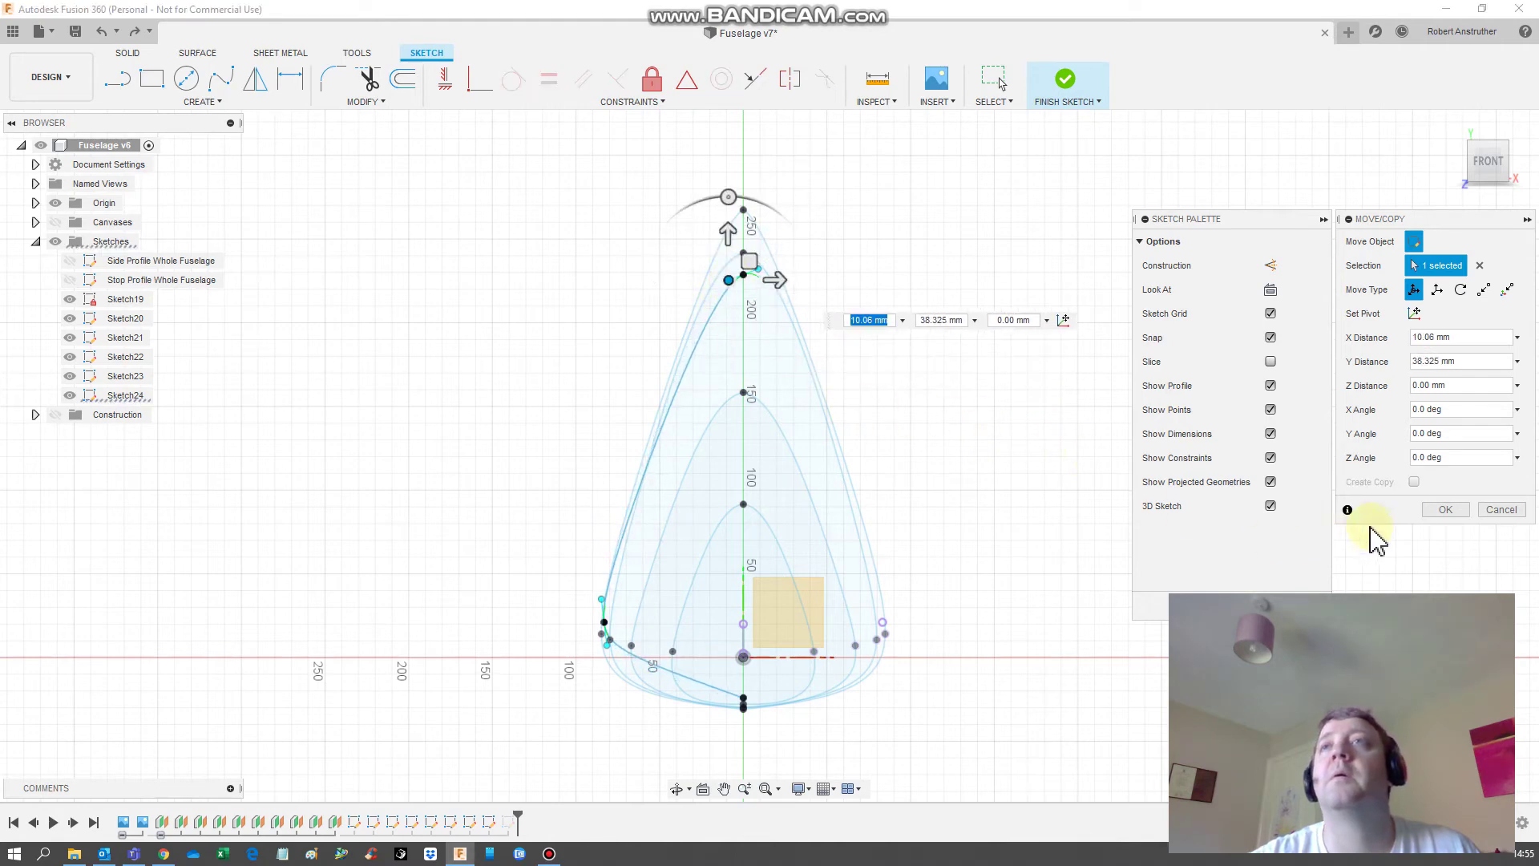
click(1446, 515)
Step: Mirror Sketch24's half-profile spline across the vertical YZ origin plane and finish the sketch
shift+middle_drag(1162, 513, 639, 465)
click(611, 465)
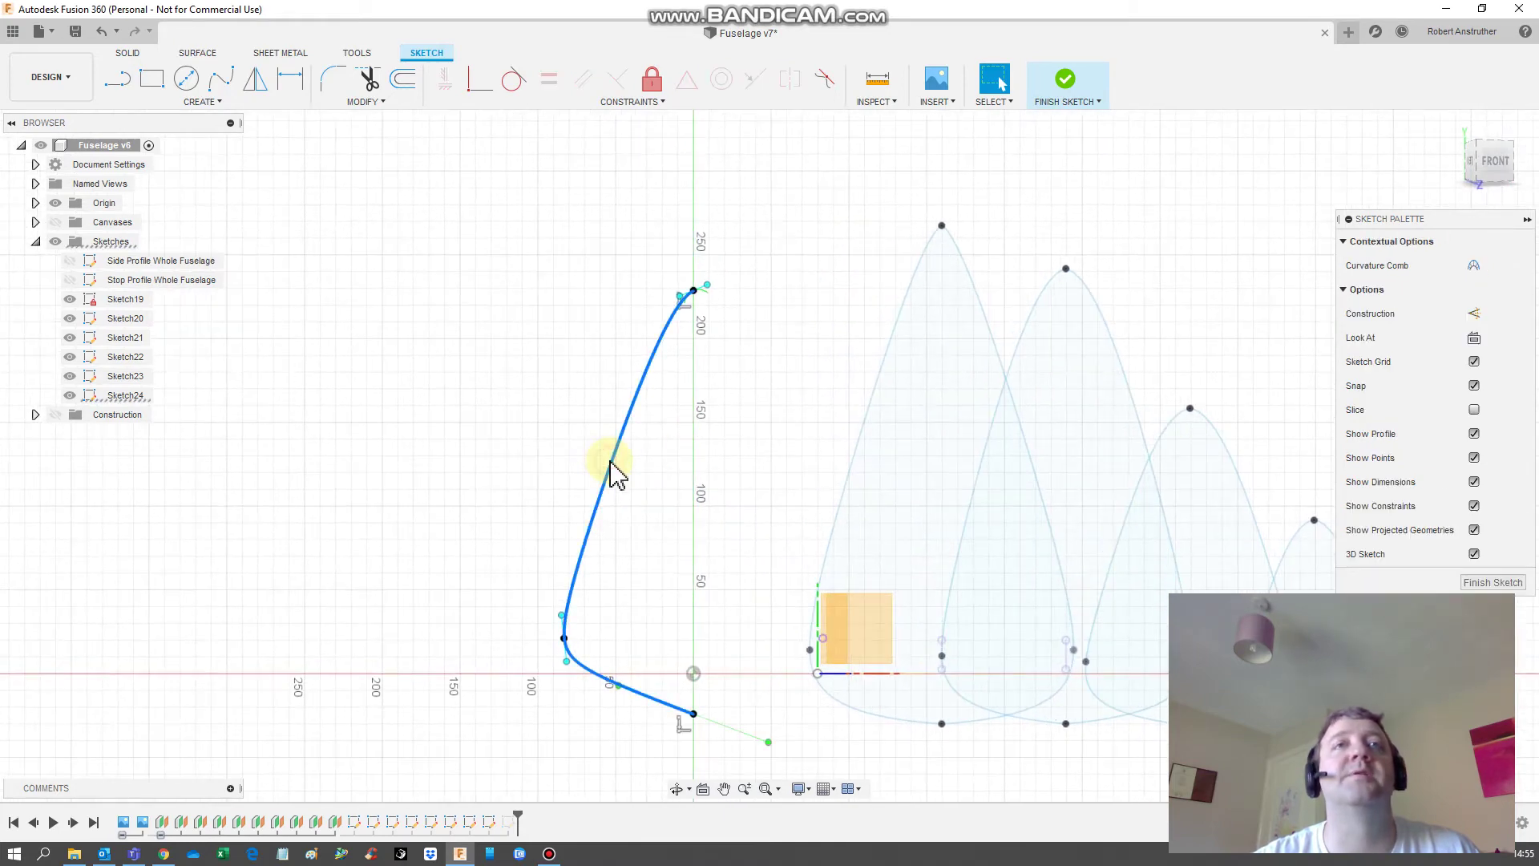
click(255, 80)
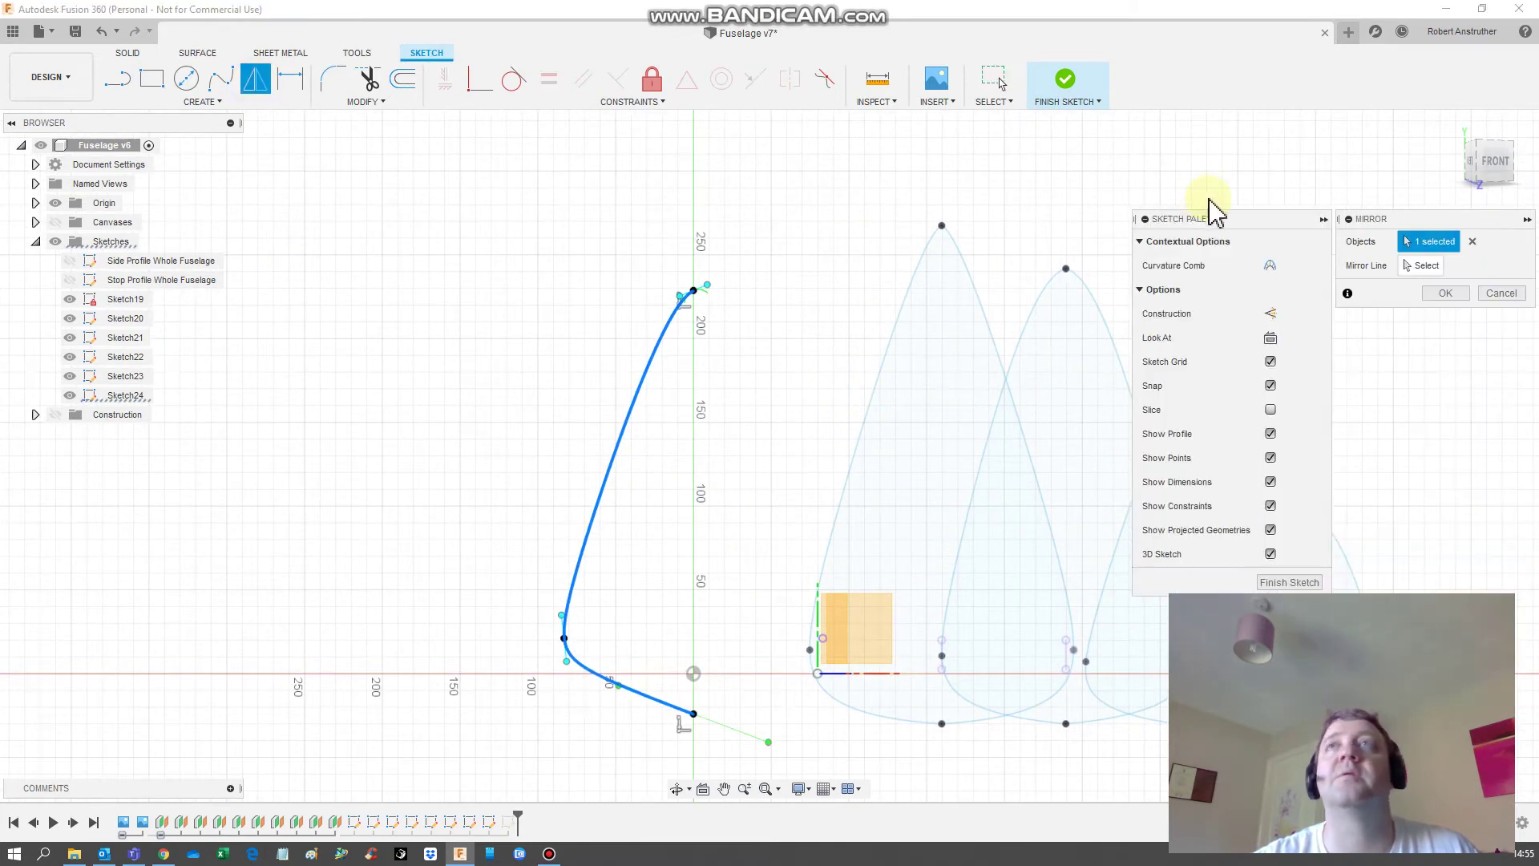
click(1419, 268)
scroll(876, 446, down, 3)
mouse_move(876, 447)
shift+middle_down()
mouse_move(733, 529)
mouse_move(709, 641)
shift+middle_up()
click(683, 645)
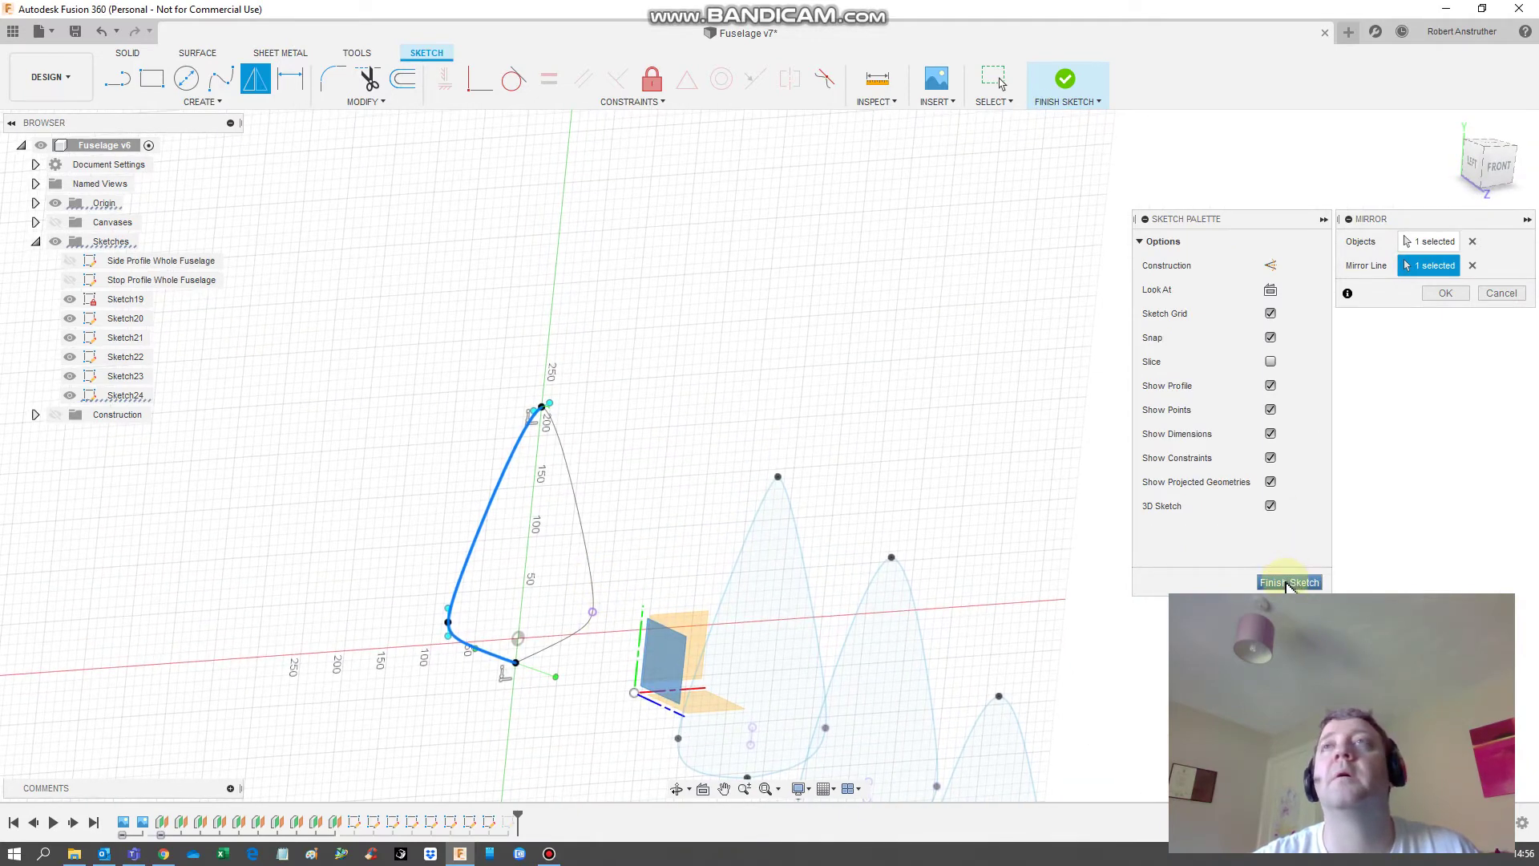
click(1443, 294)
click(1488, 539)
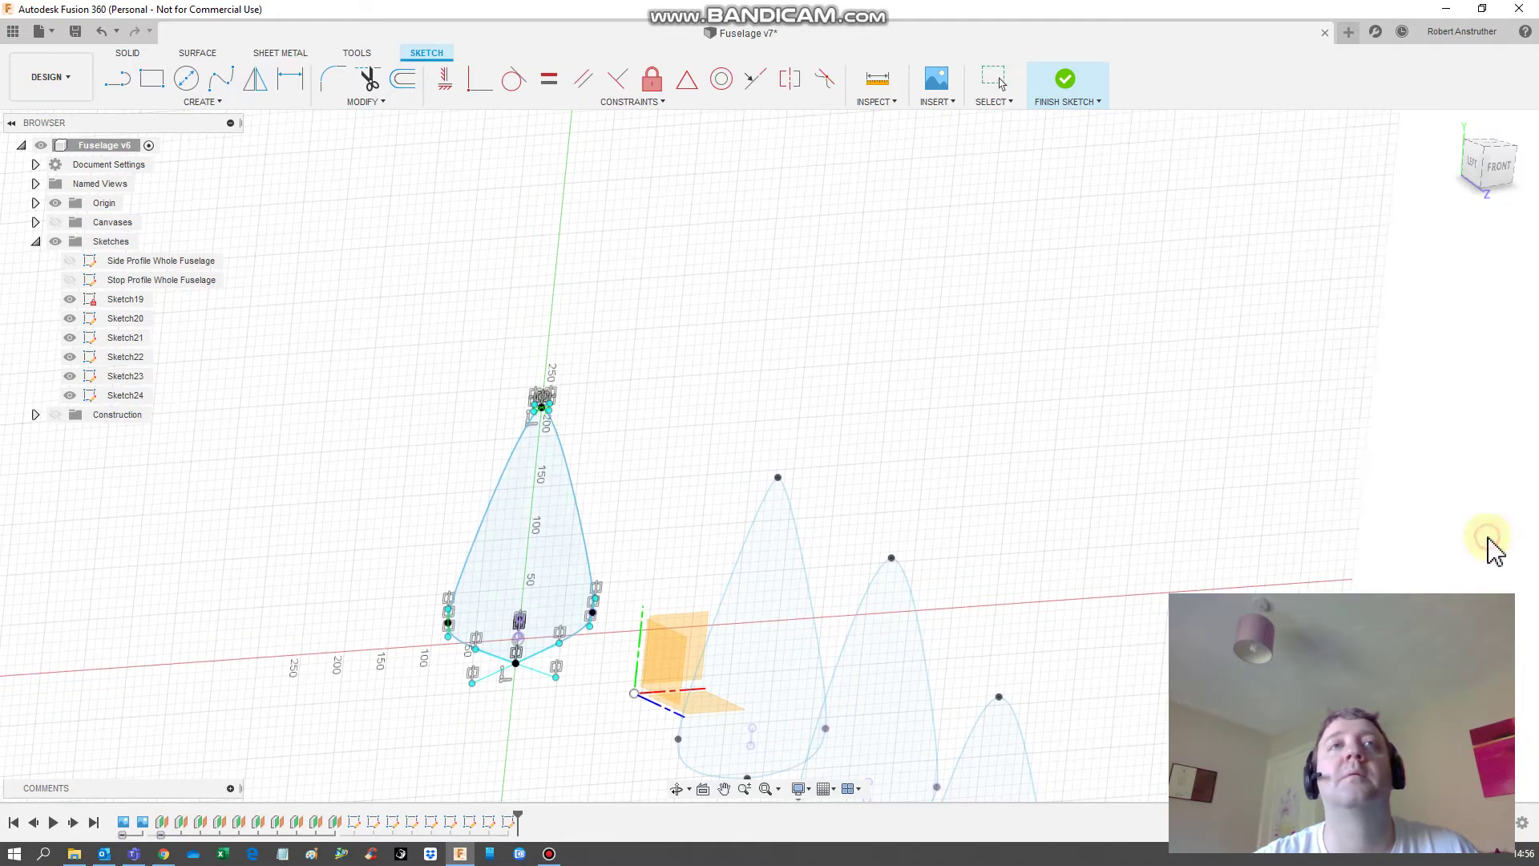
Step: Move the upper tangent handle of Sketch25's side point about 1.4 mm in X and -6.4 mm in Y, using the back view
mouse_move(828, 385)
shift+middle_down()
mouse_move(767, 382)
mouse_move(622, 432)
shift+middle_up()
scroll(628, 444, up, 3)
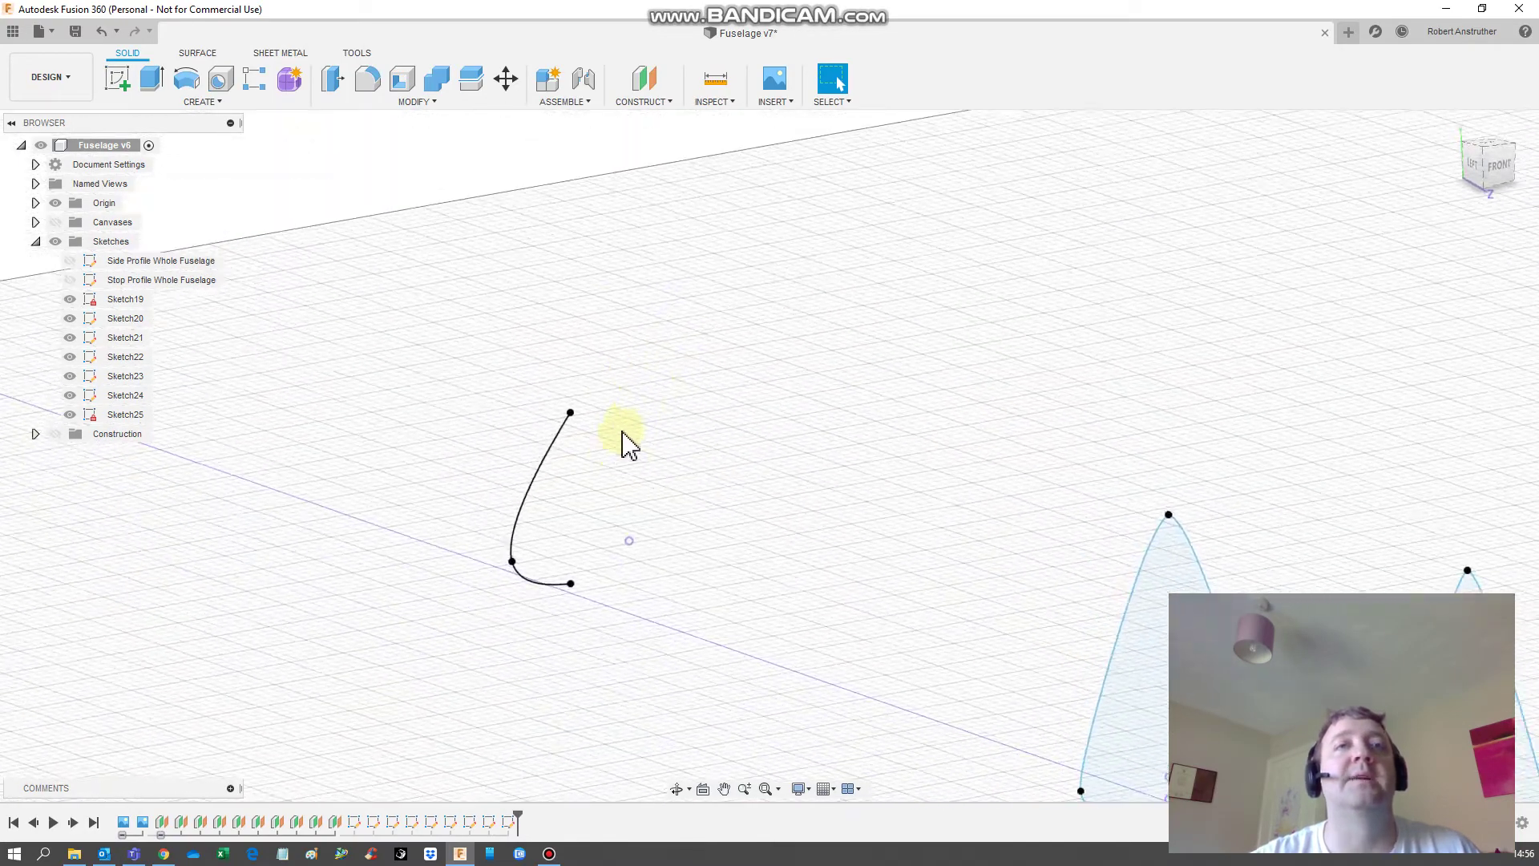
click(497, 437)
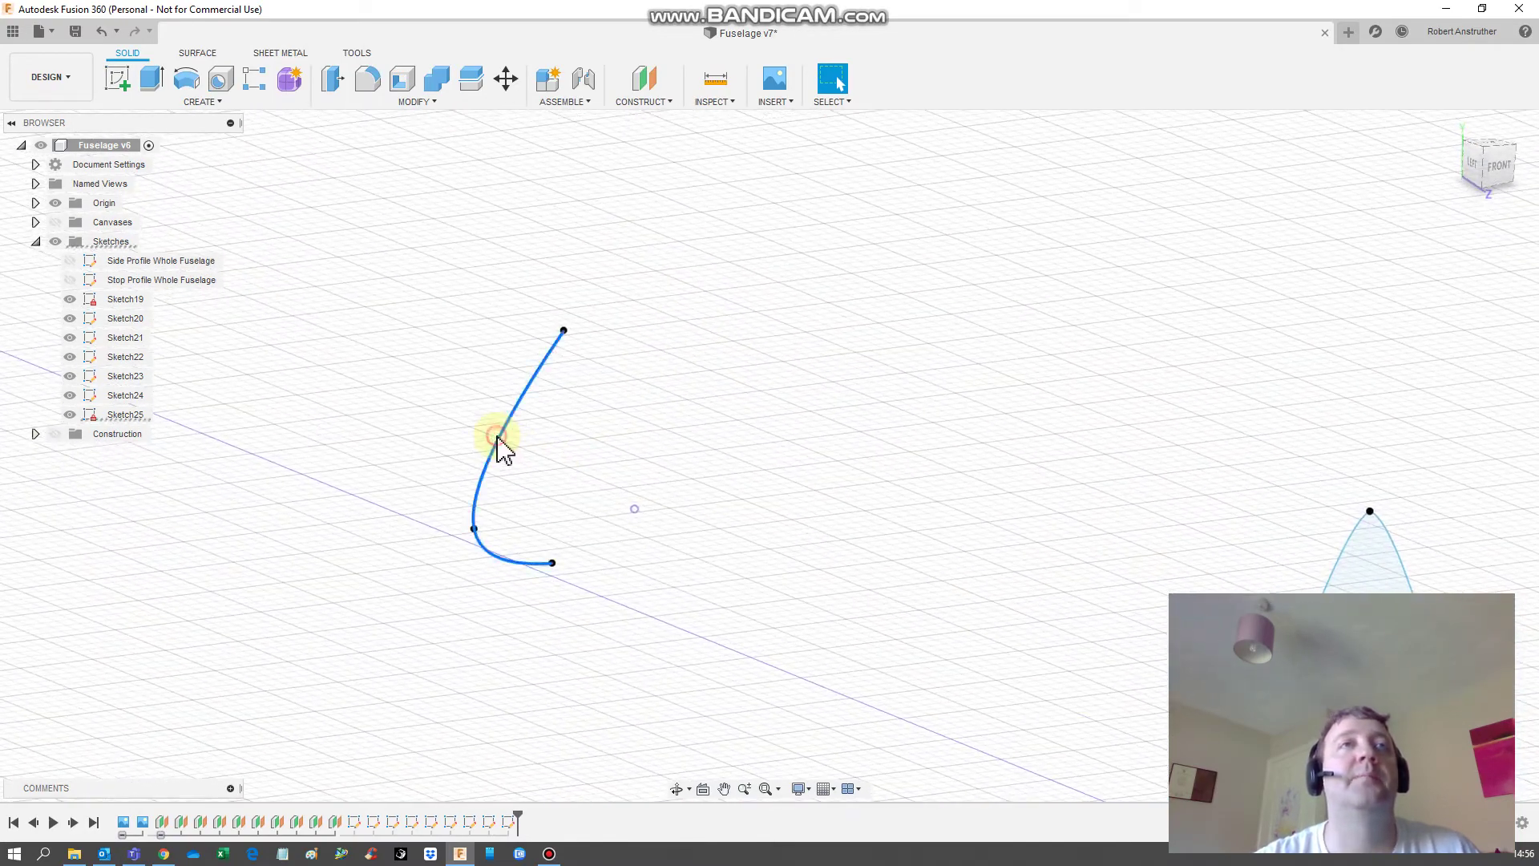
right_click(479, 539)
click(406, 554)
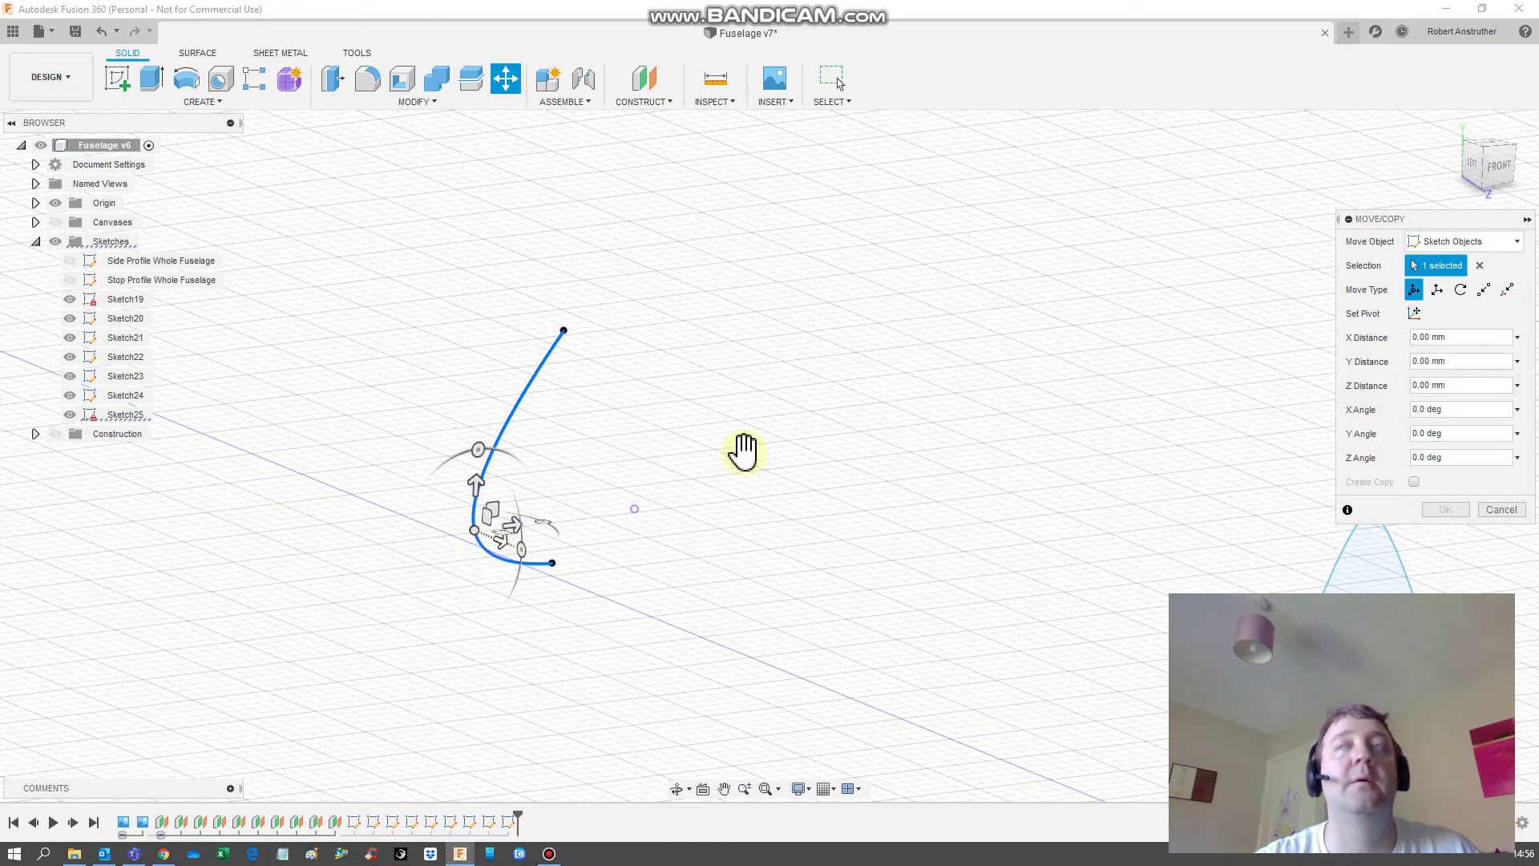
click(1477, 168)
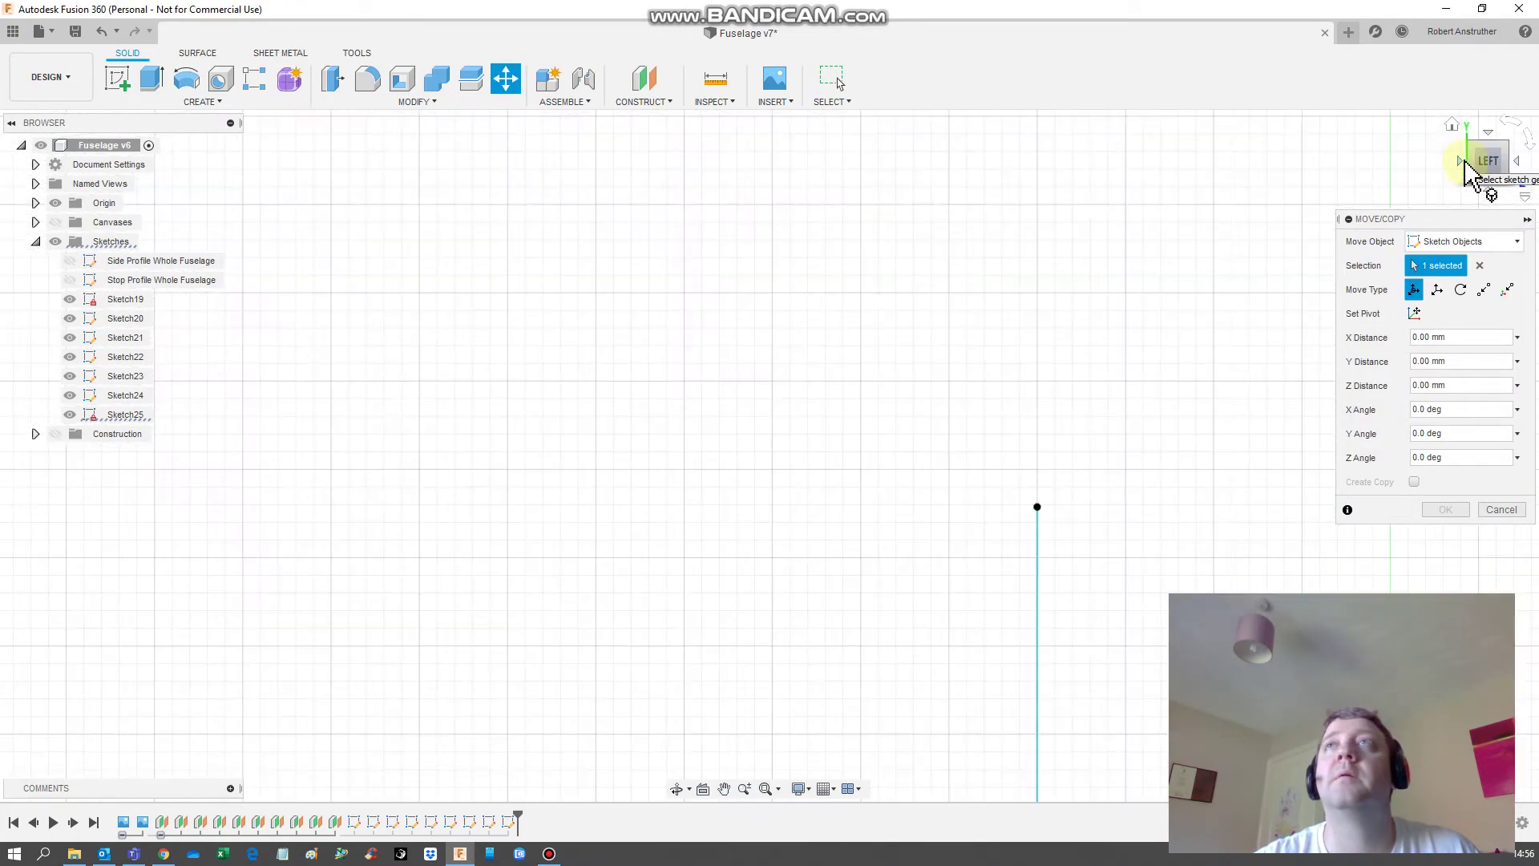
click(1462, 167)
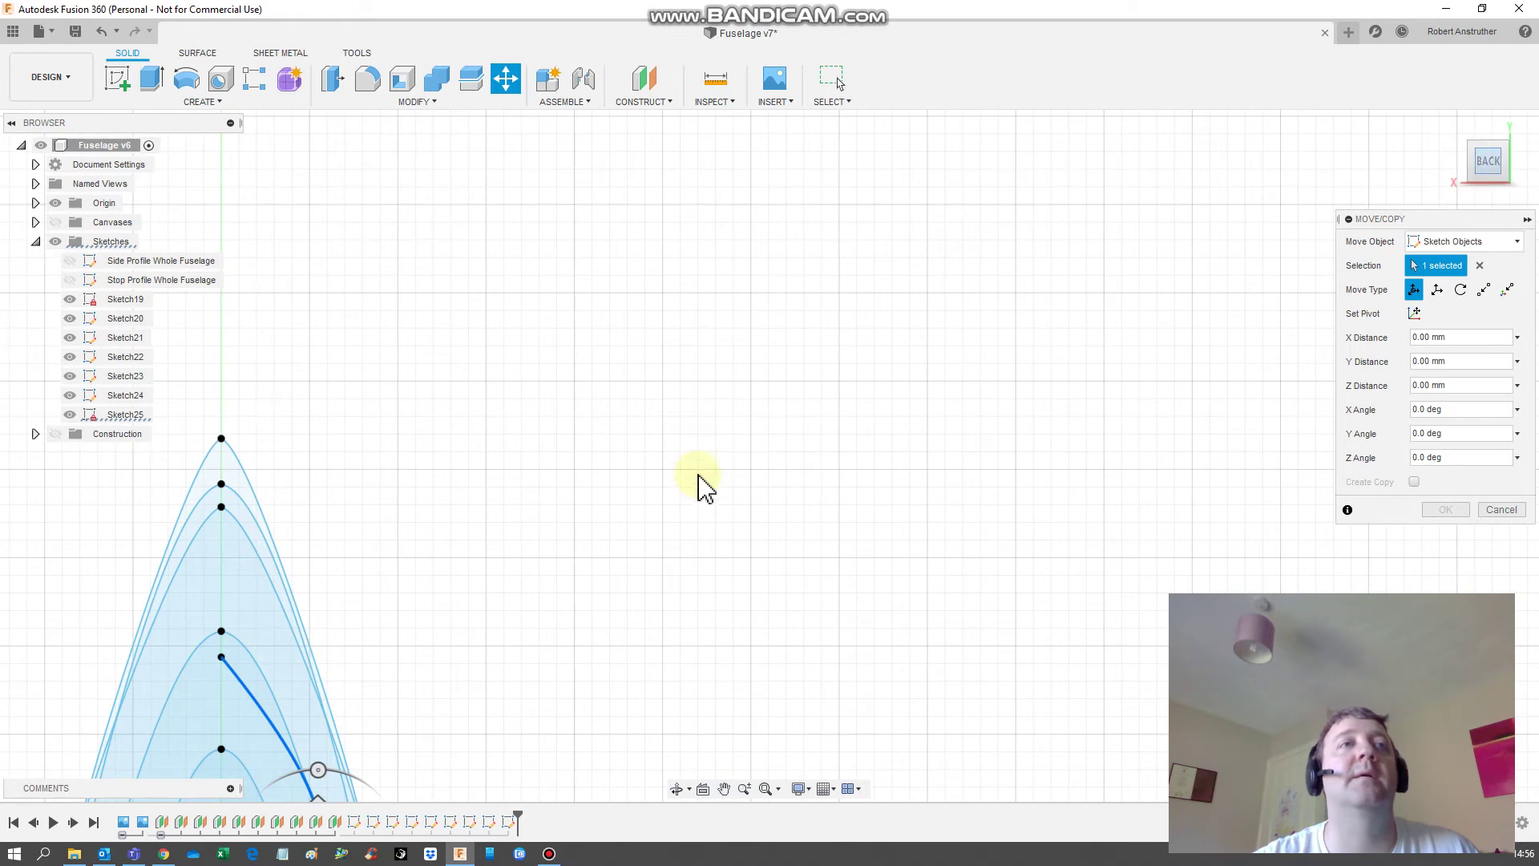
mouse_move(703, 487)
middle_down()
mouse_move(879, 233)
mouse_move(998, 178)
middle_up()
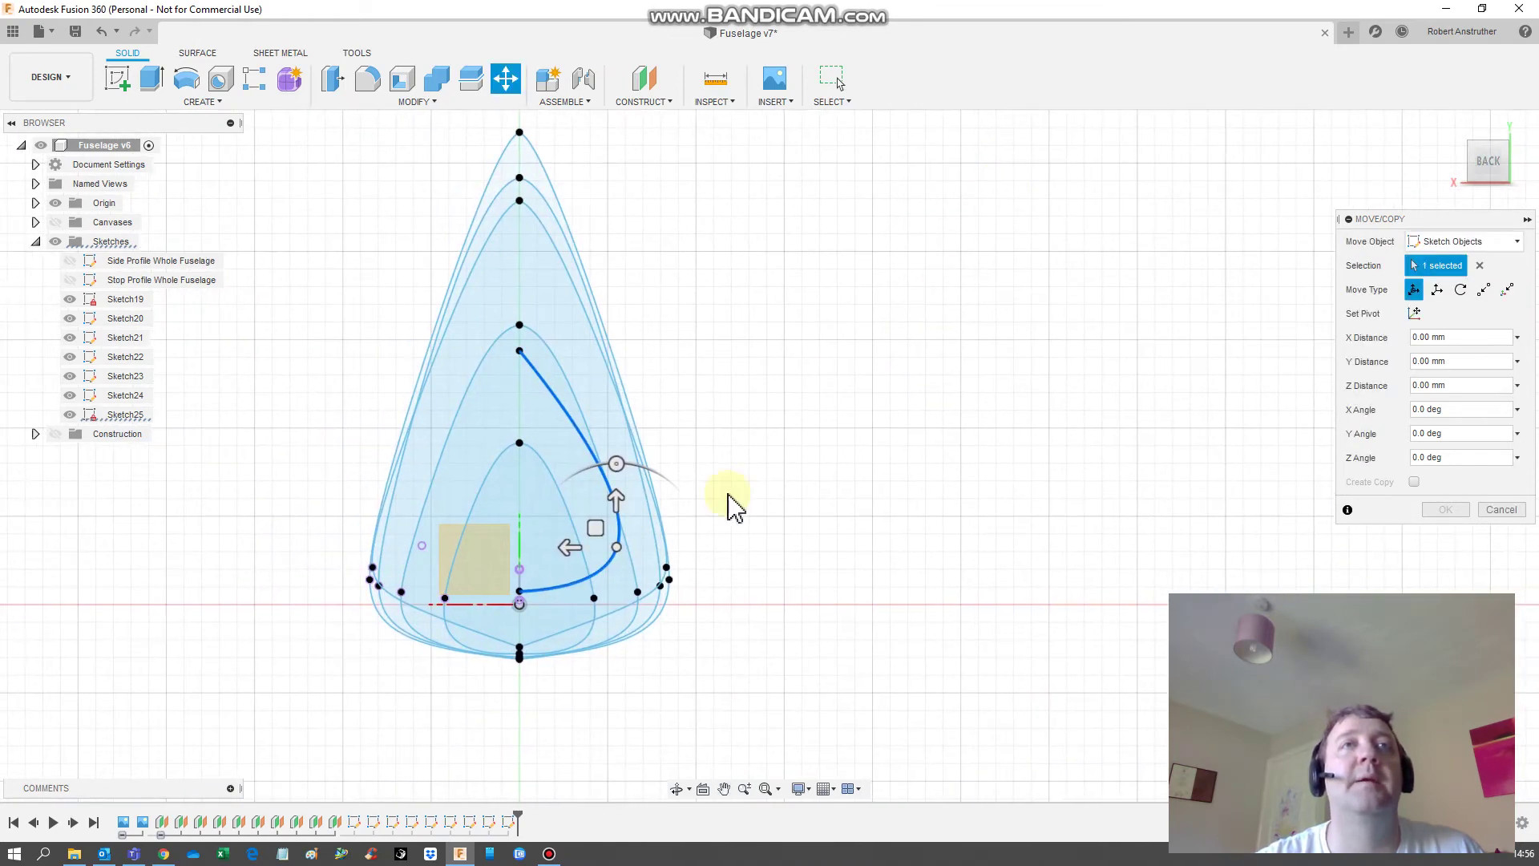
right_click(616, 544)
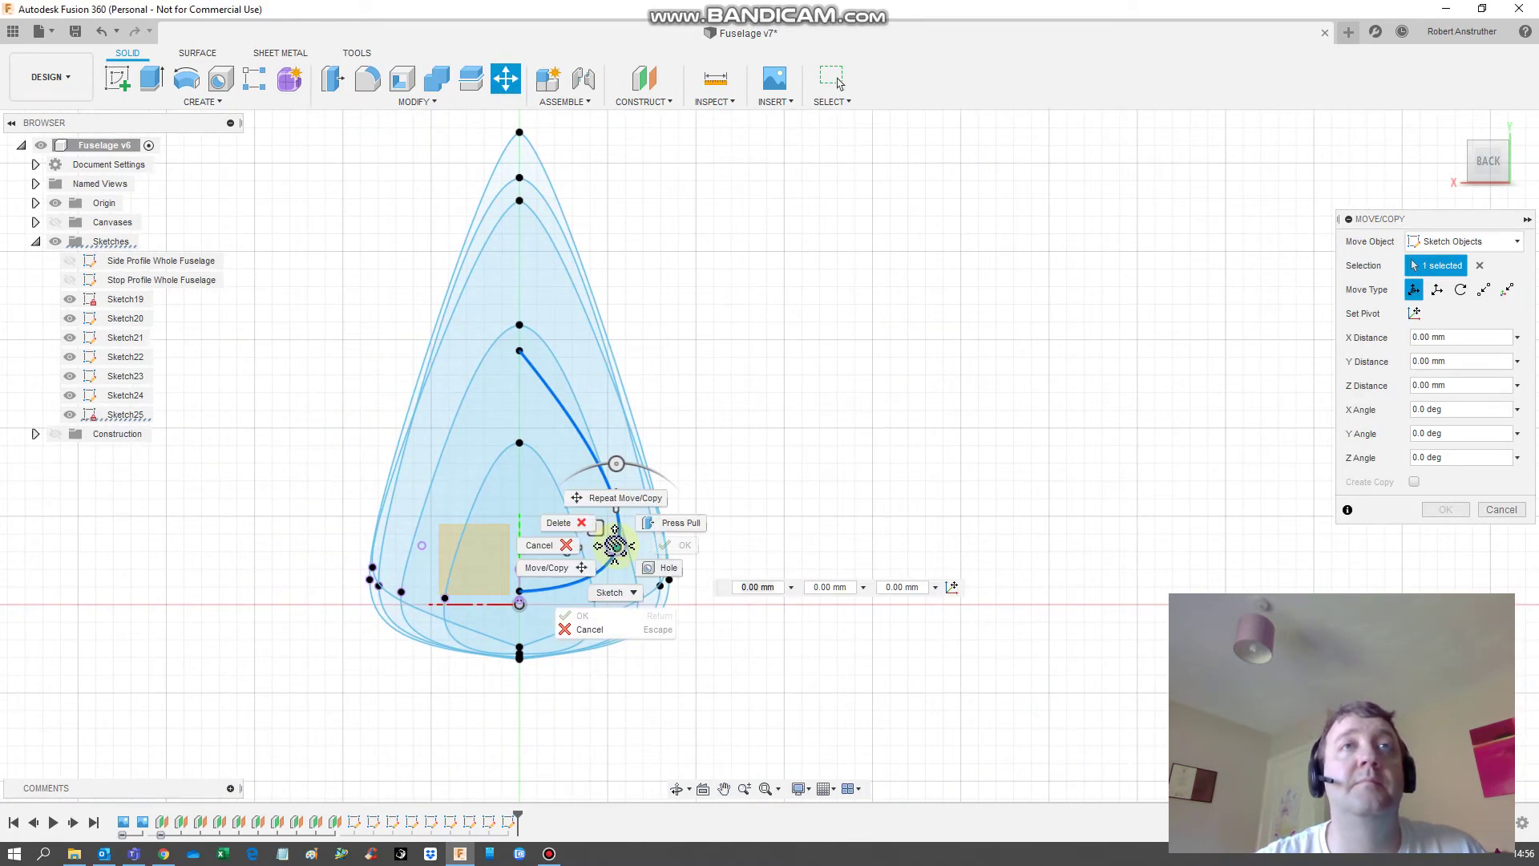
click(627, 499)
click(617, 548)
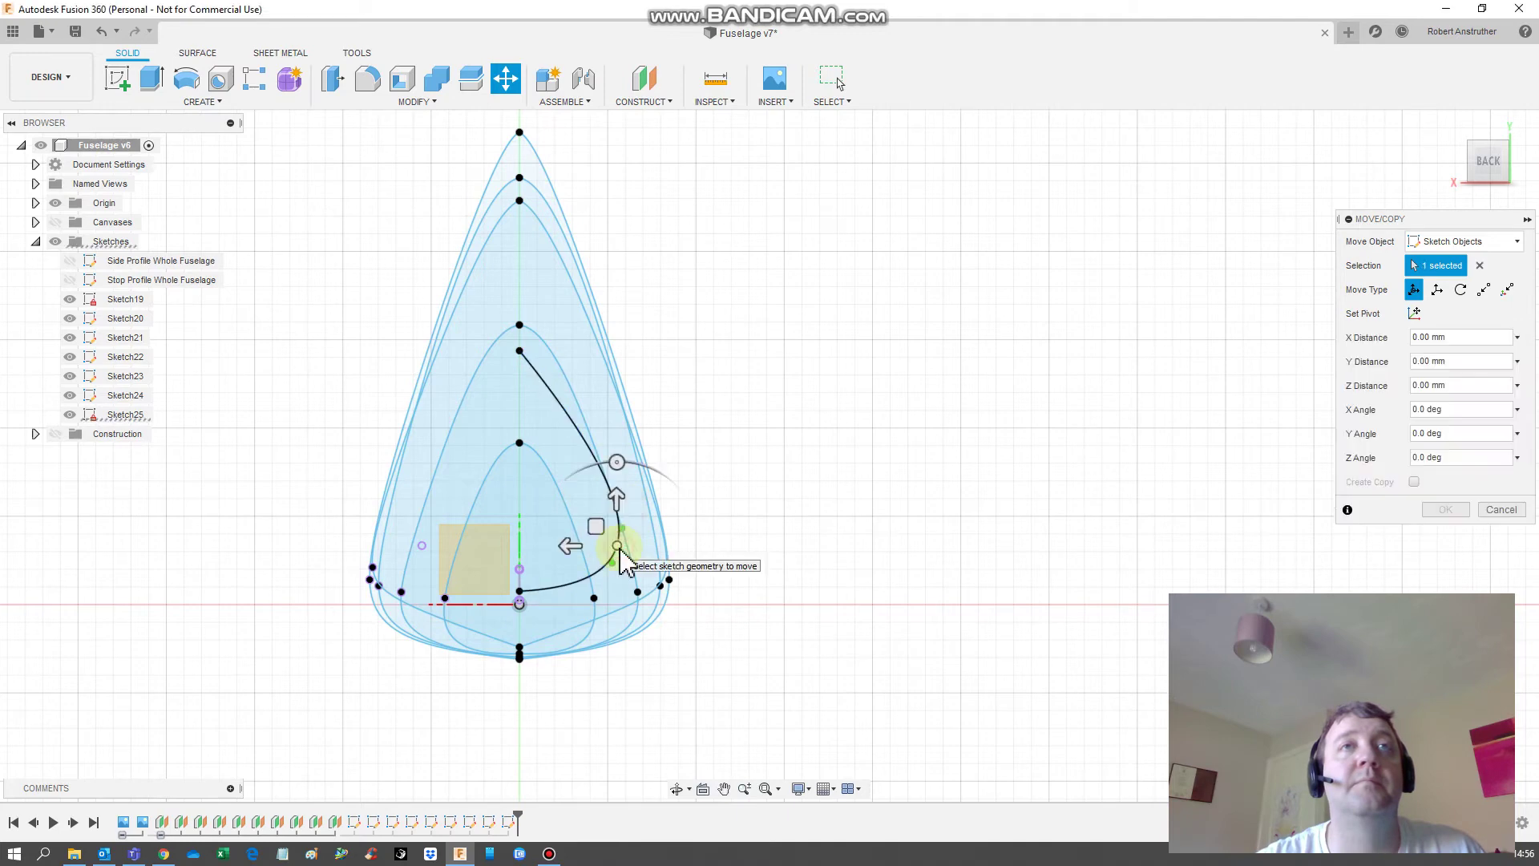
mouse_move(625, 529)
mouse_down()
mouse_move(622, 513)
mouse_move(622, 542)
mouse_up()
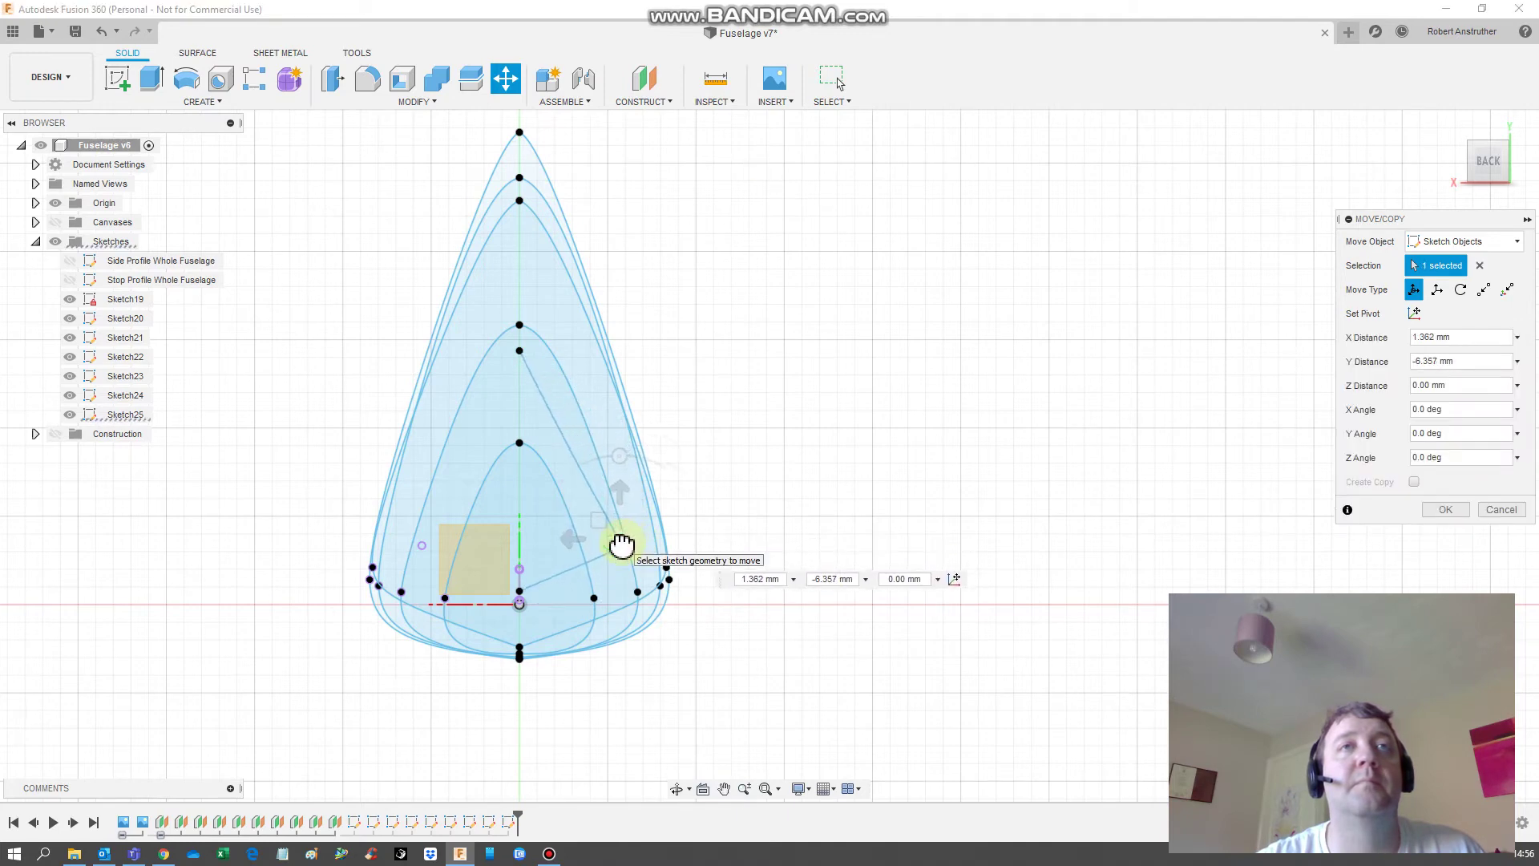
Step: Move the lower-right tangent handle of Sketch25's top point about 5 mm in X and 25.4 mm in Y
click(528, 367)
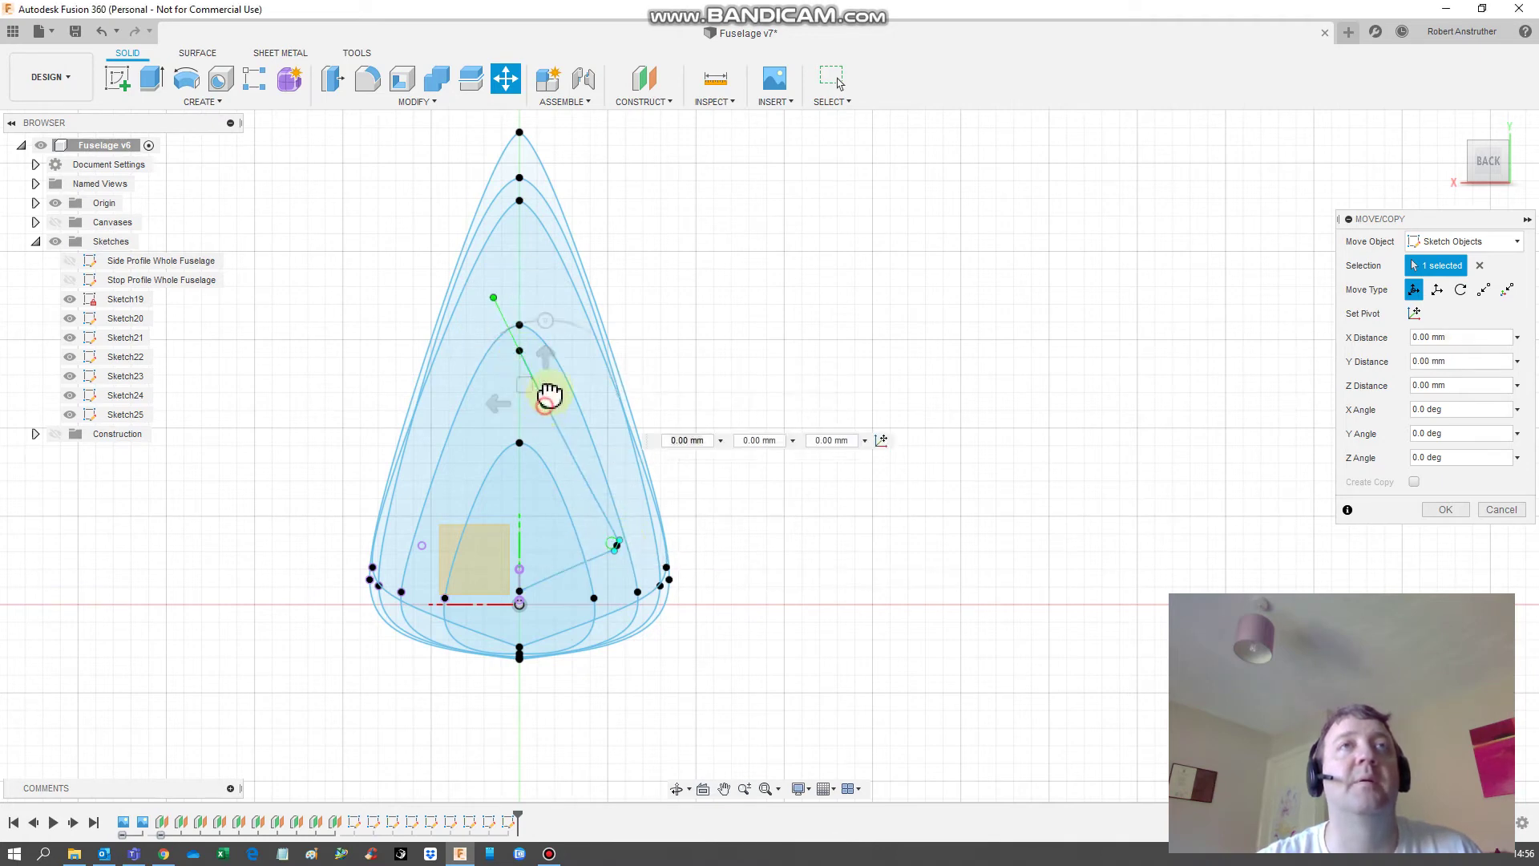
drag(549, 393, 551, 384)
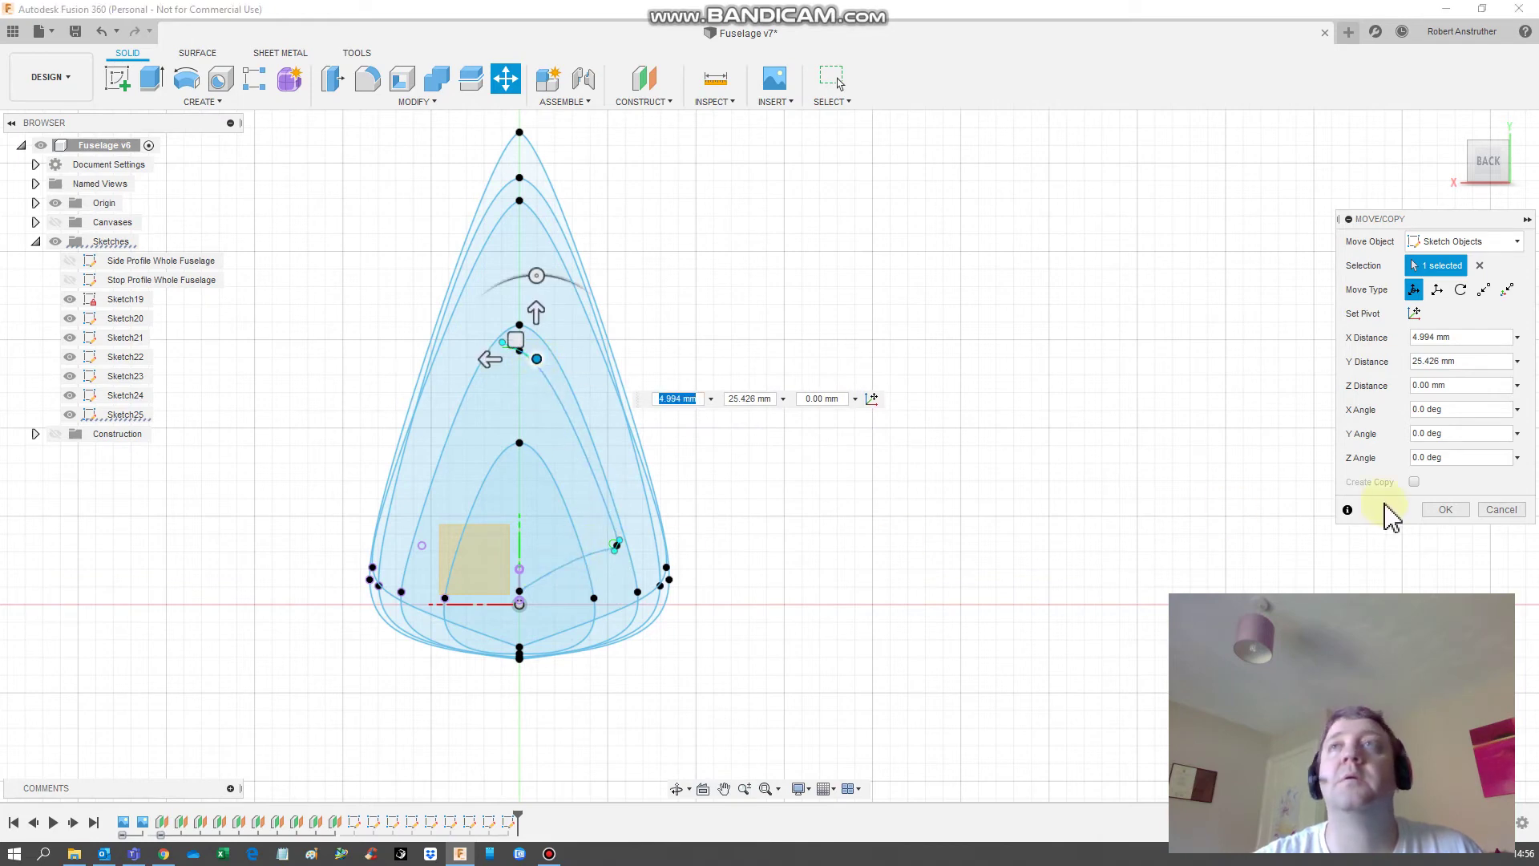
click(1440, 511)
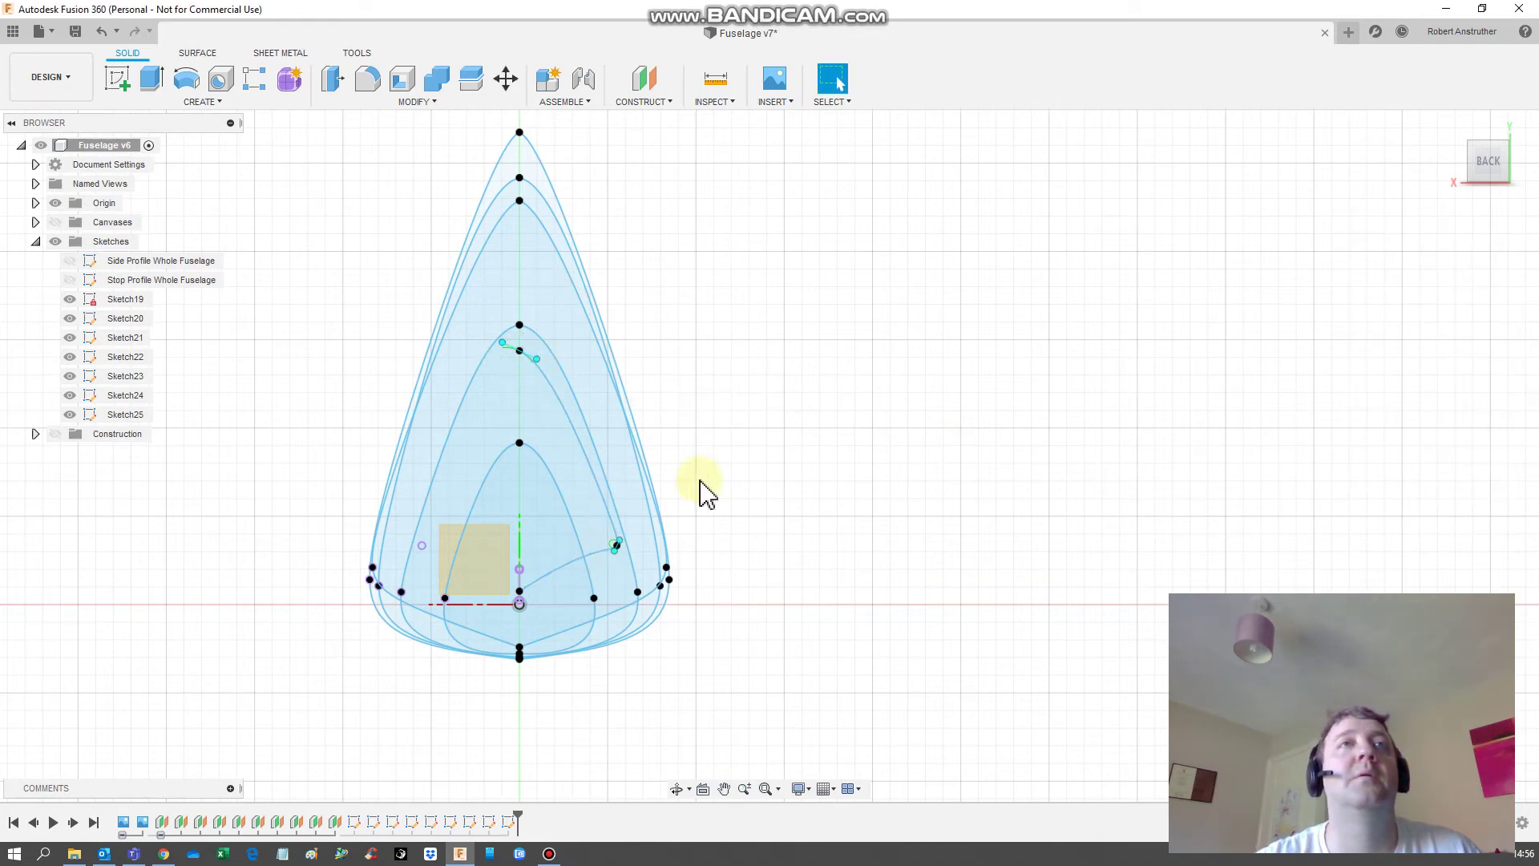
Step: Edit Sketch25, mirror its half-profile spline across the vertical YZ origin plane, and finish the sketch
right_click(614, 538)
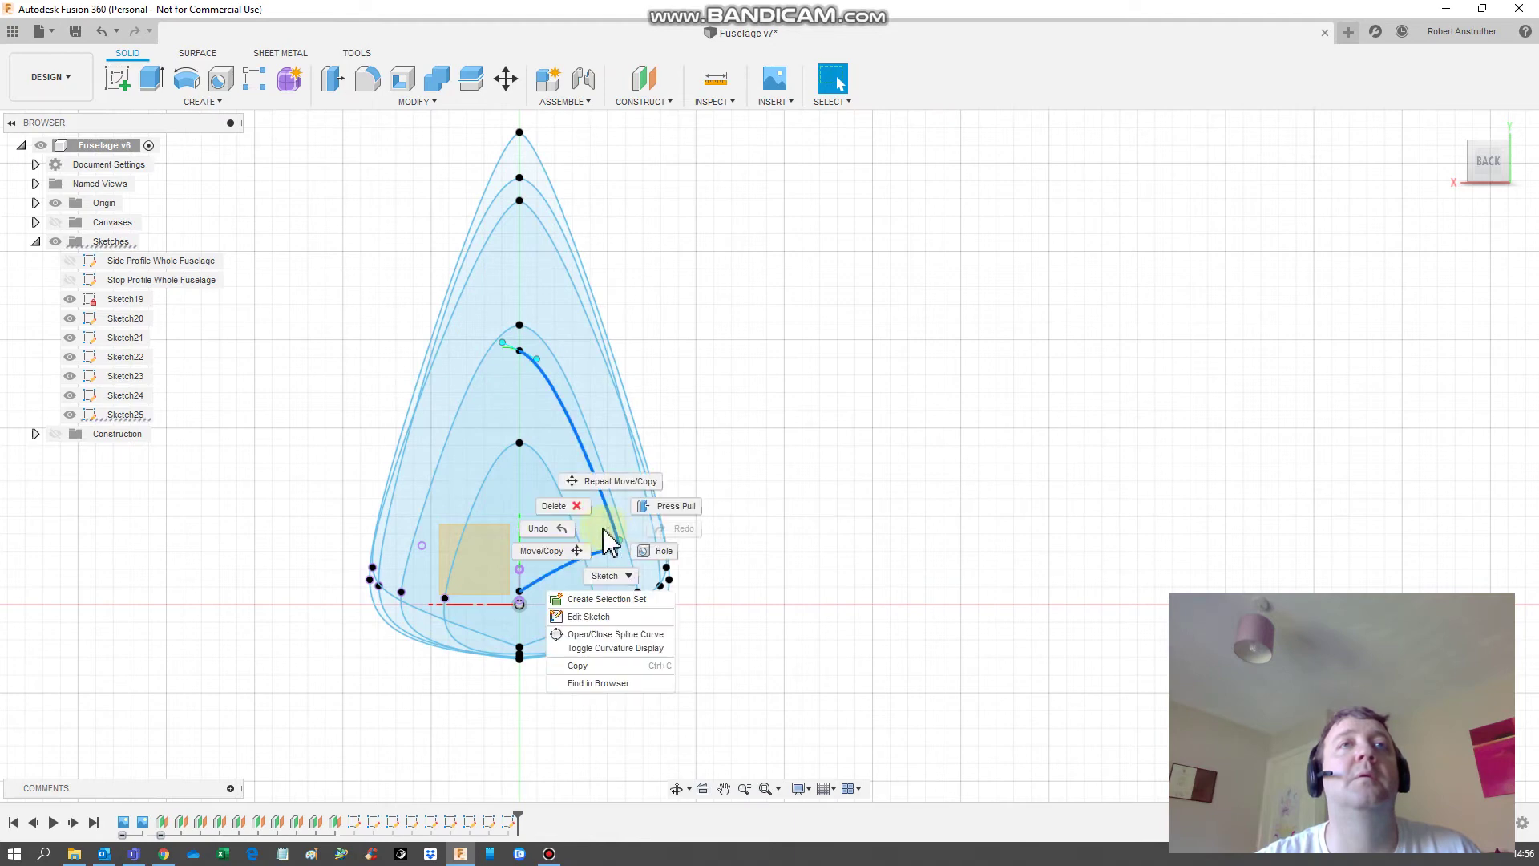
click(592, 617)
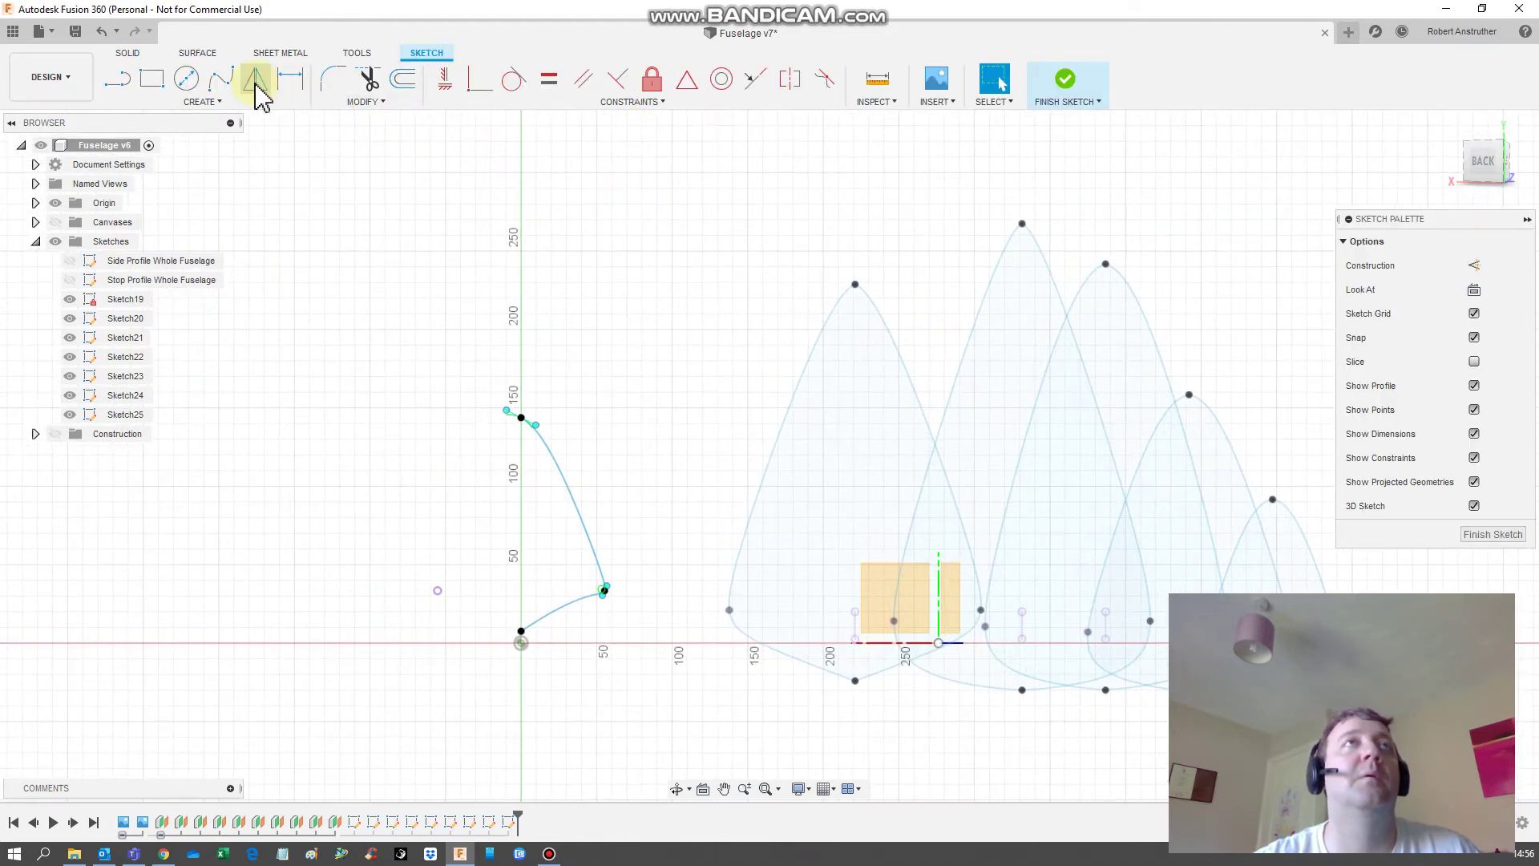
click(255, 79)
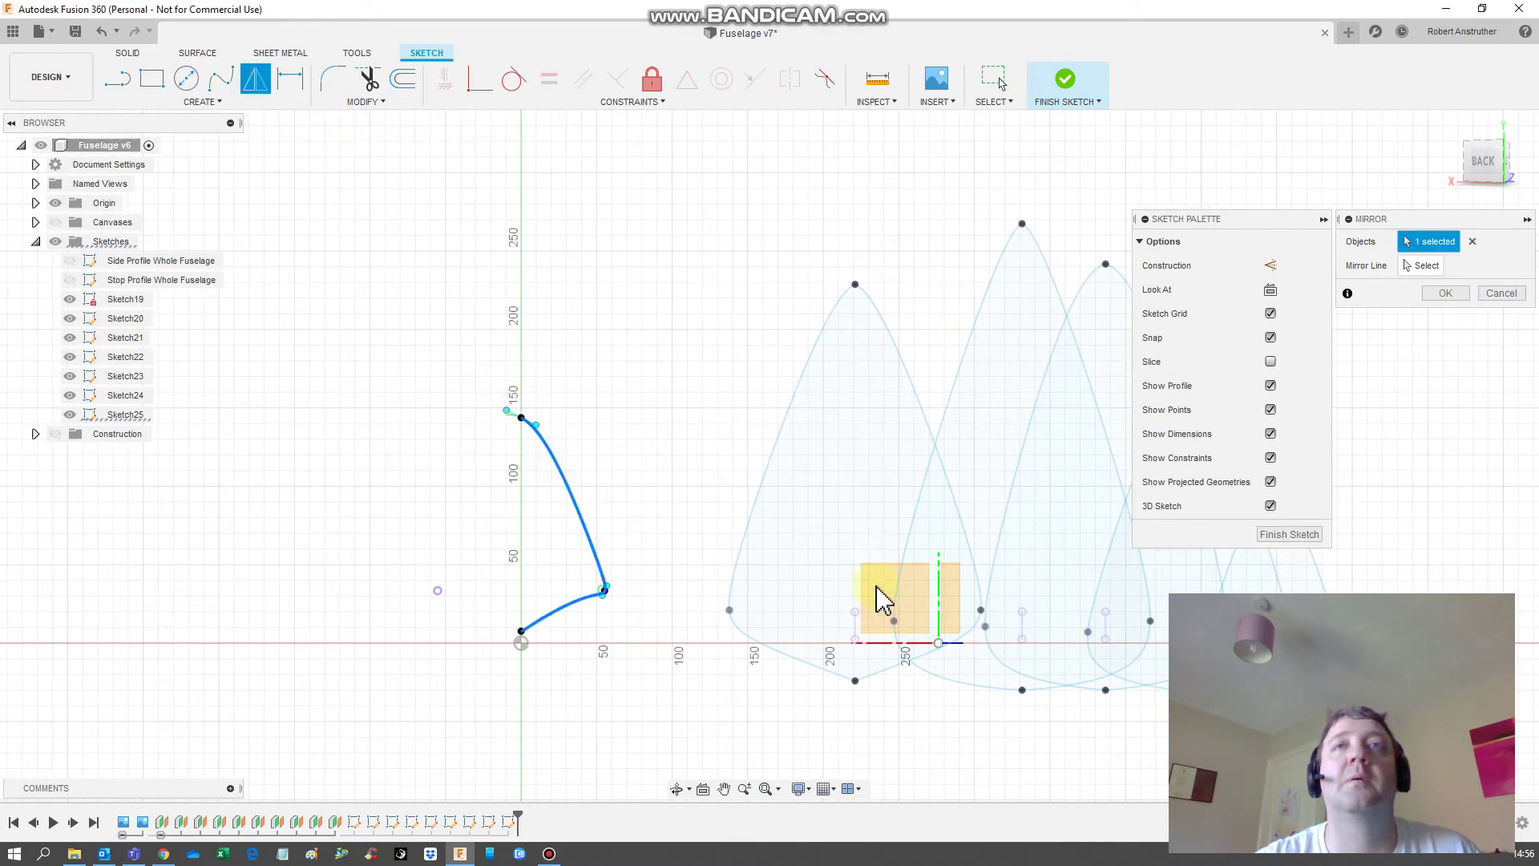
click(1421, 266)
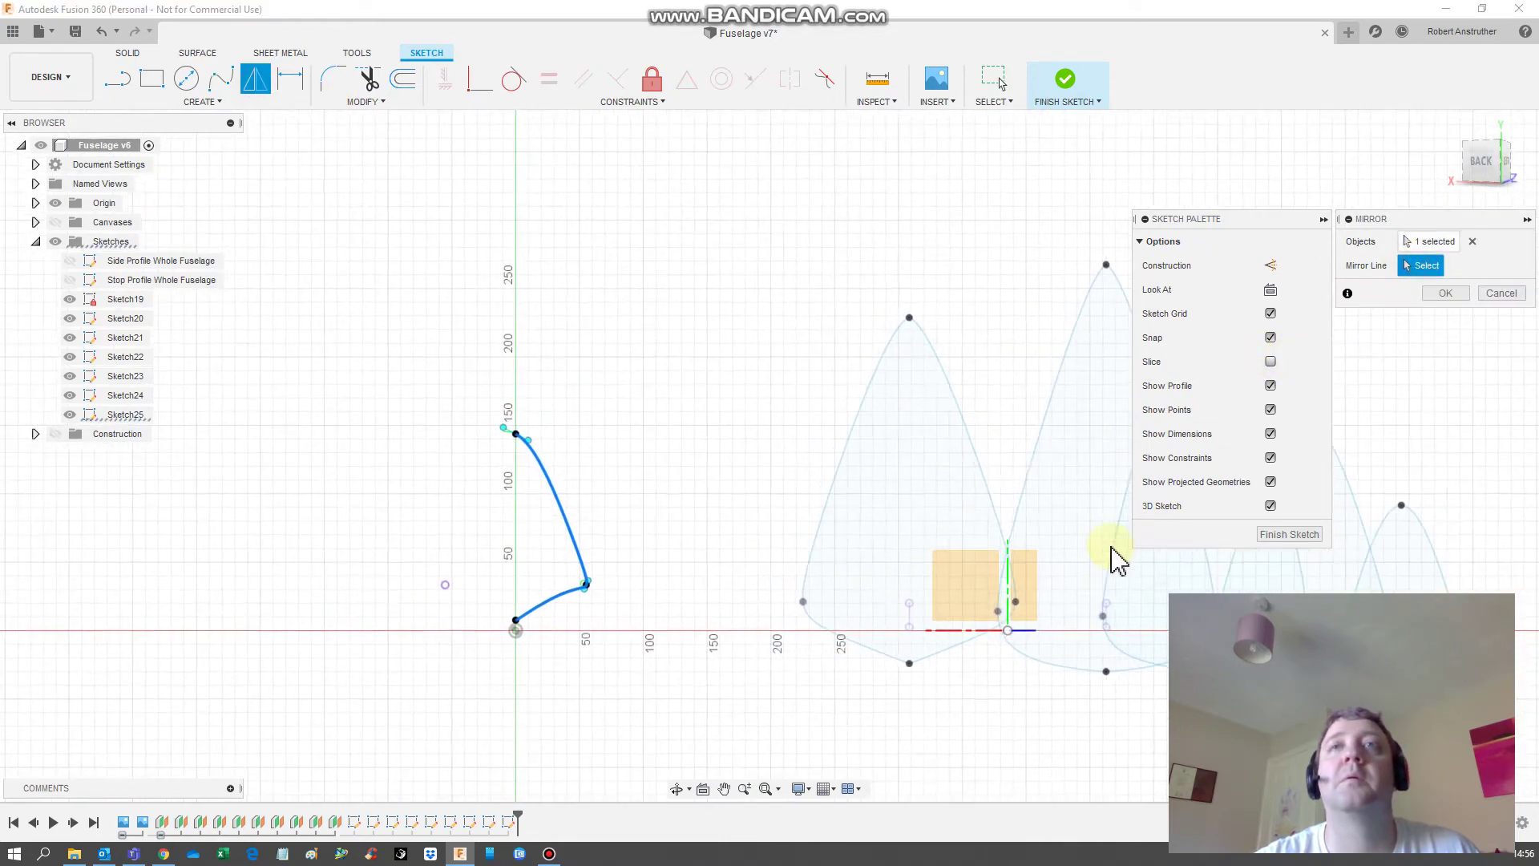
mouse_move(1111, 548)
shift+middle_down()
mouse_move(1096, 591)
mouse_move(1127, 618)
mouse_move(1037, 526)
mouse_move(1342, 338)
shift+middle_up()
scroll(1110, 587, down, 3)
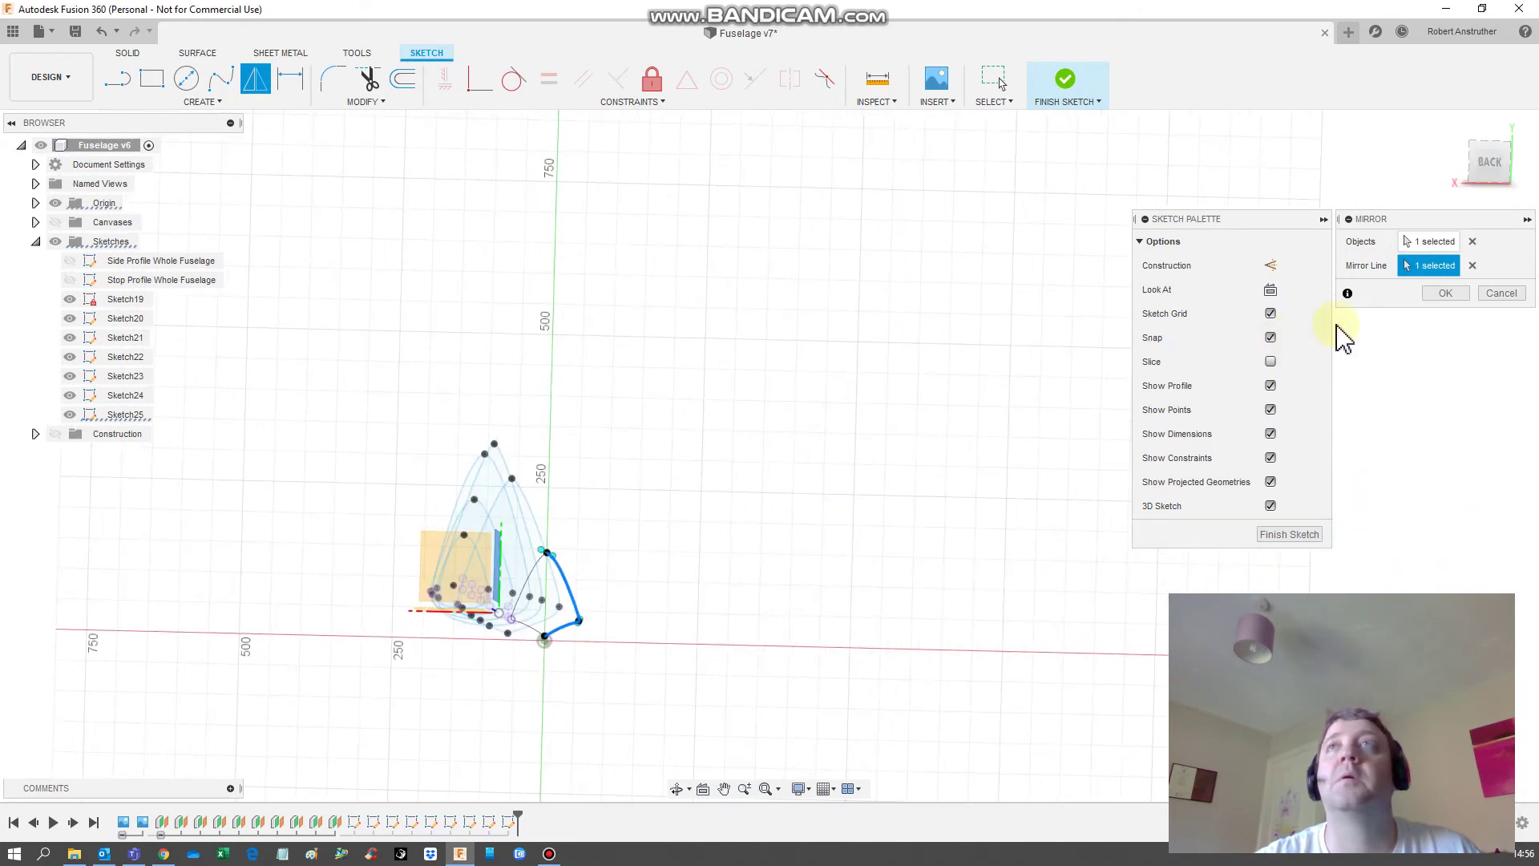
click(1445, 295)
click(1470, 535)
Step: Start a Loft from the small nose circle in Sketch19 through the closed profiles of Sketch20 and Sketch21
scroll(739, 561, up, 5)
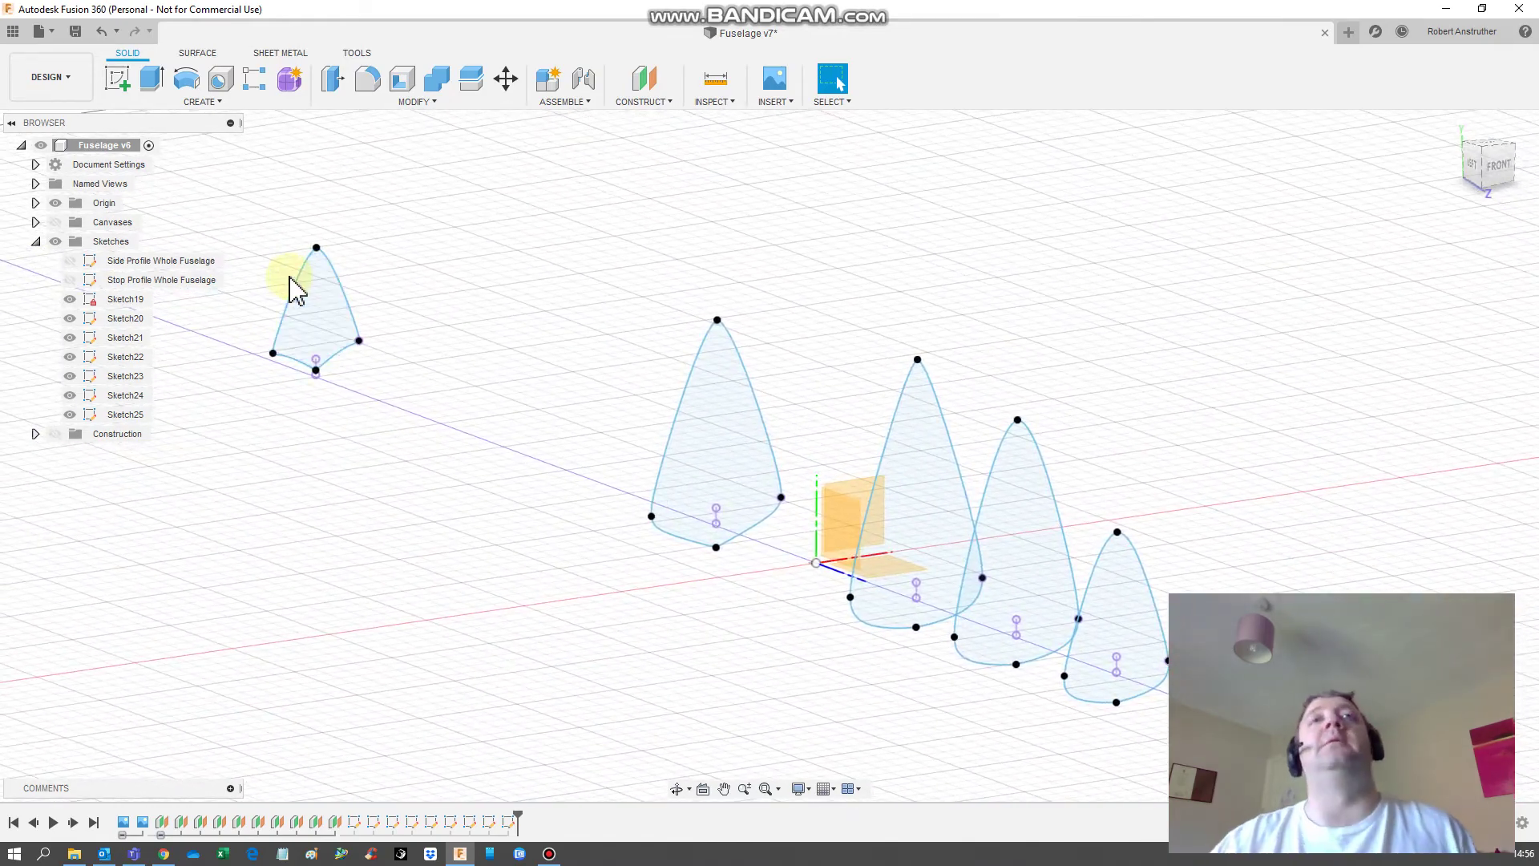
click(212, 102)
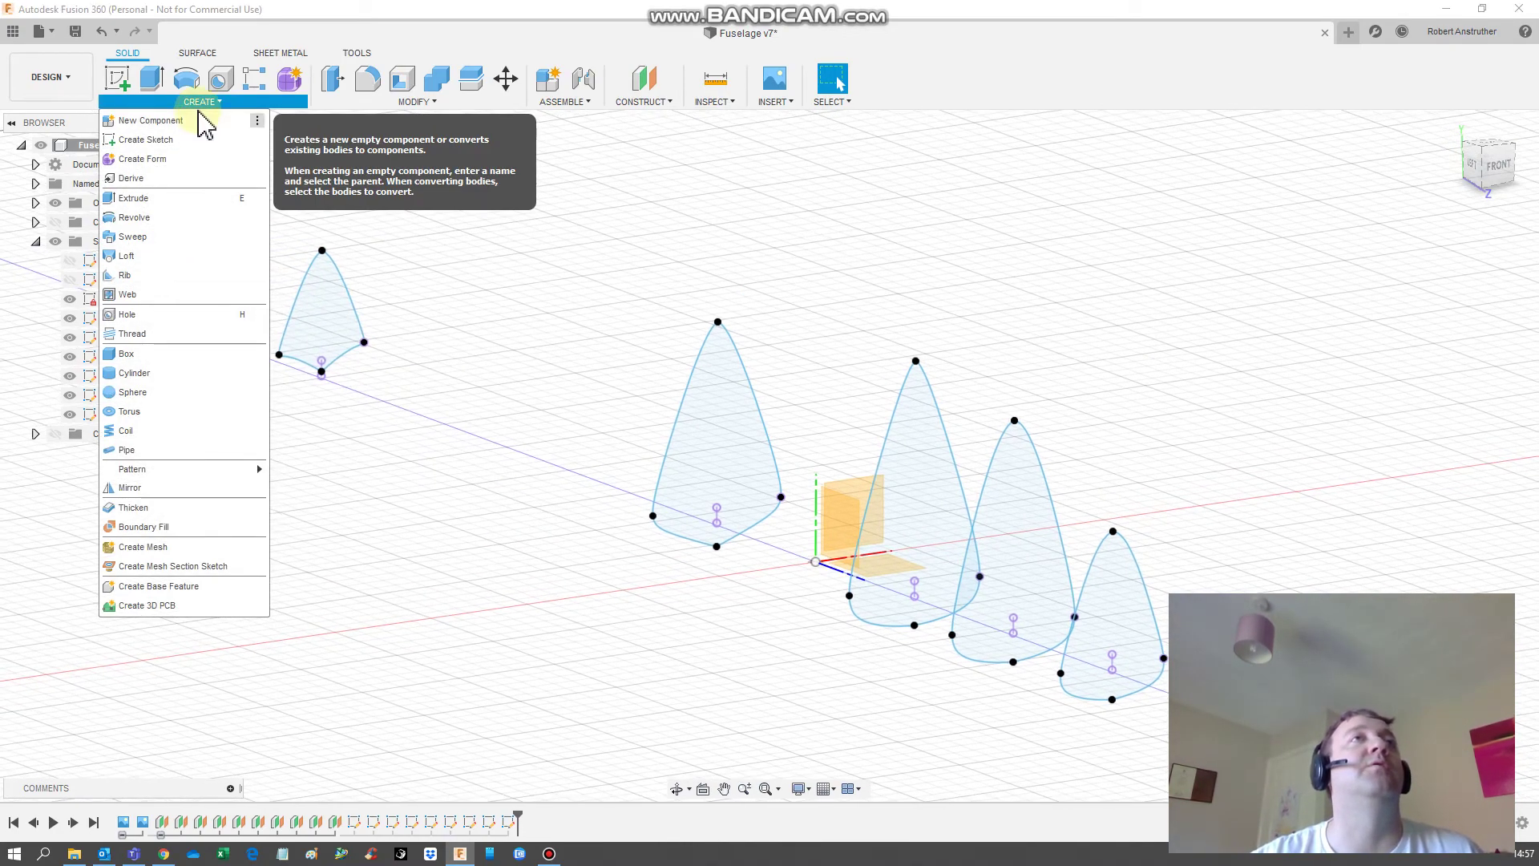
click(177, 257)
mouse_move(1174, 481)
middle_down()
mouse_move(887, 227)
mouse_move(834, 221)
middle_up()
scroll(978, 413, up, 6)
middle_drag(1018, 573, 1023, 192)
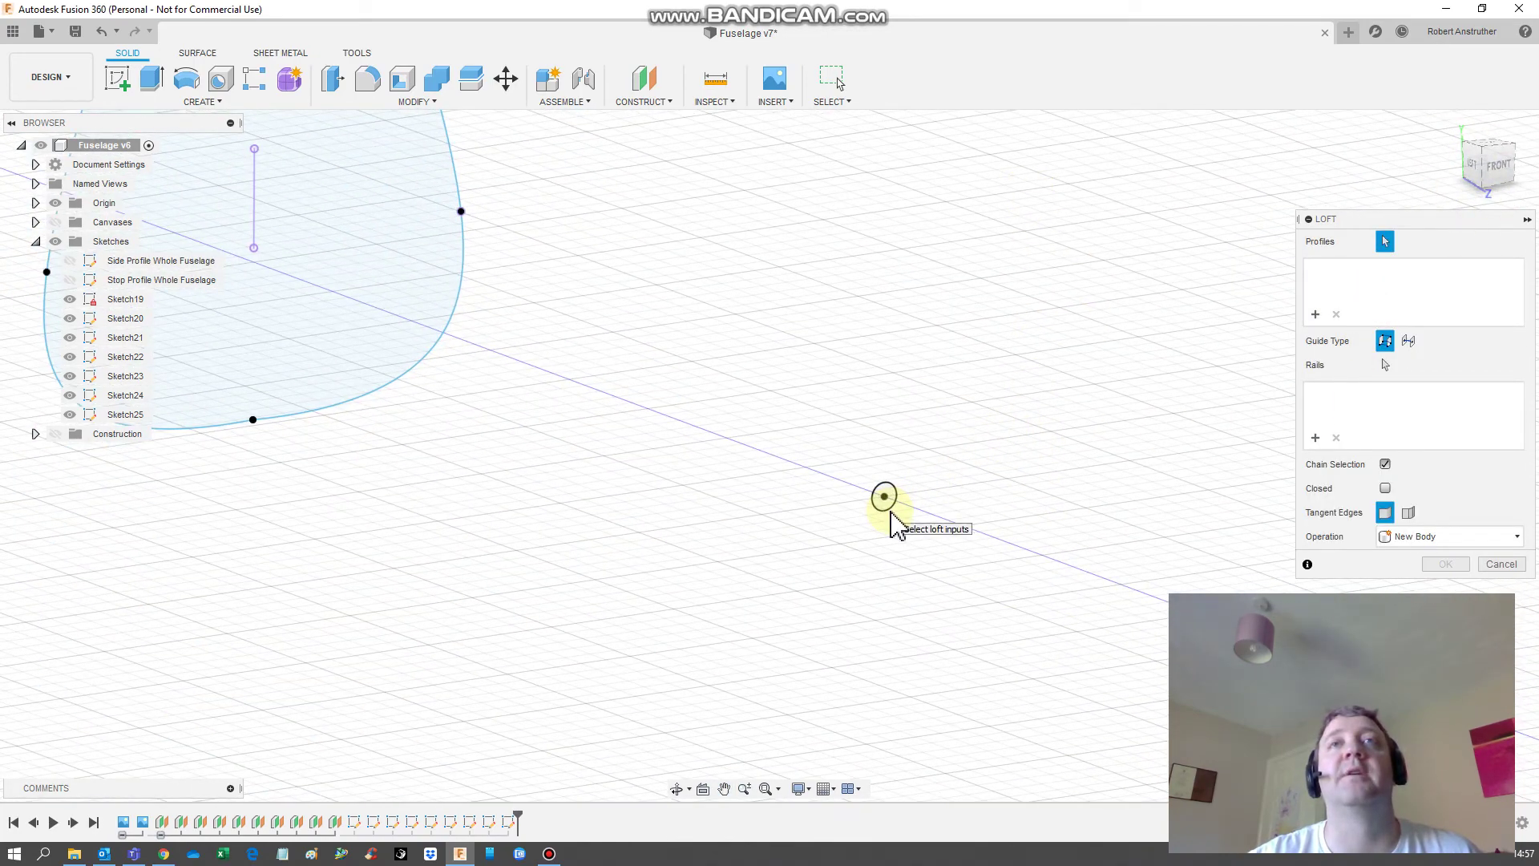
middle_drag(725, 493, 866, 585)
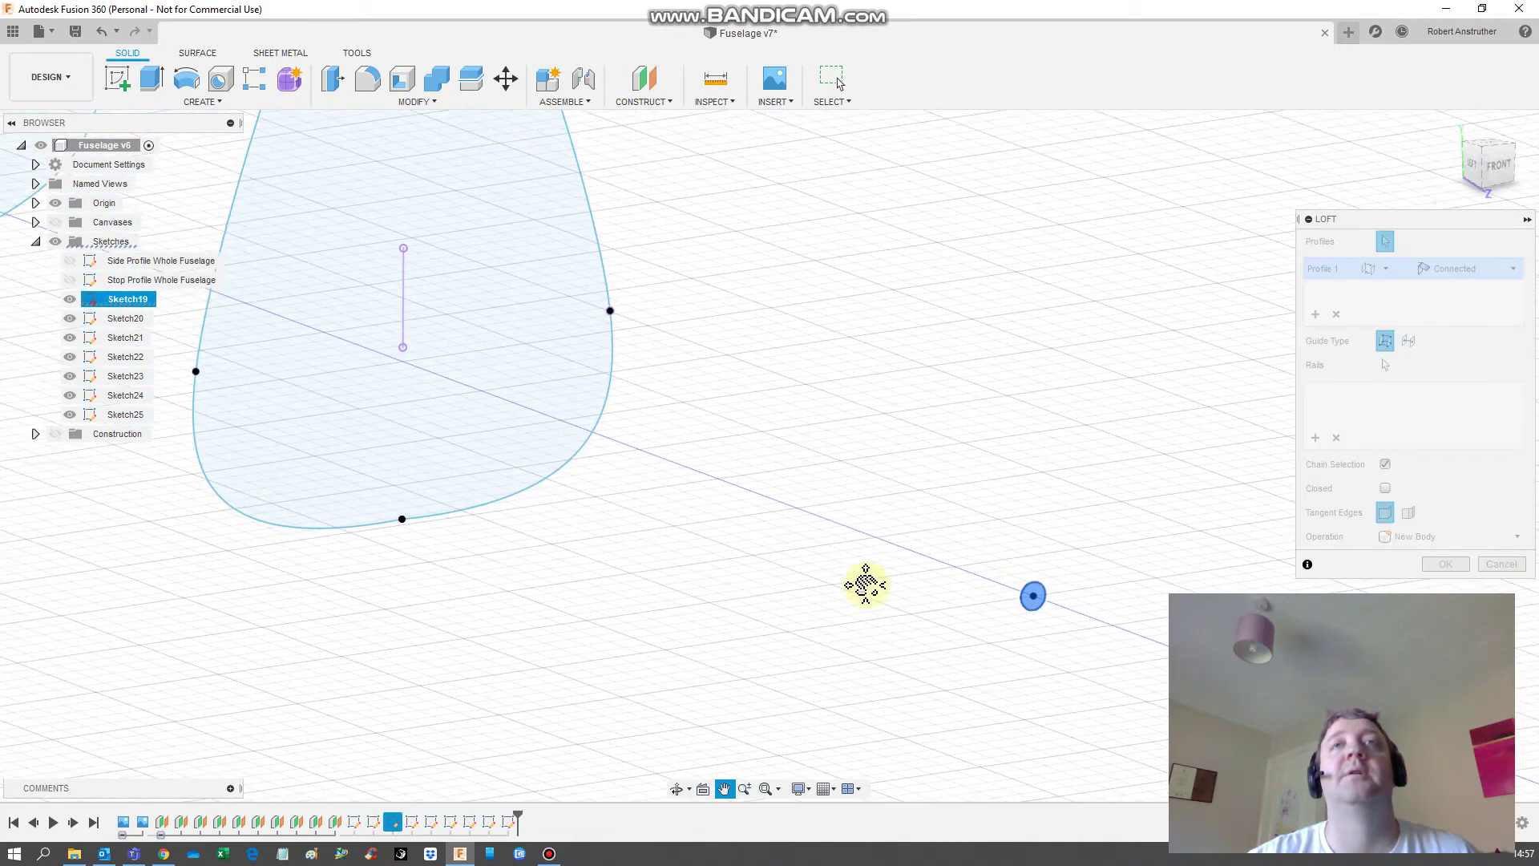
middle_drag(618, 465, 777, 565)
click(725, 521)
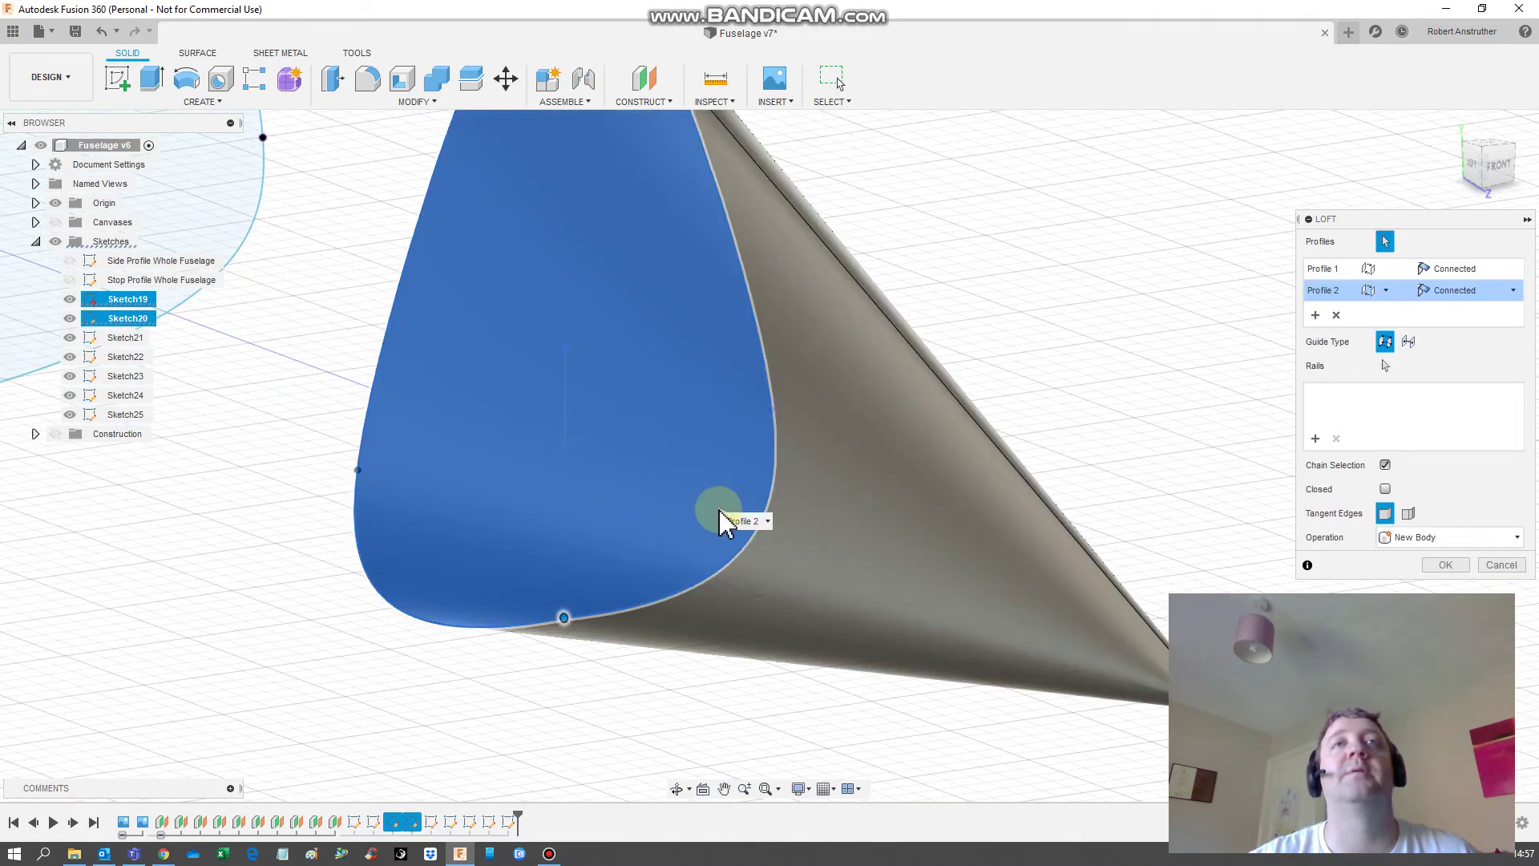
middle_drag(353, 393, 660, 638)
click(457, 498)
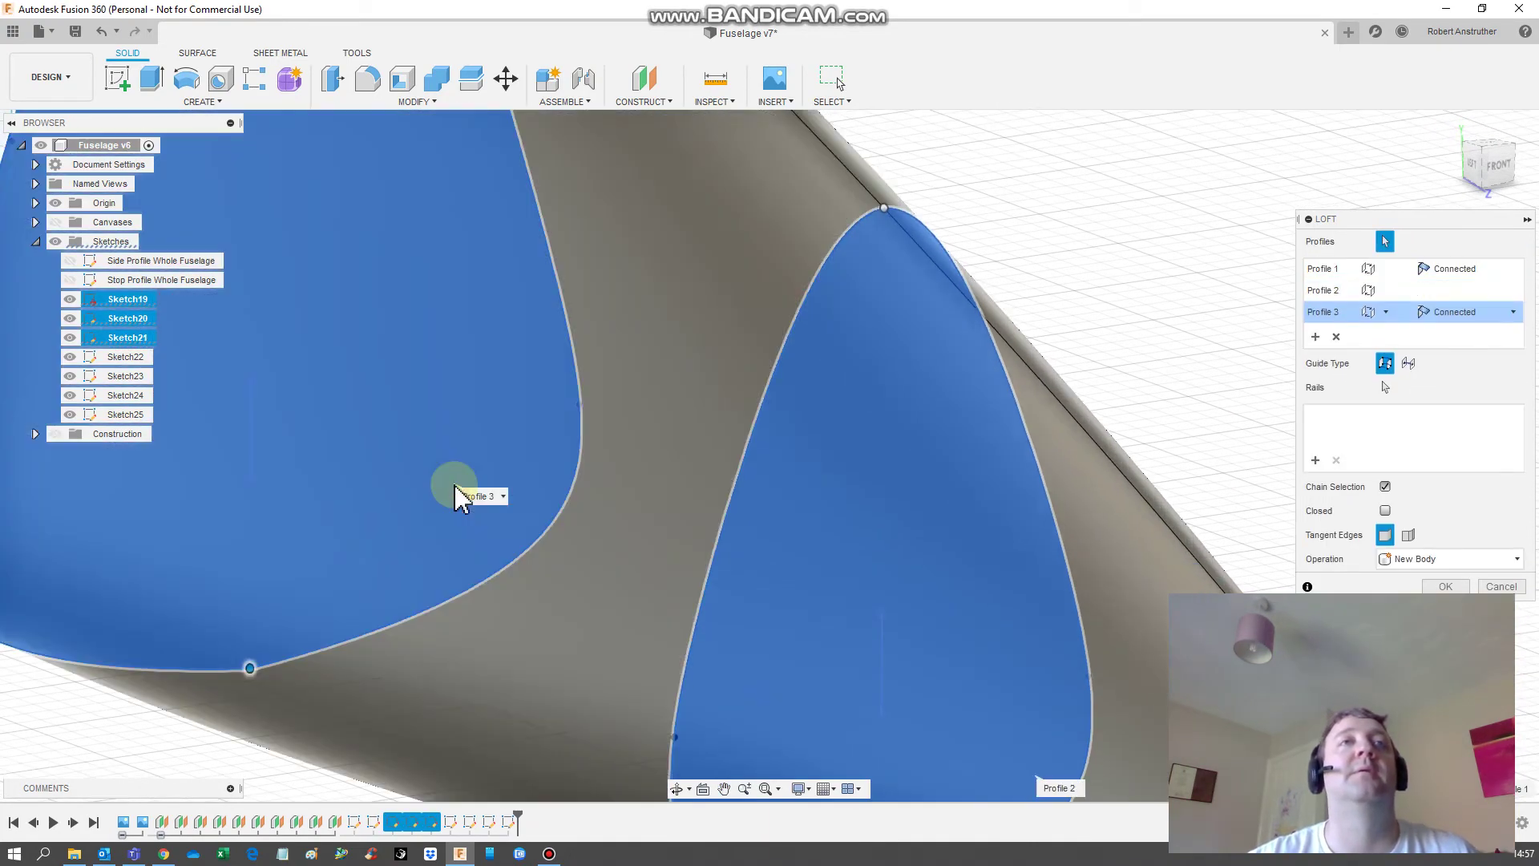
Step: Add the profiles of Sketch22, Sketch23, Sketch24 and Sketch25 to the loft in order and create it as a new body
scroll(1118, 298, down, 5)
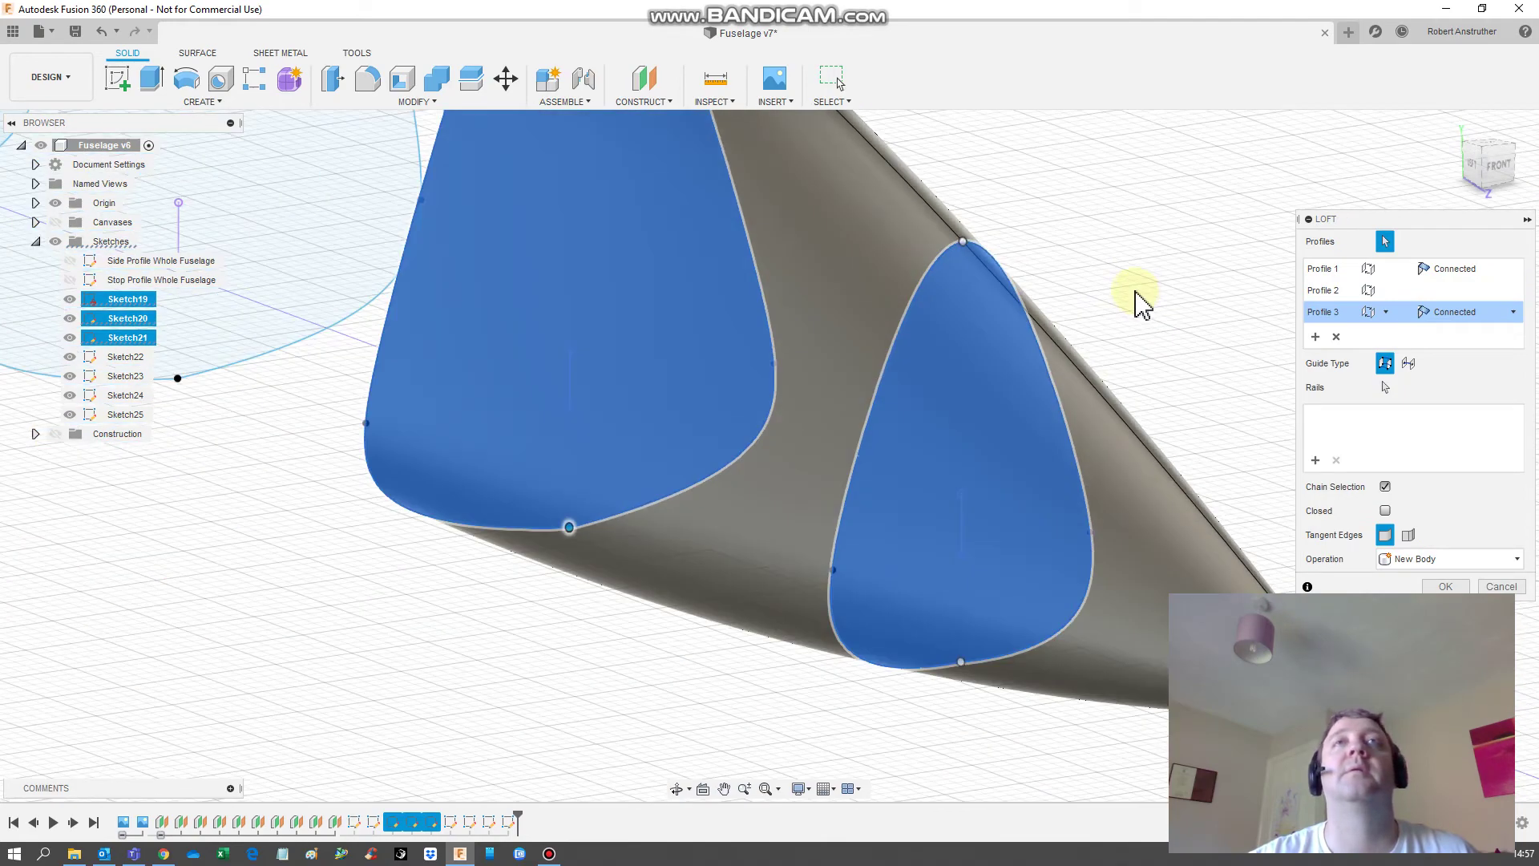
middle_drag(478, 441, 543, 716)
click(562, 456)
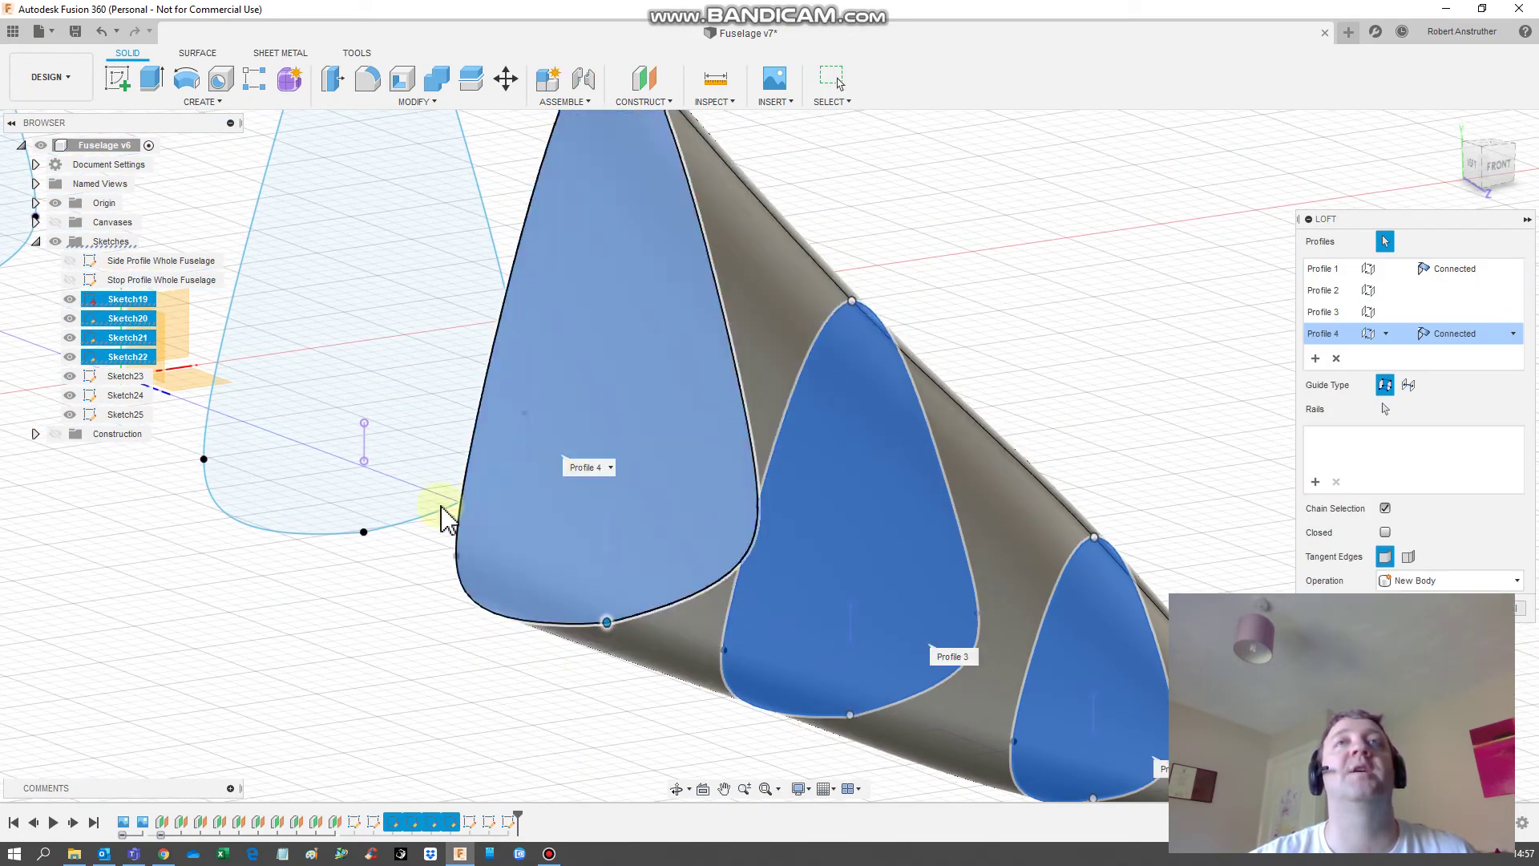
mouse_move(440, 512)
middle_down()
mouse_move(470, 711)
mouse_move(539, 758)
middle_up()
click(434, 495)
click(433, 498)
mouse_move(412, 497)
middle_down()
mouse_move(385, 516)
mouse_move(557, 376)
middle_up()
click(536, 353)
middle_drag(257, 543, 622, 738)
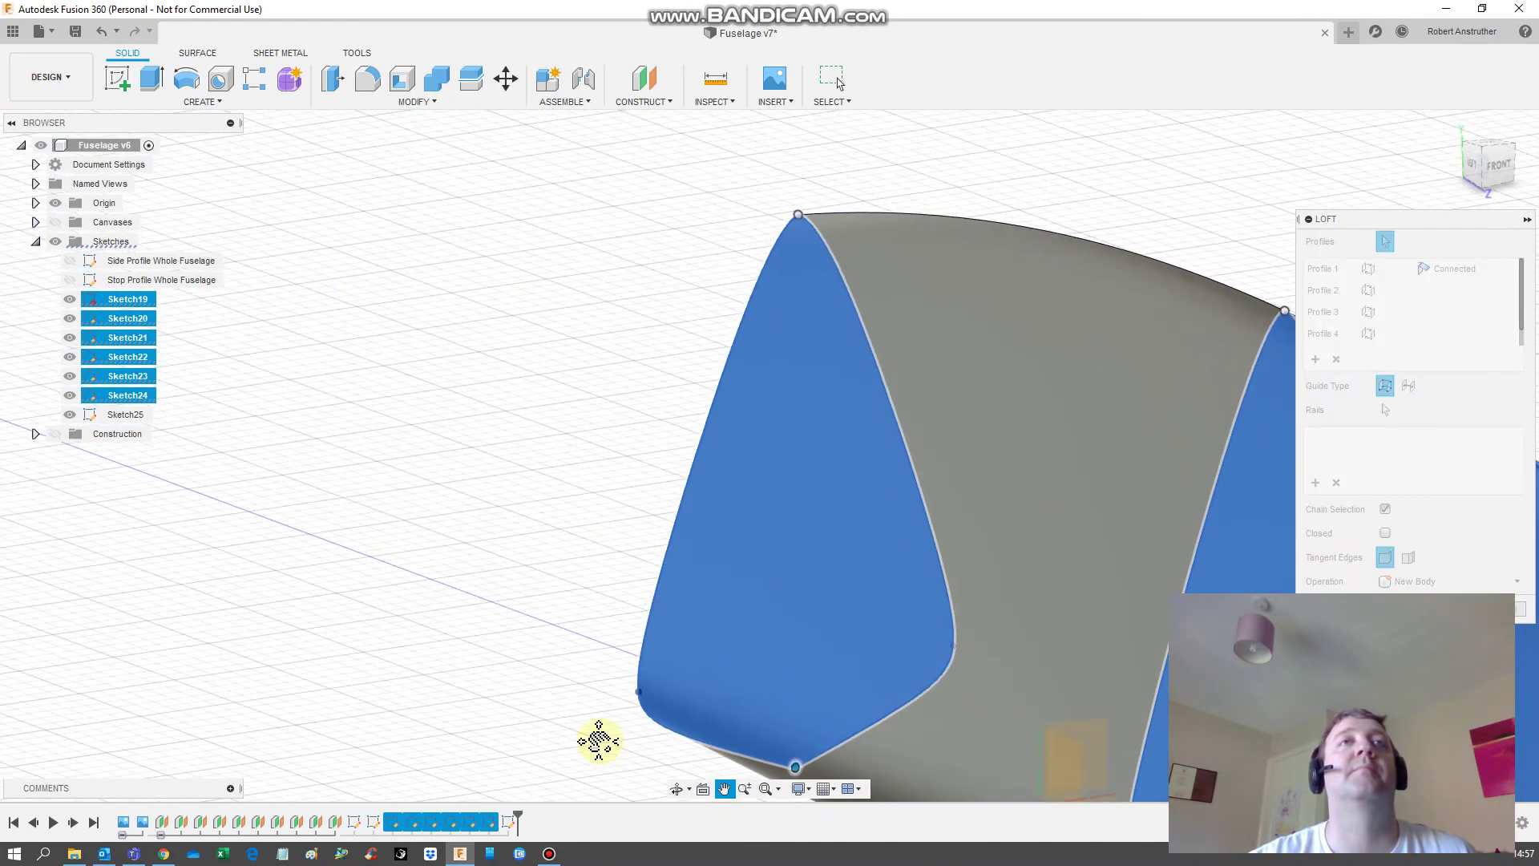
middle_drag(395, 450, 719, 592)
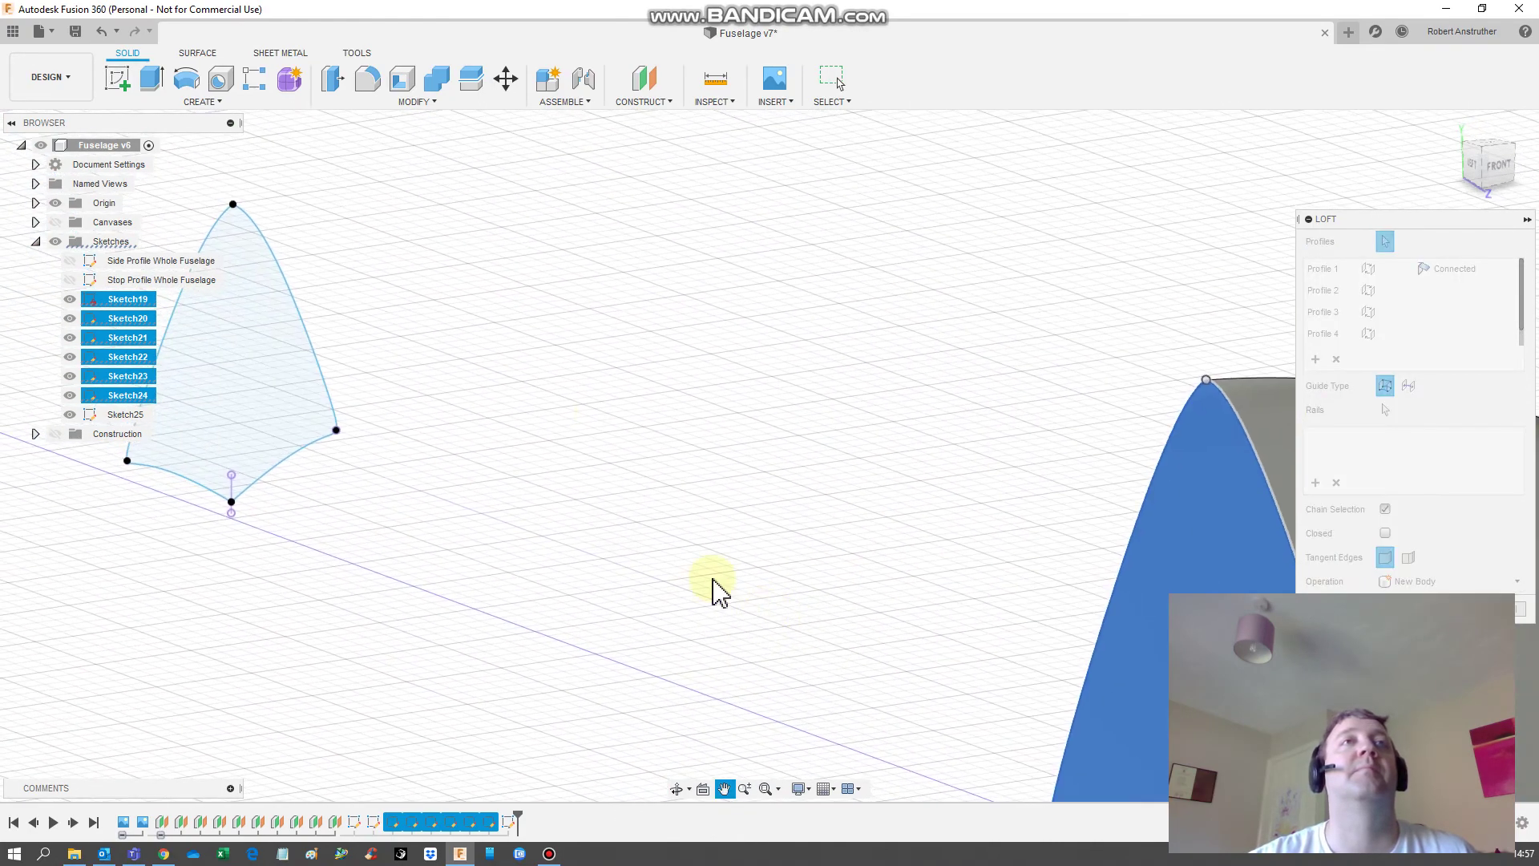
click(308, 402)
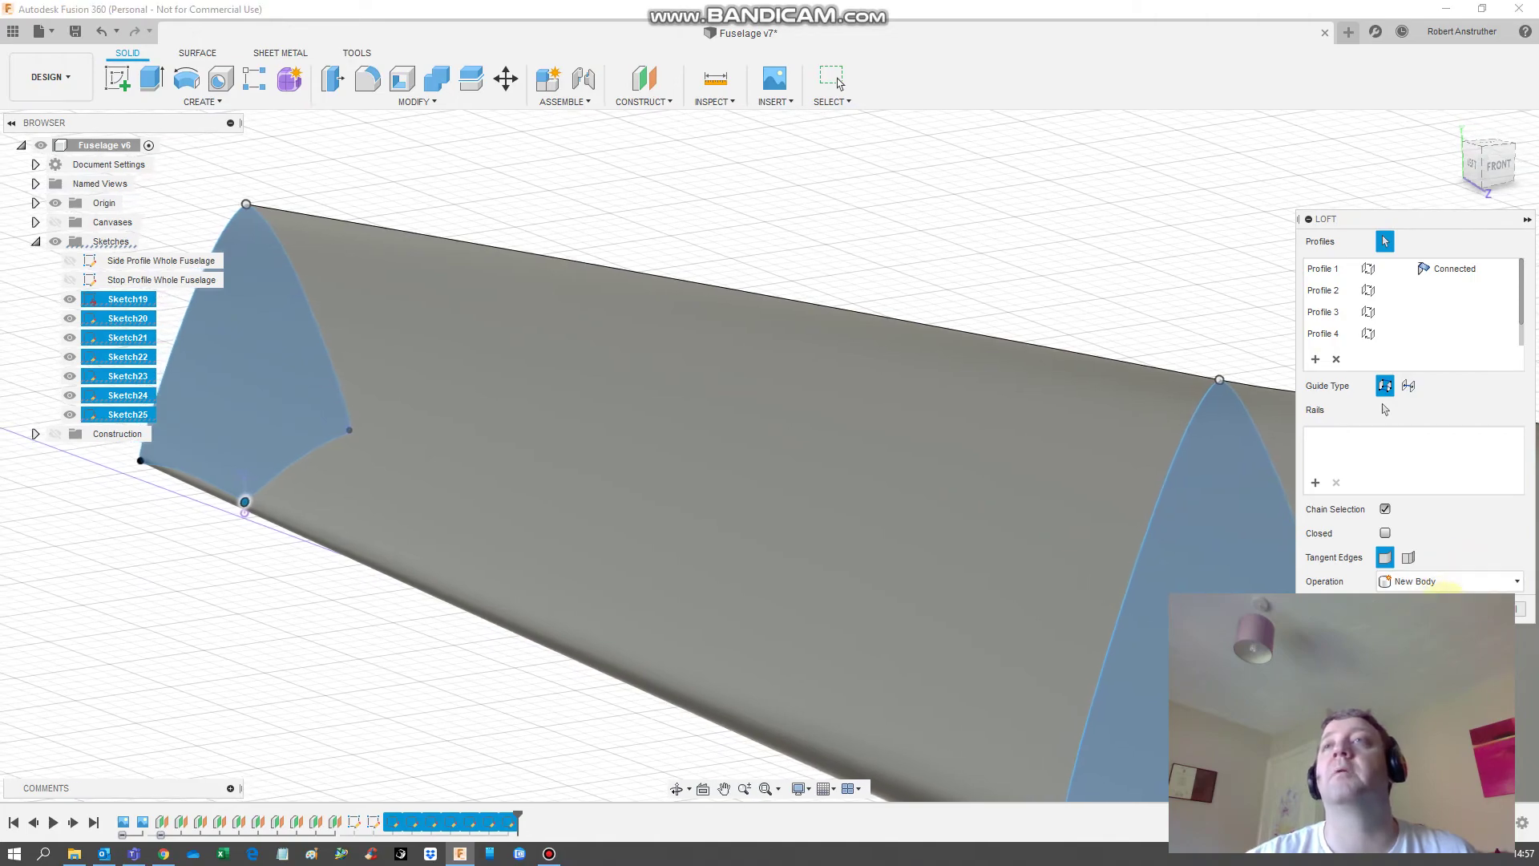
click(1445, 606)
Step: Open Sketch20, the cross-section profile just behind the nose of the lofted fuselage, for editing
scroll(1120, 526, down, 4)
middle_drag(1106, 573, 825, 458)
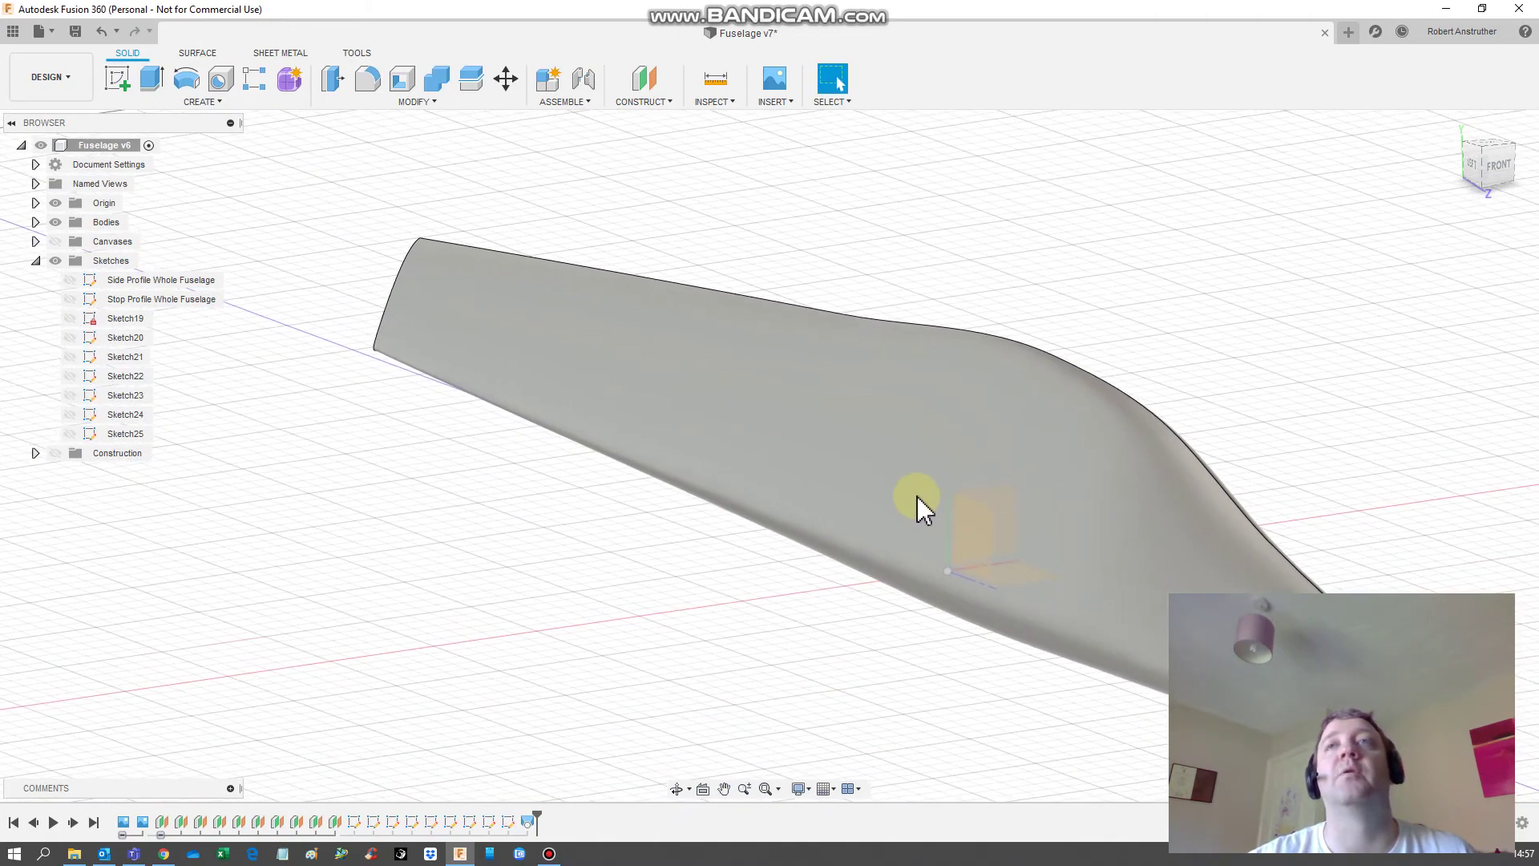
shift+middle_drag(916, 497, 793, 566)
scroll(989, 516, up, 2)
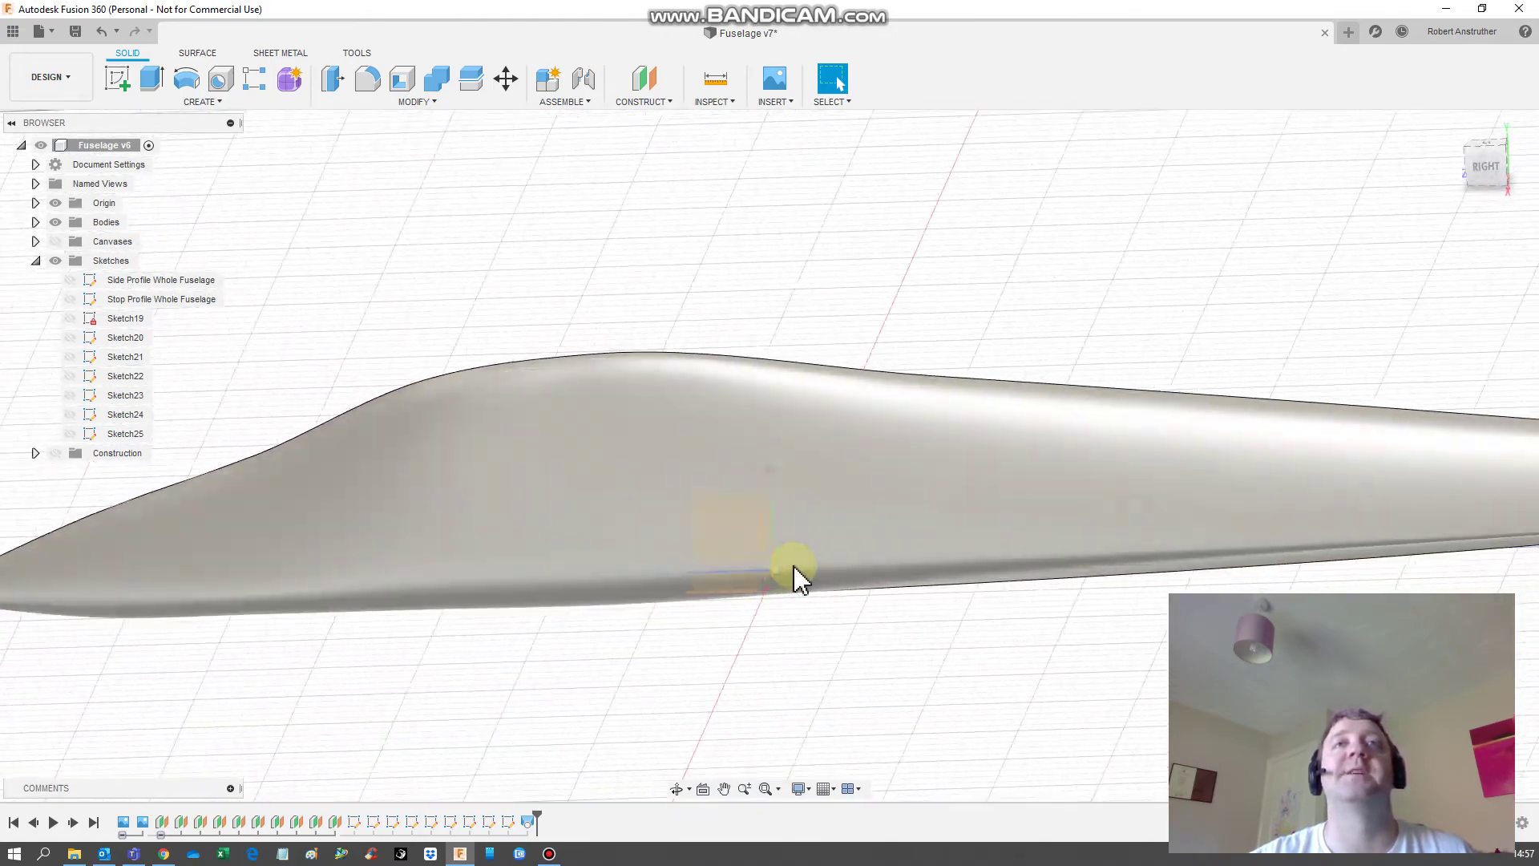
key(F6)
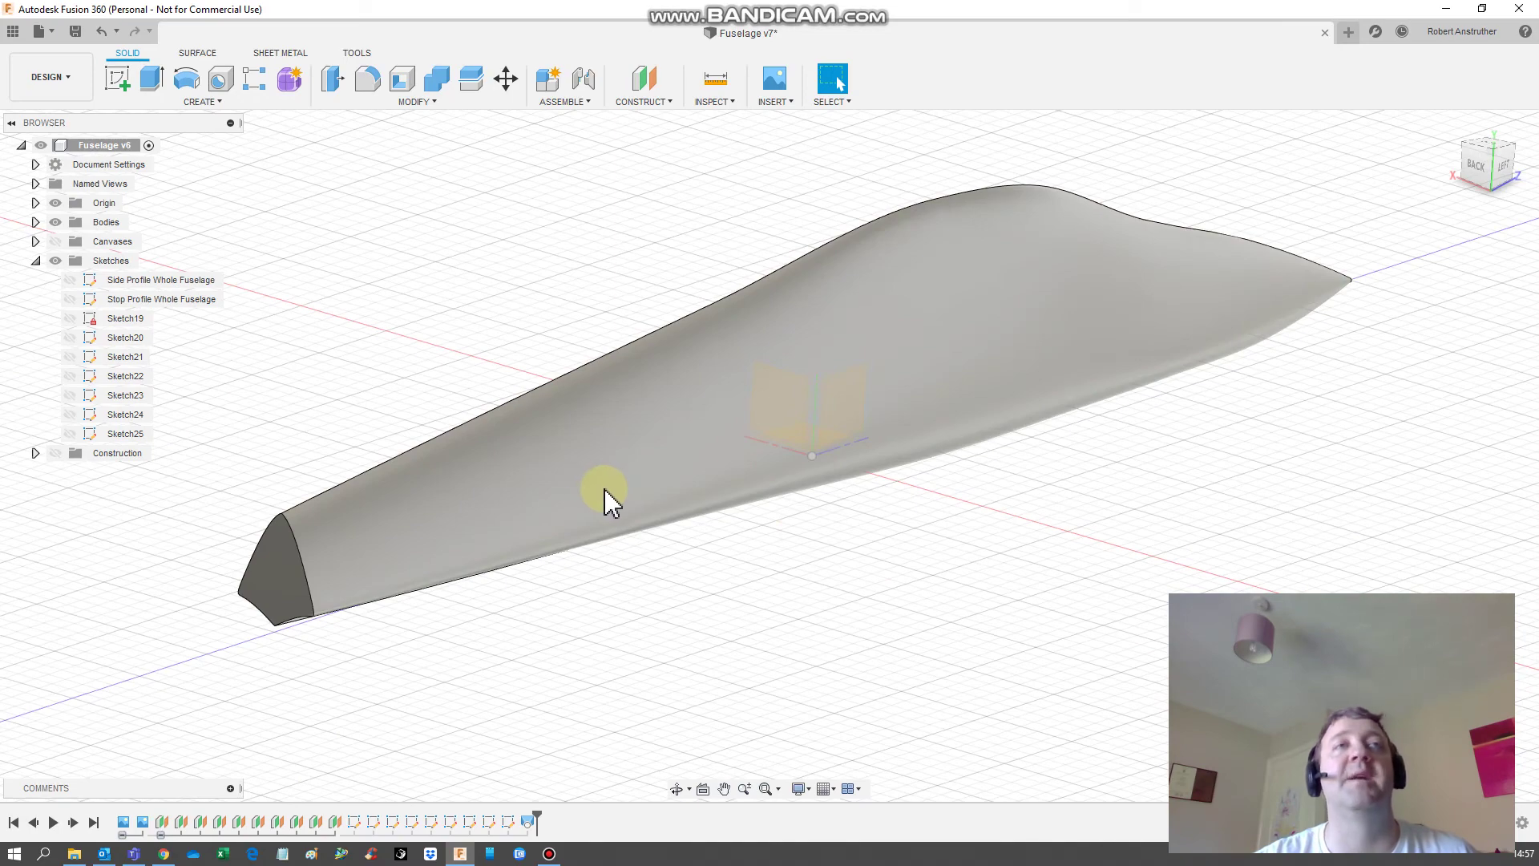
right_click(132, 340)
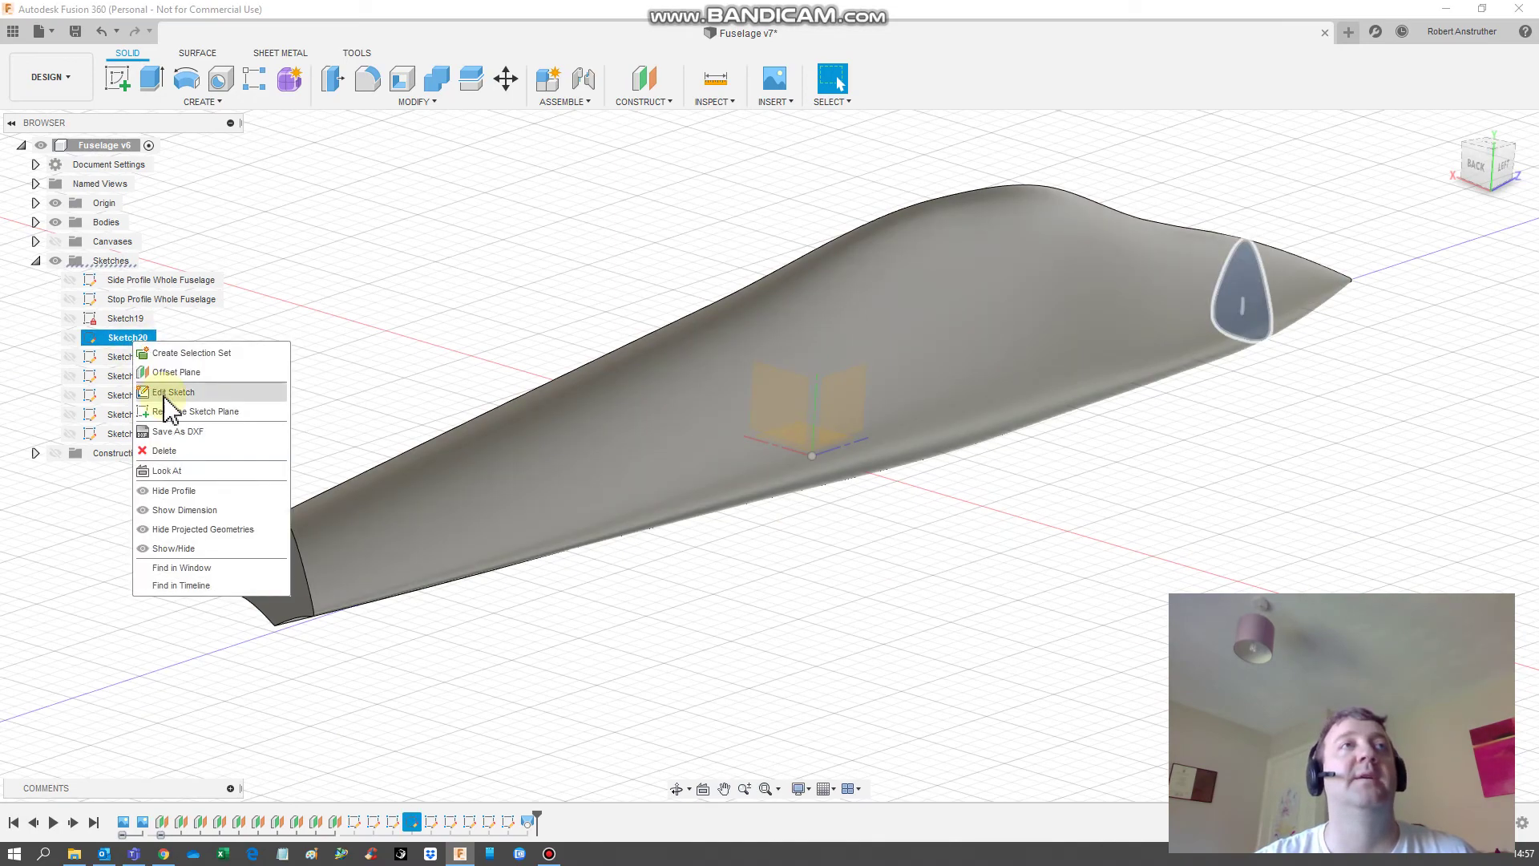
click(164, 393)
scroll(742, 408, up, 4)
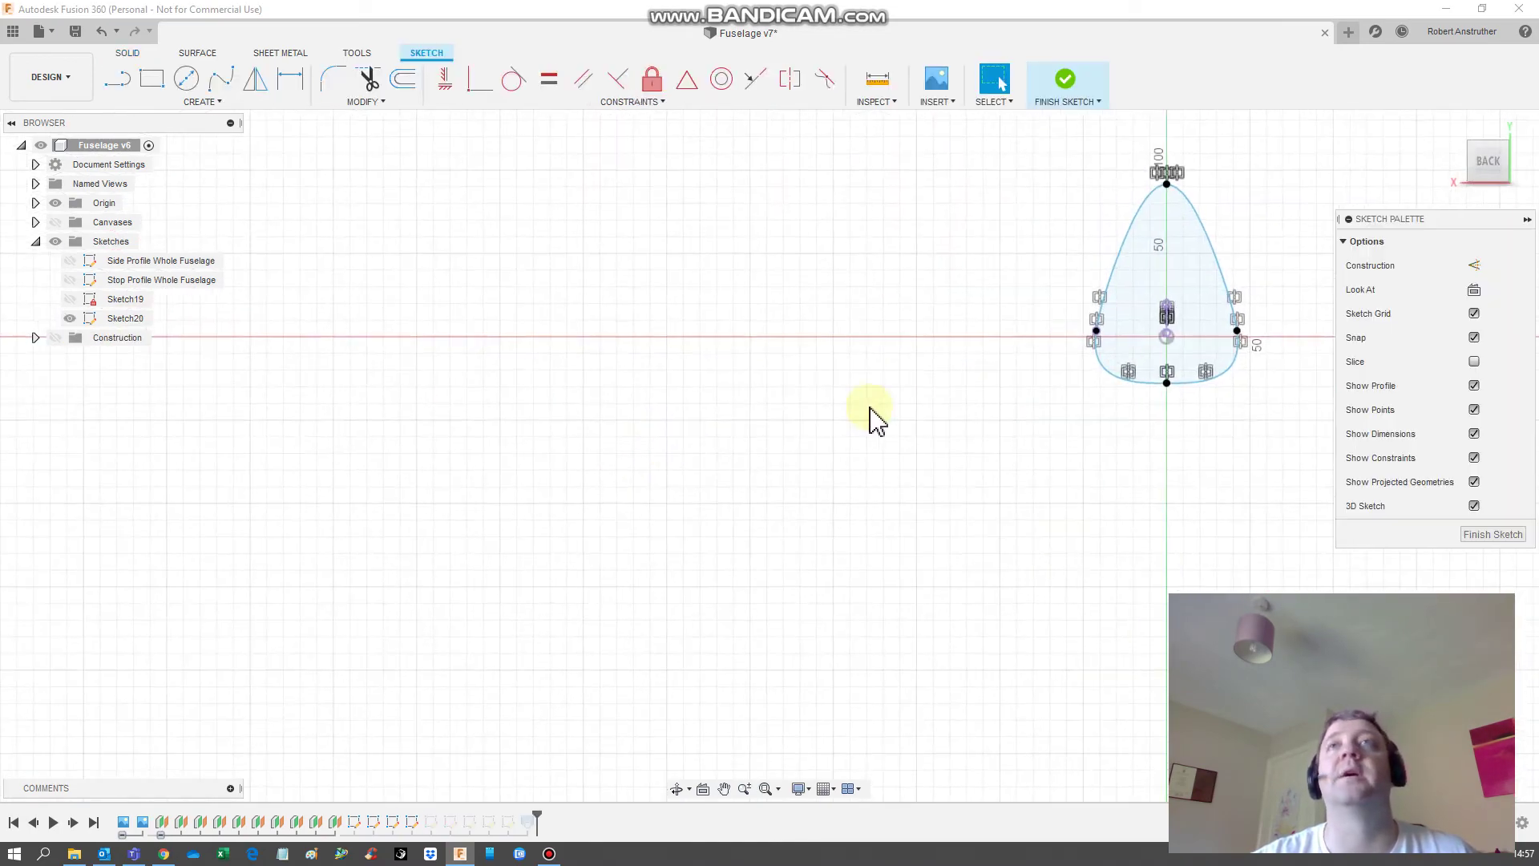
middle_drag(869, 420, 465, 567)
scroll(473, 571, up, 5)
mouse_move(533, 498)
middle_down()
mouse_move(302, 632)
mouse_move(357, 740)
middle_up()
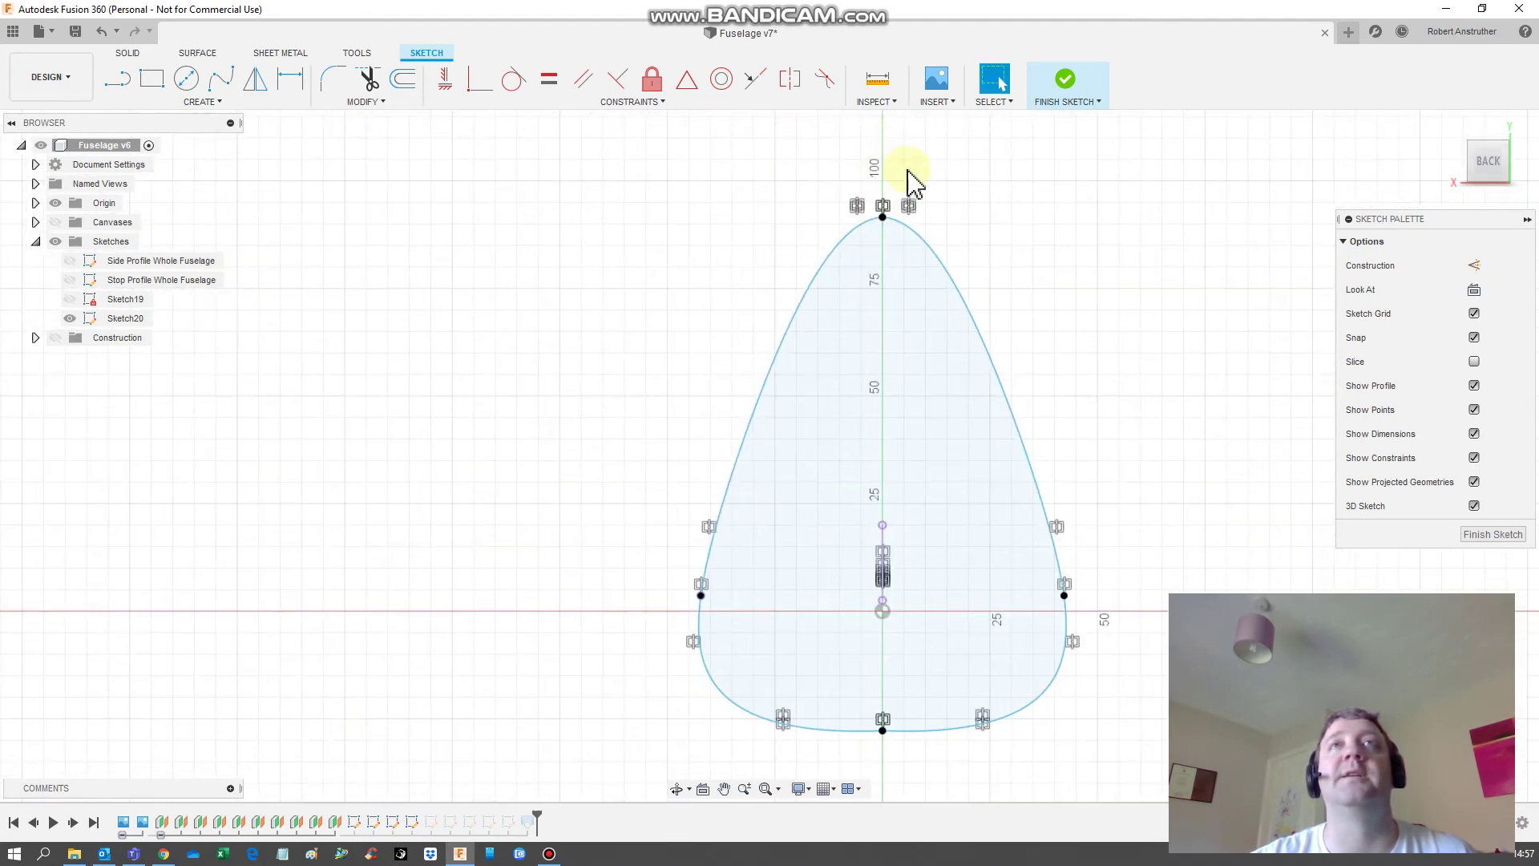
Step: Move the left tangent handle of Sketch20's top point about 12.7 mm in X and 1.1 mm in Y, and finish the sketch
click(882, 224)
click(859, 218)
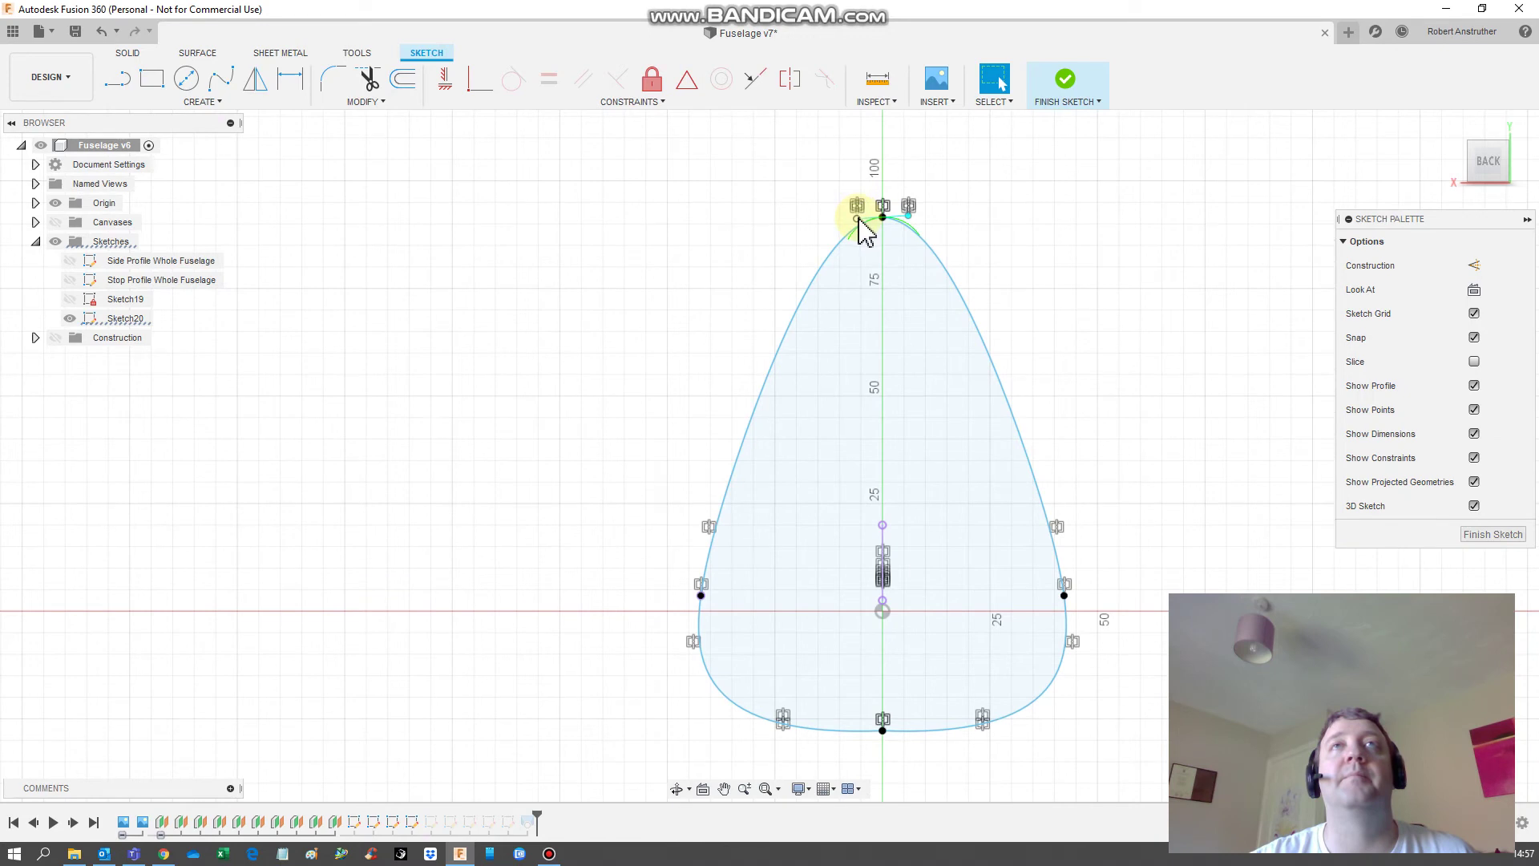
click(885, 222)
right_click(883, 222)
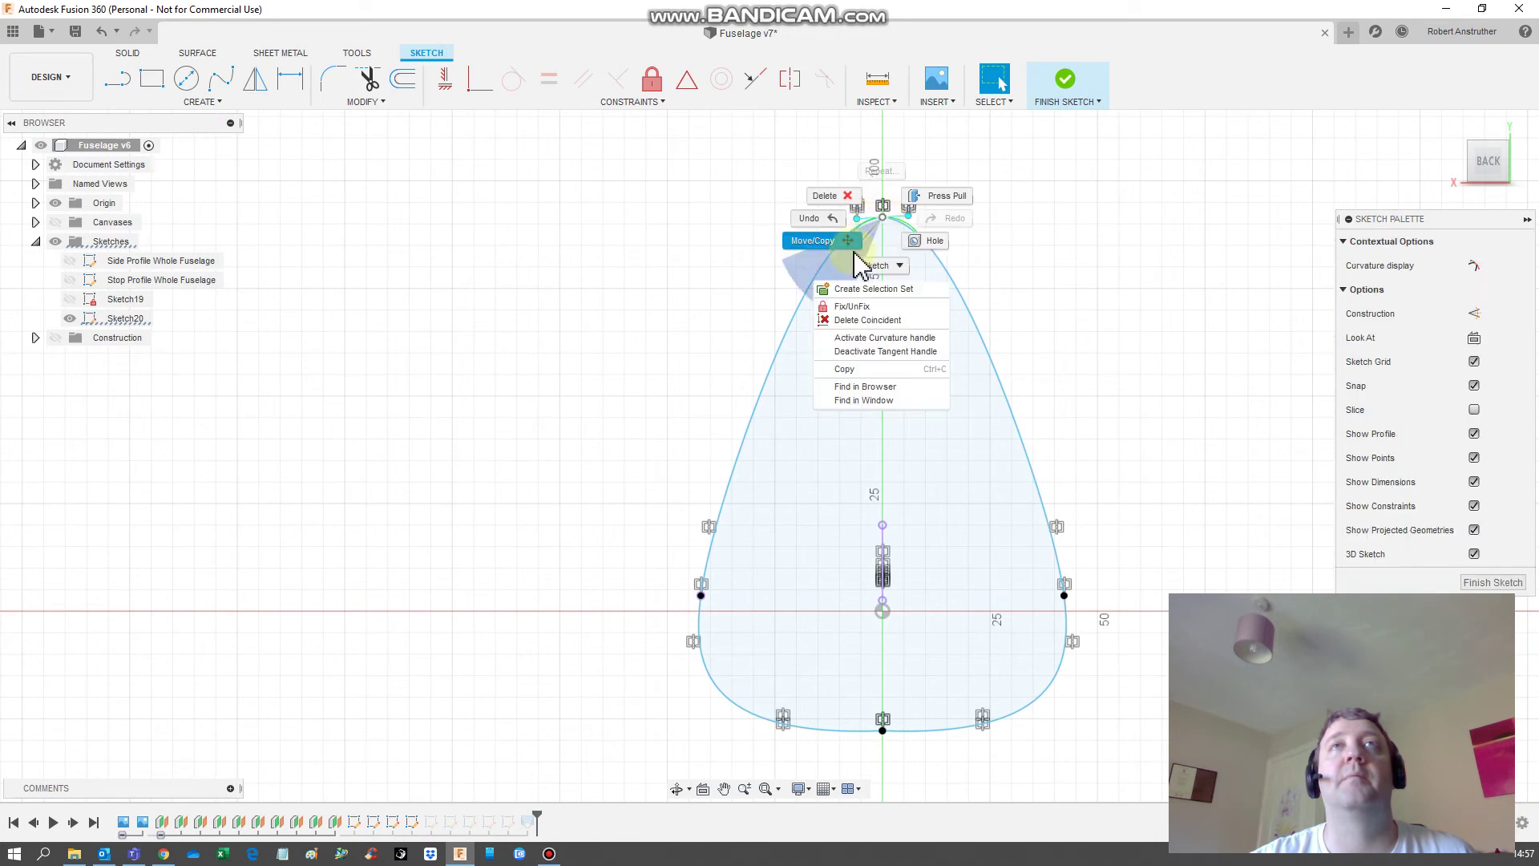
click(849, 244)
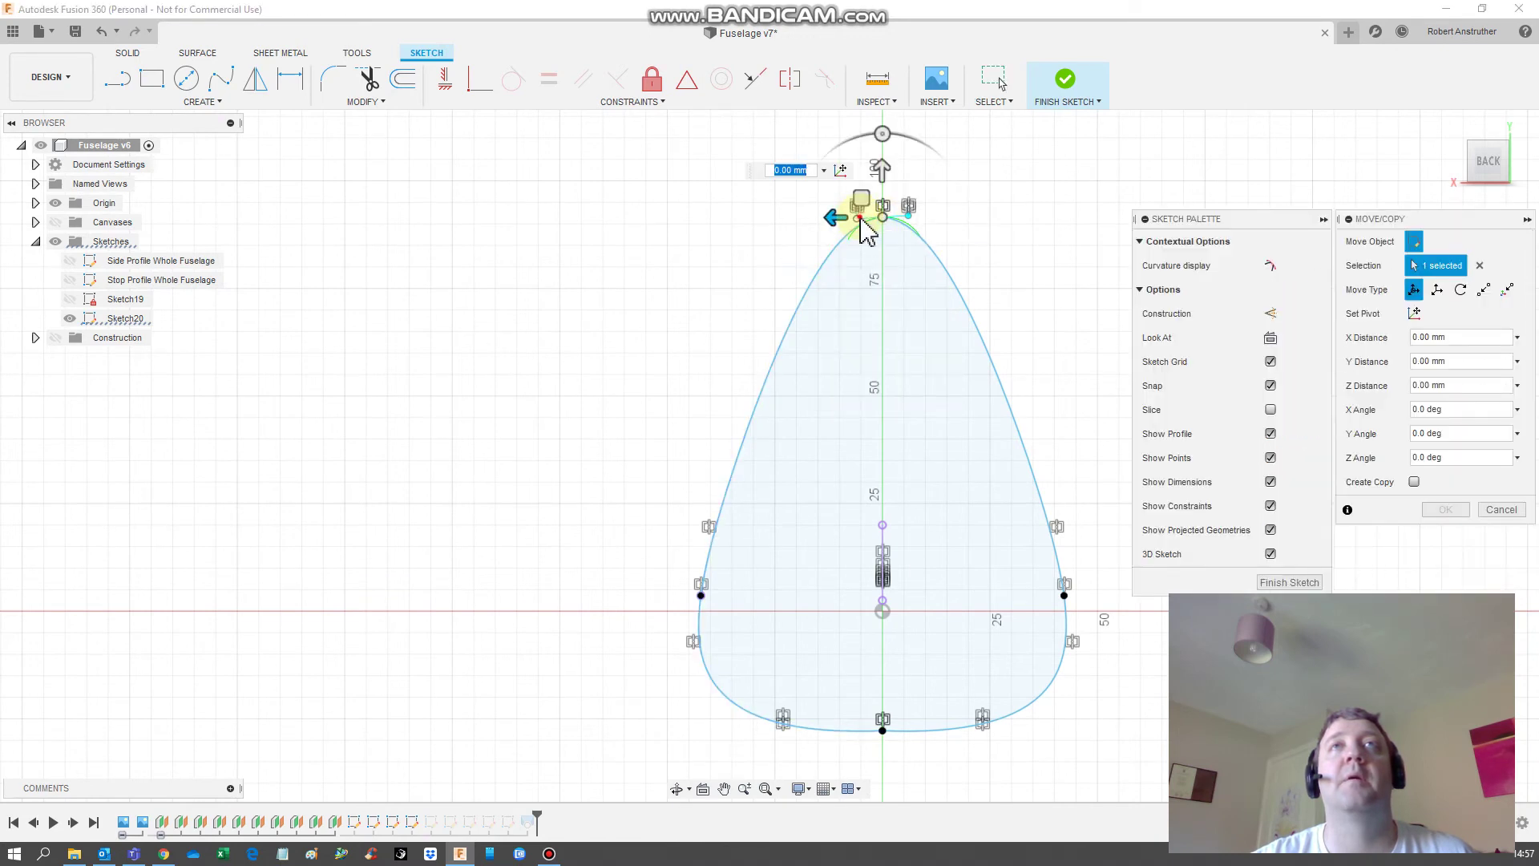
click(860, 219)
drag(854, 212, 802, 215)
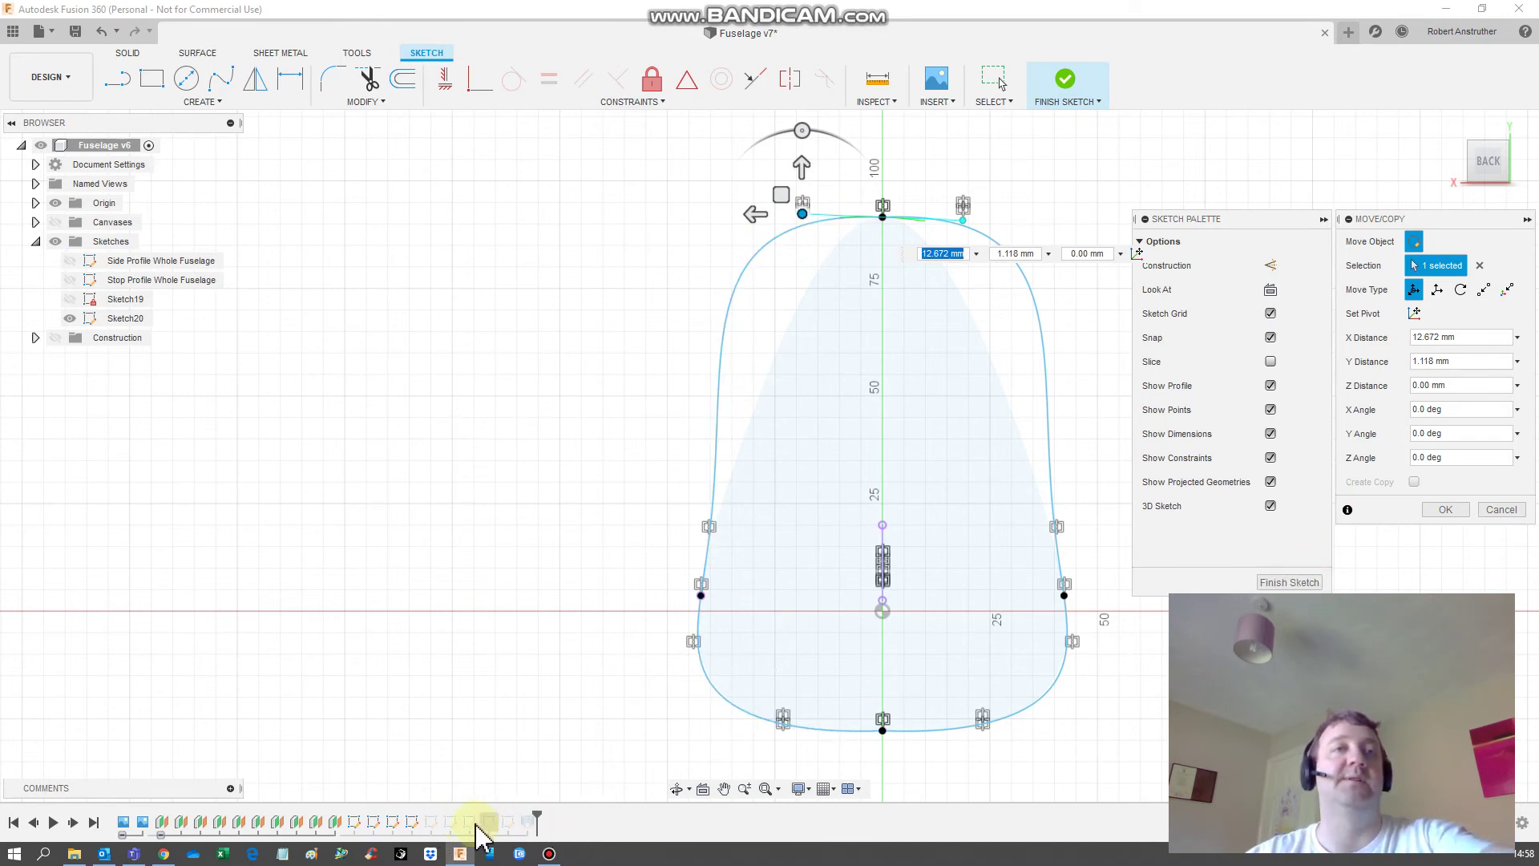
click(1280, 582)
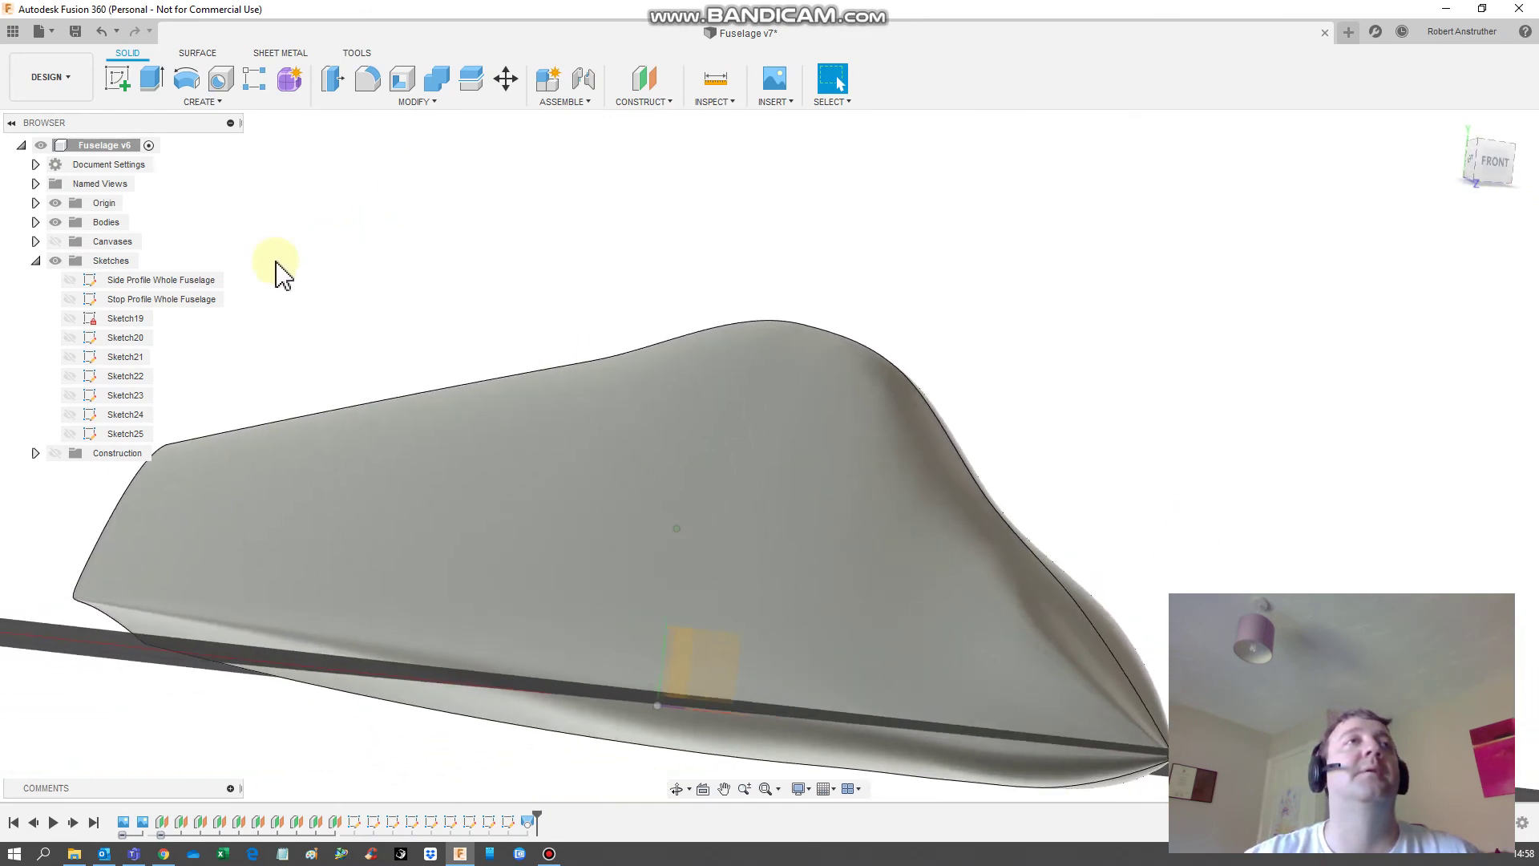
Step: Edit Sketch22, moving the right tangent handle of its top point about 15.8 mm in X and 2.3 mm in Y, and finish the sketch
click(128, 356)
click(136, 376)
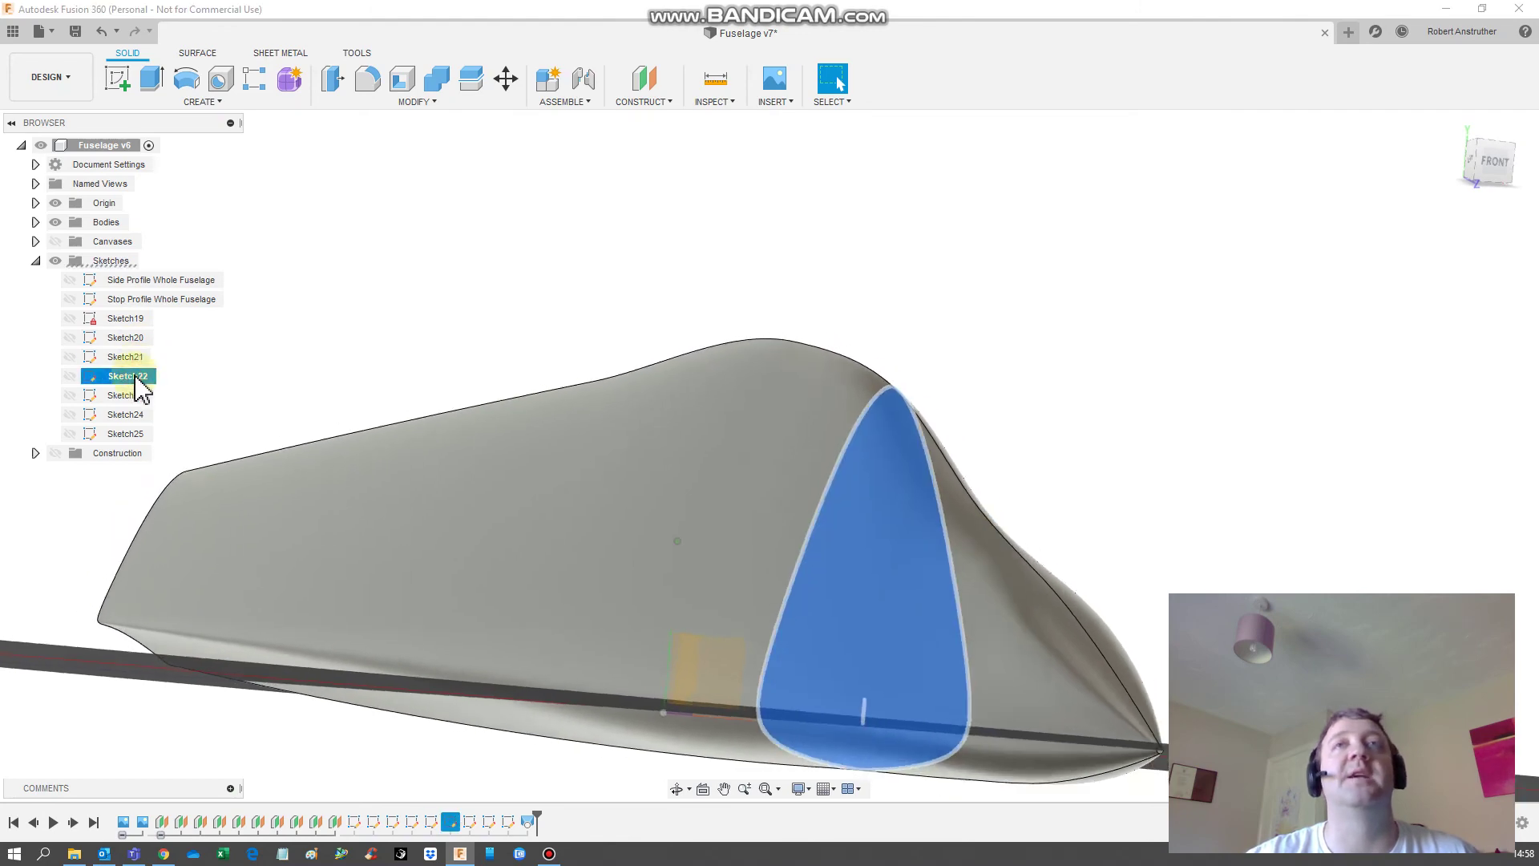
right_click(136, 377)
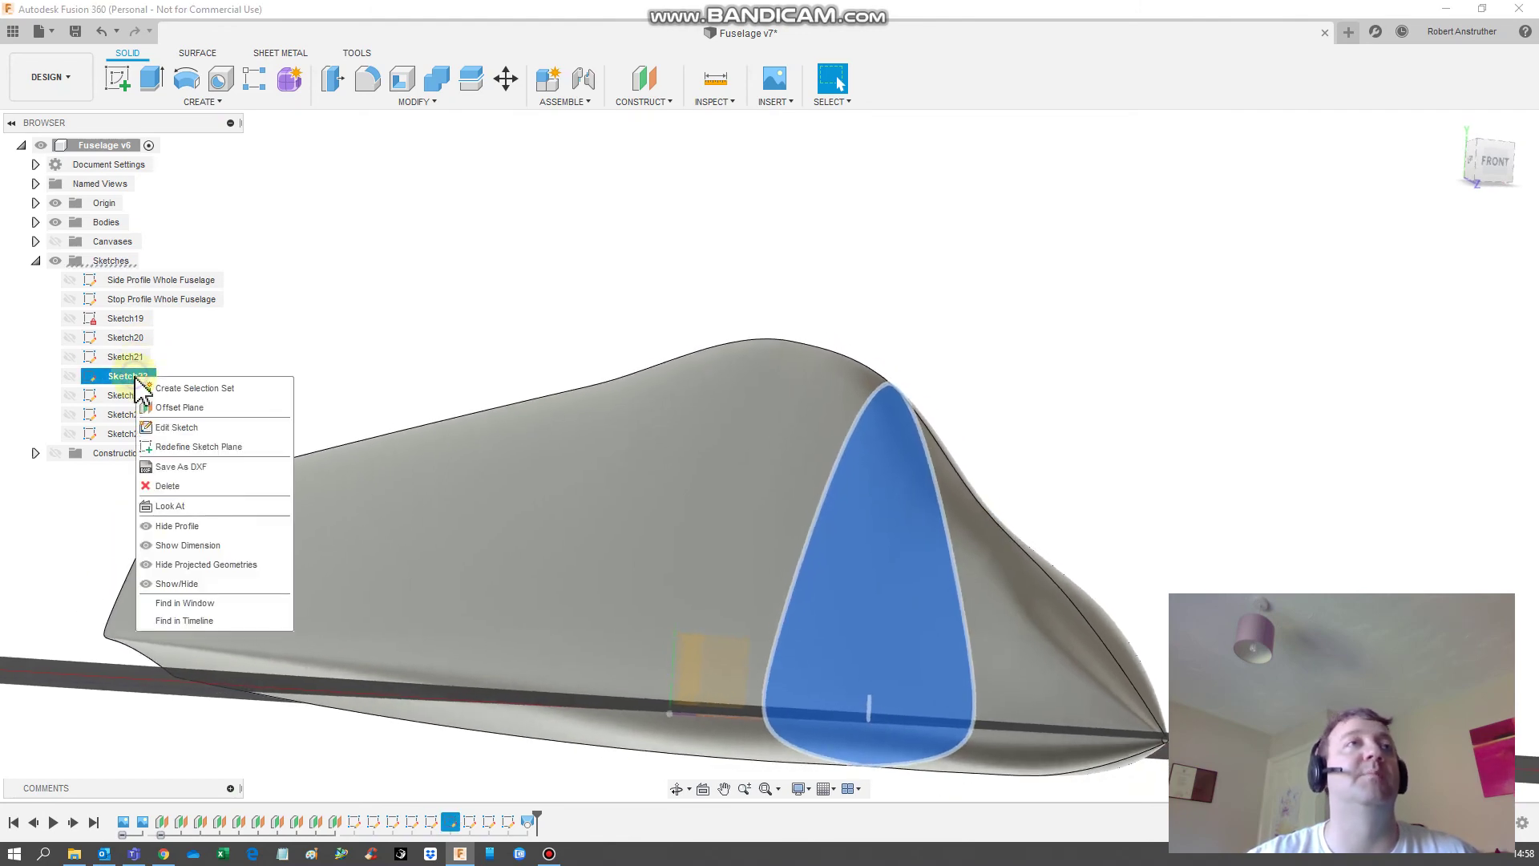
click(177, 427)
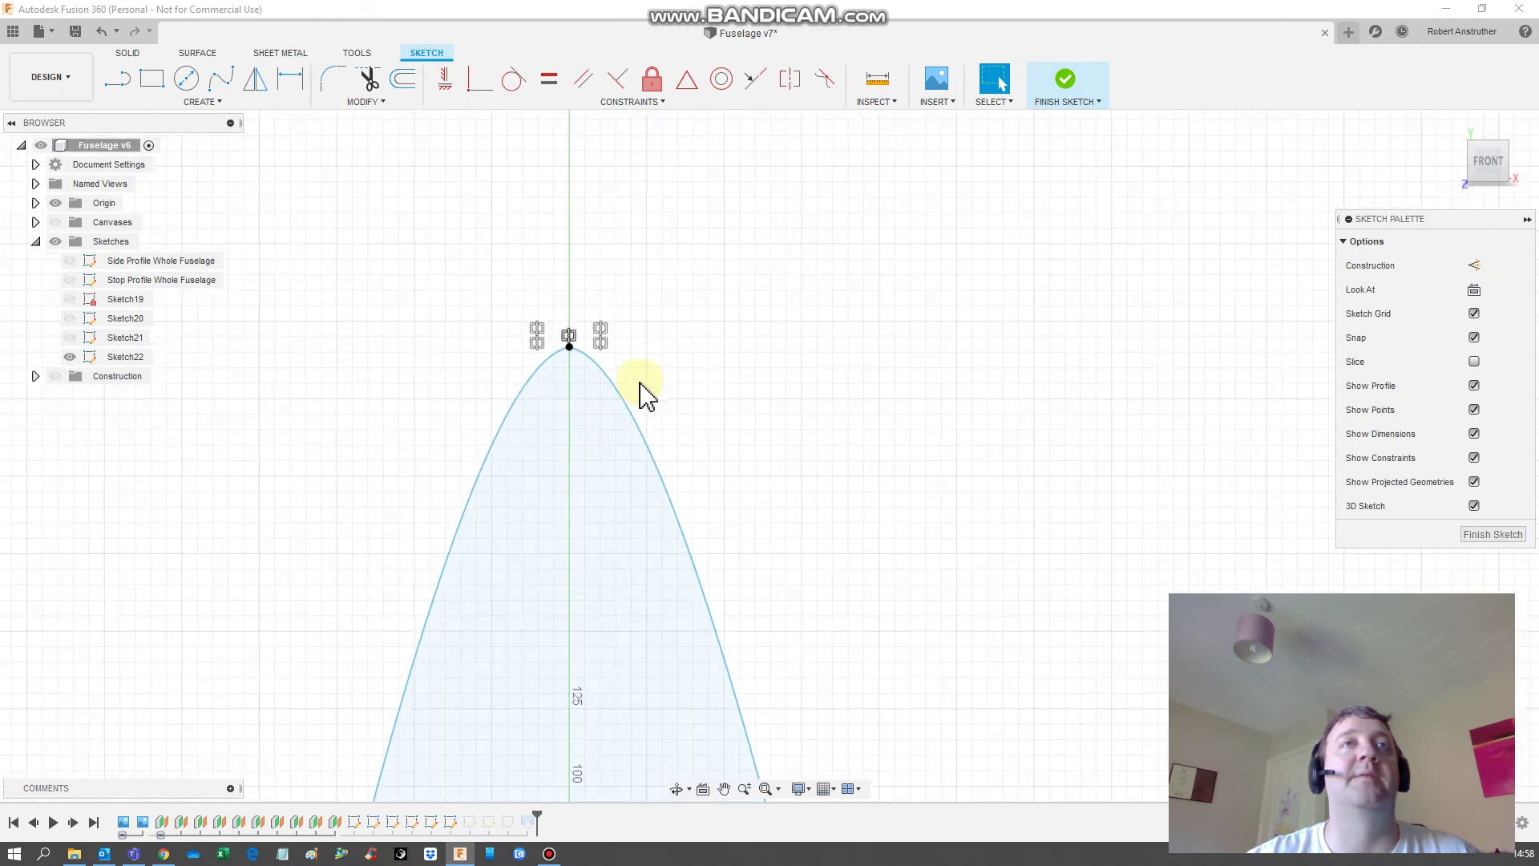
middle_drag(639, 382, 759, 391)
click(713, 382)
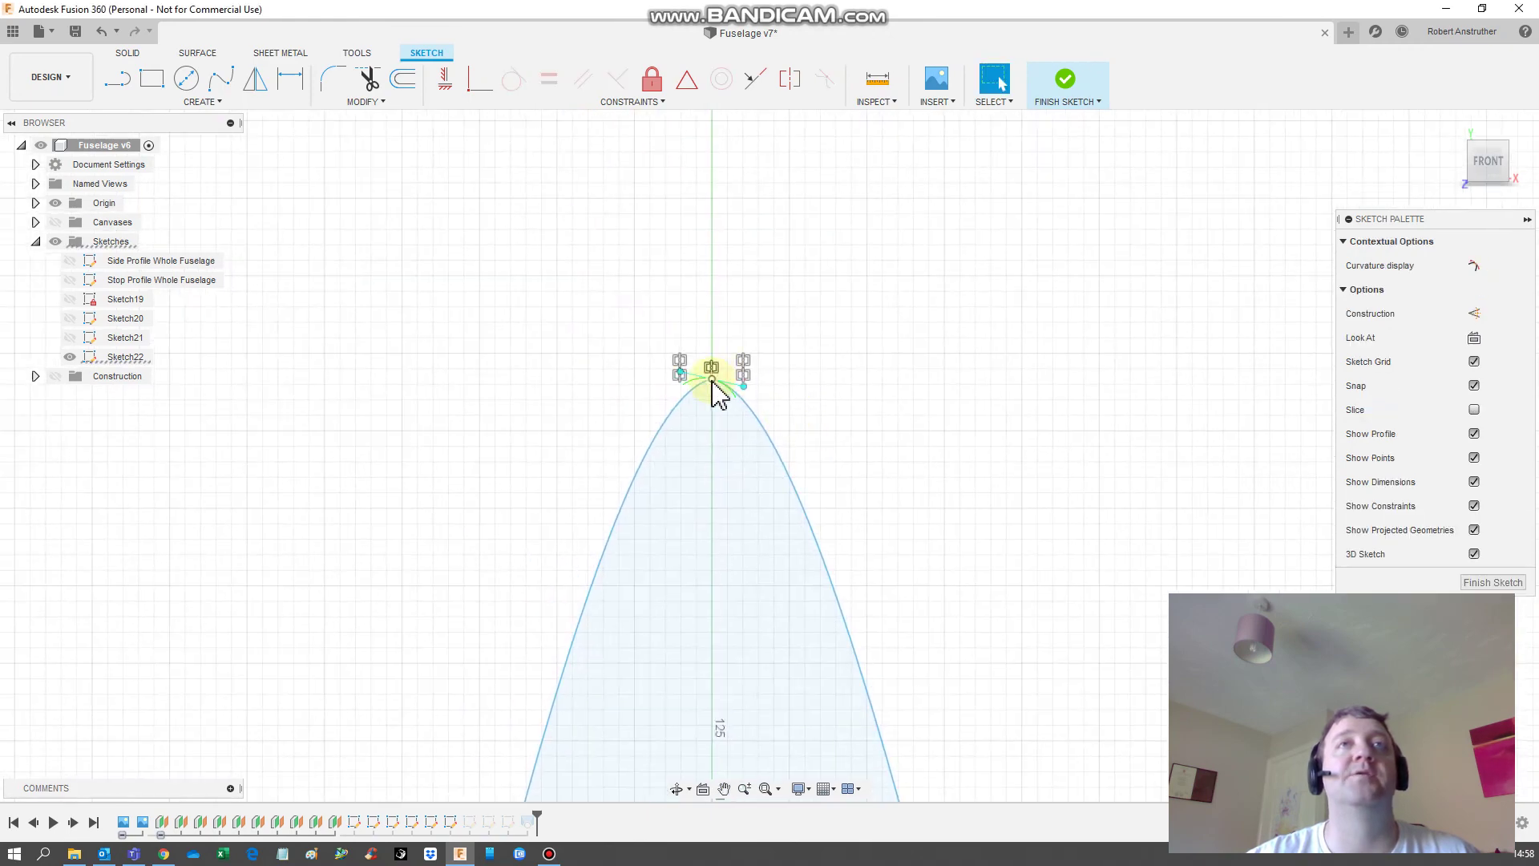
right_click(743, 389)
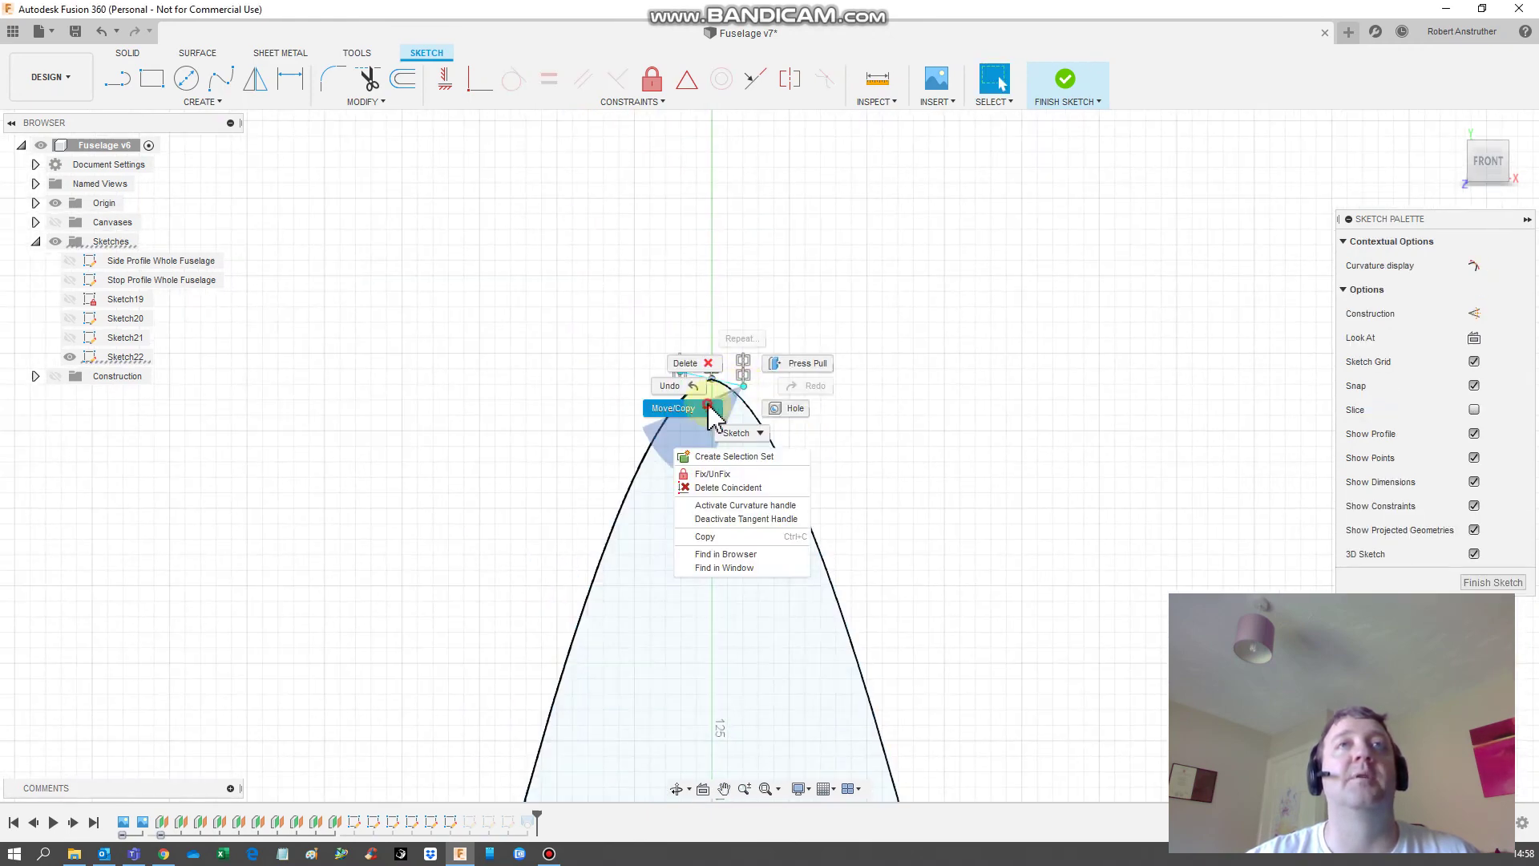
click(709, 411)
drag(742, 386, 793, 381)
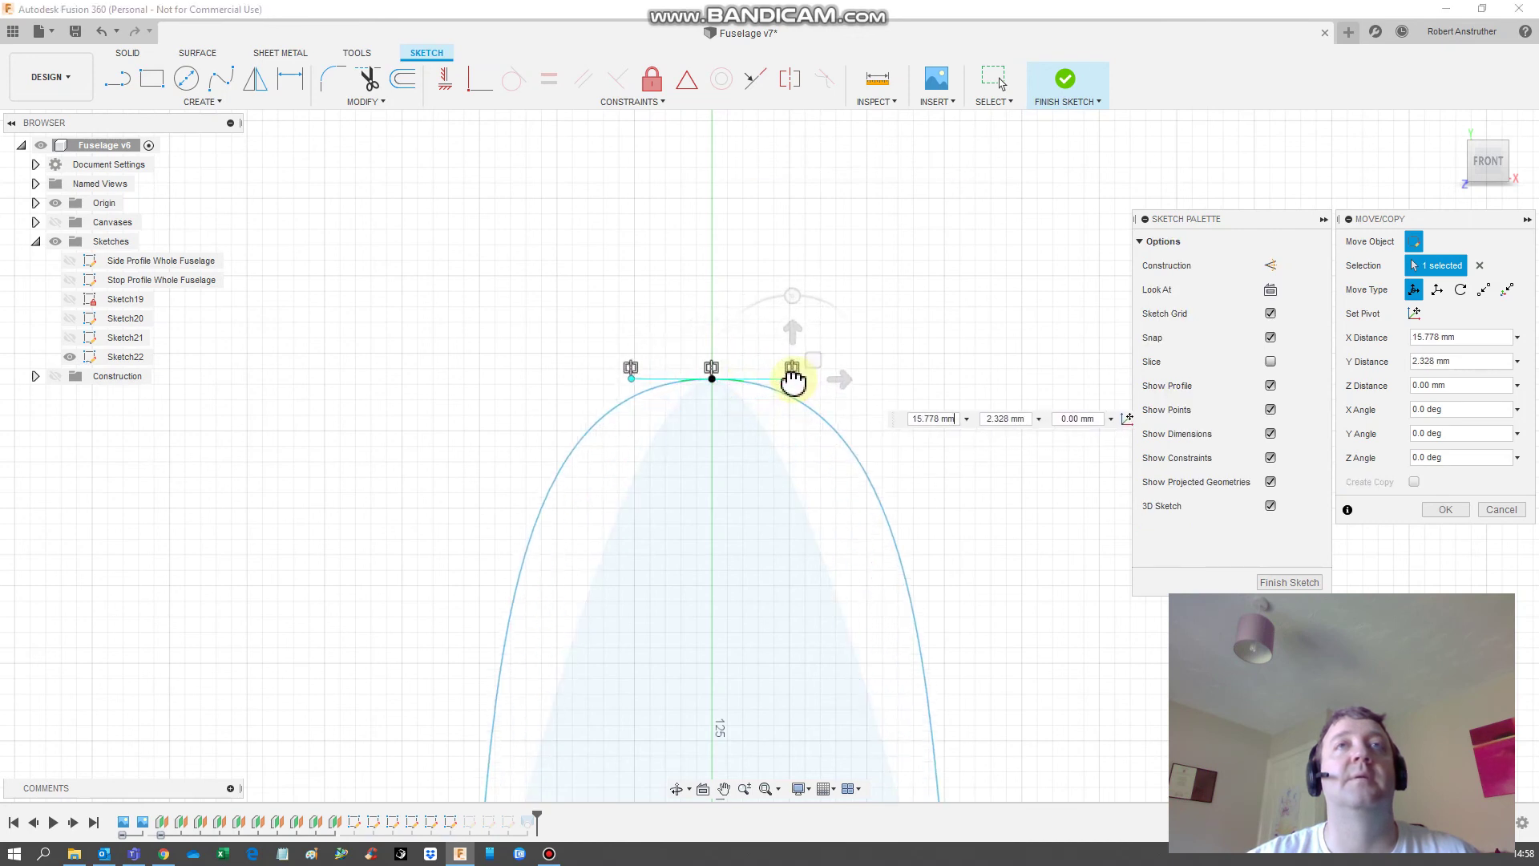
click(1276, 580)
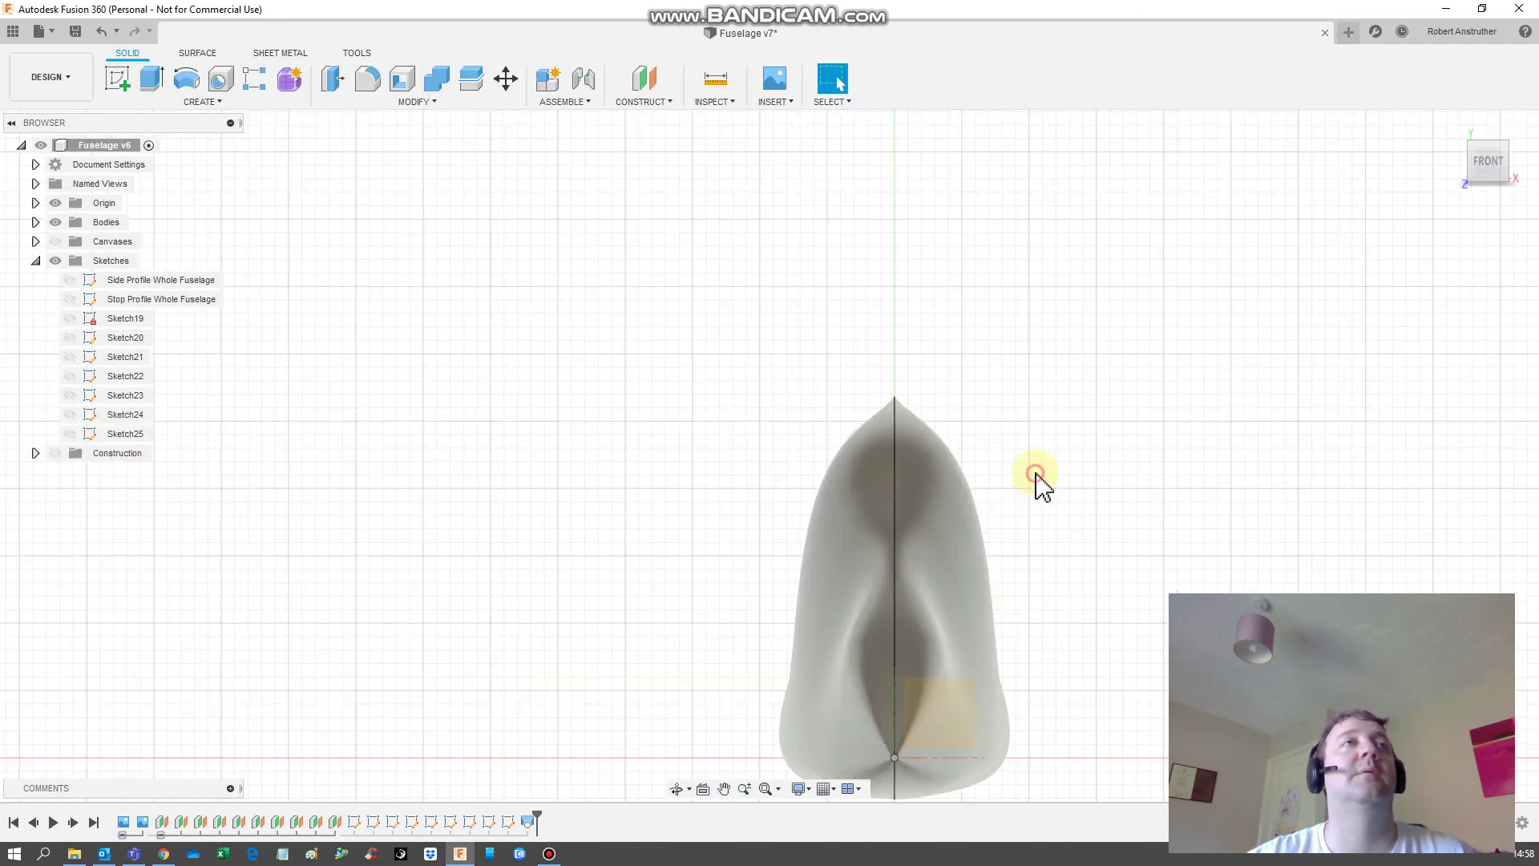
shift+middle_drag(1034, 473, 760, 475)
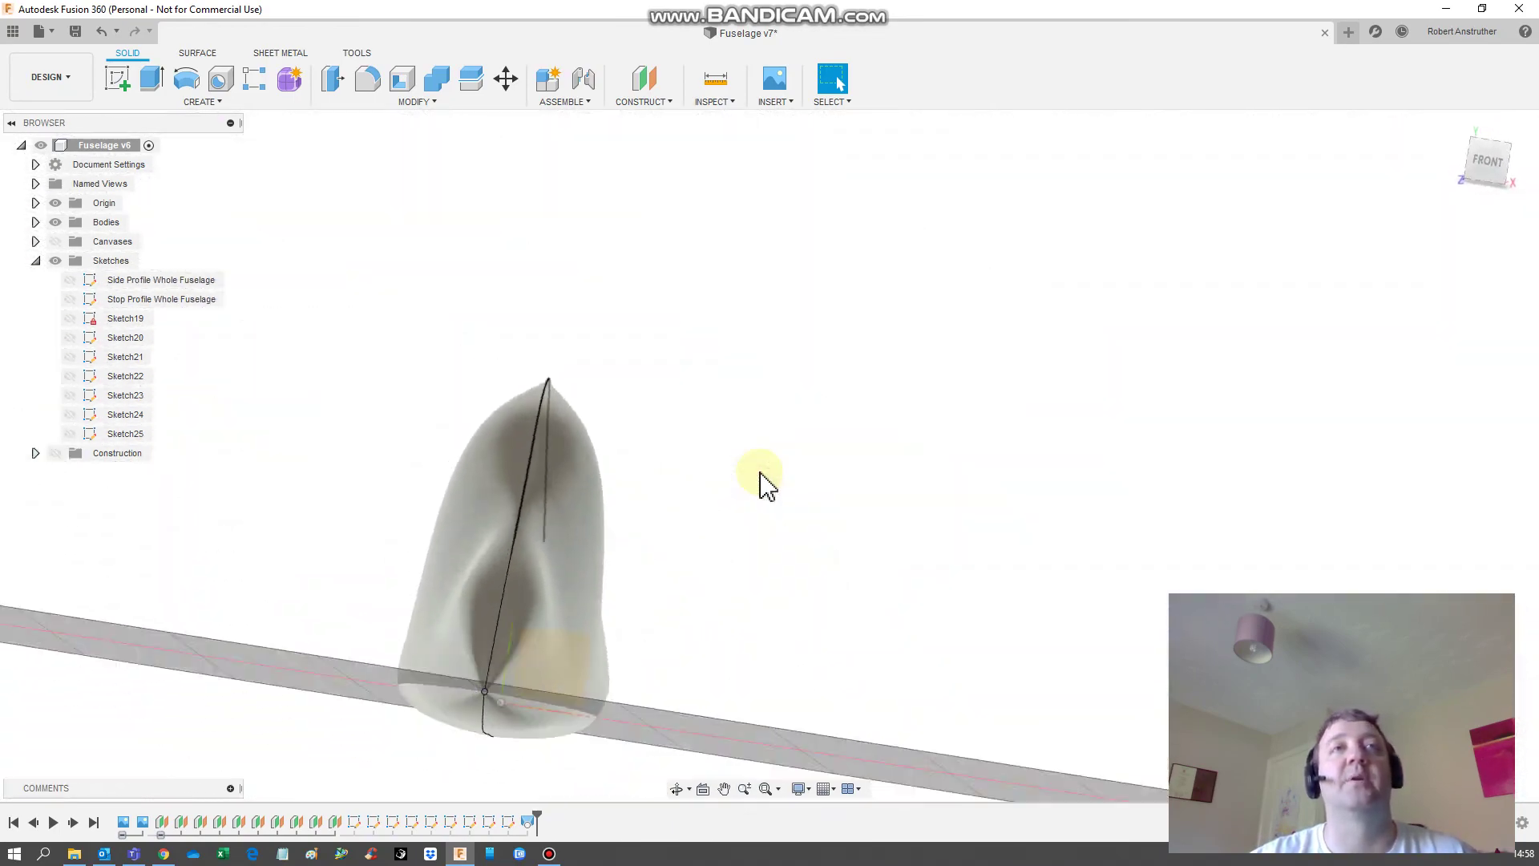